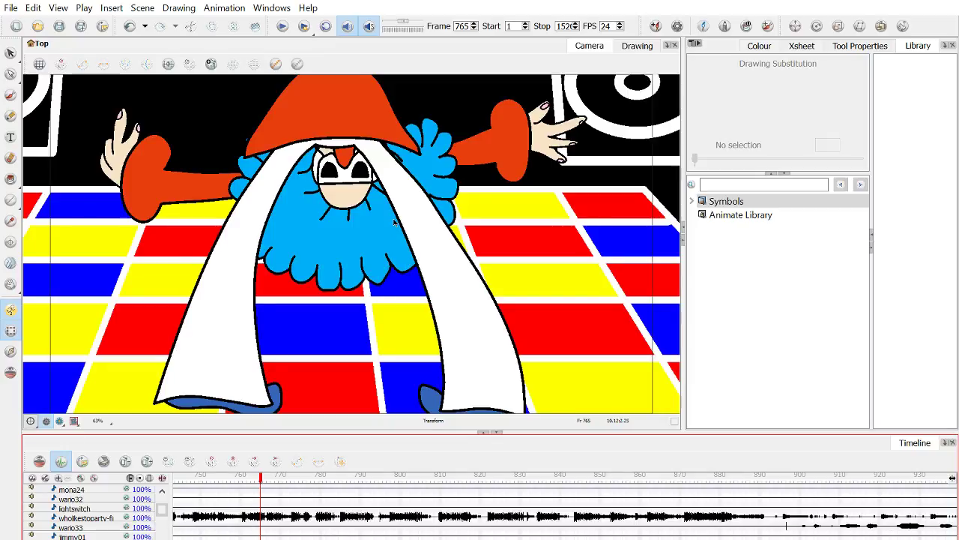
Step: Scrub through the disco dance scene between frames 758 and 837, ending on the bar scene at frame 891
{"action": "scroll", "coordinate": [395, 223], "scroll_direction": "down", "scroll_amount": 1}
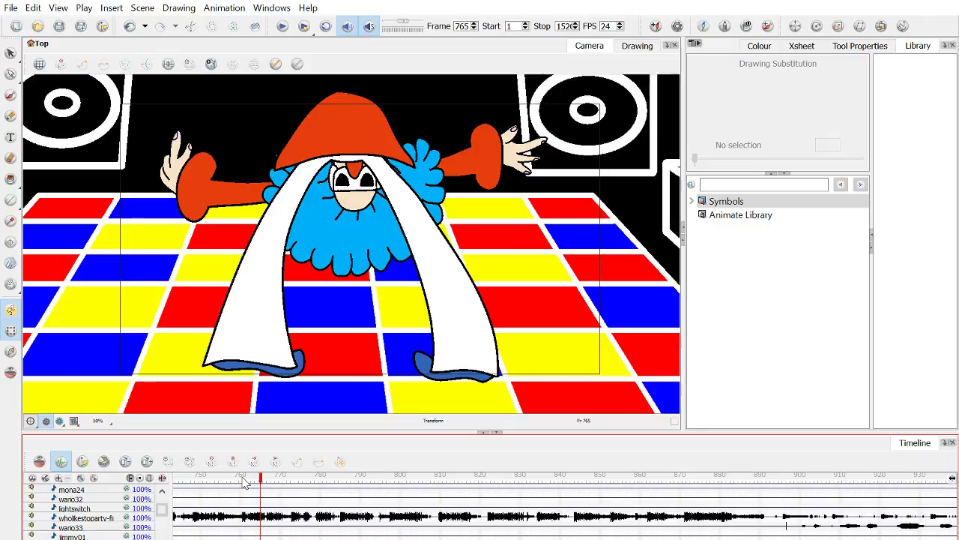
{"action": "left_click_drag", "start_coordinate": [243, 482], "coordinate": [234, 482]}
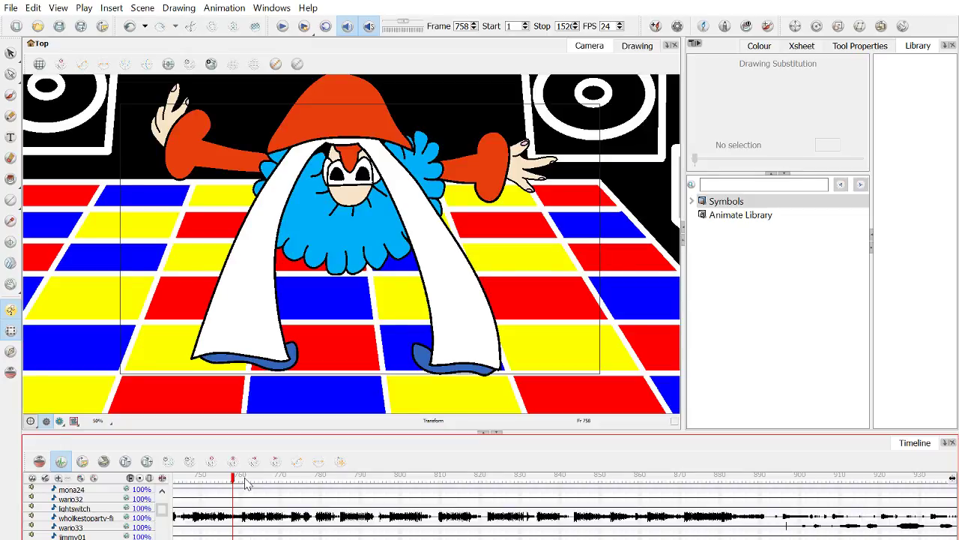
{"action": "left_click_drag", "start_coordinate": [247, 484], "coordinate": [263, 486]}
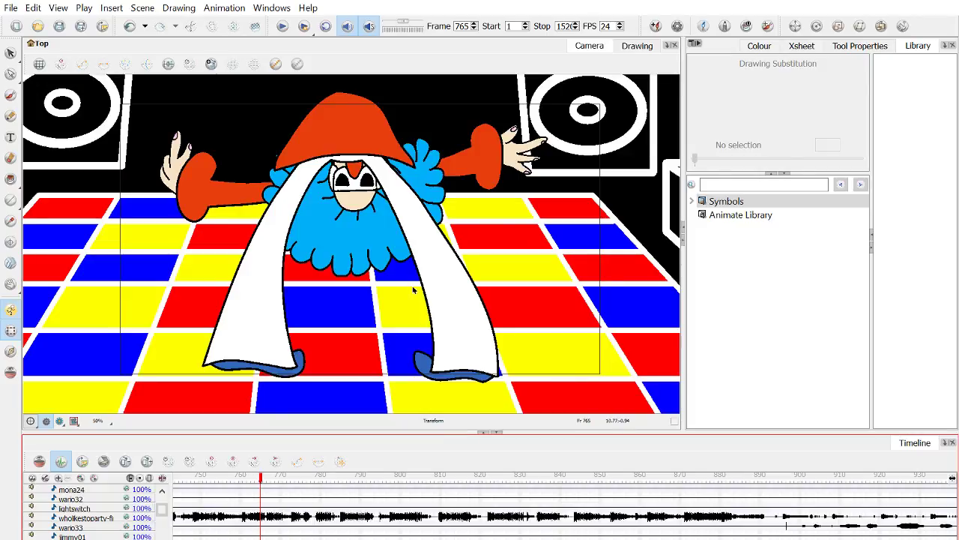
{"action": "left_click_drag", "start_coordinate": [261, 482], "coordinate": [525, 493]}
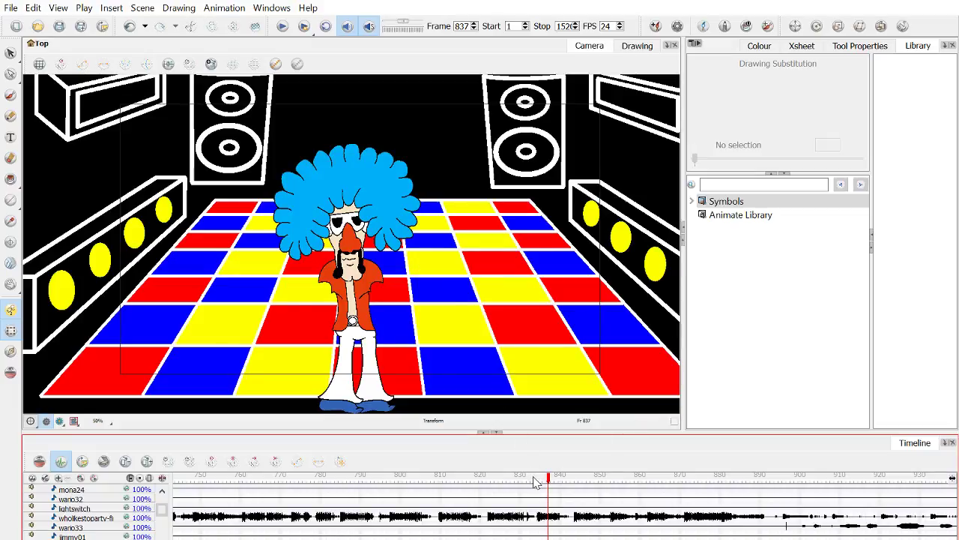
{"action": "left_click_drag", "start_coordinate": [559, 483], "coordinate": [766, 480]}
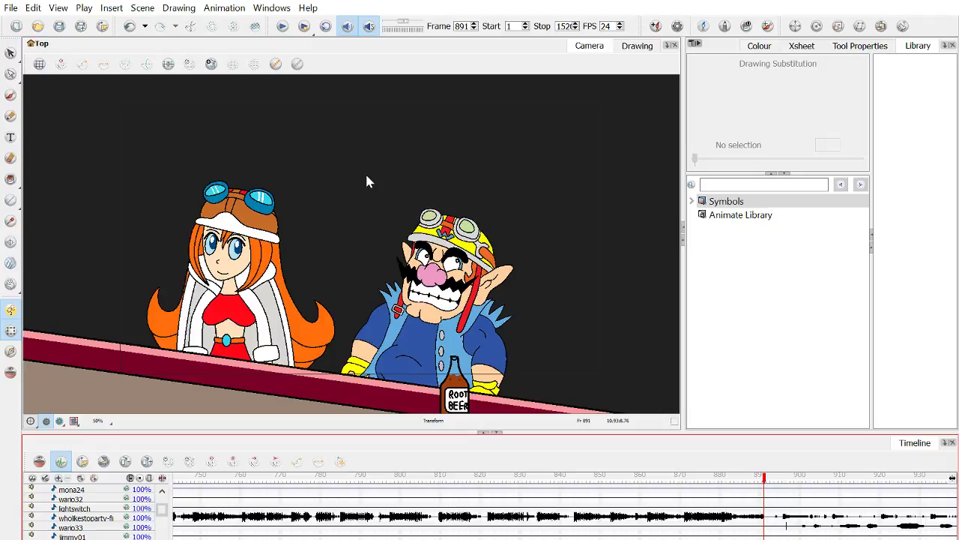
Step: Examine the camera move over the two seated characters by scrubbing the bar scene between frames 884 and 897
{"action": "scroll", "coordinate": [366, 181], "scroll_direction": "up", "scroll_amount": 1}
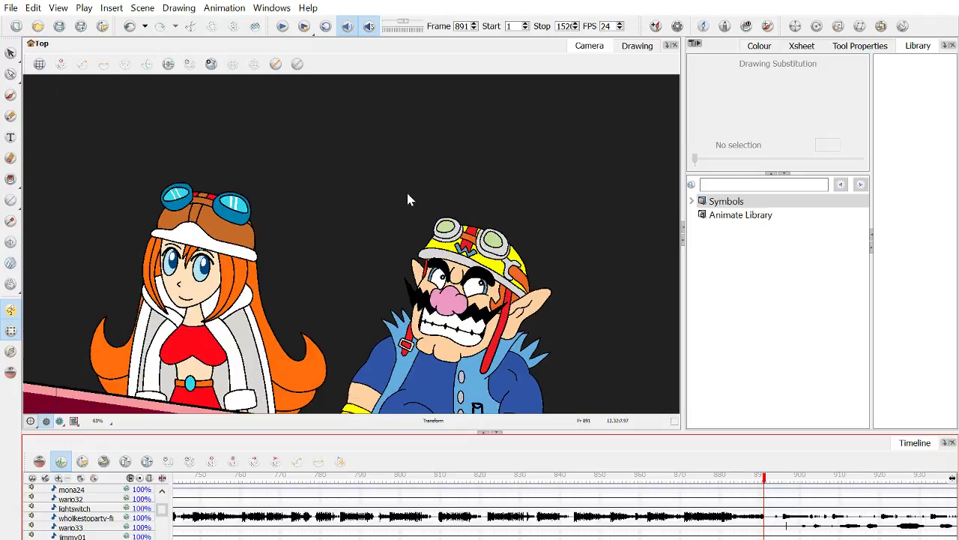
{"action": "scroll", "coordinate": [408, 199], "scroll_direction": "down", "scroll_amount": 1}
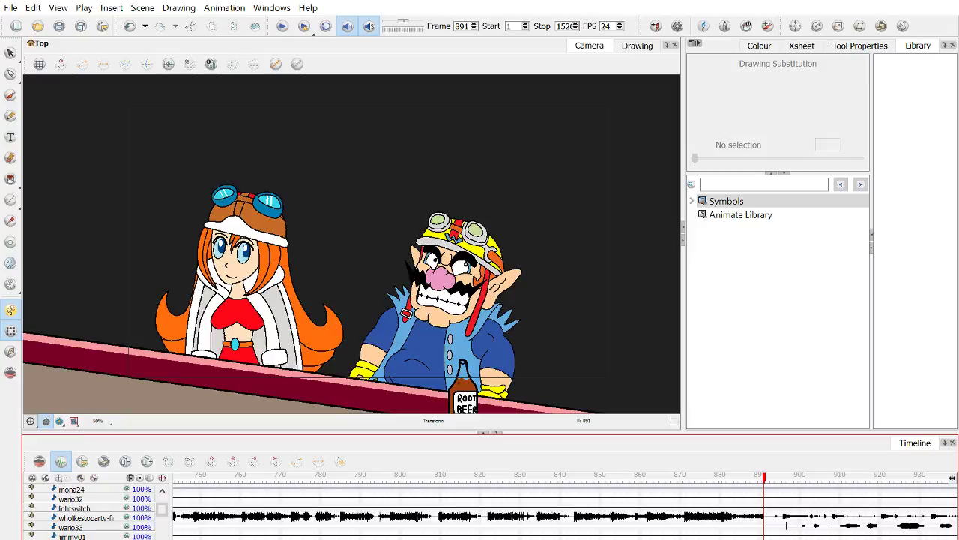
{"action": "scroll", "coordinate": [774, 480], "scroll_direction": "right", "scroll_amount": 5}
{"action": "scroll", "coordinate": [566, 505], "scroll_direction": "right", "scroll_amount": 2}
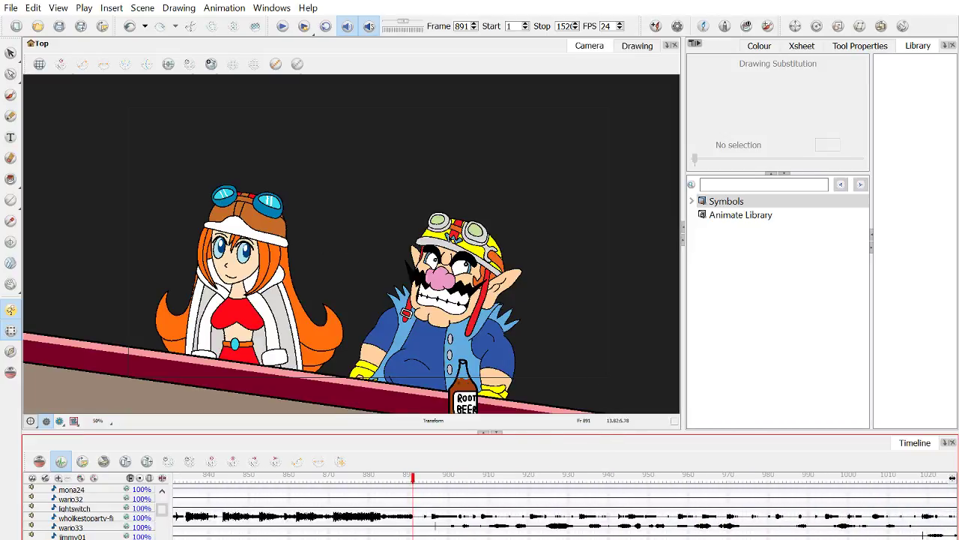
{"action": "left_click", "coordinate": [421, 480]}
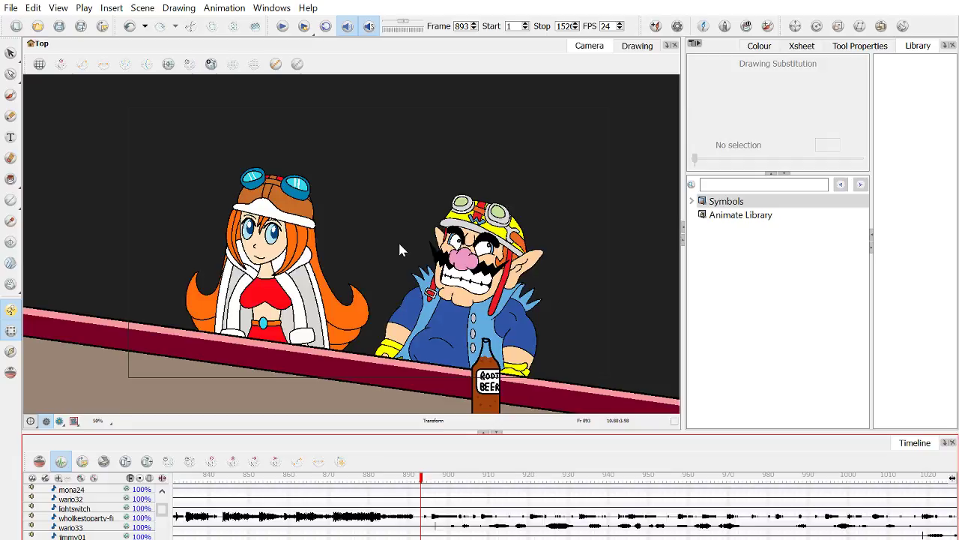
{"action": "left_click", "coordinate": [436, 482]}
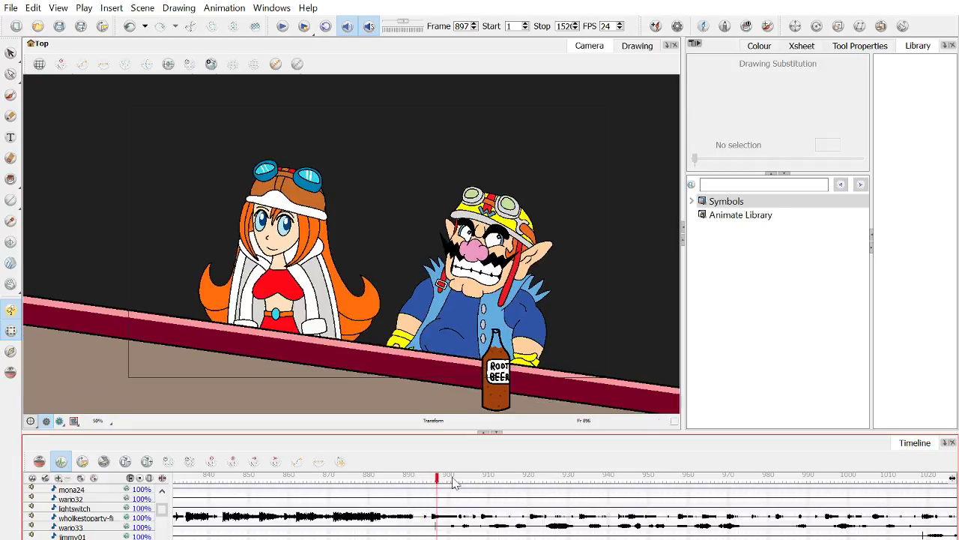
{"action": "left_click_drag", "start_coordinate": [453, 483], "coordinate": [503, 483]}
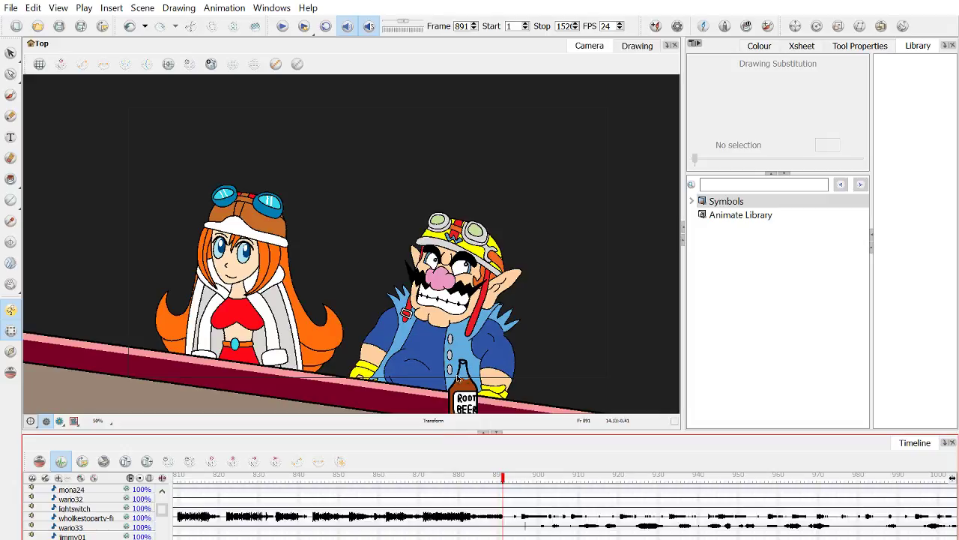
{"action": "left_click_drag", "start_coordinate": [504, 480], "coordinate": [474, 480]}
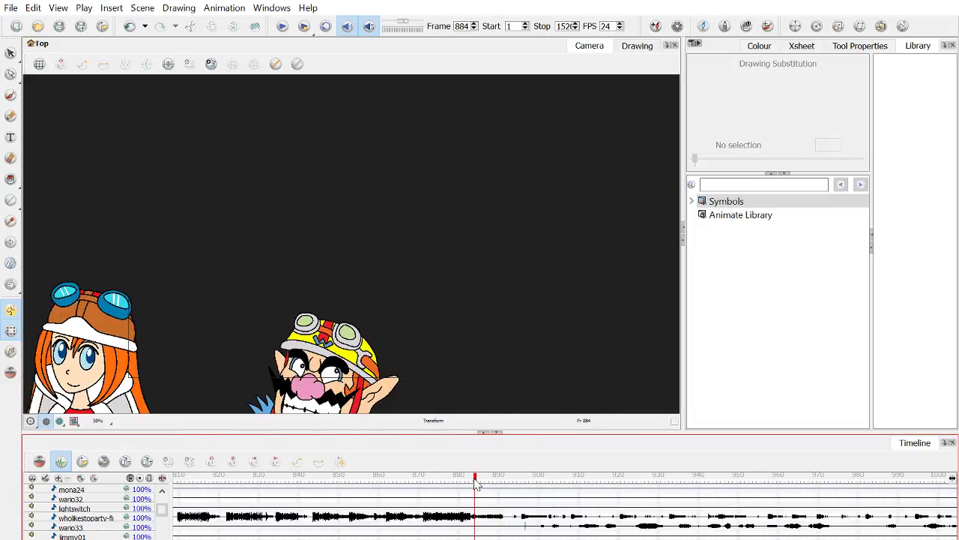
Step: Play the bar scene from frame 884 and stop playback once the milk carton slides in
{"action": "left_click", "coordinate": [79, 422]}
{"action": "key", "text": "2"}
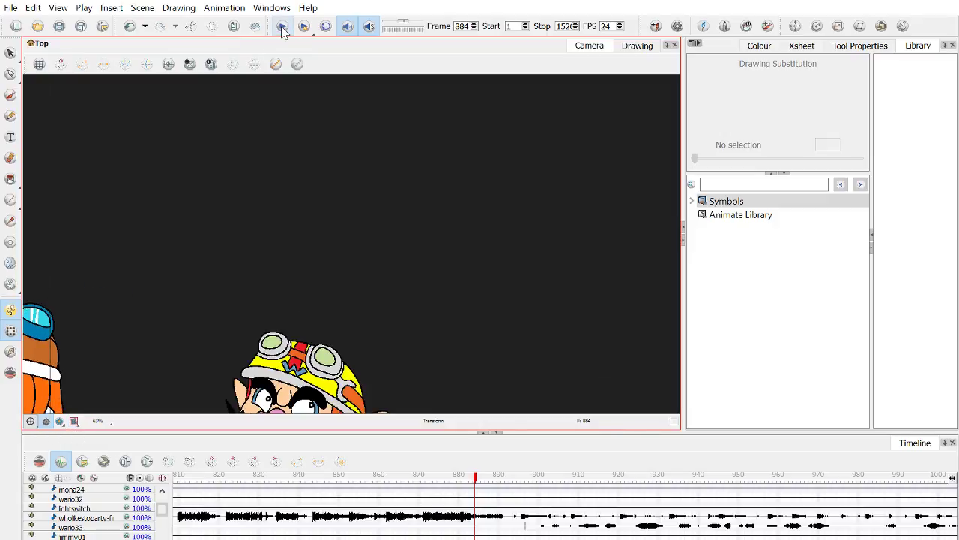
{"action": "left_click", "coordinate": [281, 28]}
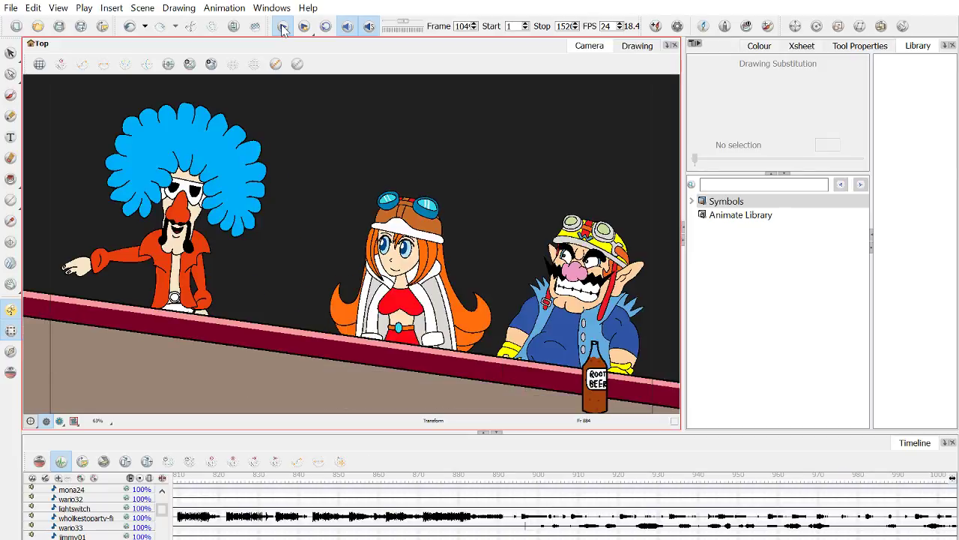
{"action": "left_click", "coordinate": [282, 28]}
{"action": "left_click", "coordinate": [283, 29]}
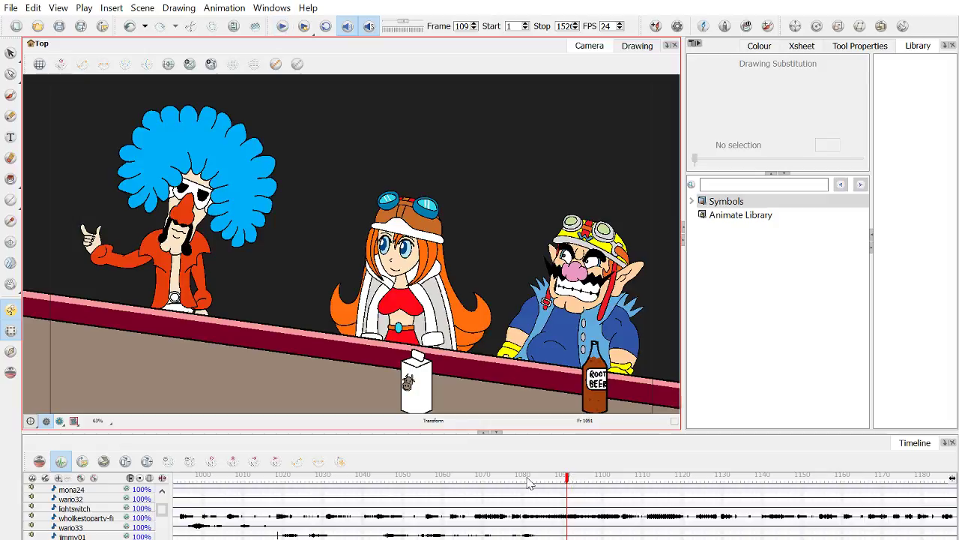
Step: Scrub between frames 1061 and 1106 to examine the milk carton and glass sliding along the bar
{"action": "left_click", "coordinate": [442, 476]}
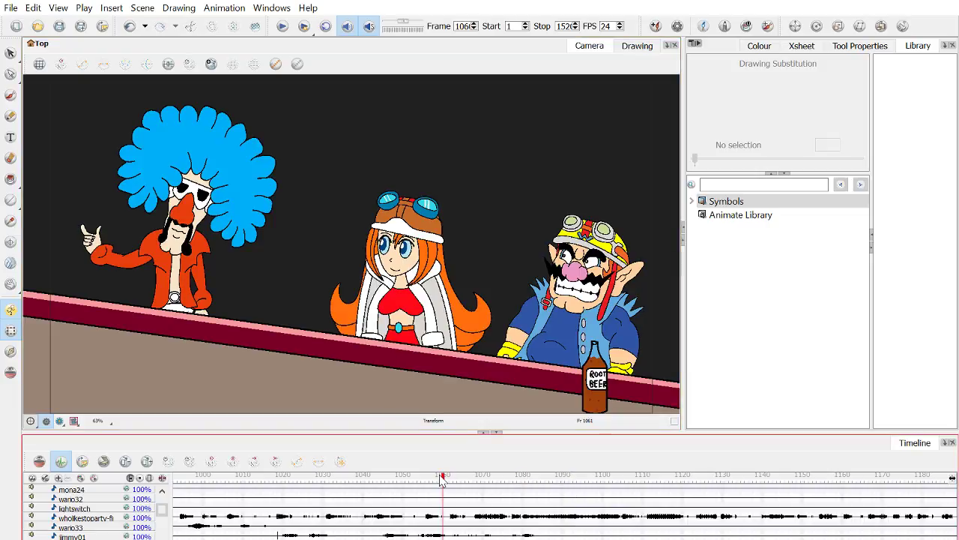
{"action": "left_click", "coordinate": [383, 476]}
{"action": "left_click", "coordinate": [447, 476]}
{"action": "left_click_drag", "start_coordinate": [447, 478], "coordinate": [626, 477]}
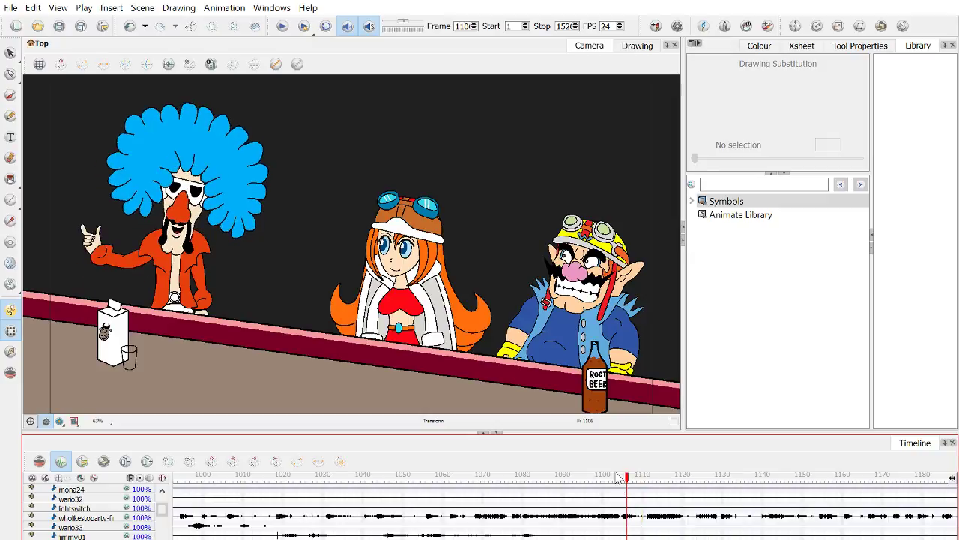
{"action": "left_click_drag", "start_coordinate": [632, 480], "coordinate": [596, 504]}
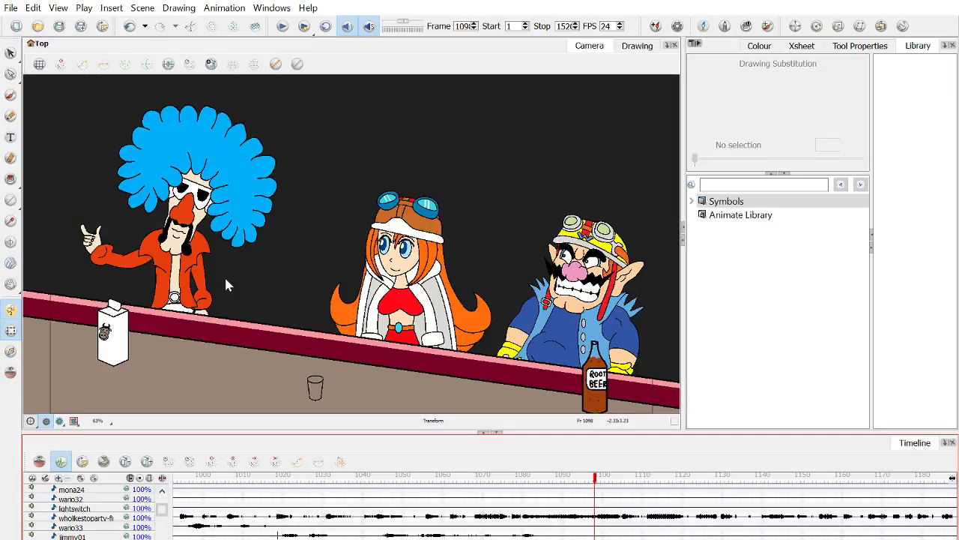
Step: Examine the blue-haired character's mouth shapes up close by scrubbing back to frame 1064
{"action": "scroll", "coordinate": [165, 219], "scroll_direction": "up", "scroll_amount": 5}
{"action": "left_click", "coordinate": [558, 477]}
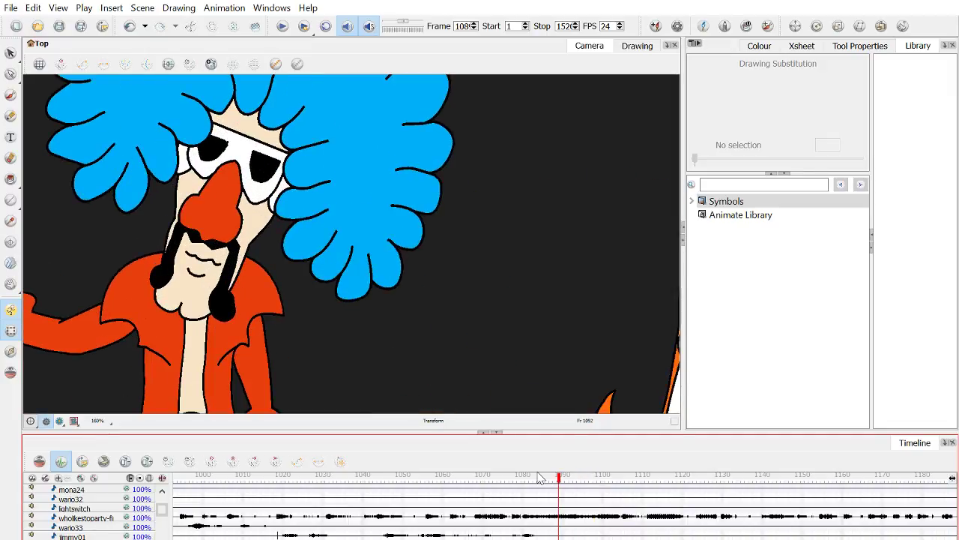
{"action": "left_click_drag", "start_coordinate": [540, 477], "coordinate": [455, 477]}
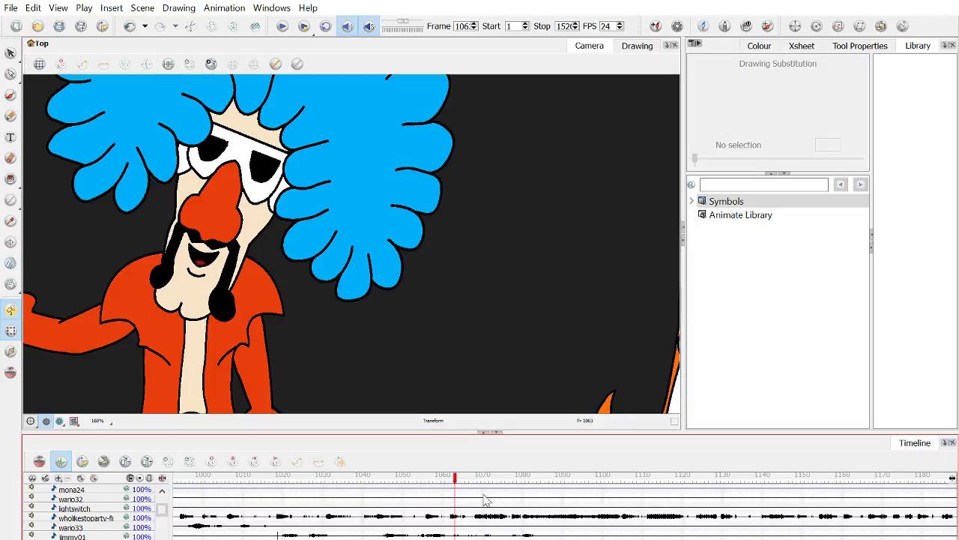
{"action": "mouse_move", "coordinate": [456, 477]}
{"action": "left_mouse_down"}
{"action": "mouse_move", "coordinate": [442, 479]}
{"action": "mouse_move", "coordinate": [462, 483]}
{"action": "left_mouse_up"}
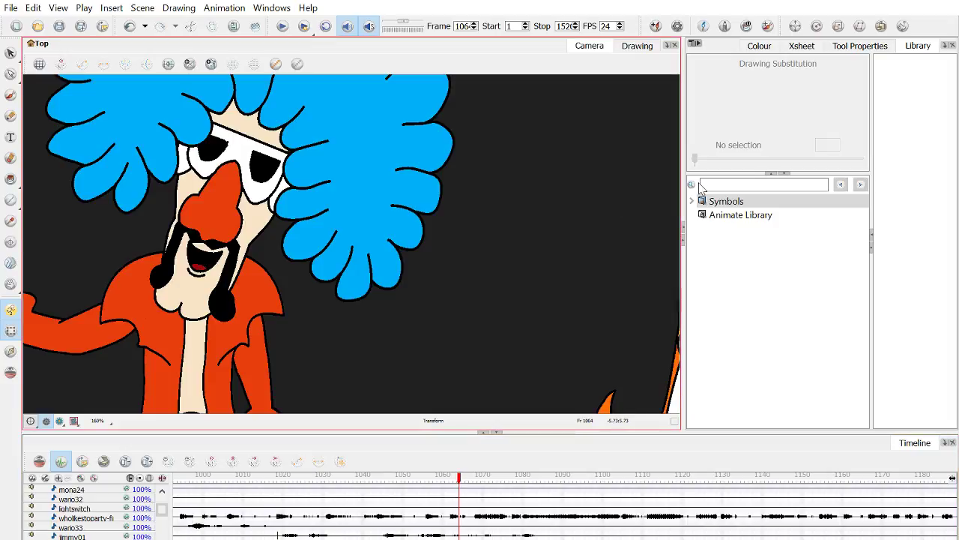
Step: Try substituting drawing 8 for the blue-haired character's mouth at frame 1064, restore drawing 9, and deselect it
{"action": "left_click", "coordinate": [193, 237]}
{"action": "left_click", "coordinate": [739, 160]}
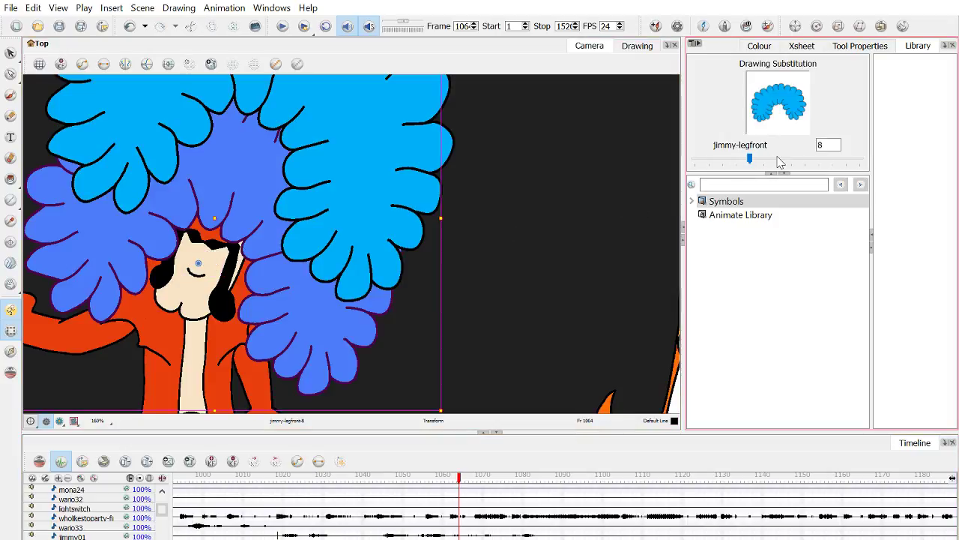
{"action": "left_click", "coordinate": [740, 160]}
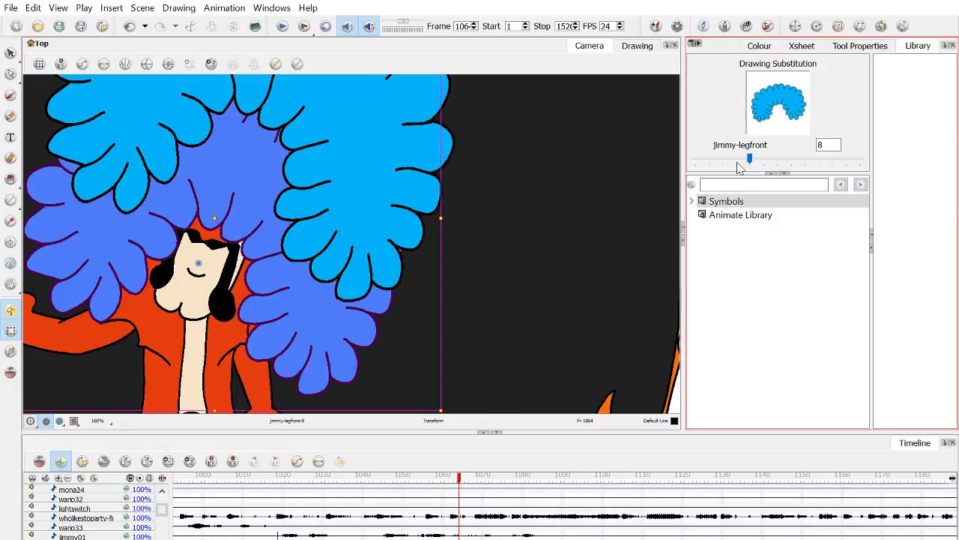
{"action": "left_click", "coordinate": [785, 162]}
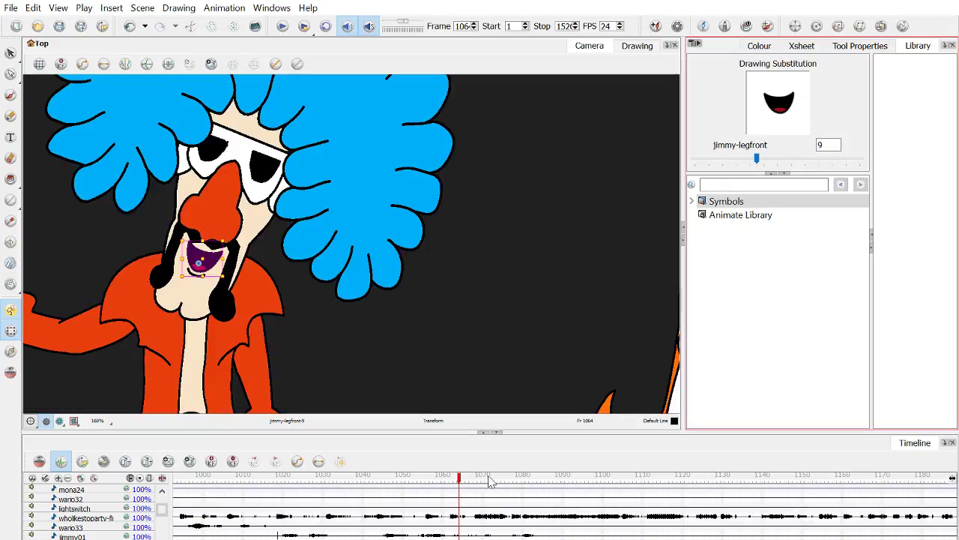
{"action": "left_click", "coordinate": [467, 317]}
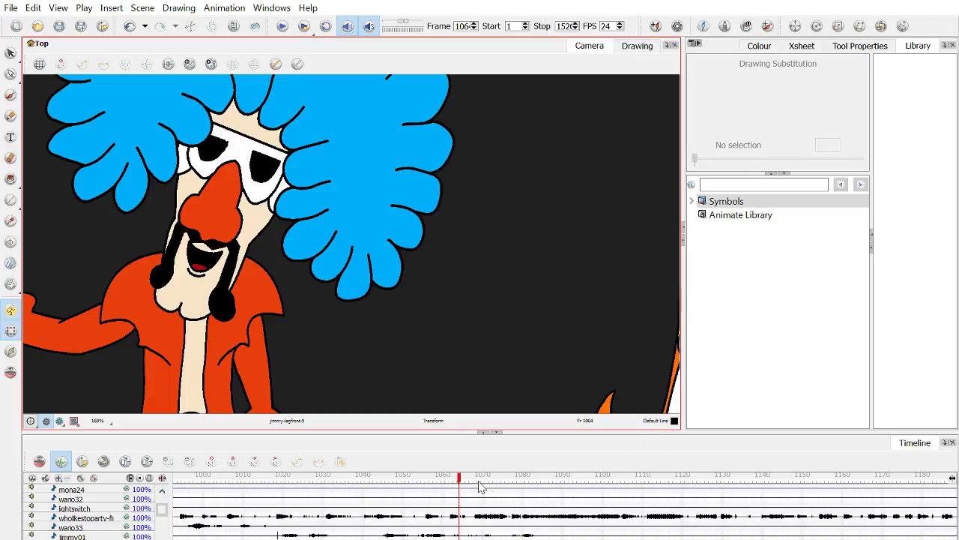
Step: Scrub from frame 1042 to frame 1050 and examine the blue-haired character's raised hand up close
{"action": "scroll", "coordinate": [78, 272], "scroll_direction": "down", "scroll_amount": 2}
{"action": "left_click_drag", "start_coordinate": [83, 279], "coordinate": [170, 272]}
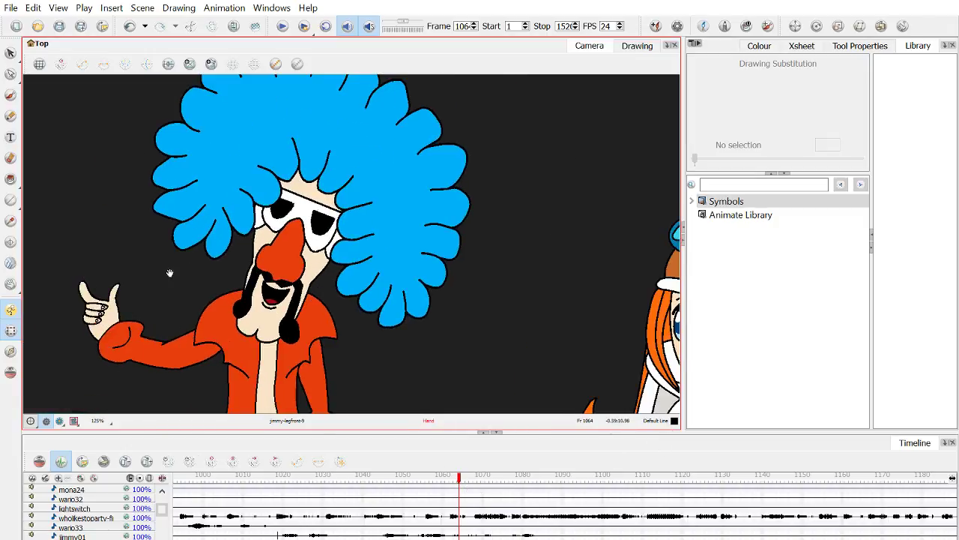
{"action": "left_click", "coordinate": [371, 474]}
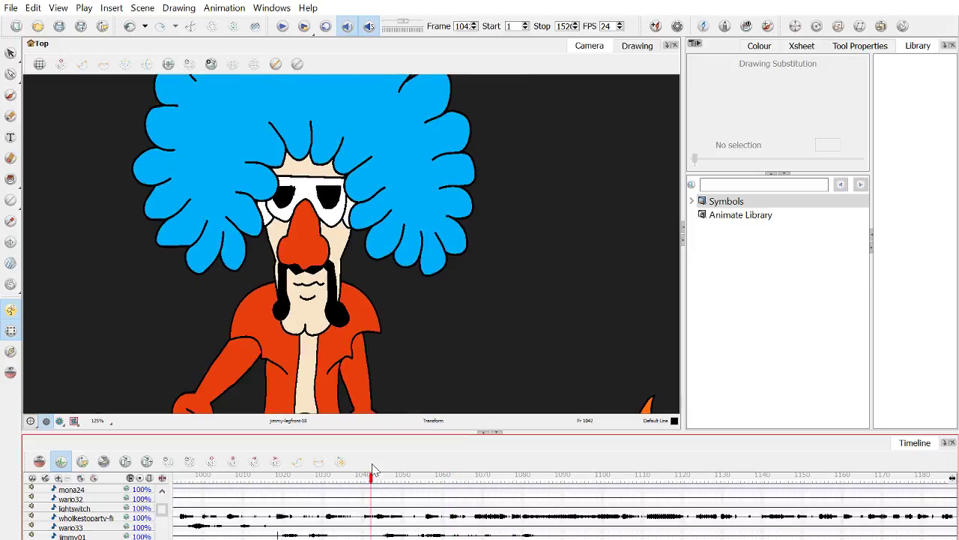
{"action": "left_click_drag", "start_coordinate": [373, 475], "coordinate": [402, 474]}
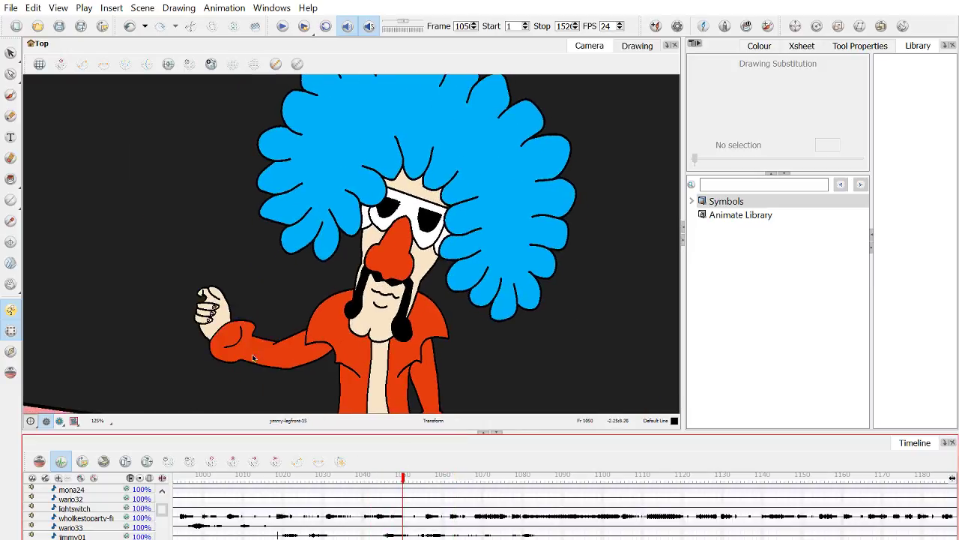
{"action": "scroll", "coordinate": [223, 320], "scroll_direction": "up", "scroll_amount": 3}
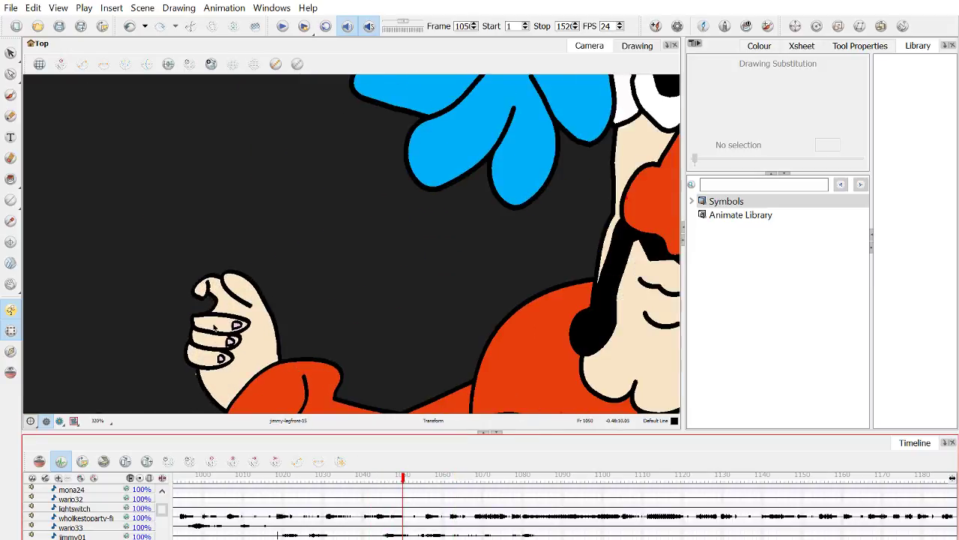
{"action": "scroll", "coordinate": [214, 327], "scroll_direction": "down", "scroll_amount": 1}
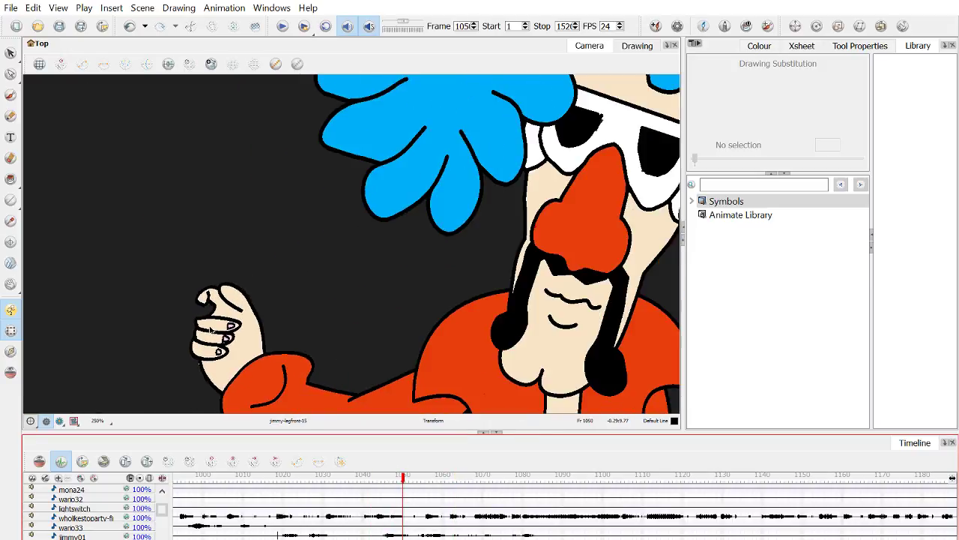
Step: Undo the last change and redo it
{"action": "left_click", "coordinate": [129, 30]}
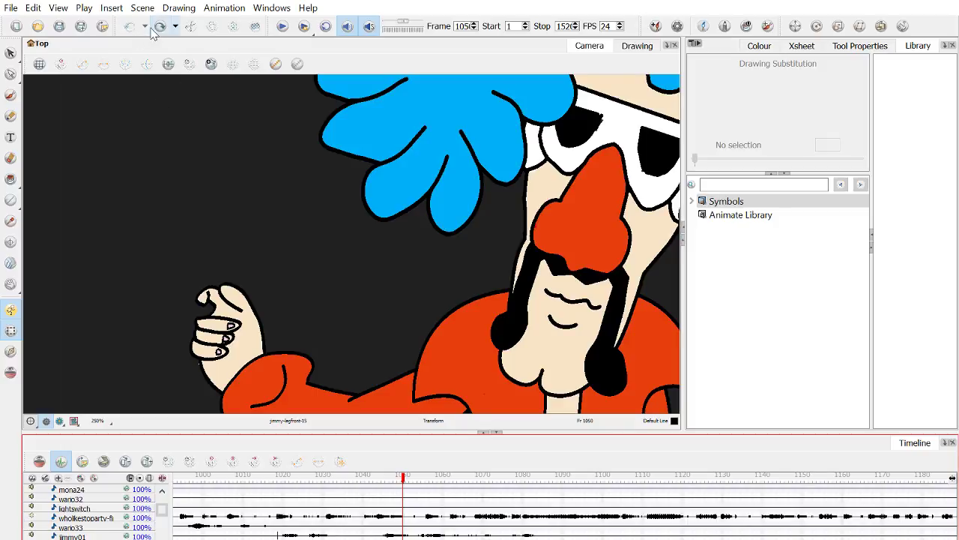
{"action": "left_click", "coordinate": [159, 31]}
{"action": "left_click", "coordinate": [159, 31]}
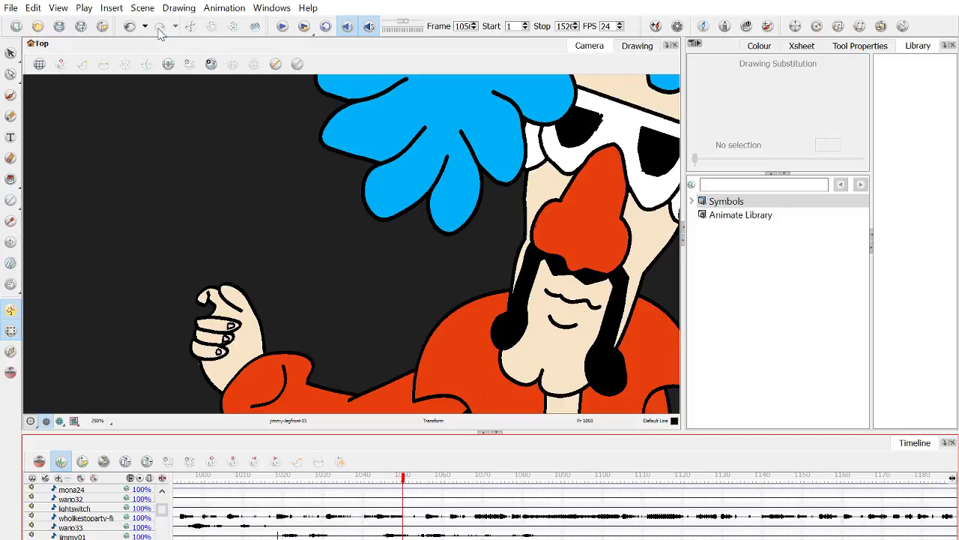
Step: Select the raised arm drawing, scrub around frame 1050 to inspect its motion, and examine the hand up close
{"action": "left_click", "coordinate": [219, 321]}
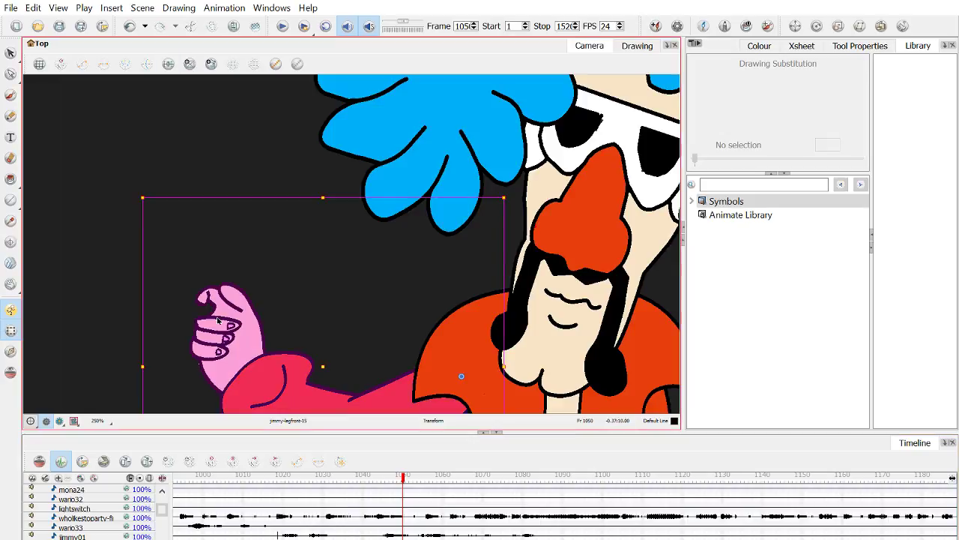
{"action": "left_click", "coordinate": [399, 477]}
{"action": "mouse_move", "coordinate": [419, 482]}
{"action": "left_mouse_down"}
{"action": "mouse_move", "coordinate": [425, 477]}
{"action": "mouse_move", "coordinate": [390, 477]}
{"action": "mouse_move", "coordinate": [430, 478]}
{"action": "mouse_move", "coordinate": [394, 477]}
{"action": "mouse_move", "coordinate": [404, 479]}
{"action": "left_mouse_up"}
{"action": "left_click", "coordinate": [349, 343]}
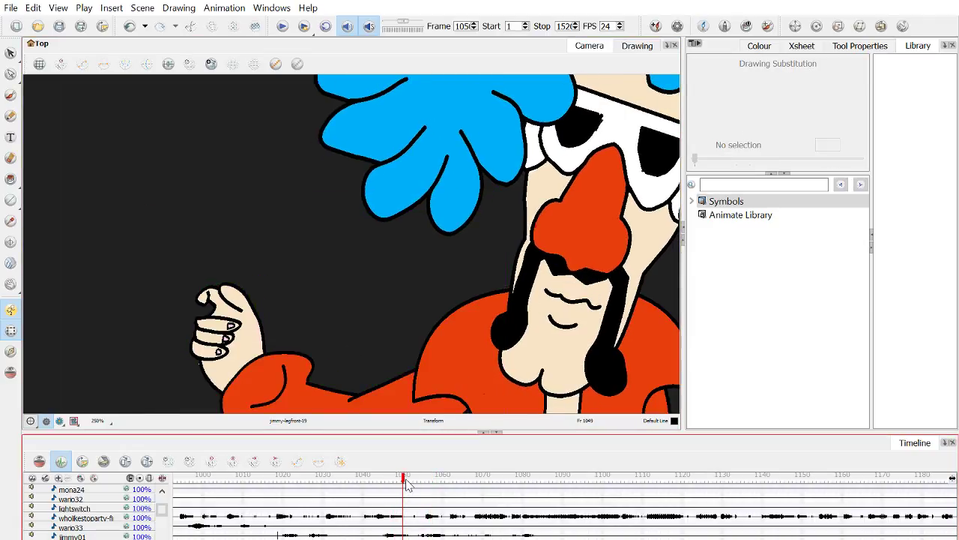
{"action": "scroll", "coordinate": [172, 285], "scroll_direction": "up", "scroll_amount": 1}
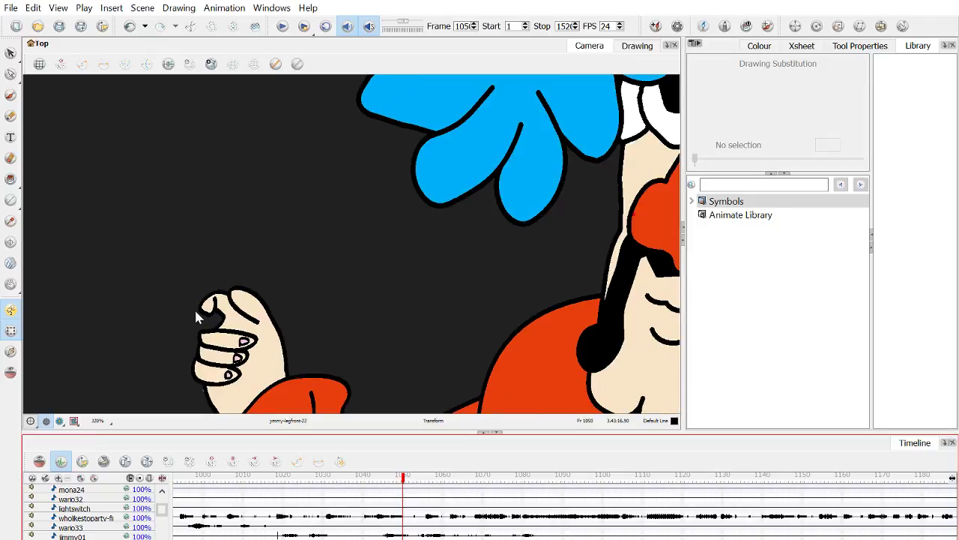
Step: Try enlarging the curled top finger by scaling its selected strokes and fill, undo the change, and clear the selection
{"action": "scroll", "coordinate": [195, 307], "scroll_direction": "up", "scroll_amount": 3}
{"action": "left_click", "coordinate": [10, 73]}
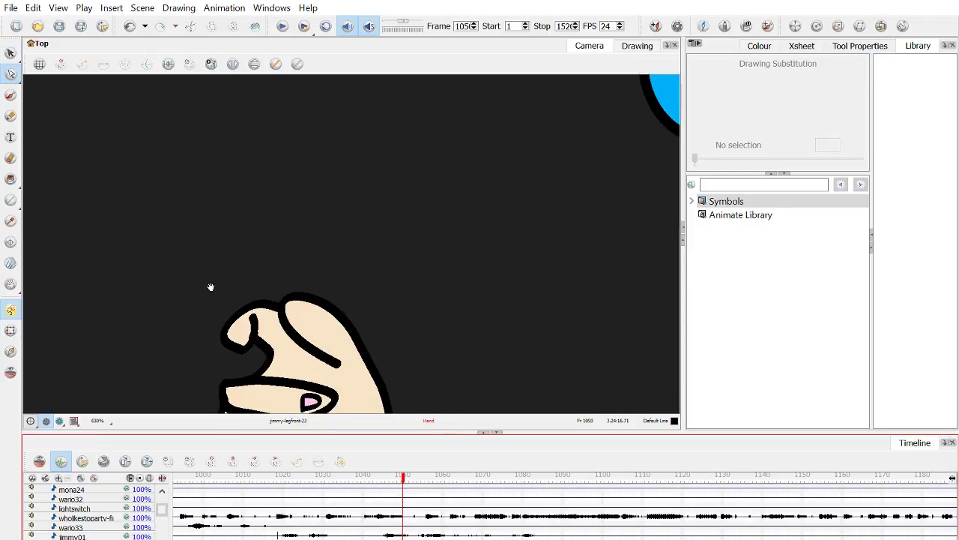
{"action": "left_click_drag", "start_coordinate": [210, 284], "coordinate": [237, 223]}
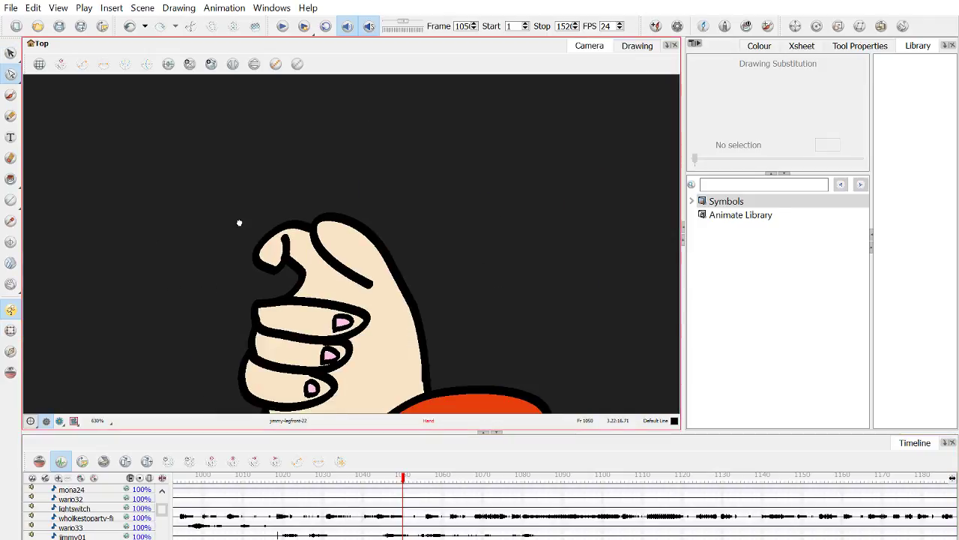
{"action": "left_click", "coordinate": [270, 268]}
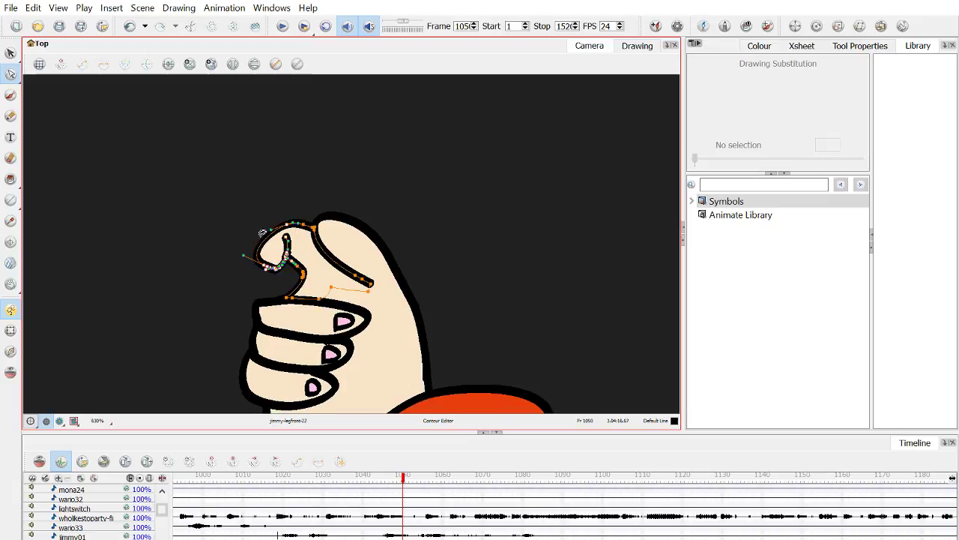
{"action": "key", "text": "alt+s"}
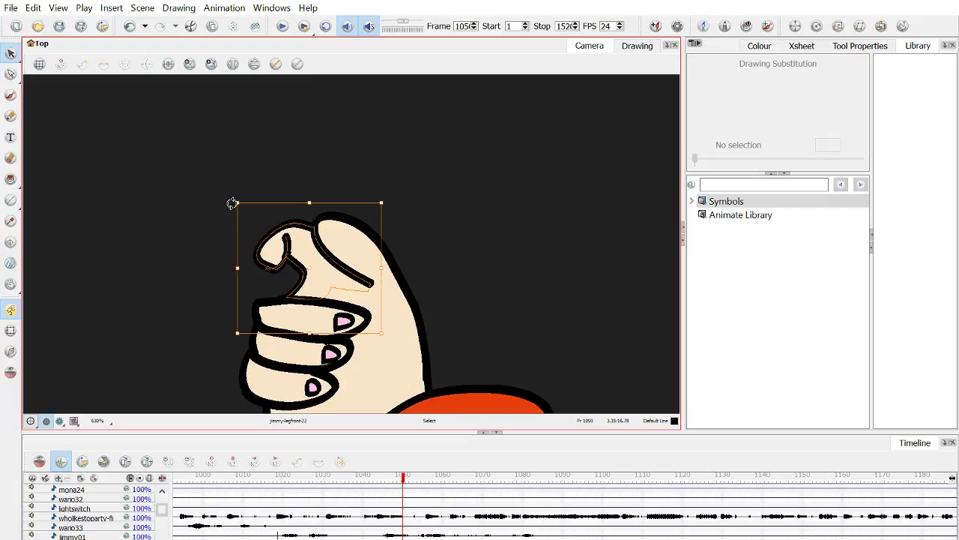
{"action": "left_click_drag", "start_coordinate": [232, 203], "coordinate": [257, 268]}
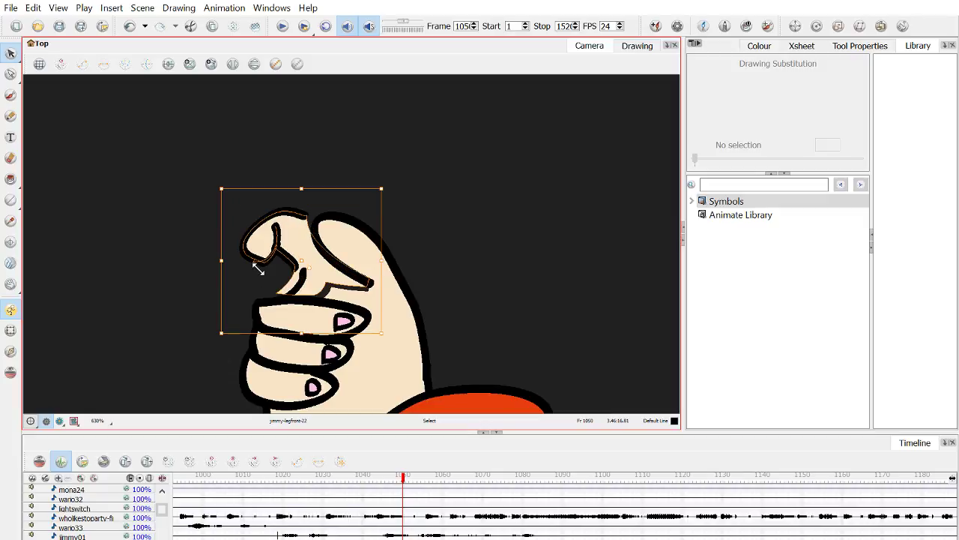
{"action": "key", "text": "ctrl+z"}
{"action": "left_click", "coordinate": [249, 259]}
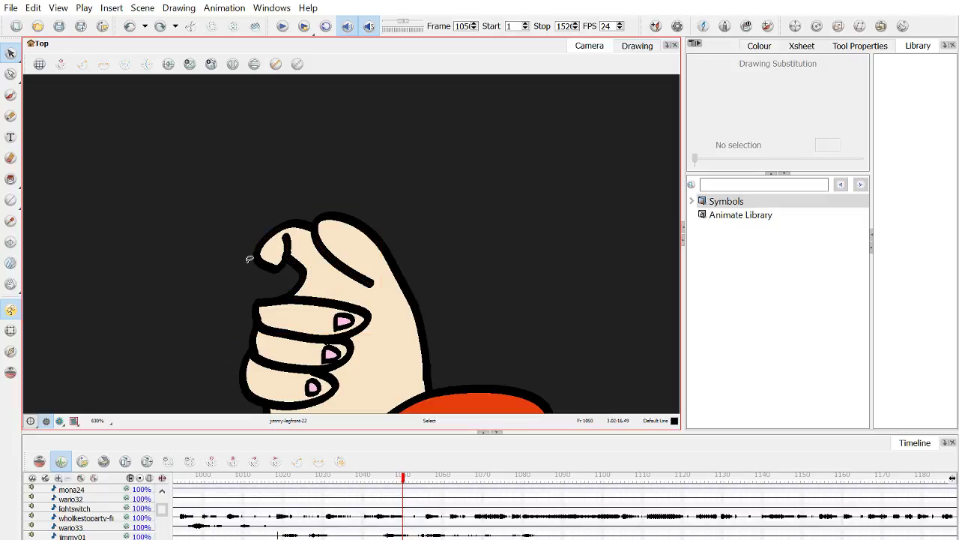
Step: Enlarge only the curled top finger's outline and reposition it so its upper end meets the neighbouring finger's line
{"action": "left_click", "coordinate": [278, 255]}
{"action": "scroll", "coordinate": [279, 258], "scroll_direction": "up", "scroll_amount": 2}
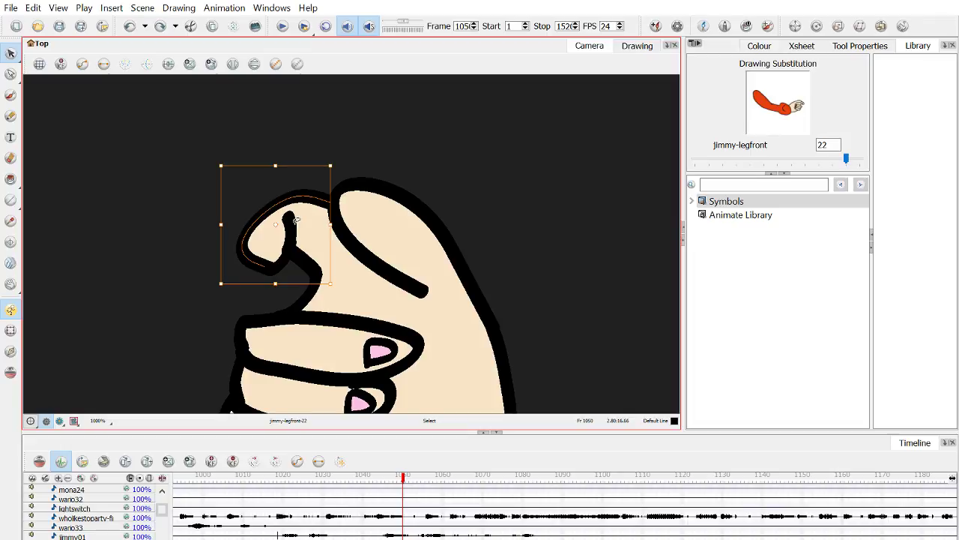
{"action": "mouse_move", "coordinate": [296, 219]}
{"action": "left_mouse_down"}
{"action": "mouse_move", "coordinate": [267, 270]}
{"action": "mouse_move", "coordinate": [181, 181]}
{"action": "mouse_move", "coordinate": [187, 148]}
{"action": "left_mouse_up"}
{"action": "key", "text": "ctrl+z"}
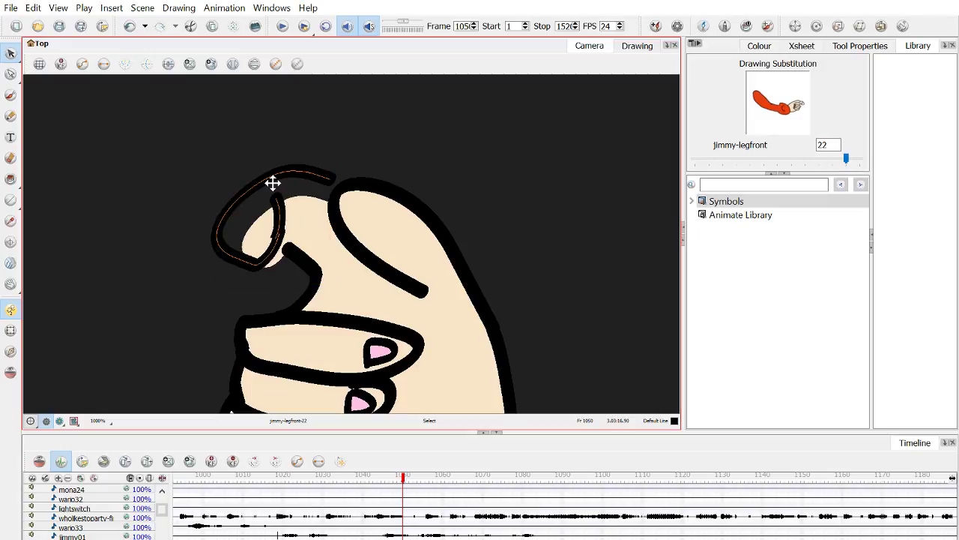
{"action": "left_click_drag", "start_coordinate": [272, 183], "coordinate": [278, 198]}
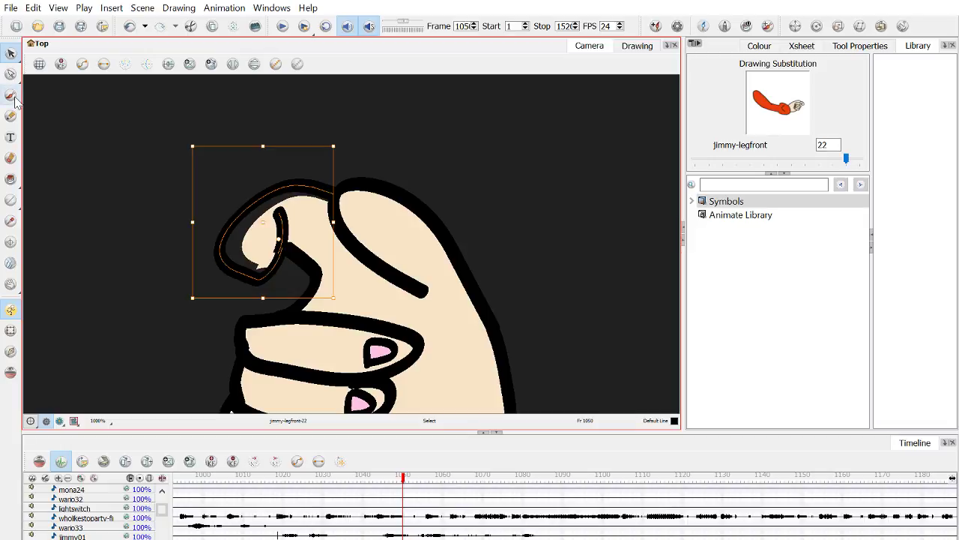
Step: Select the short crease line inside the curled finger and shift it slightly up and right to join the adjoining outline
{"action": "left_click", "coordinate": [11, 73]}
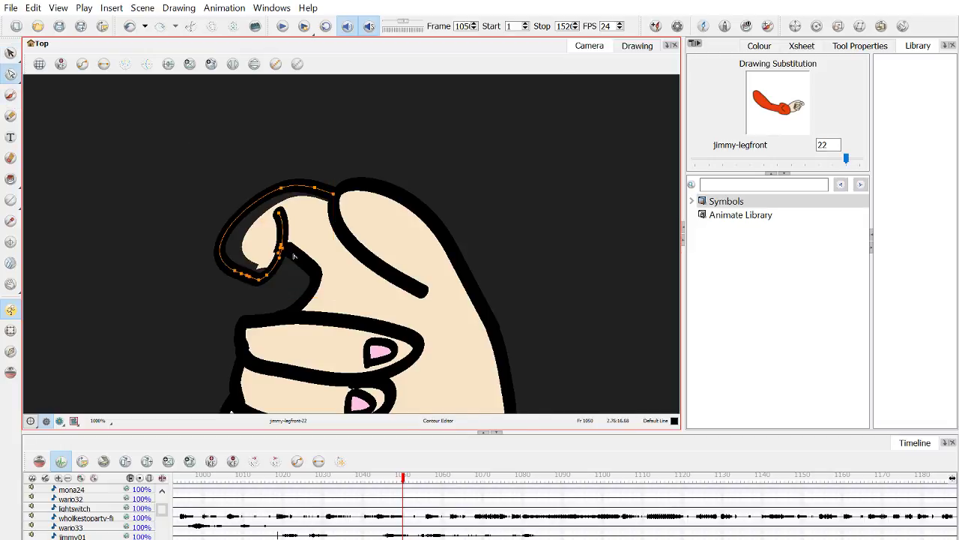
{"action": "scroll", "coordinate": [294, 257], "scroll_direction": "up", "scroll_amount": 5}
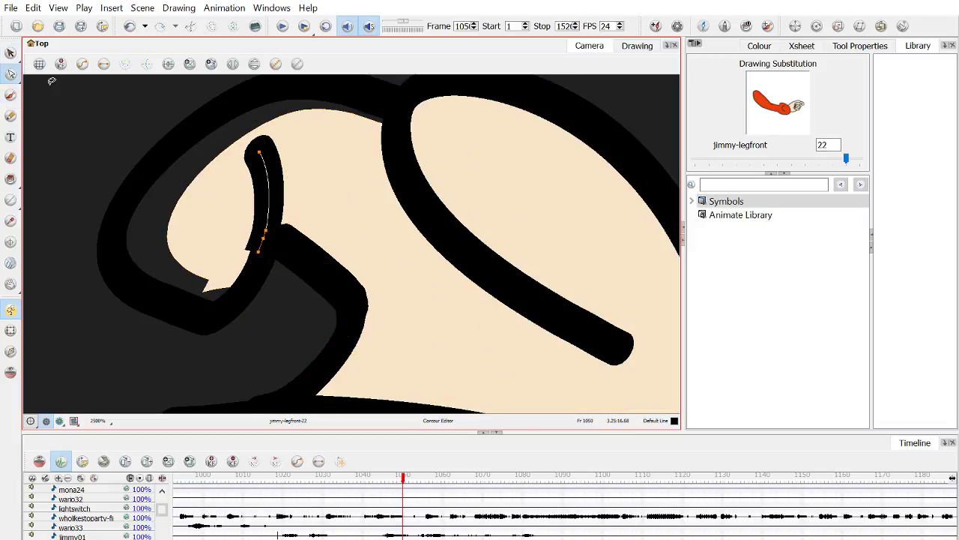
{"action": "key", "text": "alt+s"}
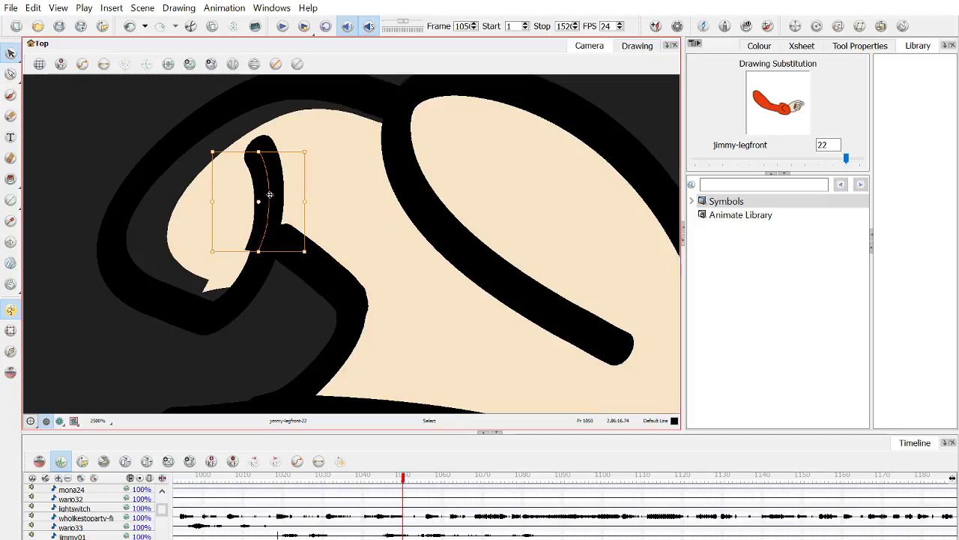
{"action": "left_click_drag", "start_coordinate": [269, 195], "coordinate": [281, 185]}
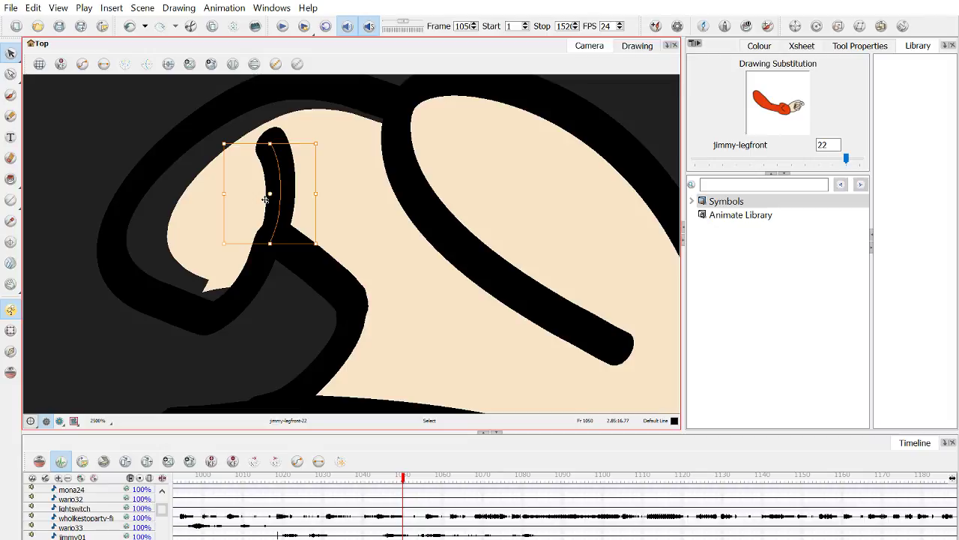
{"action": "scroll", "coordinate": [265, 200], "scroll_direction": "down", "scroll_amount": 2}
Step: Switch to the Paint tool and try to fill the empty area inside the curled finger's enlarged outline with skin colour
{"action": "key", "text": "alt+d"}
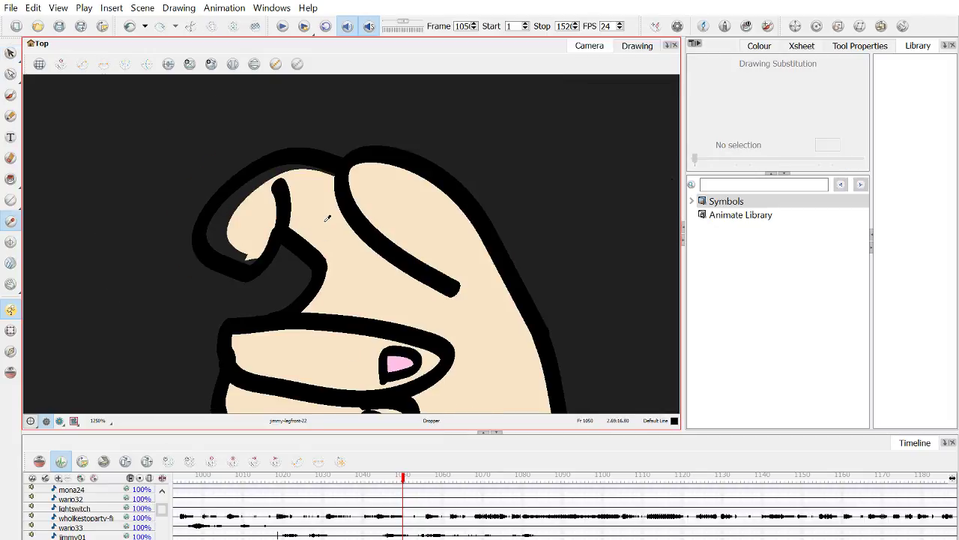
{"action": "key", "text": "alt+i"}
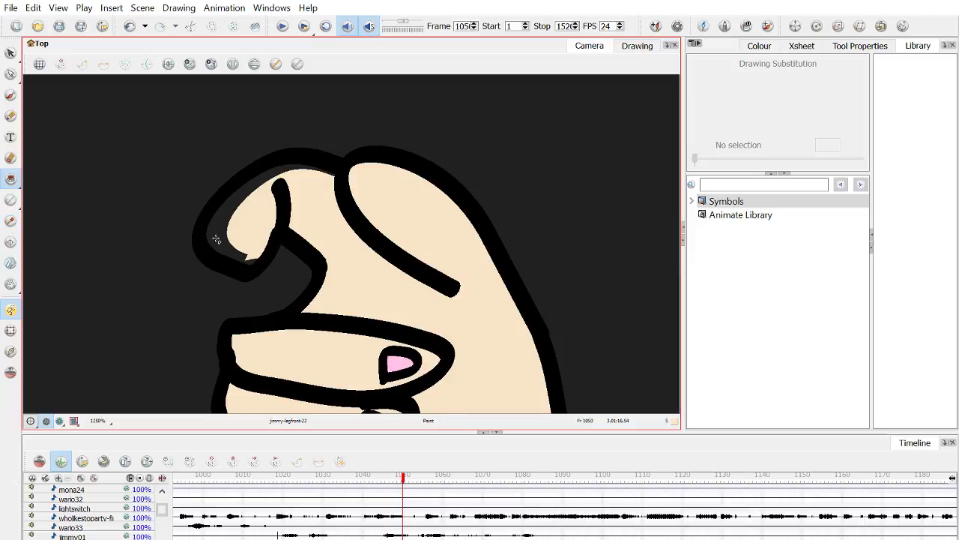
{"action": "scroll", "coordinate": [216, 238], "scroll_direction": "up", "scroll_amount": 2}
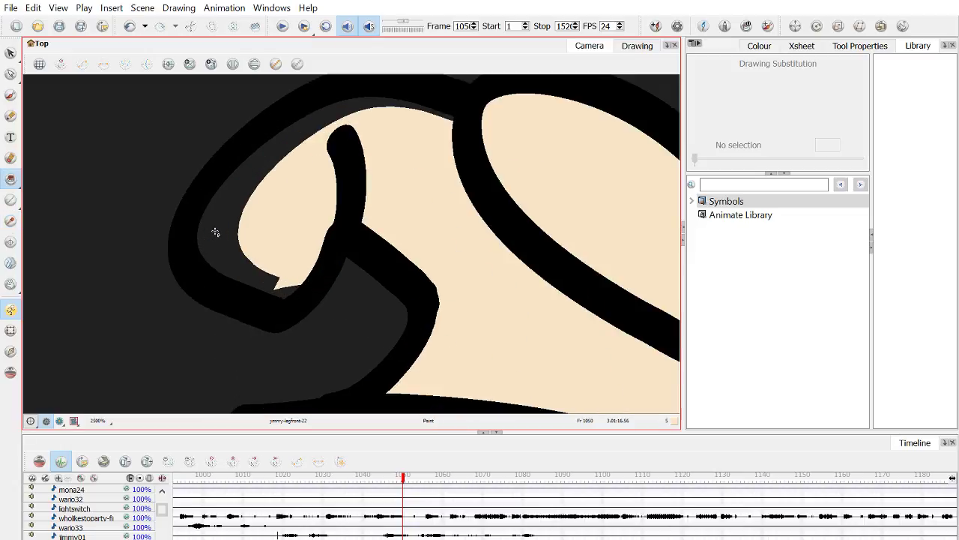
{"action": "scroll", "coordinate": [215, 232], "scroll_direction": "down", "scroll_amount": 2}
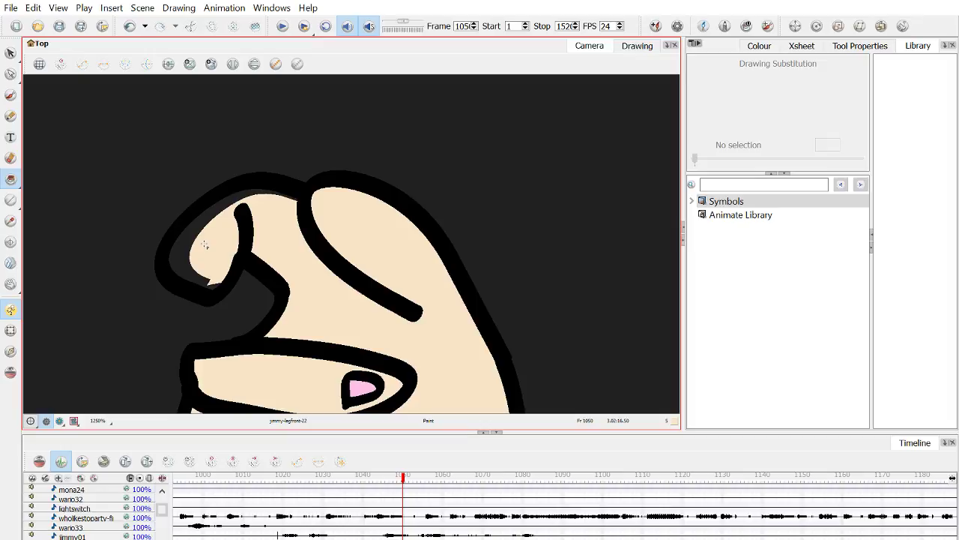
Step: Show the arm drawing in isolation, raise the Paint tool's gap closing, fill the curled finger with skin colour, and return to the camera view
{"action": "left_click", "coordinate": [637, 46]}
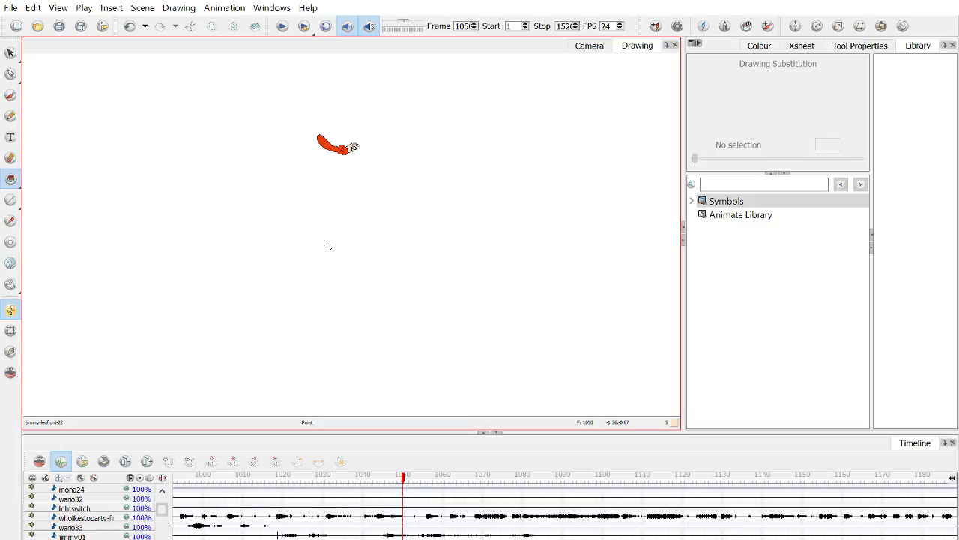
{"action": "scroll", "coordinate": [422, 191], "scroll_direction": "up", "scroll_amount": 5}
{"action": "scroll", "coordinate": [422, 191], "scroll_direction": "up", "scroll_amount": 3}
{"action": "left_click", "coordinate": [10, 222]}
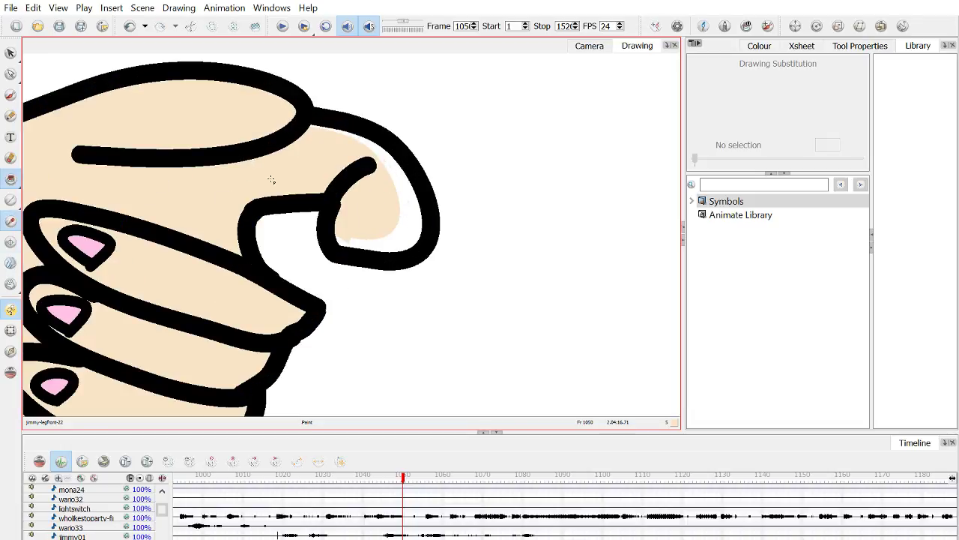
{"action": "left_click", "coordinate": [11, 179]}
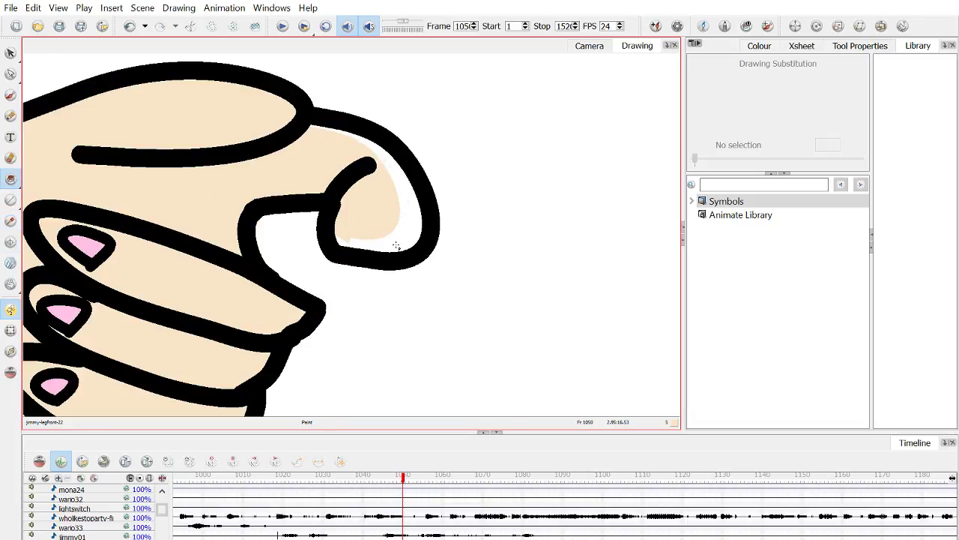
{"action": "left_click", "coordinate": [858, 47]}
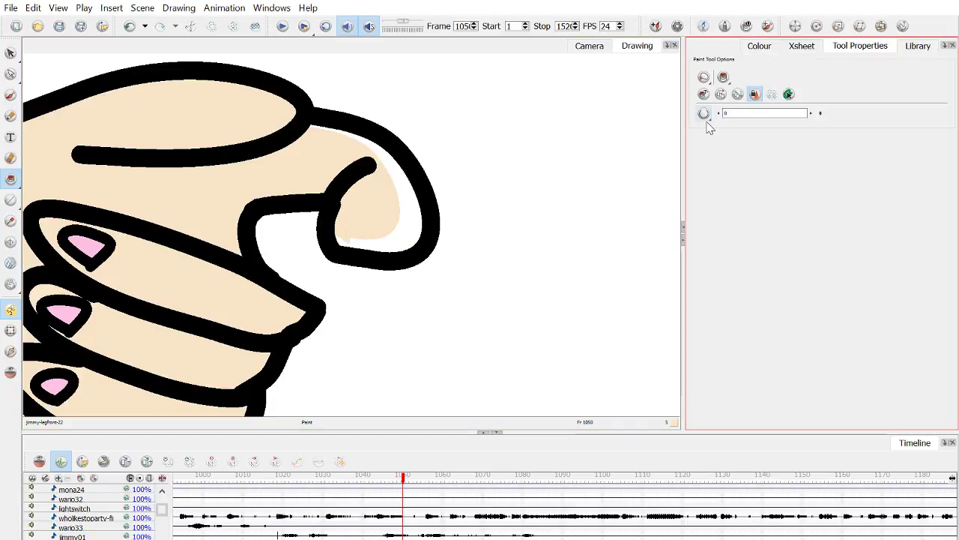
{"action": "left_click", "coordinate": [402, 246]}
{"action": "left_click", "coordinate": [590, 45]}
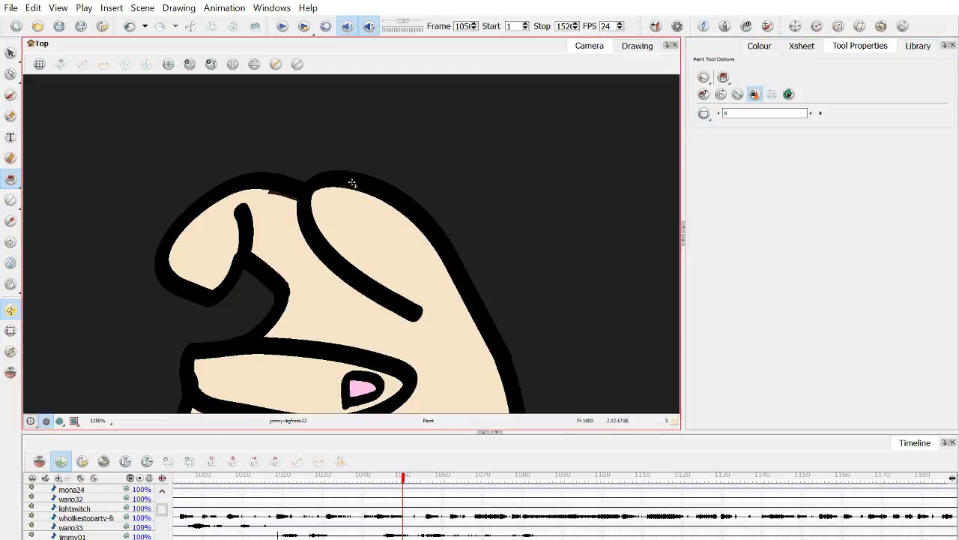
Step: Fill the remaining unpainted sliver beneath the curled finger's upper outline with skin colour
{"action": "scroll", "coordinate": [311, 195], "scroll_direction": "up", "scroll_amount": 6}
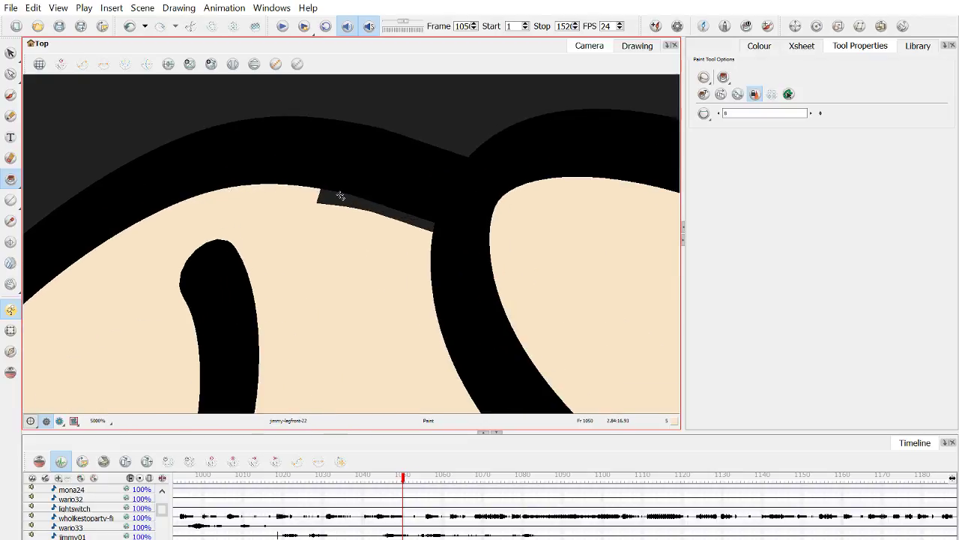
{"action": "left_click", "coordinate": [342, 200]}
{"action": "scroll", "coordinate": [343, 201], "scroll_direction": "down", "scroll_amount": 8}
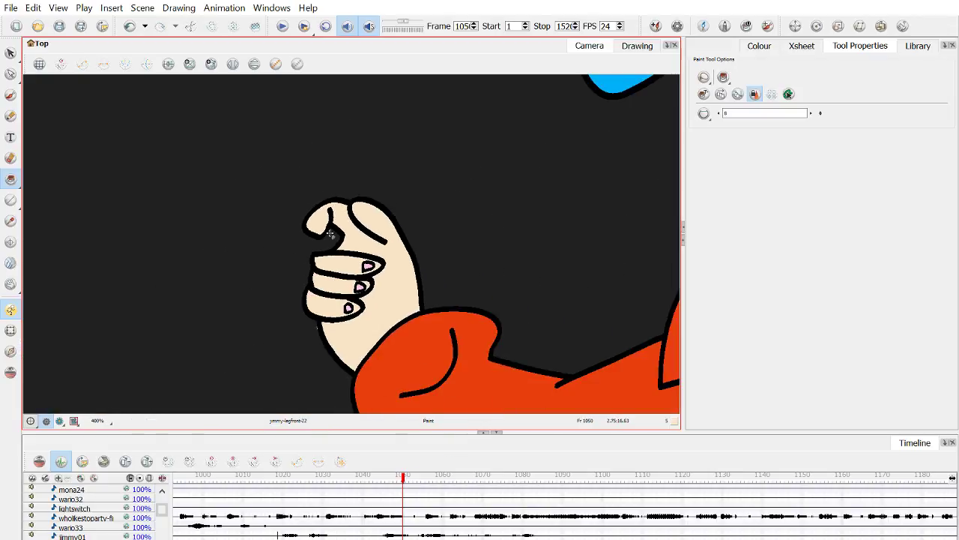
Step: Cut out and delete the stray skin-coloured sliver outside the hand's outline just below the lowest finger
{"action": "scroll", "coordinate": [319, 358], "scroll_direction": "up", "scroll_amount": 6}
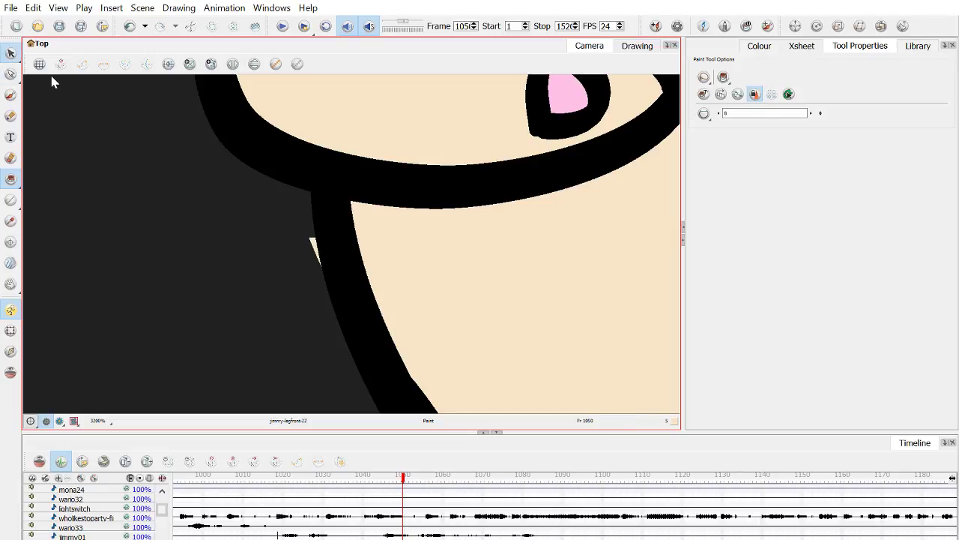
{"action": "left_click", "coordinate": [11, 74]}
{"action": "left_click", "coordinate": [15, 59]}
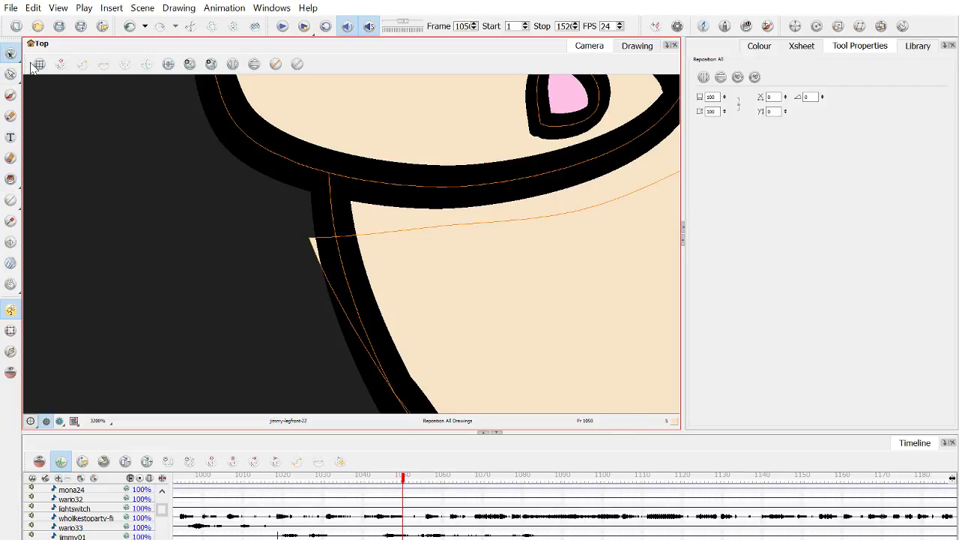
{"action": "left_click", "coordinate": [31, 62]}
{"action": "left_click", "coordinate": [312, 244]}
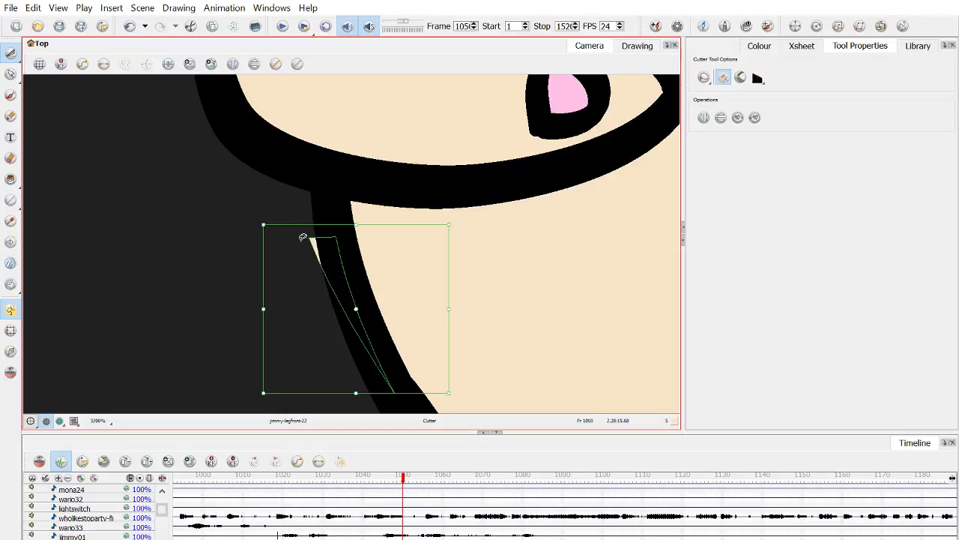
{"action": "key", "text": "Delete"}
{"action": "scroll", "coordinate": [300, 236], "scroll_direction": "down", "scroll_amount": 1}
{"action": "scroll", "coordinate": [291, 235], "scroll_direction": "down", "scroll_amount": 1}
Step: Switch back to the Select tool and examine the edited hand's fingers, outline and arm at several magnifications
{"action": "left_click", "coordinate": [11, 55]}
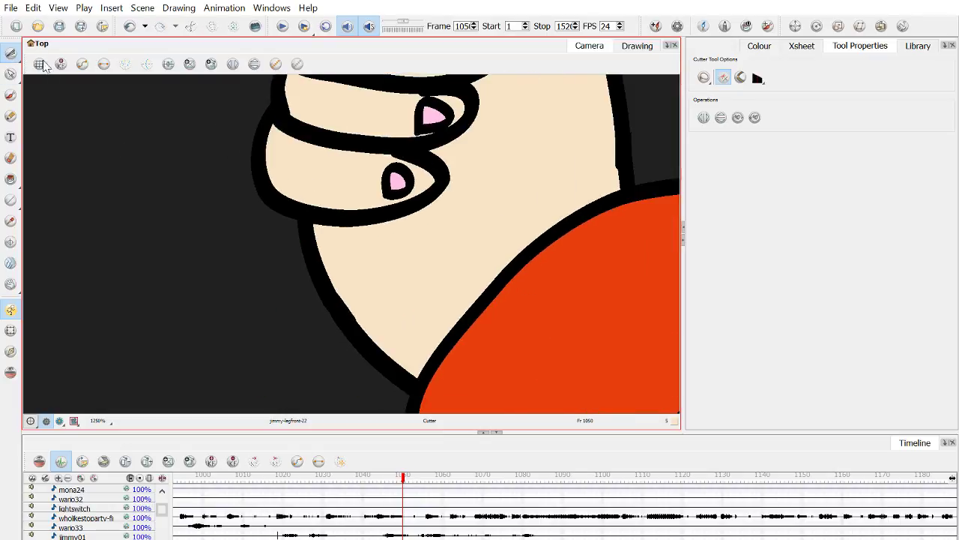
{"action": "left_click", "coordinate": [42, 64]}
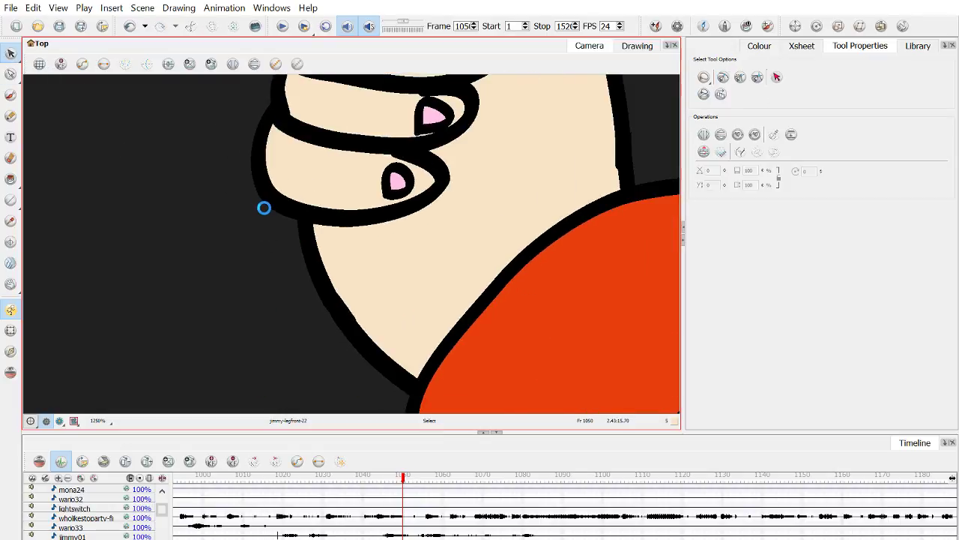
{"action": "scroll", "coordinate": [292, 223], "scroll_direction": "up", "scroll_amount": 2}
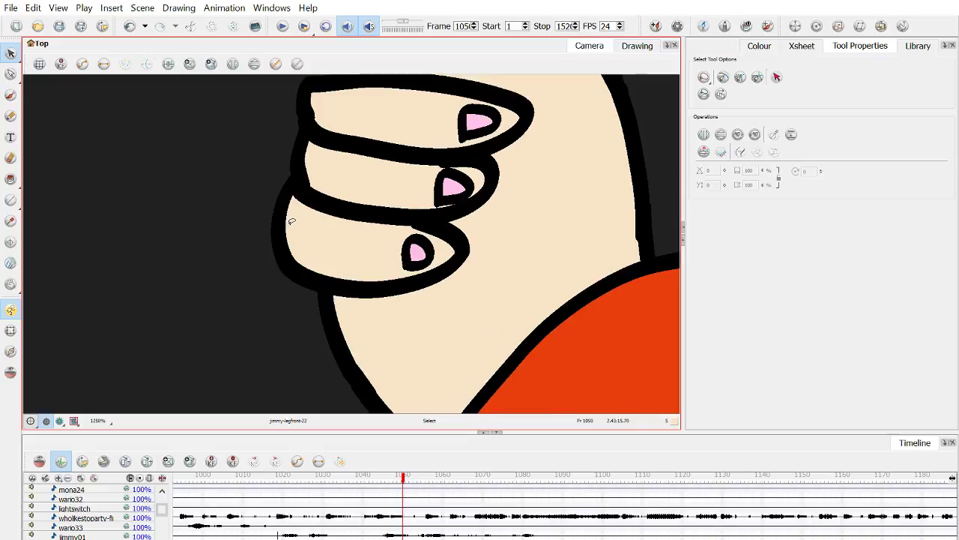
{"action": "scroll", "coordinate": [291, 222], "scroll_direction": "down", "scroll_amount": 3}
{"action": "left_click_drag", "start_coordinate": [284, 214], "coordinate": [285, 242]}
{"action": "scroll", "coordinate": [285, 240], "scroll_direction": "up", "scroll_amount": 2}
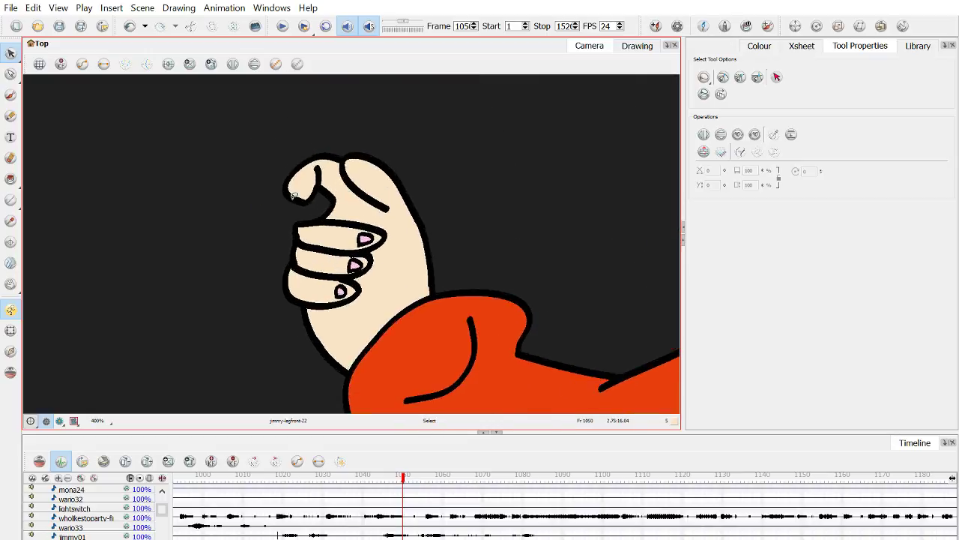
{"action": "left_click_drag", "start_coordinate": [277, 207], "coordinate": [244, 245]}
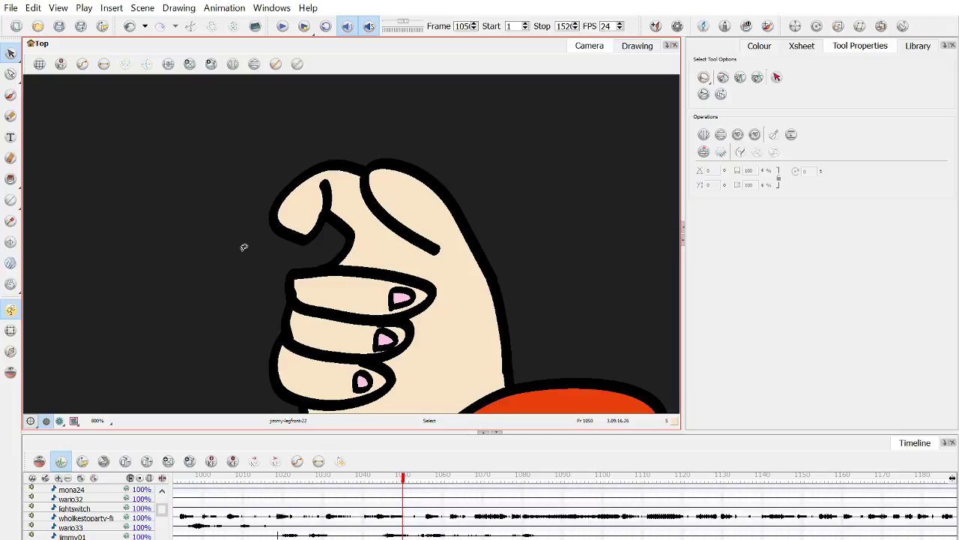
{"action": "scroll", "coordinate": [465, 201], "scroll_direction": "down", "scroll_amount": 3}
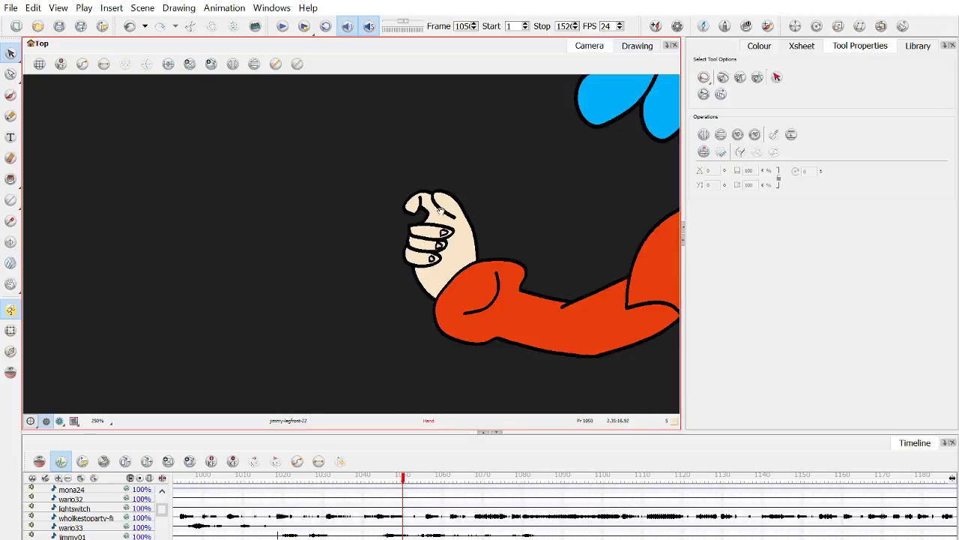
{"action": "left_click_drag", "start_coordinate": [441, 212], "coordinate": [388, 234]}
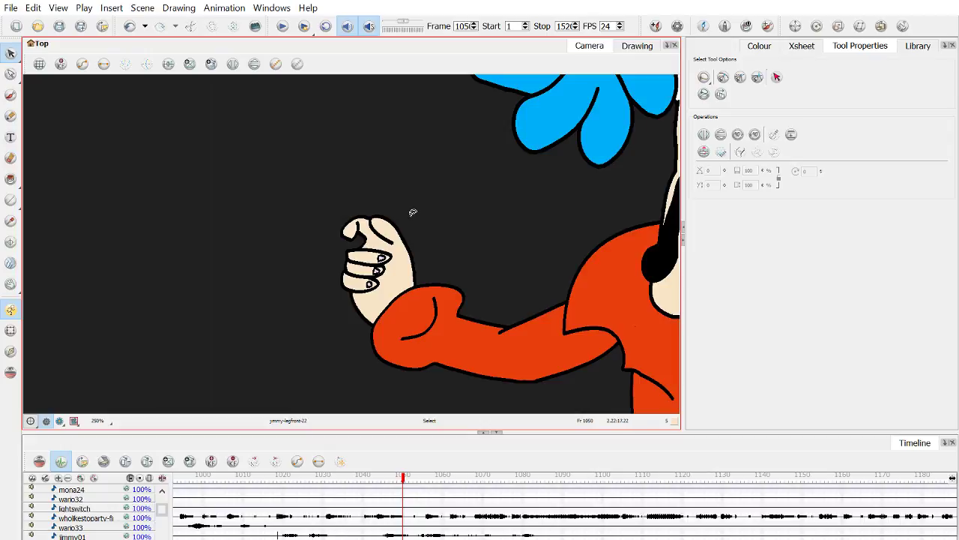
{"action": "scroll", "coordinate": [412, 213], "scroll_direction": "up", "scroll_amount": 2}
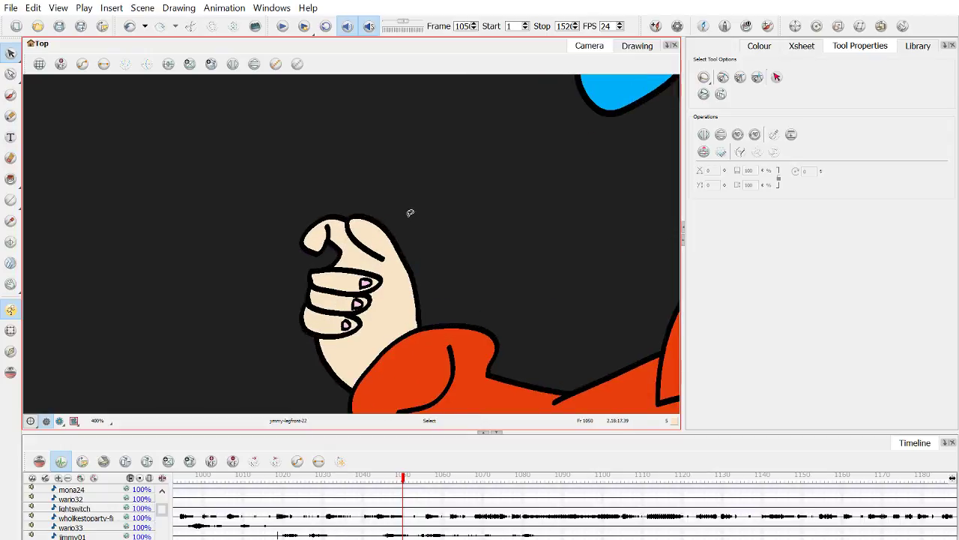
{"action": "scroll", "coordinate": [410, 213], "scroll_direction": "up", "scroll_amount": 4}
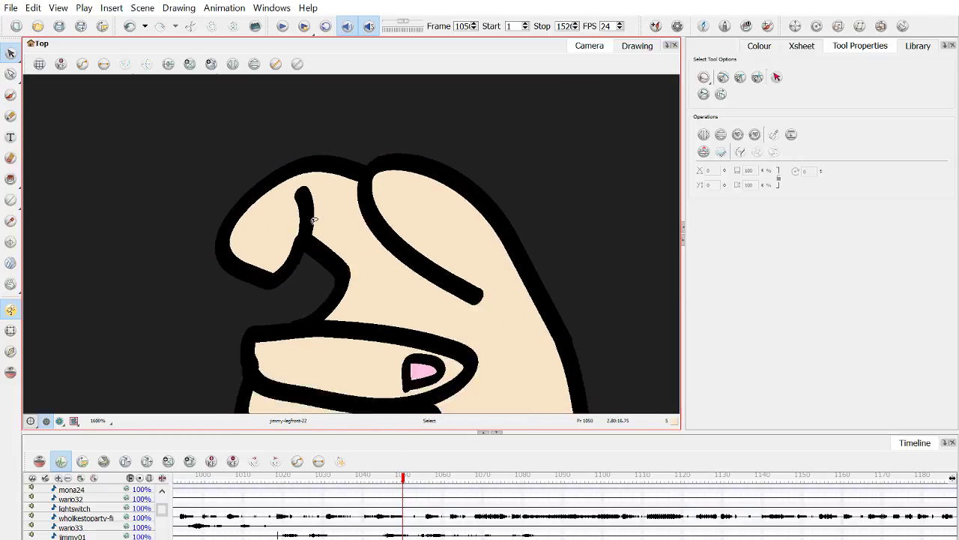
{"action": "scroll", "coordinate": [314, 219], "scroll_direction": "down", "scroll_amount": 3}
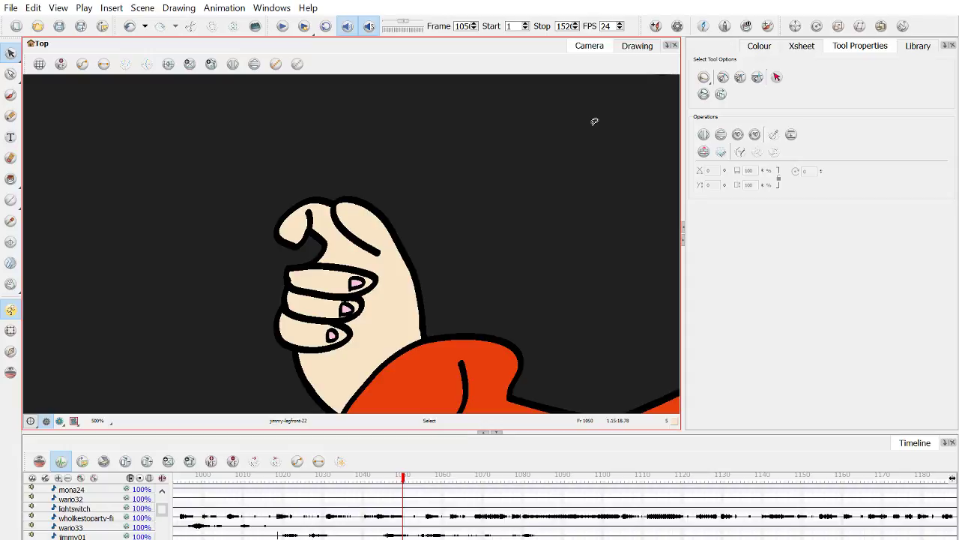
{"action": "scroll", "coordinate": [293, 228], "scroll_direction": "up", "scroll_amount": 2}
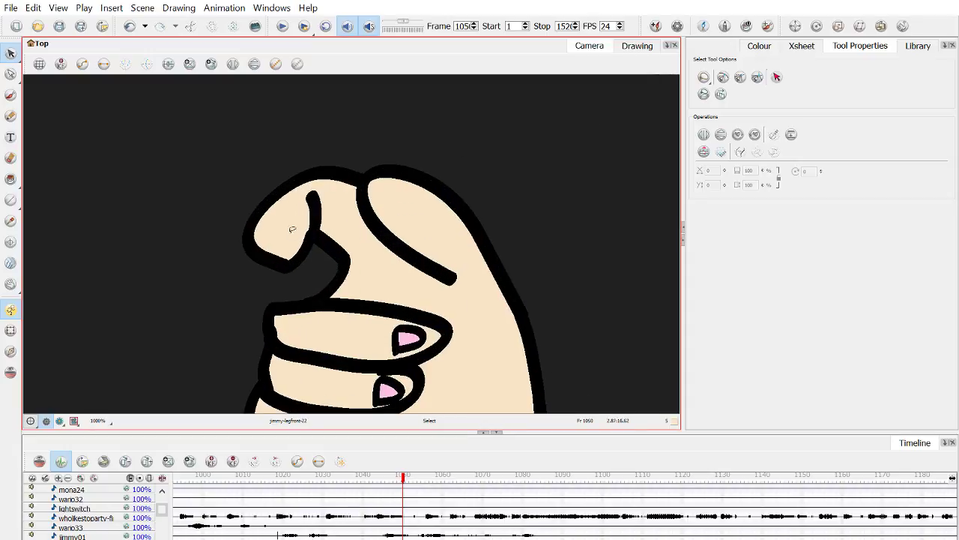
{"action": "scroll", "coordinate": [292, 228], "scroll_direction": "down", "scroll_amount": 3}
{"action": "scroll", "coordinate": [291, 226], "scroll_direction": "up", "scroll_amount": 3}
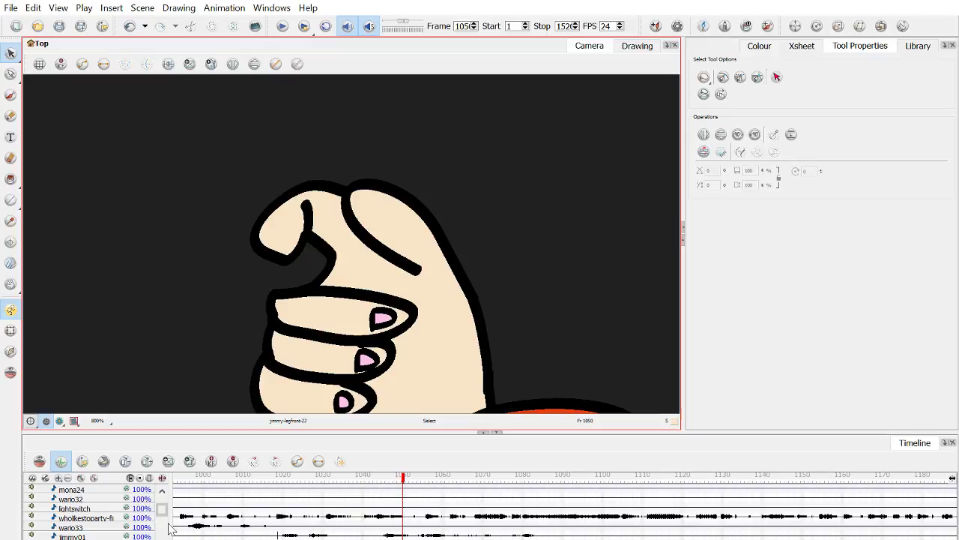
Step: Add a drawing layer directly above the jimmydance-body layer and name it jimmysnap-flourish
{"action": "left_click_drag", "start_coordinate": [161, 510], "coordinate": [146, 533]}
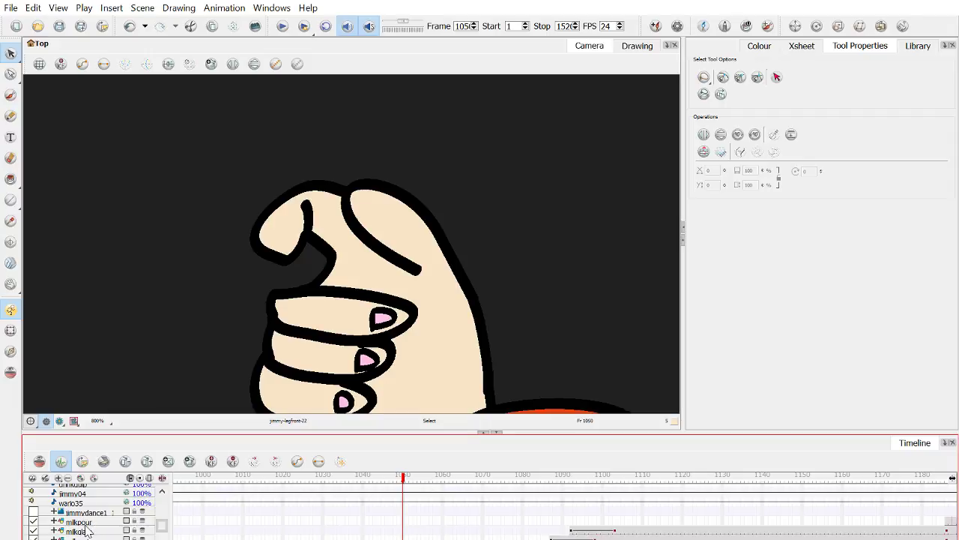
{"action": "scroll", "coordinate": [85, 523], "scroll_direction": "down", "scroll_amount": 2}
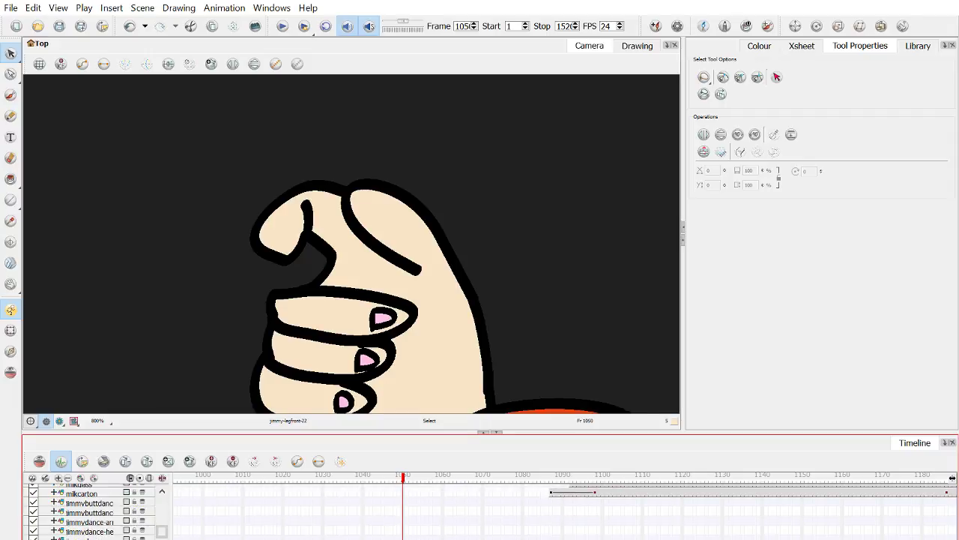
{"action": "left_click_drag", "start_coordinate": [168, 507], "coordinate": [183, 506]}
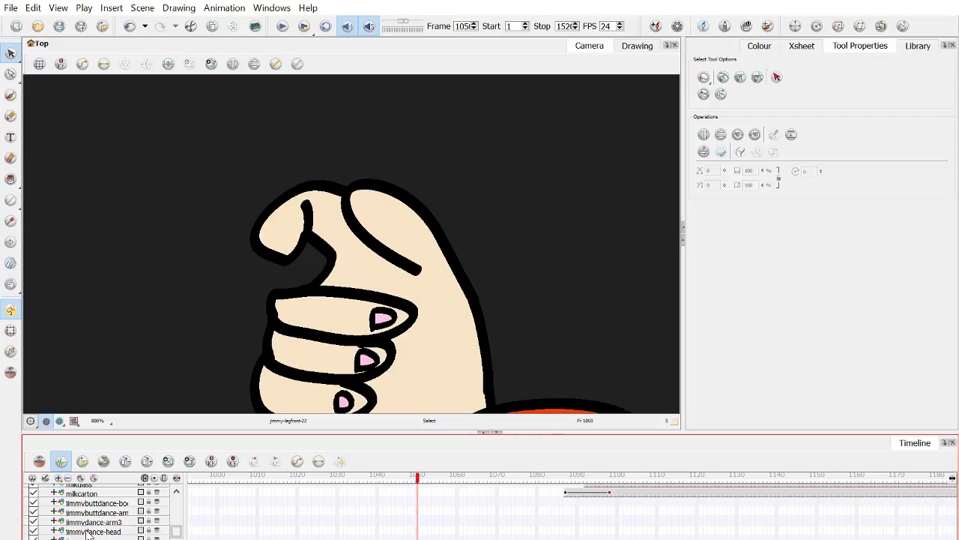
{"action": "scroll", "coordinate": [87, 532], "scroll_direction": "down", "scroll_amount": 1}
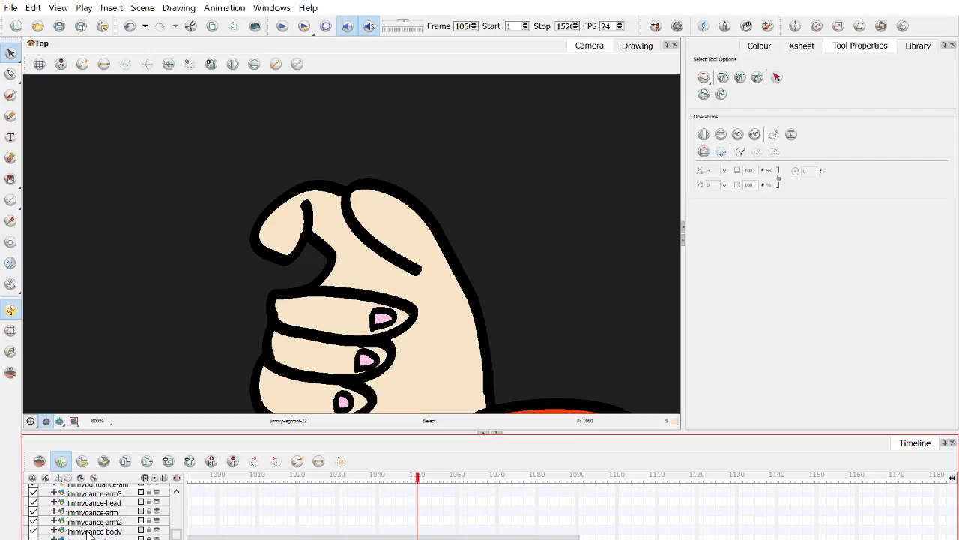
{"action": "left_click", "coordinate": [87, 531]}
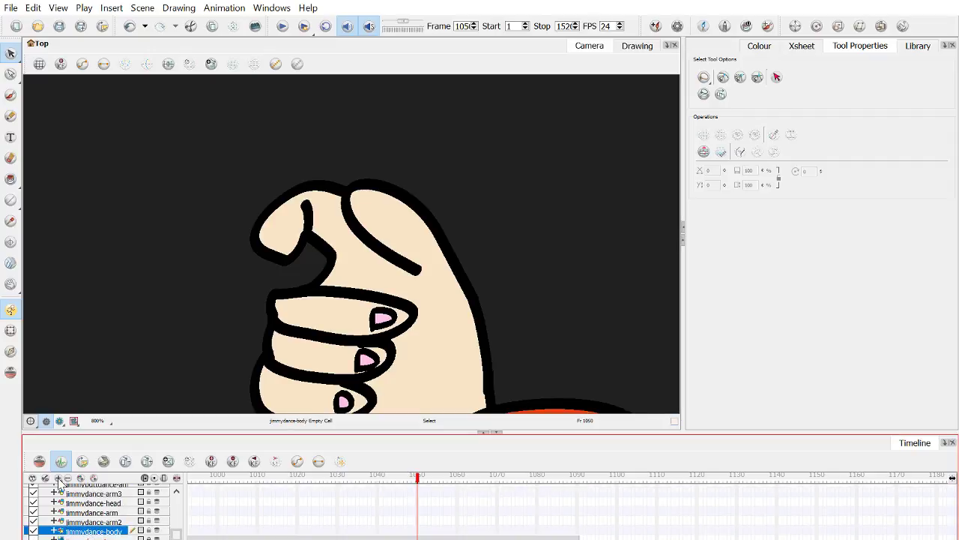
{"action": "key", "text": "ctrl+r"}
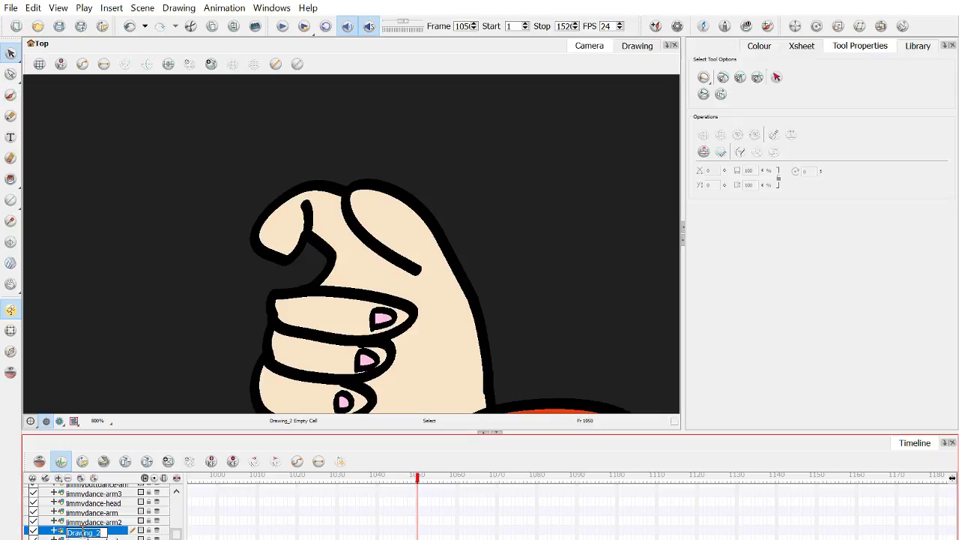
{"action": "key", "text": "shift+Left"}
{"action": "type", "text": "jimmysup"}
{"action": "type", "text": "-flourish"}
{"action": "key", "text": "Return"}
Step: Choose the yellow swatch colour 8 for the Pencil tool, try a test stroke near the curled finger and undo it
{"action": "scroll", "coordinate": [233, 185], "scroll_direction": "down", "scroll_amount": 2}
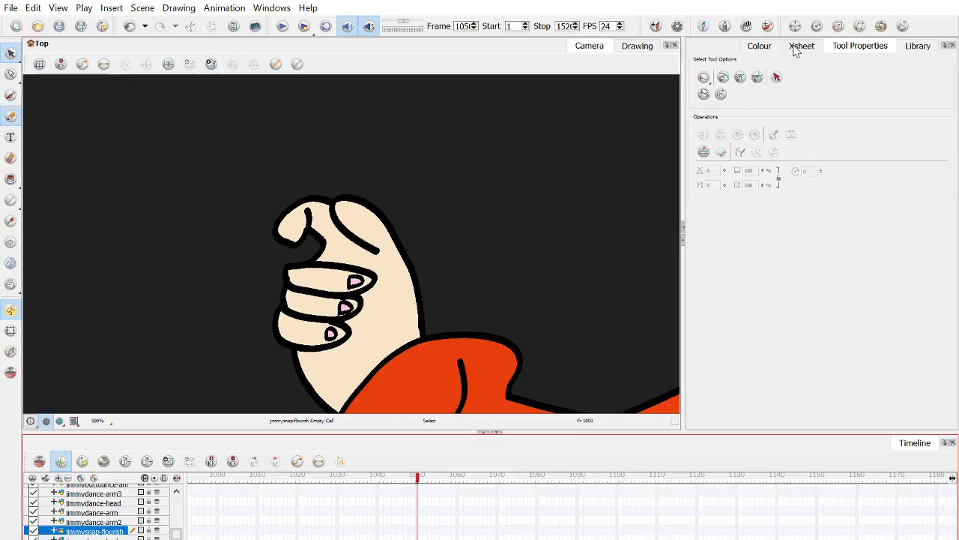
{"action": "left_click", "coordinate": [766, 47]}
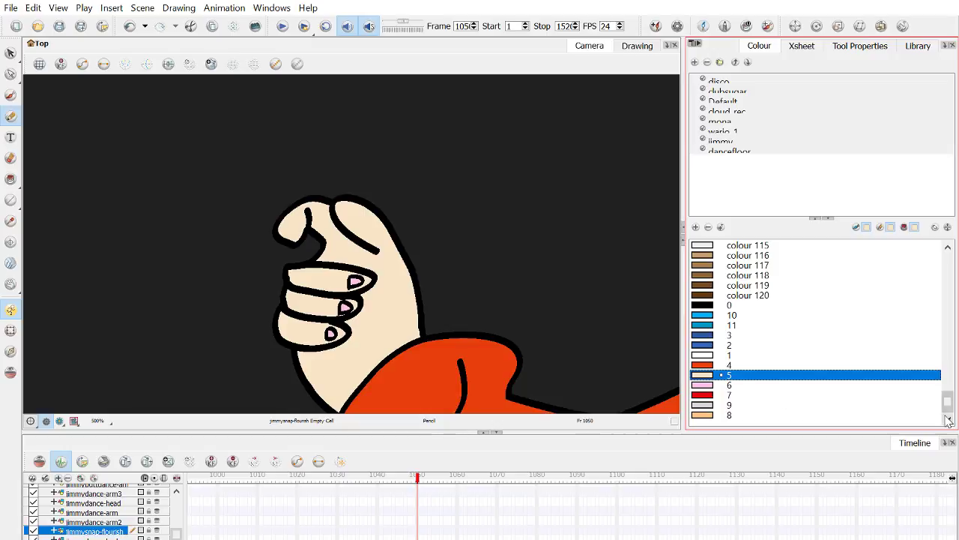
{"action": "left_click_drag", "start_coordinate": [948, 401], "coordinate": [957, 252]}
{"action": "left_click", "coordinate": [757, 316]}
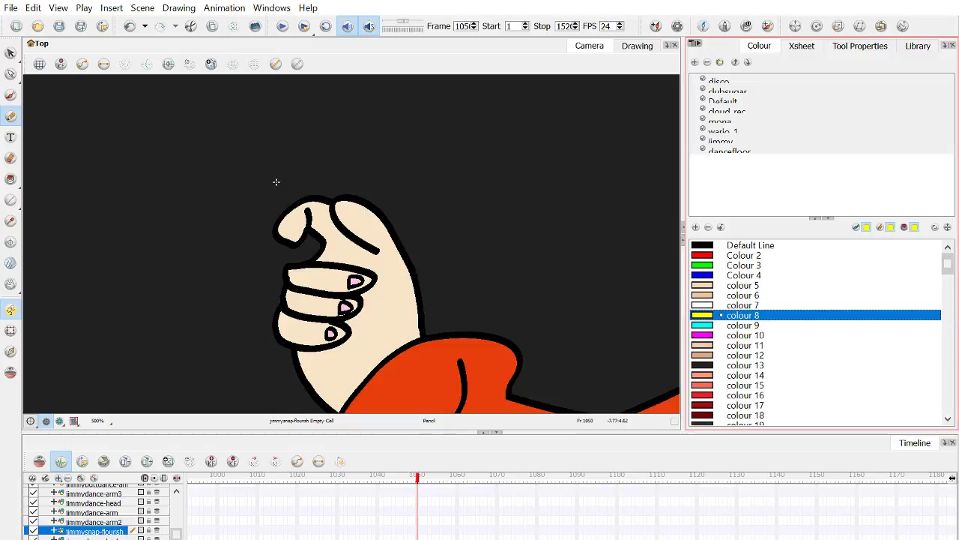
{"action": "left_click_drag", "start_coordinate": [275, 182], "coordinate": [257, 150]}
{"action": "key", "text": "ctrl+z"}
Step: Reduce the Pencil tool's maximum size to 2
{"action": "left_click", "coordinate": [860, 46]}
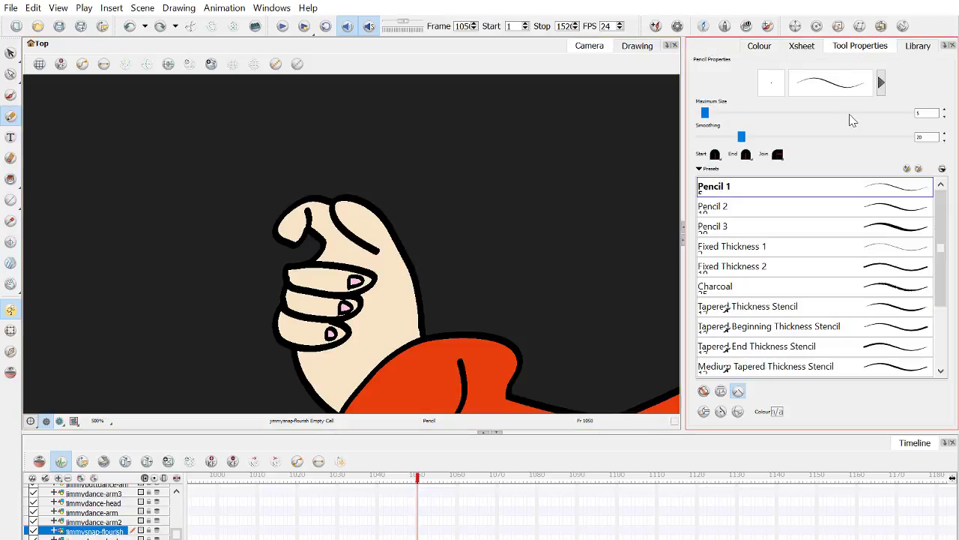
{"action": "left_click", "coordinate": [944, 117]}
{"action": "left_click", "coordinate": [944, 118]}
{"action": "left_click", "coordinate": [944, 117]}
Step: Draw a closed five-pointed yellow star outline up and left of the curled finger and fill it with the same yellow
{"action": "scroll", "coordinate": [266, 150], "scroll_direction": "up", "scroll_amount": 2}
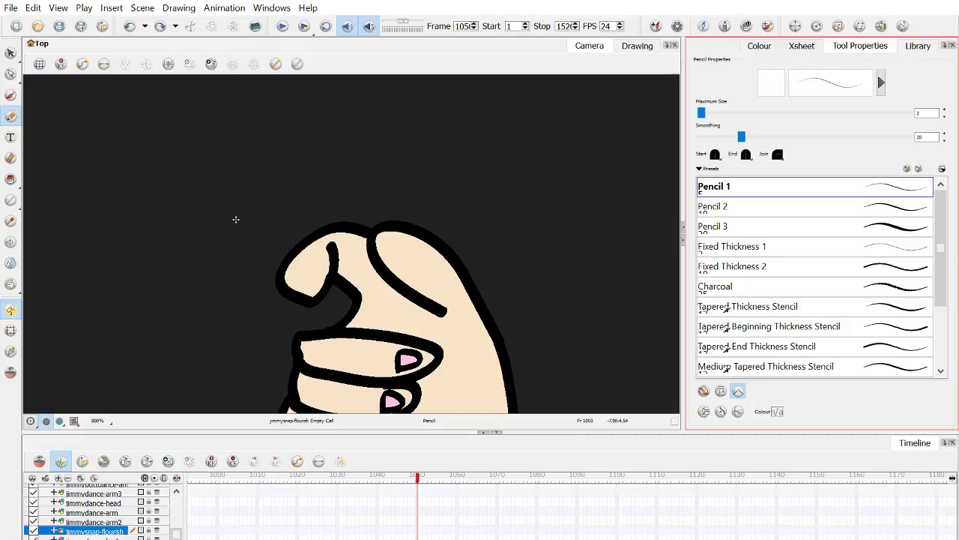
{"action": "mouse_move", "coordinate": [219, 212]}
{"action": "left_mouse_down"}
{"action": "mouse_move", "coordinate": [236, 175]}
{"action": "mouse_move", "coordinate": [255, 196]}
{"action": "mouse_move", "coordinate": [285, 196]}
{"action": "mouse_move", "coordinate": [268, 217]}
{"action": "mouse_move", "coordinate": [278, 238]}
{"action": "mouse_move", "coordinate": [250, 221]}
{"action": "mouse_move", "coordinate": [240, 252]}
{"action": "mouse_move", "coordinate": [233, 228]}
{"action": "mouse_move", "coordinate": [225, 210]}
{"action": "left_mouse_up"}
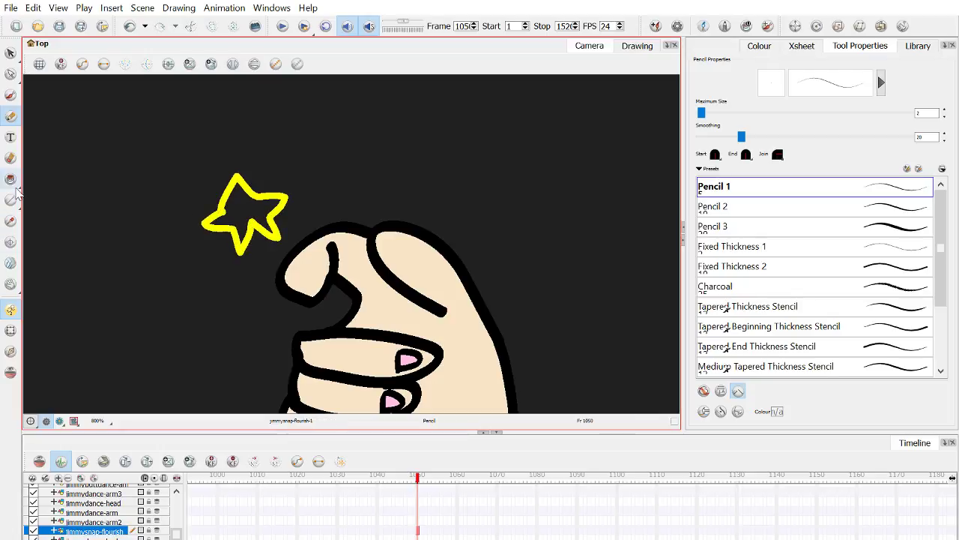
{"action": "left_click", "coordinate": [11, 178]}
{"action": "left_click", "coordinate": [243, 214]}
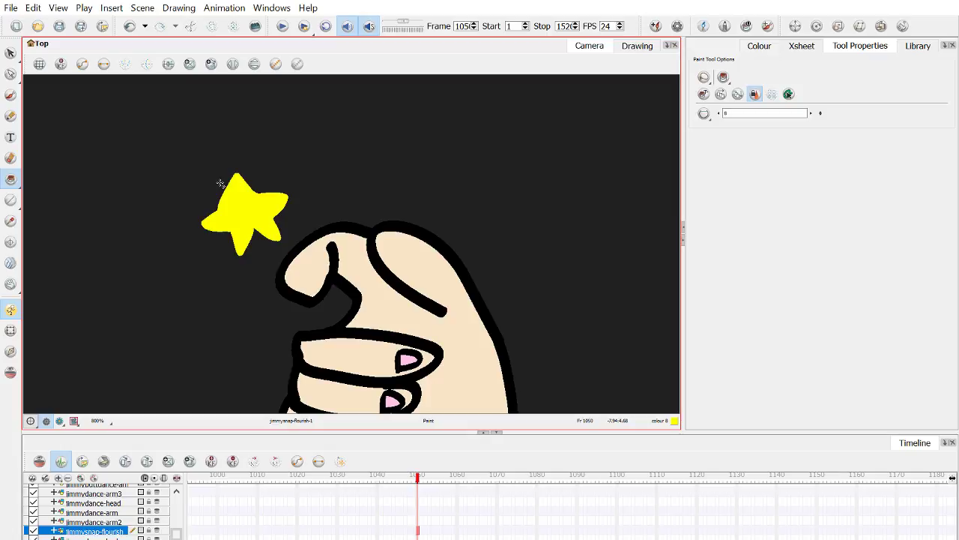
Step: Move the star with the Transform tool so it floats just above the curled finger
{"action": "left_click", "coordinate": [11, 330]}
{"action": "mouse_move", "coordinate": [247, 212]}
{"action": "left_mouse_down"}
{"action": "mouse_move", "coordinate": [256, 204]}
{"action": "mouse_move", "coordinate": [260, 213]}
{"action": "left_mouse_up"}
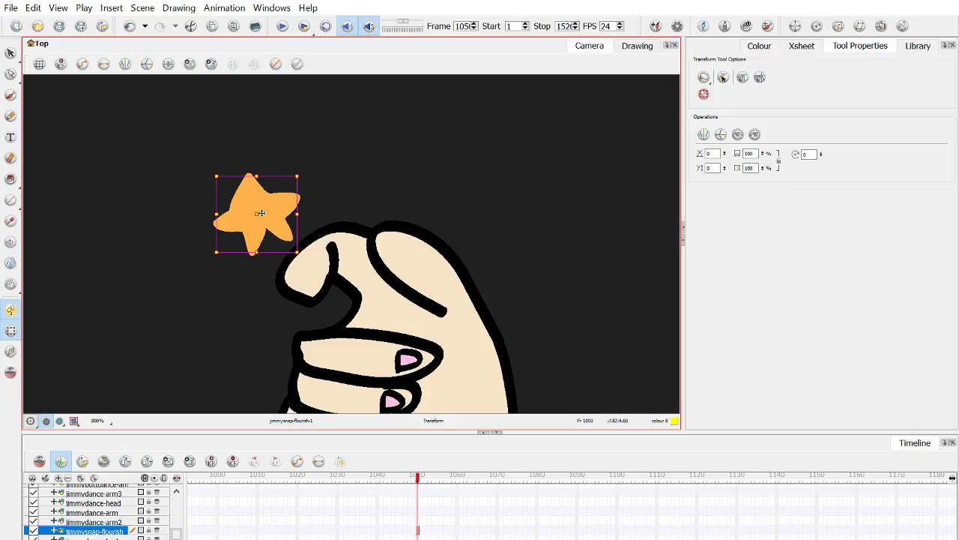
{"action": "scroll", "coordinate": [256, 219], "scroll_direction": "down", "scroll_amount": 2}
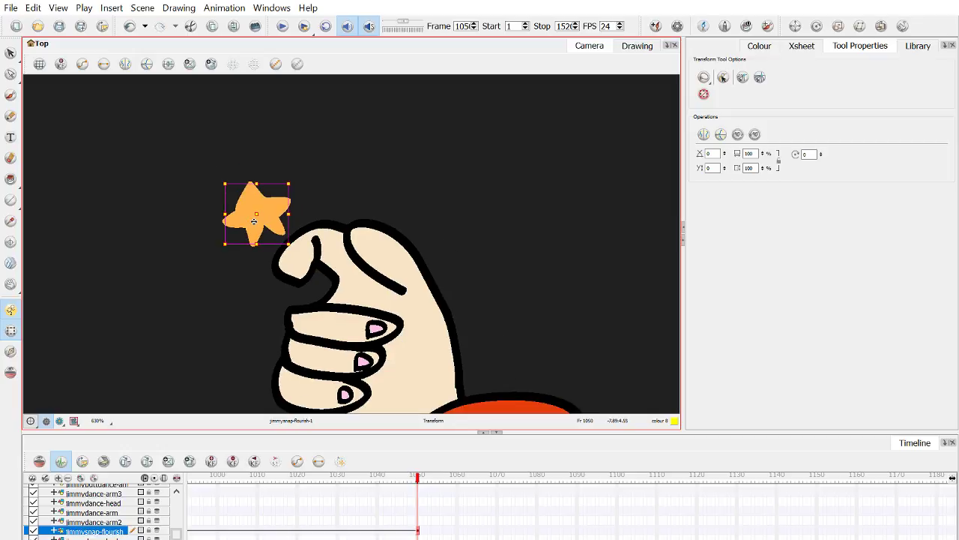
{"action": "scroll", "coordinate": [254, 221], "scroll_direction": "down", "scroll_amount": 2}
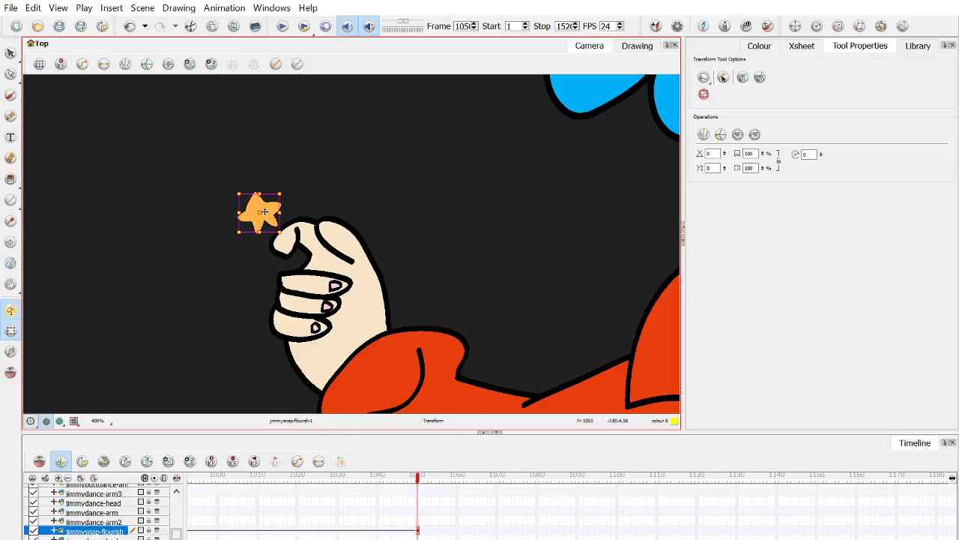
{"action": "mouse_move", "coordinate": [267, 209]}
{"action": "left_mouse_down"}
{"action": "mouse_move", "coordinate": [244, 205]}
{"action": "mouse_move", "coordinate": [276, 203]}
{"action": "left_mouse_up"}
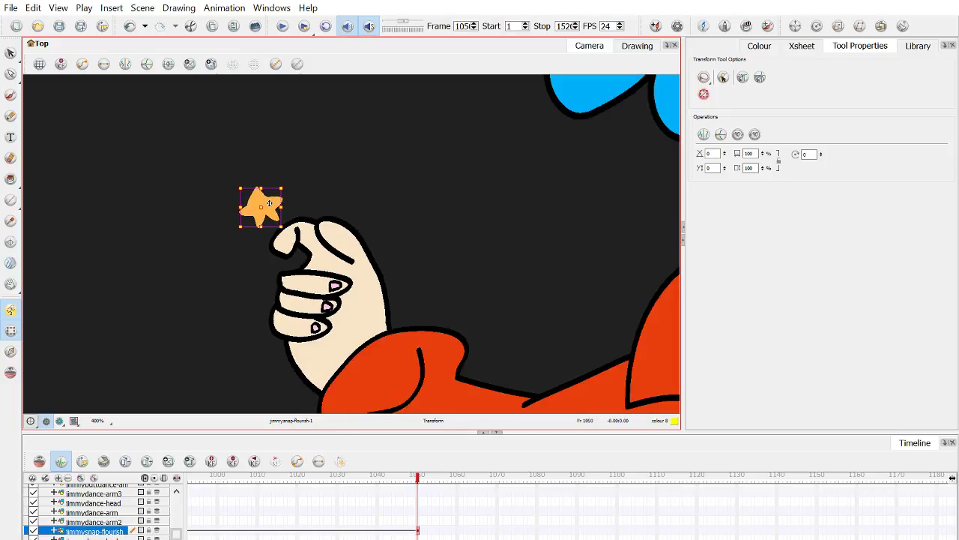
{"action": "mouse_move", "coordinate": [267, 201]}
{"action": "left_mouse_down"}
{"action": "mouse_move", "coordinate": [250, 169]}
{"action": "mouse_move", "coordinate": [272, 183]}
{"action": "left_mouse_up"}
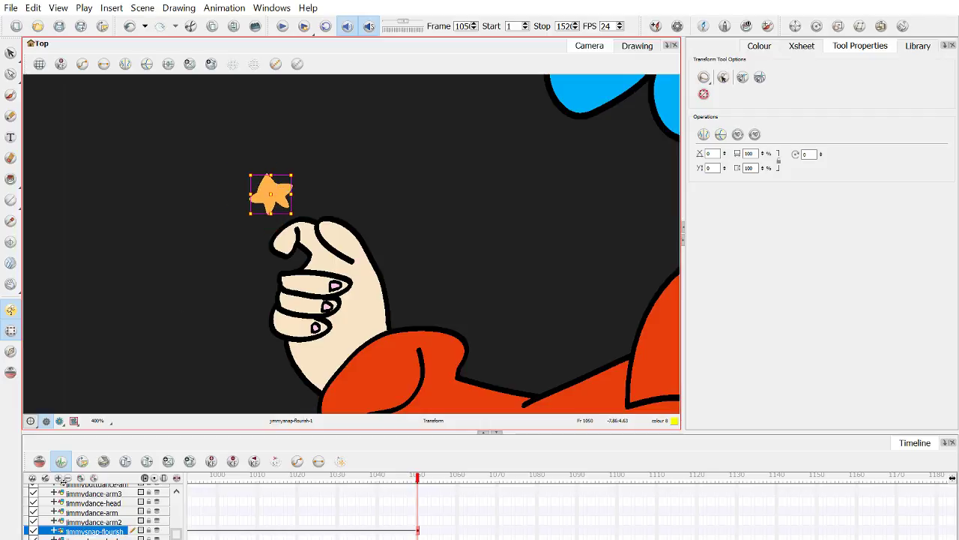
Step: Rename the star's layer to jimmysnap-flourish1
{"action": "left_click", "coordinate": [118, 534]}
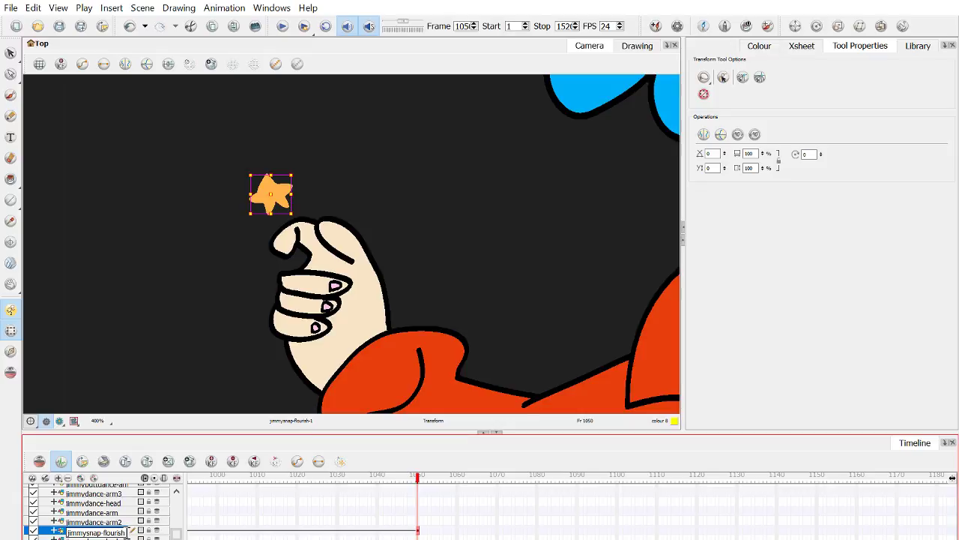
{"action": "type", "text": "1"}
{"action": "key", "text": "Return"}
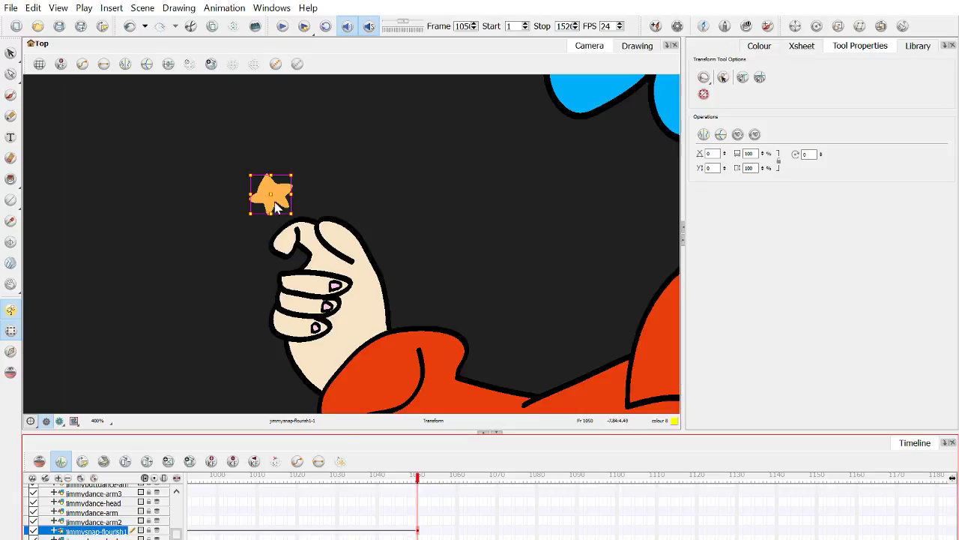
Step: Use the Rotate tool to bring the star layer's pivot point onto the star
{"action": "scroll", "coordinate": [257, 203], "scroll_direction": "up", "scroll_amount": 1}
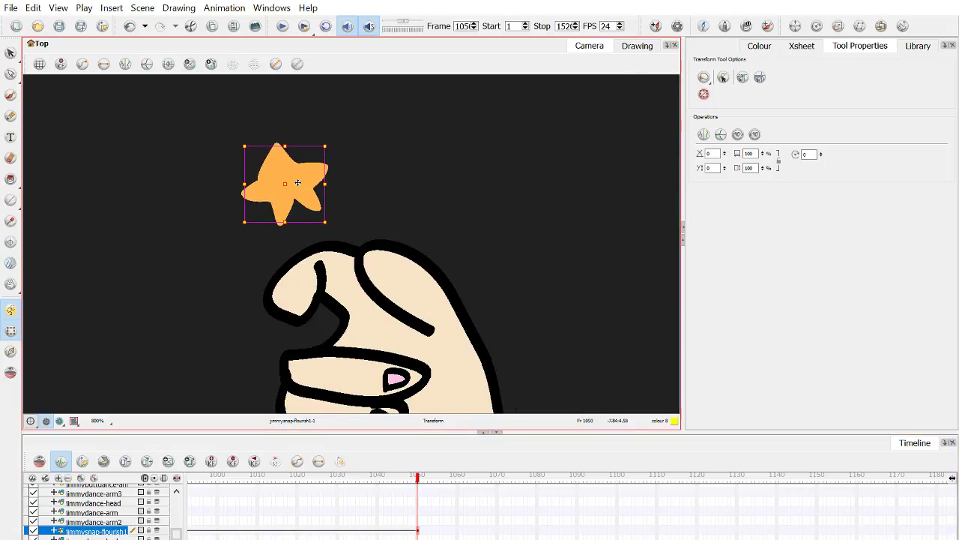
{"action": "scroll", "coordinate": [297, 182], "scroll_direction": "down", "scroll_amount": 2}
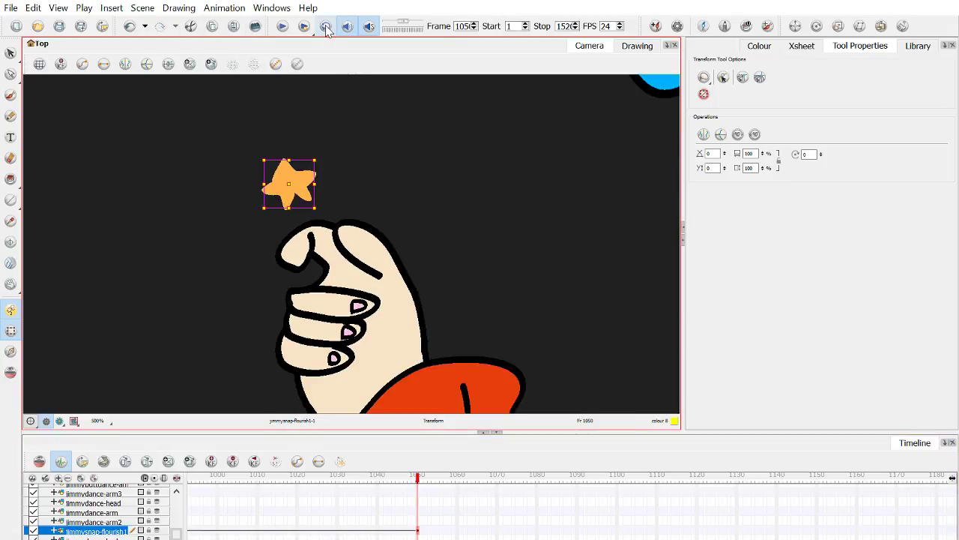
{"action": "left_click", "coordinate": [817, 26]}
{"action": "scroll", "coordinate": [371, 178], "scroll_direction": "down", "scroll_amount": 10}
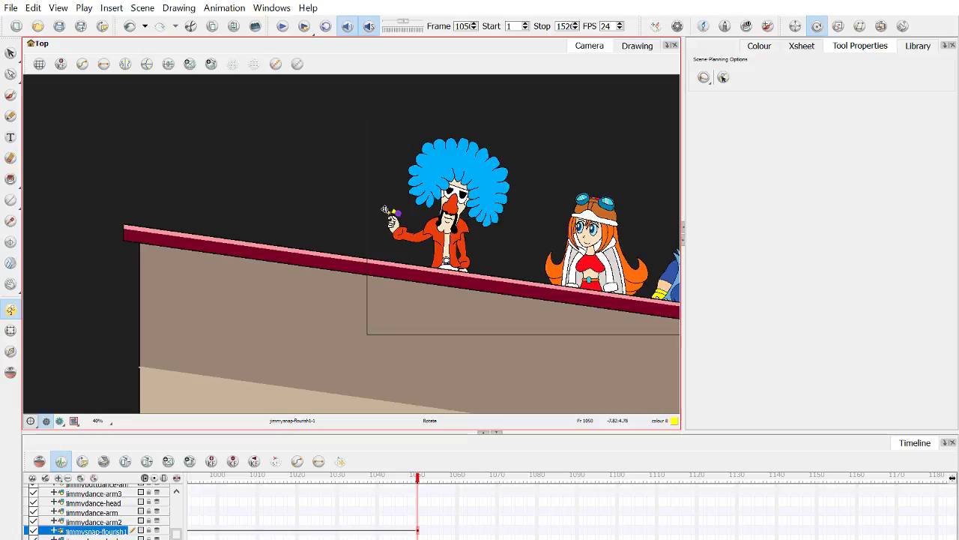
{"action": "scroll", "coordinate": [385, 215], "scroll_direction": "up", "scroll_amount": 1}
{"action": "scroll", "coordinate": [385, 215], "scroll_direction": "up", "scroll_amount": 5}
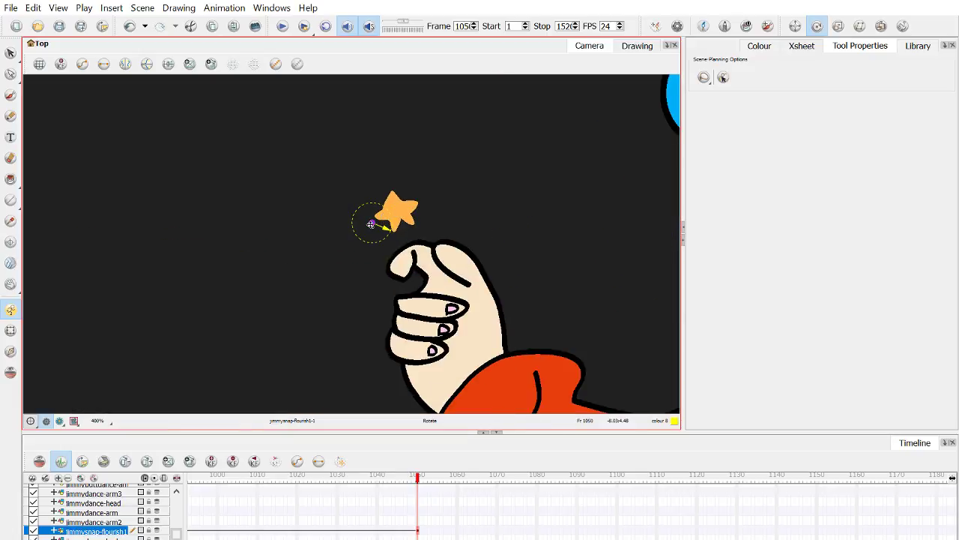
{"action": "scroll", "coordinate": [397, 214], "scroll_direction": "up", "scroll_amount": 1}
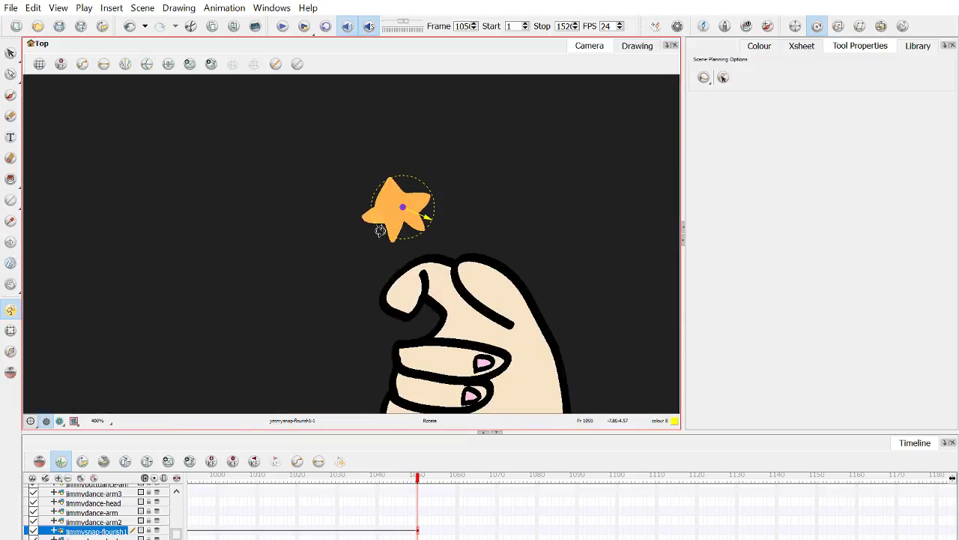
Step: Refine the pivot's position with the Transform tool so it sits at the star's centre
{"action": "left_click", "coordinate": [11, 330]}
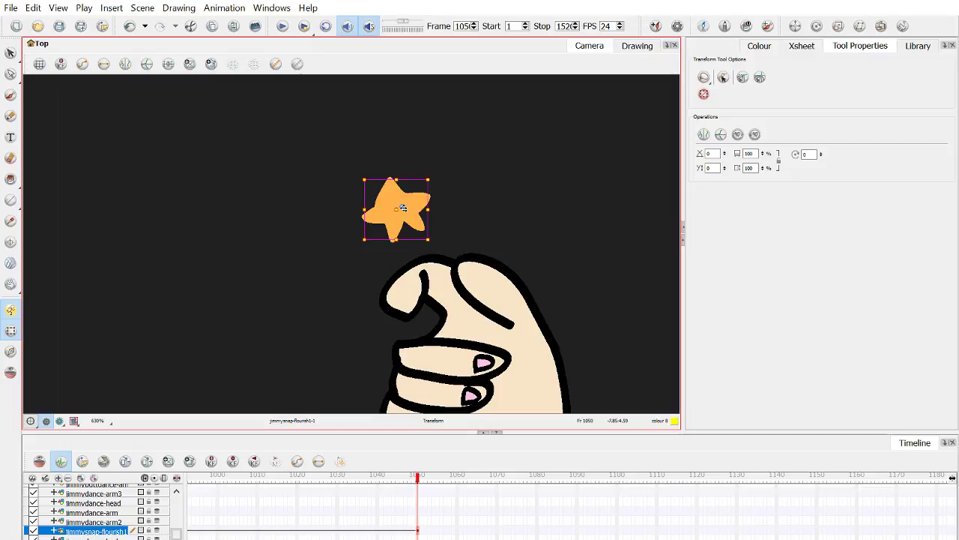
{"action": "scroll", "coordinate": [403, 209], "scroll_direction": "up", "scroll_amount": 1}
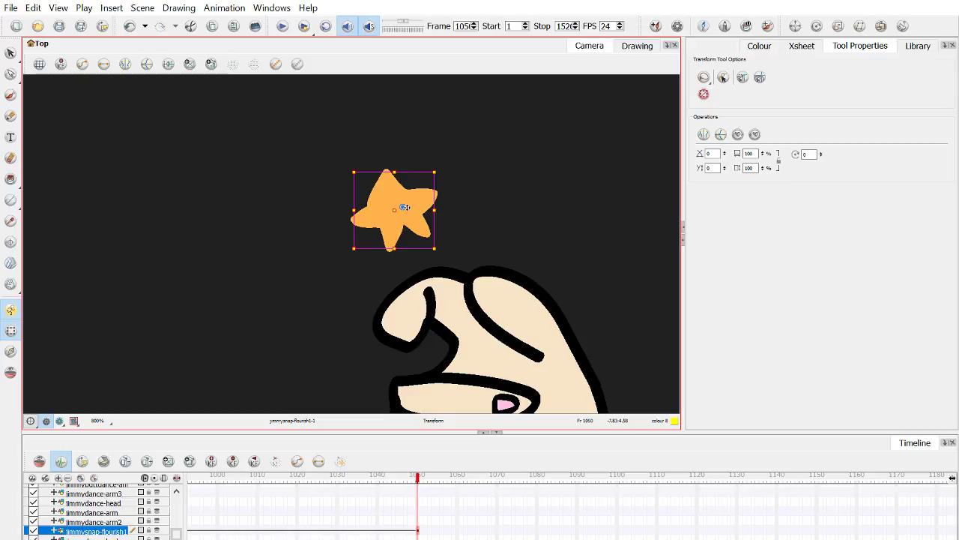
{"action": "scroll", "coordinate": [391, 208], "scroll_direction": "down", "scroll_amount": 2}
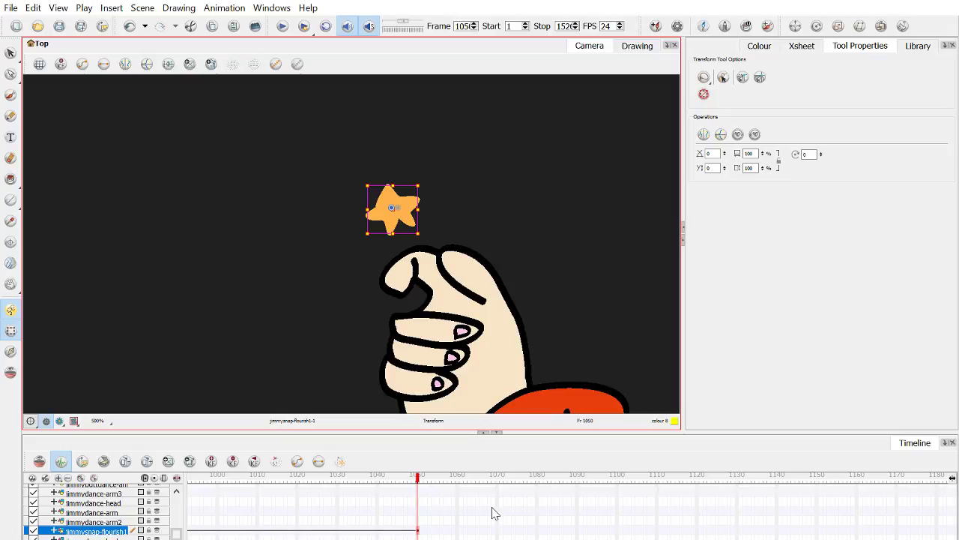
Step: Shift the star slightly to the right so it sits above the curled finger's knuckle
{"action": "scroll", "coordinate": [473, 511], "scroll_direction": "up", "scroll_amount": 1}
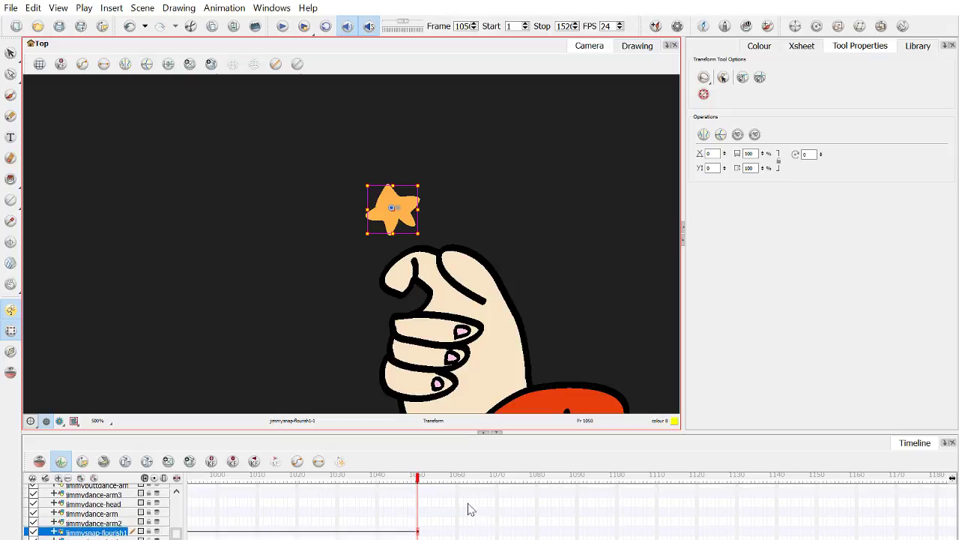
{"action": "left_click", "coordinate": [432, 488]}
{"action": "left_click", "coordinate": [420, 487]}
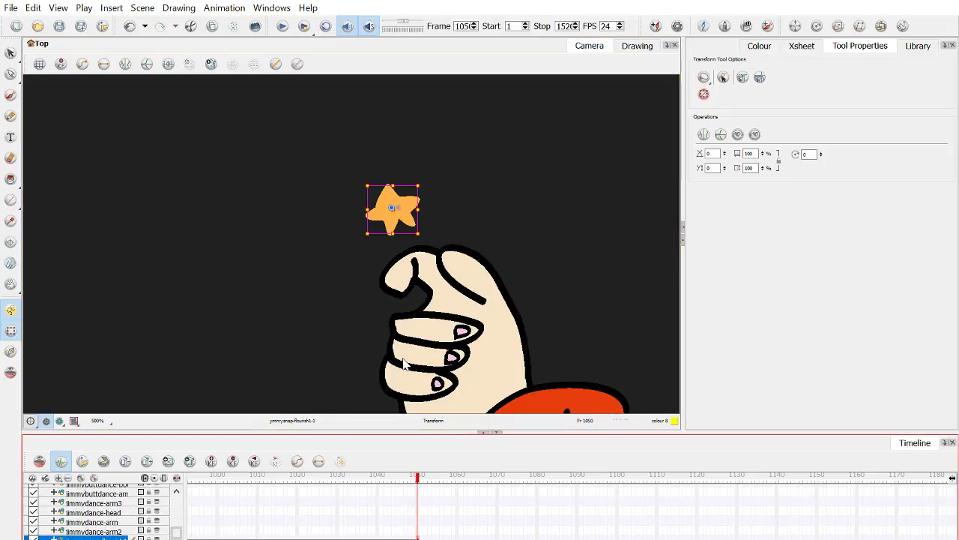
{"action": "left_click_drag", "start_coordinate": [407, 211], "coordinate": [439, 211]}
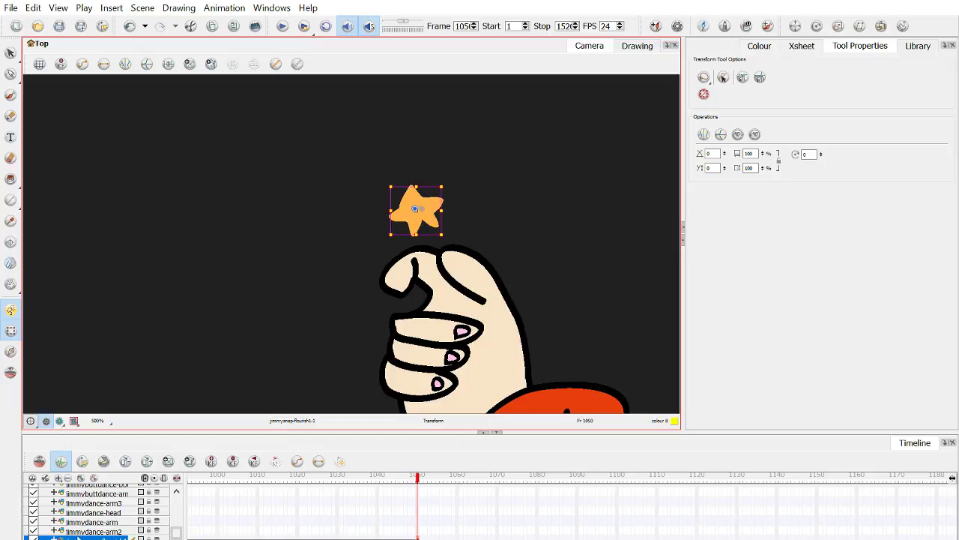
Step: Add a new drawing layer and name it jimmysnap-flourish2
{"action": "left_click", "coordinate": [67, 484]}
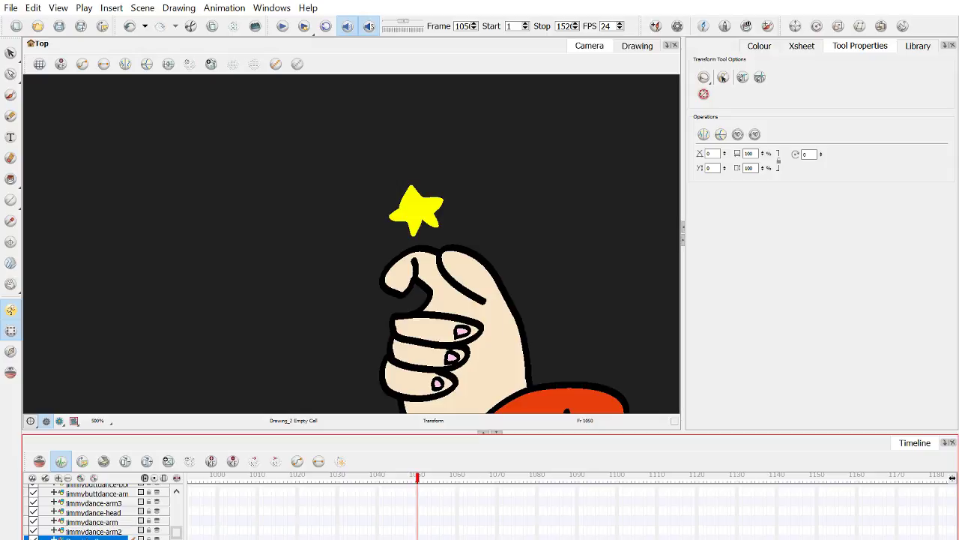
{"action": "key", "text": "ctrl+c"}
{"action": "left_click", "coordinate": [90, 537]}
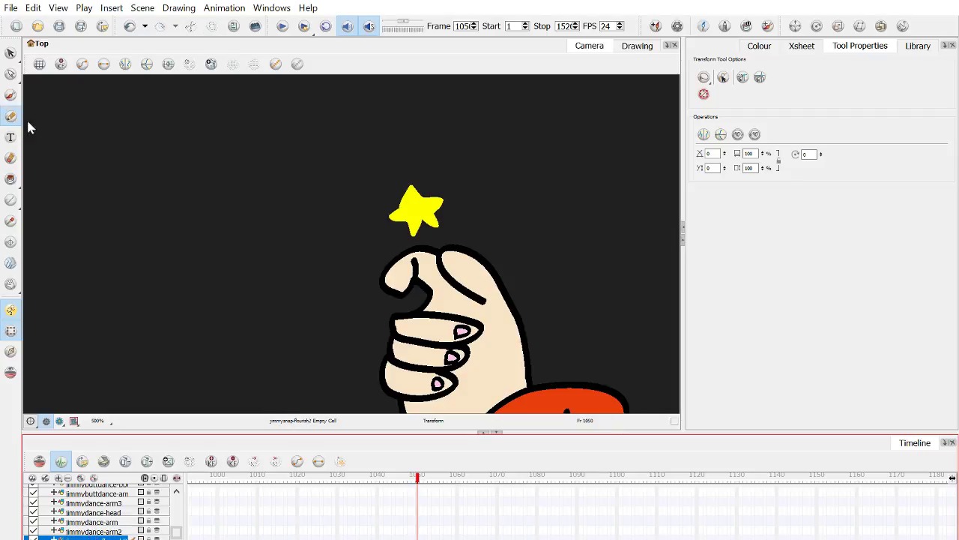
Step: With the Pencil in white colour 7, draw two closed, tapered motion marks side by side with the curled fingertip, pointing toward it
{"action": "left_click", "coordinate": [760, 46]}
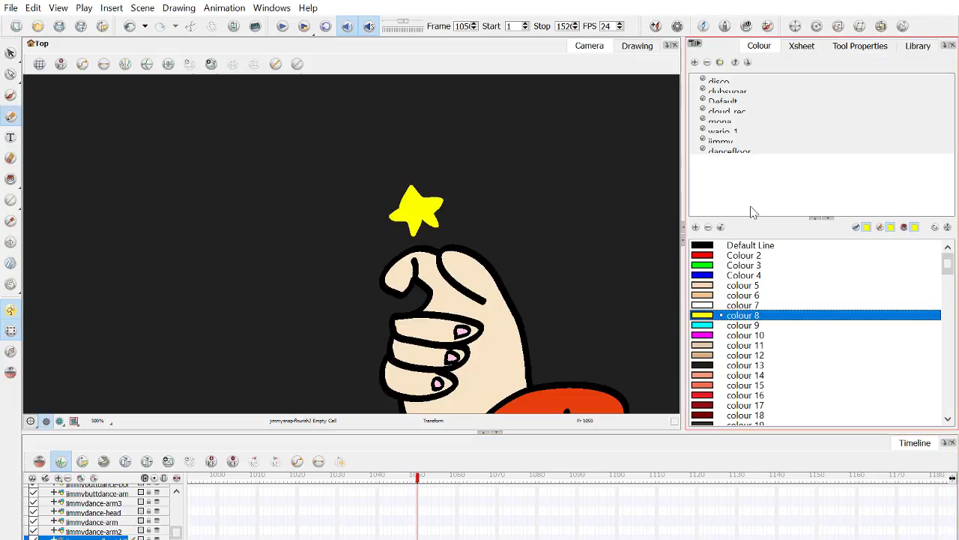
{"action": "left_click", "coordinate": [743, 305]}
{"action": "left_click_drag", "start_coordinate": [376, 249], "coordinate": [323, 233]}
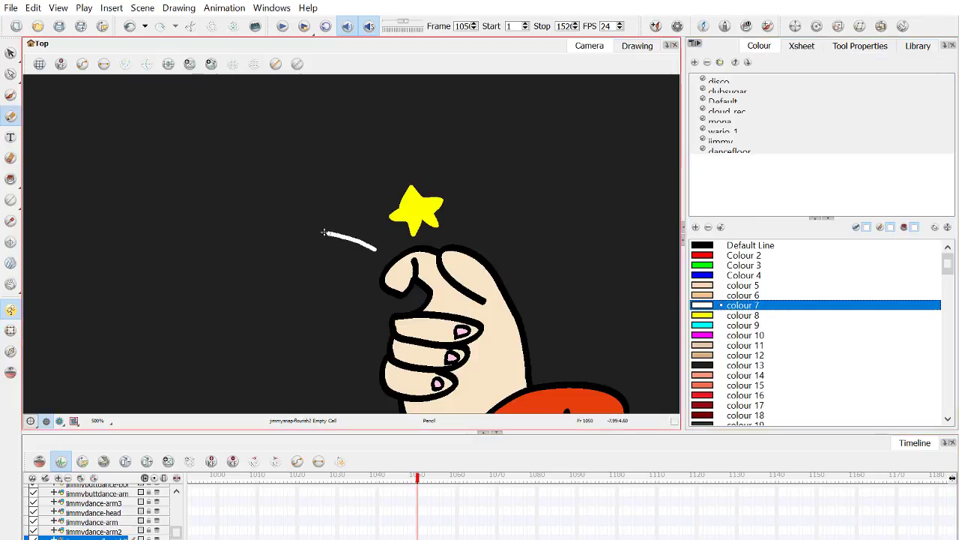
{"action": "key", "text": "ctrl+z"}
{"action": "scroll", "coordinate": [364, 264], "scroll_direction": "up", "scroll_amount": 1}
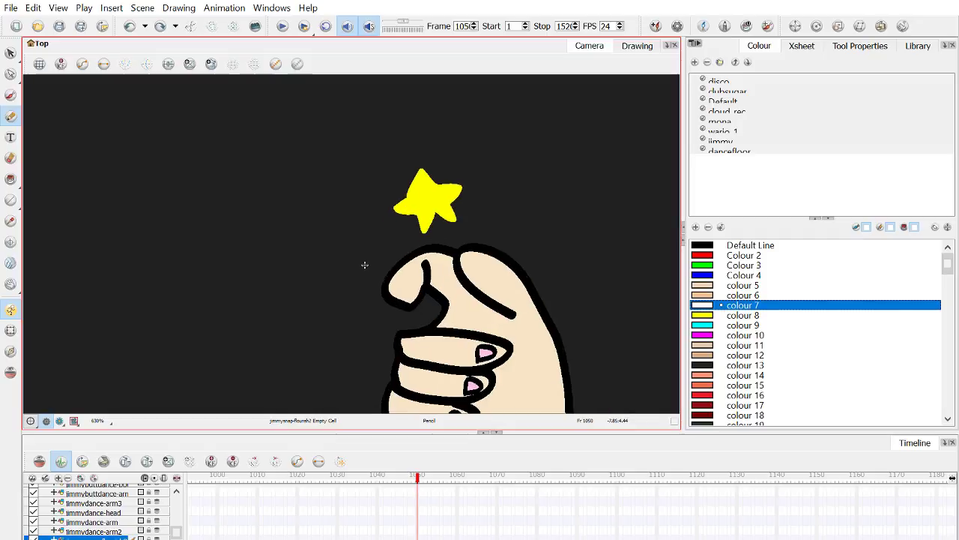
{"action": "mouse_move", "coordinate": [364, 265]}
{"action": "left_mouse_down"}
{"action": "mouse_move", "coordinate": [311, 239]}
{"action": "mouse_move", "coordinate": [329, 229]}
{"action": "mouse_move", "coordinate": [367, 266]}
{"action": "mouse_move", "coordinate": [313, 279]}
{"action": "mouse_move", "coordinate": [357, 286]}
{"action": "mouse_move", "coordinate": [309, 294]}
{"action": "mouse_move", "coordinate": [309, 307]}
{"action": "mouse_move", "coordinate": [360, 300]}
{"action": "mouse_move", "coordinate": [308, 289]}
{"action": "mouse_move", "coordinate": [361, 298]}
{"action": "left_mouse_up"}
{"action": "key", "text": "ctrl+z"}
{"action": "key", "text": "ctrl+z"}
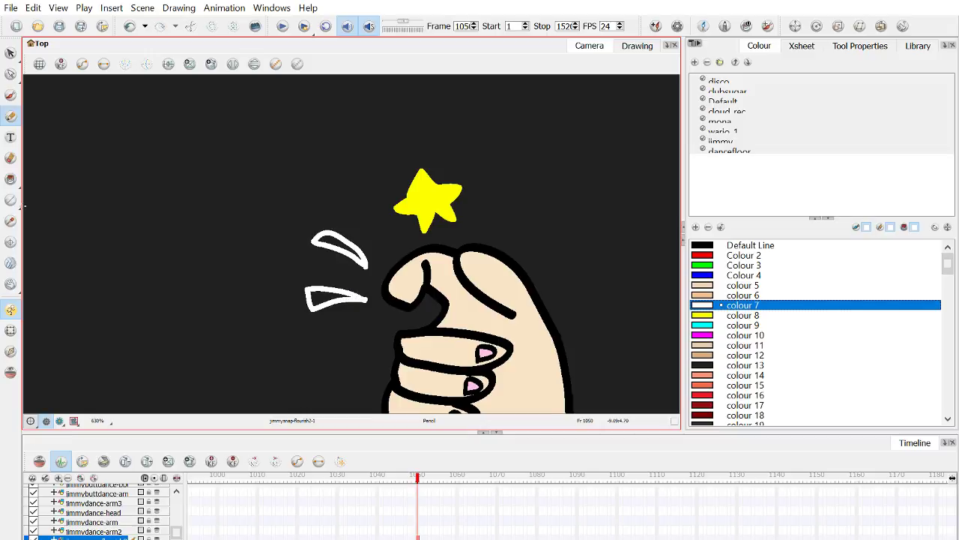
Step: Fill the upper motion mark with white and cover its leftover interior gap
{"action": "left_click", "coordinate": [10, 179]}
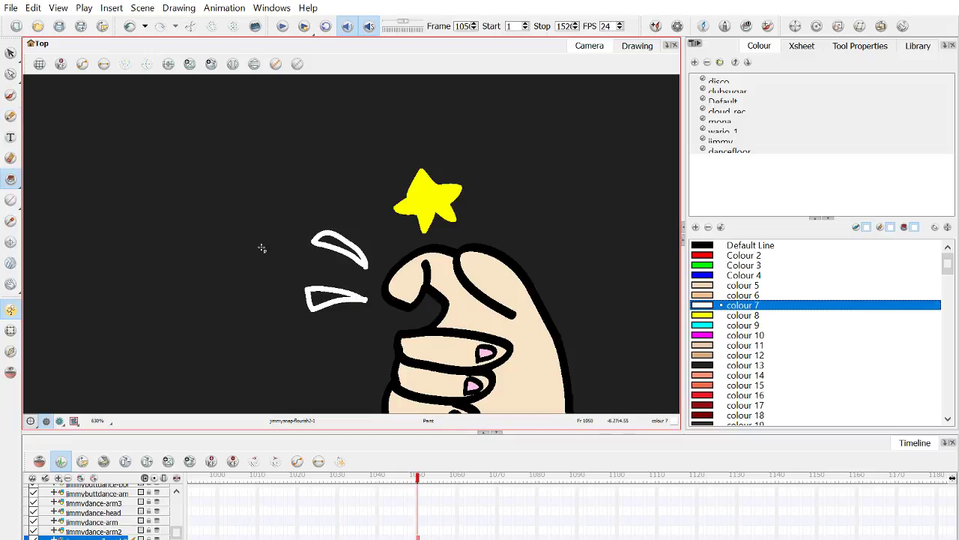
{"action": "left_click", "coordinate": [339, 247]}
{"action": "scroll", "coordinate": [339, 247], "scroll_direction": "up", "scroll_amount": 3}
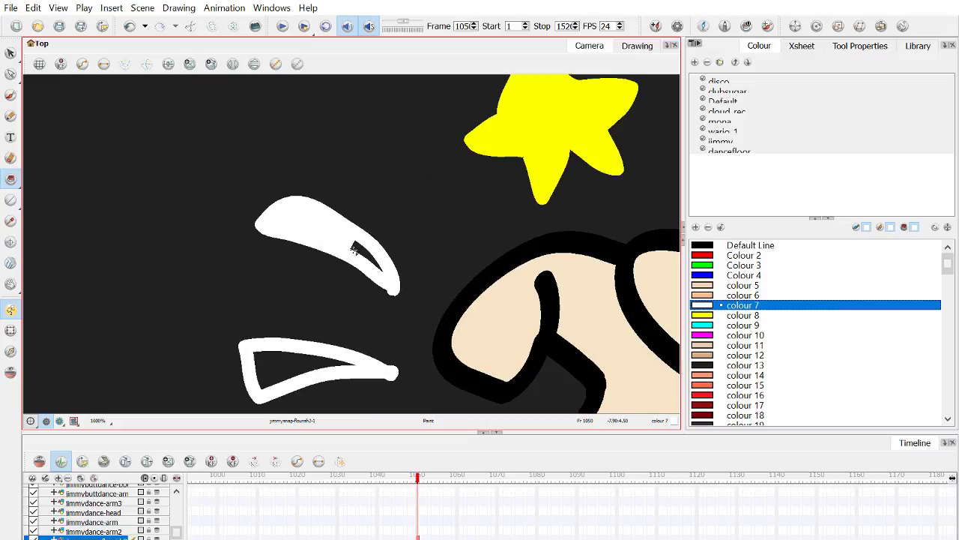
{"action": "scroll", "coordinate": [360, 249], "scroll_direction": "up", "scroll_amount": 2}
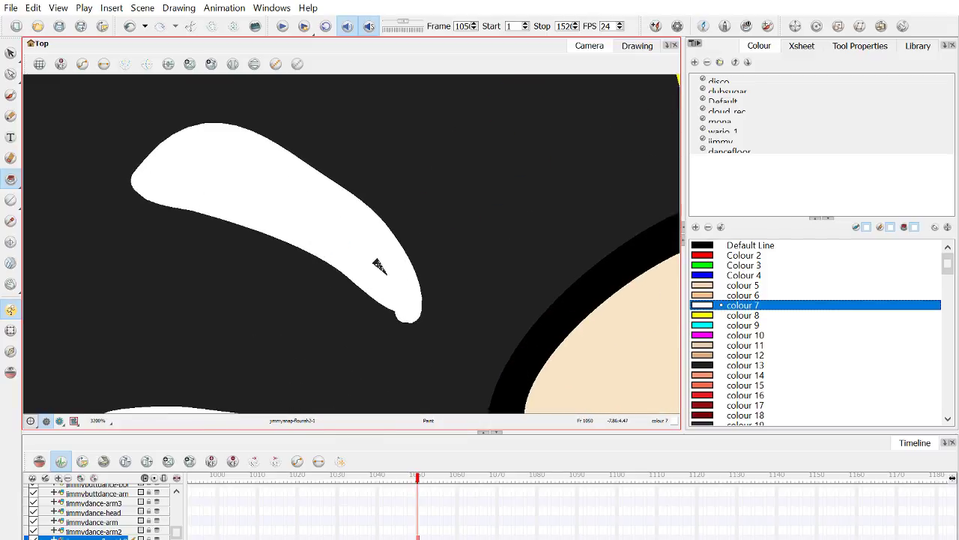
{"action": "scroll", "coordinate": [379, 266], "scroll_direction": "down", "scroll_amount": 1}
{"action": "scroll", "coordinate": [379, 264], "scroll_direction": "up", "scroll_amount": 1}
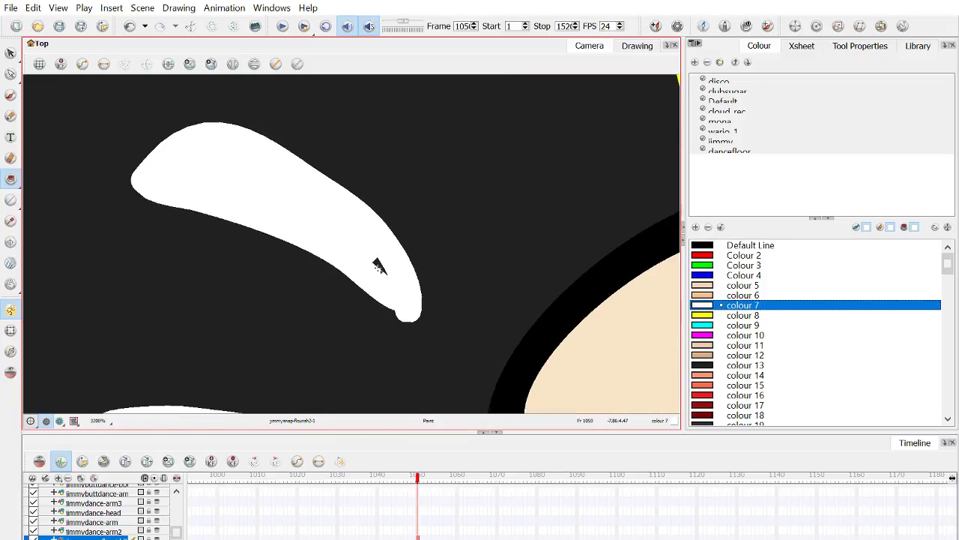
{"action": "scroll", "coordinate": [379, 260], "scroll_direction": "up", "scroll_amount": 1}
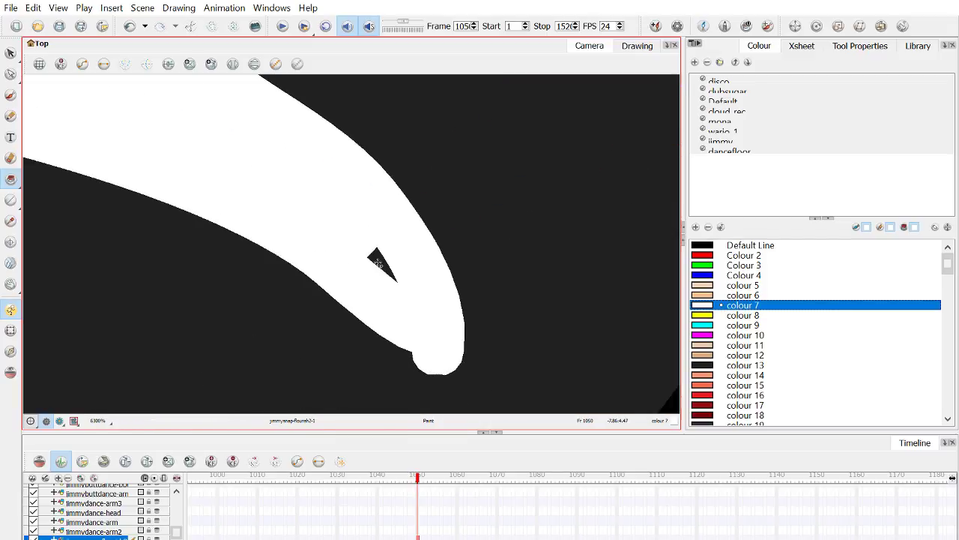
{"action": "left_click", "coordinate": [11, 118]}
{"action": "scroll", "coordinate": [390, 272], "scroll_direction": "down", "scroll_amount": 3}
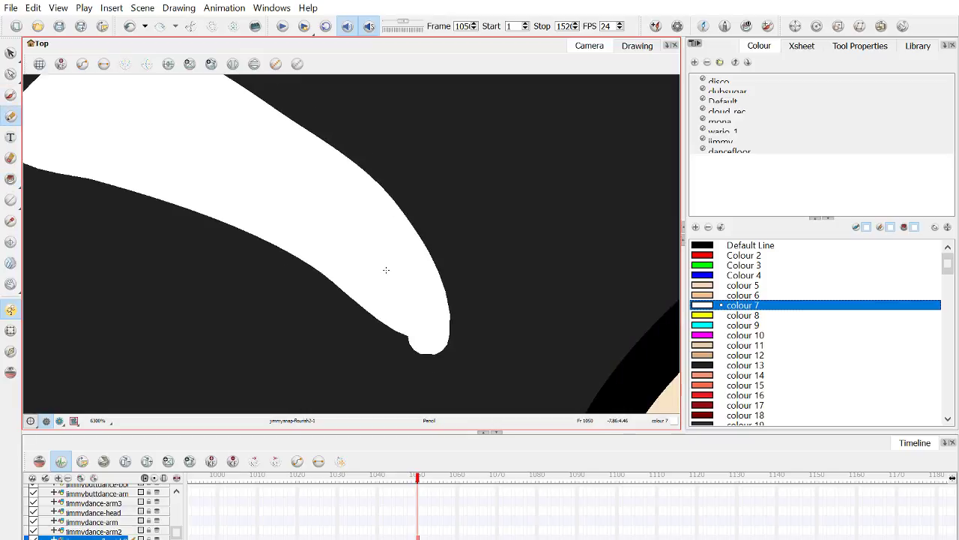
Step: Fill the lower motion mark with the same white
{"action": "key", "text": "alt+i"}
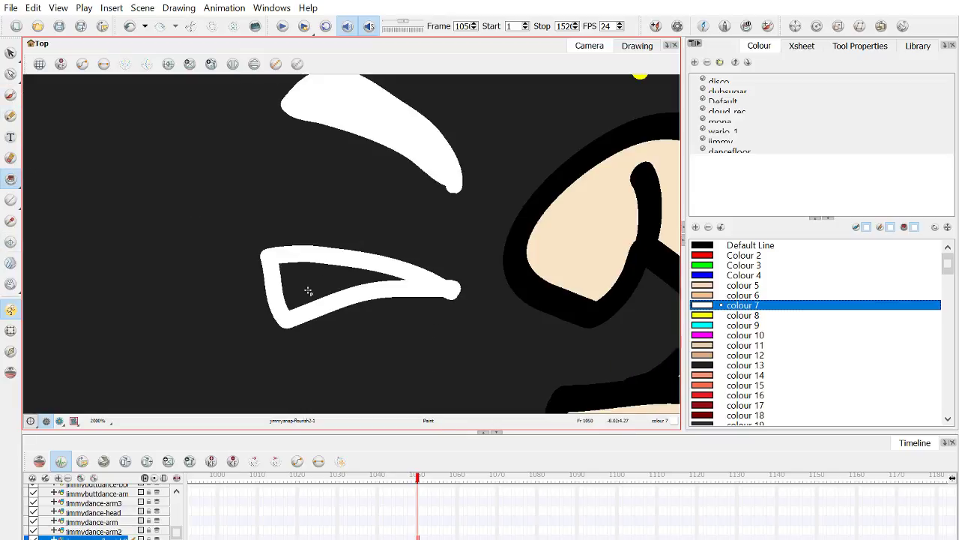
{"action": "left_click", "coordinate": [308, 291]}
{"action": "scroll", "coordinate": [353, 261], "scroll_direction": "down", "scroll_amount": 1}
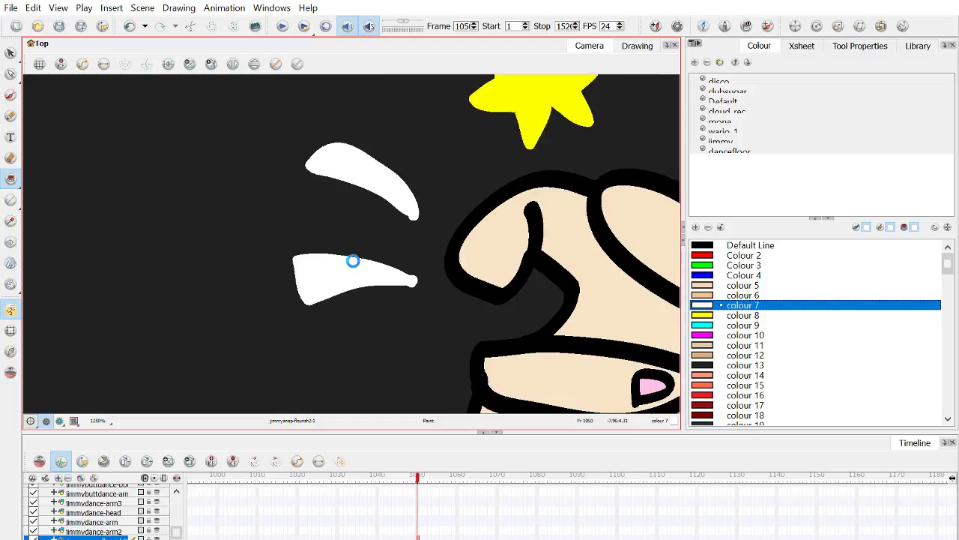
Step: Select both white motion marks and try shifting them slightly with the Transform tool, and undo the shift
{"action": "key", "text": "alt+s"}
{"action": "key", "text": "alt+i"}
{"action": "key", "text": "shift+t"}
{"action": "left_click", "coordinate": [336, 273]}
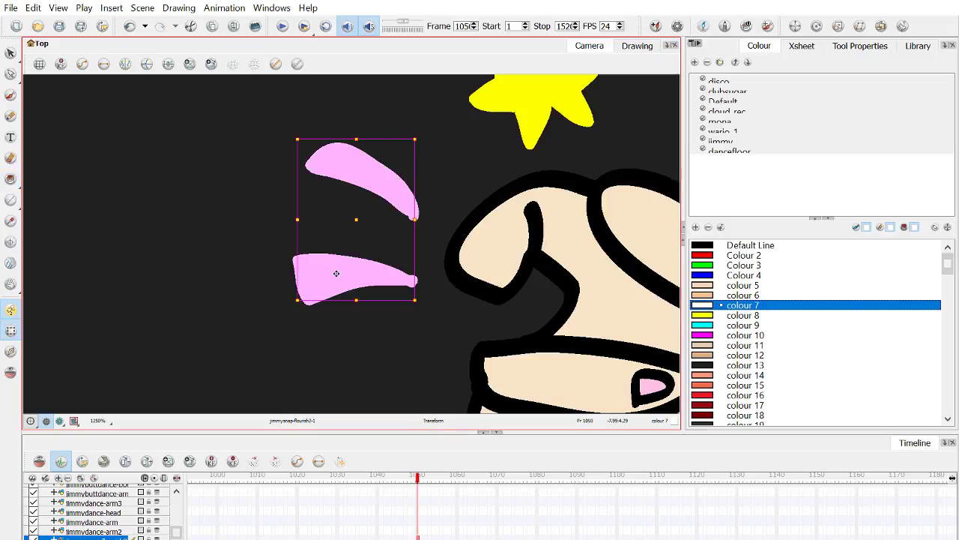
{"action": "scroll", "coordinate": [338, 255], "scroll_direction": "down", "scroll_amount": 2}
{"action": "left_click_drag", "start_coordinate": [300, 207], "coordinate": [240, 262]}
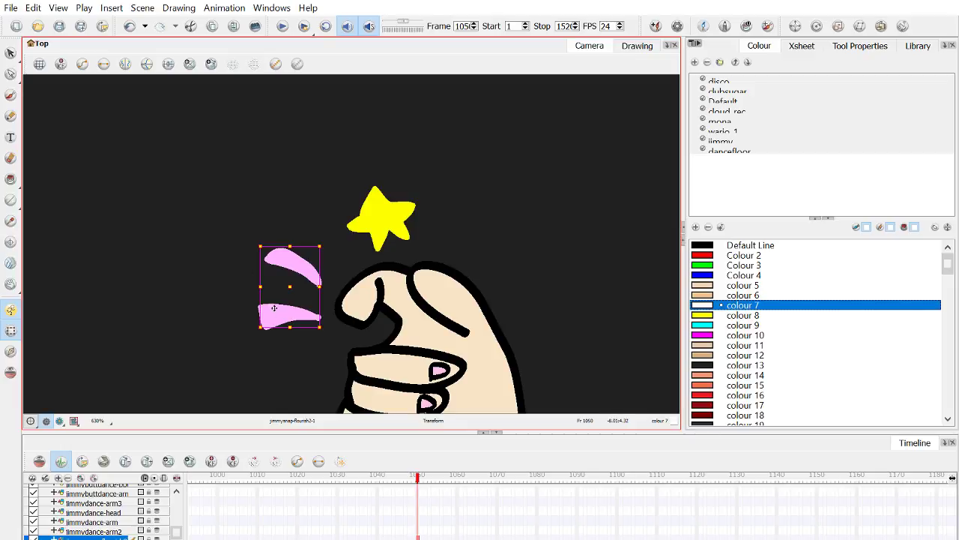
{"action": "left_click_drag", "start_coordinate": [281, 310], "coordinate": [267, 291]}
{"action": "key", "text": "ctrl+z"}
Step: Extend the exposure of the star and motion mark layers from frame 1050 through frame 1056
{"action": "mouse_move", "coordinate": [417, 480]}
{"action": "left_mouse_down"}
{"action": "mouse_move", "coordinate": [477, 479]}
{"action": "mouse_move", "coordinate": [414, 481]}
{"action": "mouse_move", "coordinate": [421, 491]}
{"action": "left_mouse_up"}
{"action": "scroll", "coordinate": [440, 270], "scroll_direction": "down", "scroll_amount": 2}
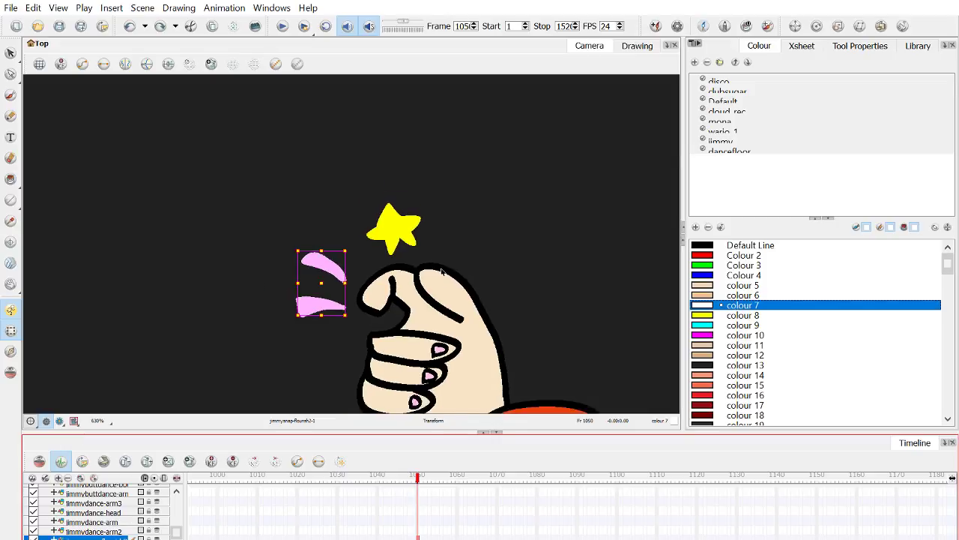
{"action": "key", "text": "space"}
{"action": "left_click_drag", "start_coordinate": [387, 297], "coordinate": [323, 260]}
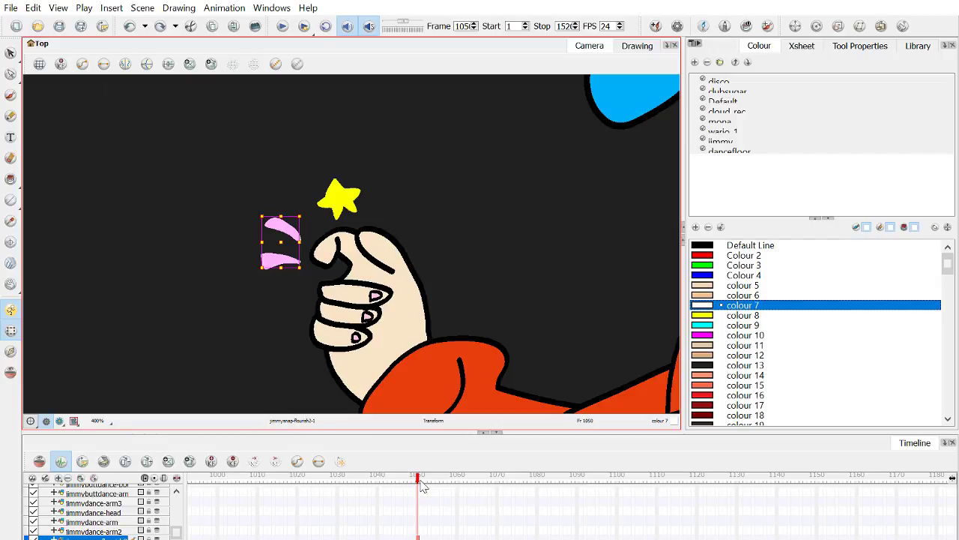
{"action": "mouse_move", "coordinate": [422, 485]}
{"action": "left_mouse_down"}
{"action": "mouse_move", "coordinate": [439, 486]}
{"action": "mouse_move", "coordinate": [419, 484]}
{"action": "left_mouse_up"}
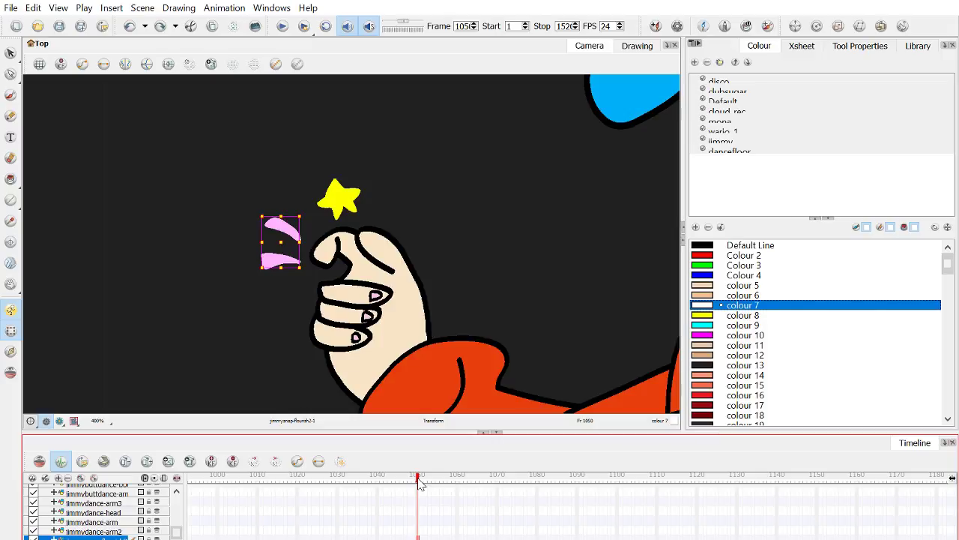
{"action": "left_click_drag", "start_coordinate": [420, 484], "coordinate": [445, 488]}
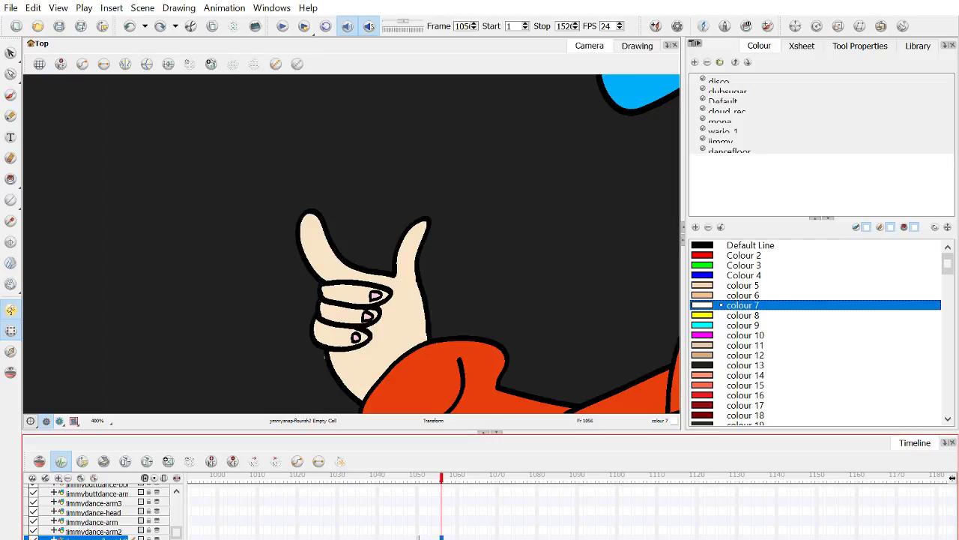
{"action": "key", "text": "ctrl+v"}
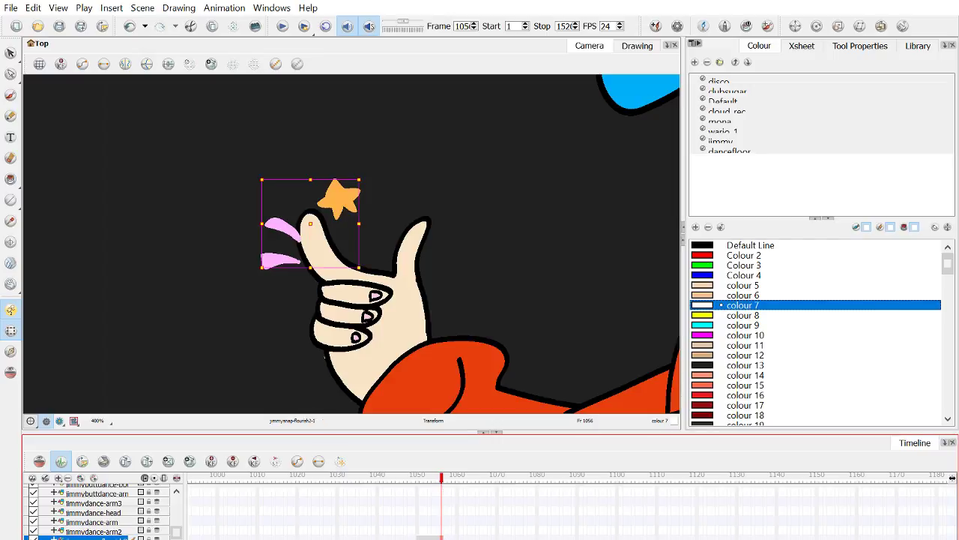
{"action": "key", "text": "f"}
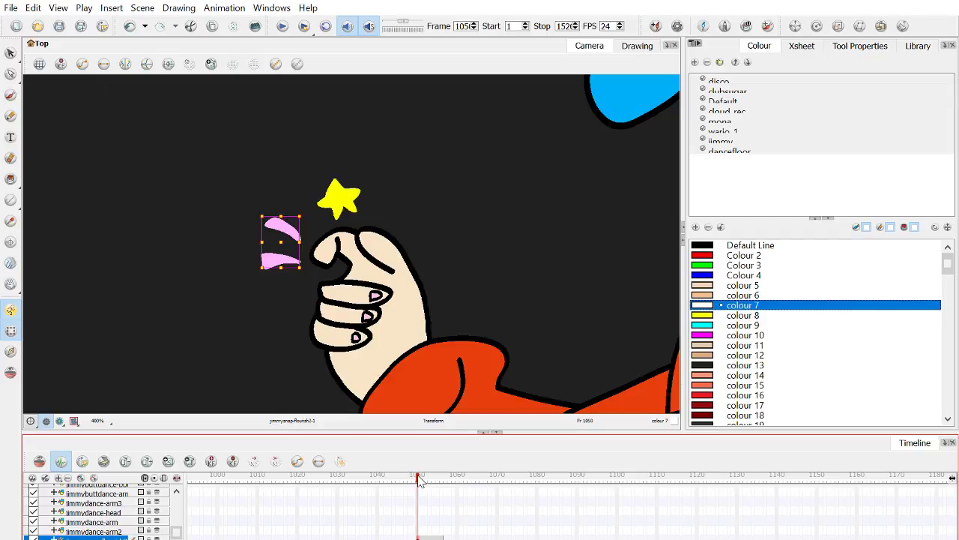
{"action": "mouse_move", "coordinate": [422, 486]}
{"action": "left_mouse_down"}
{"action": "mouse_move", "coordinate": [430, 486]}
{"action": "mouse_move", "coordinate": [420, 487]}
{"action": "left_mouse_up"}
Step: Use the Rotate tool to bring the motion marks' pivot point next to them, at their end facing the fingertip
{"action": "left_click", "coordinate": [247, 303]}
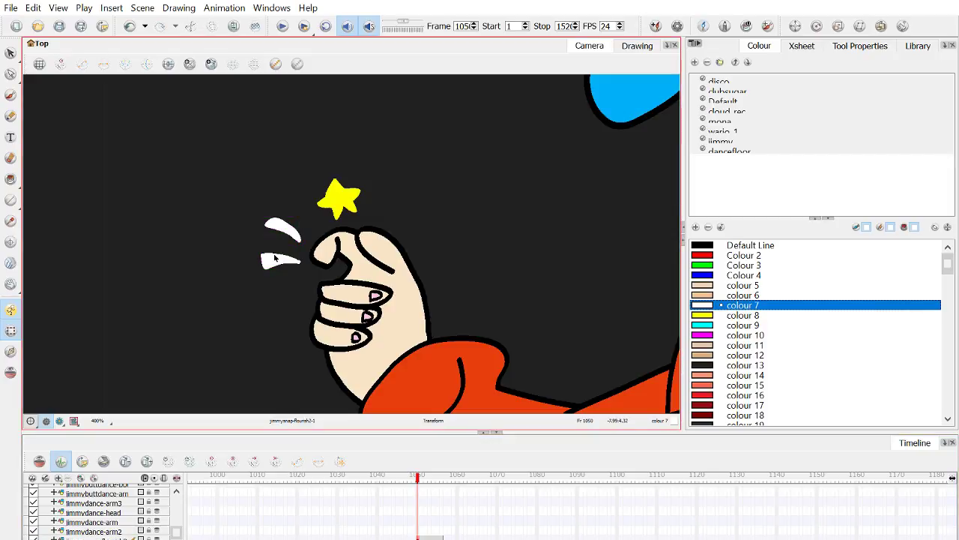
{"action": "left_click", "coordinate": [275, 258]}
{"action": "scroll", "coordinate": [278, 264], "scroll_direction": "up", "scroll_amount": 2}
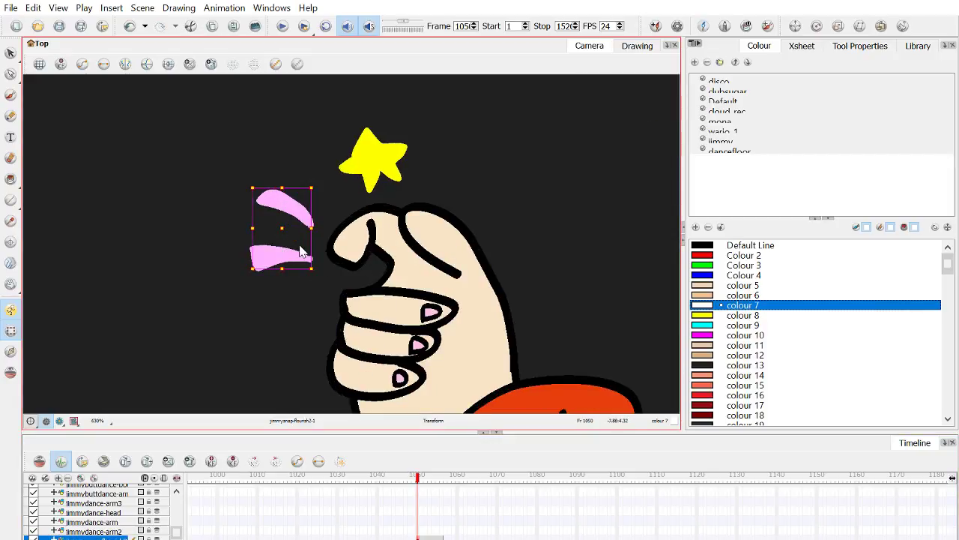
{"action": "scroll", "coordinate": [300, 251], "scroll_direction": "down", "scroll_amount": 1}
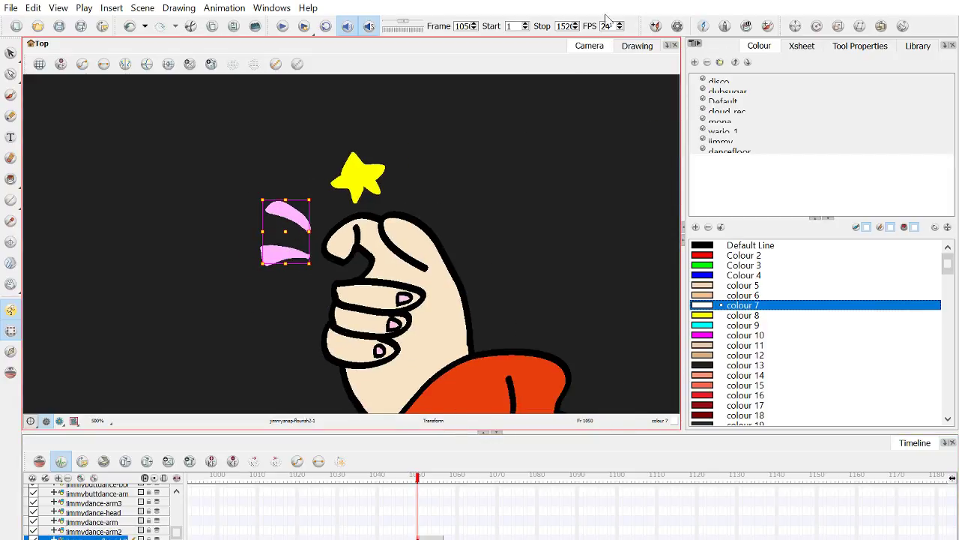
{"action": "left_click", "coordinate": [817, 26]}
{"action": "scroll", "coordinate": [480, 238], "scroll_direction": "down", "scroll_amount": 4}
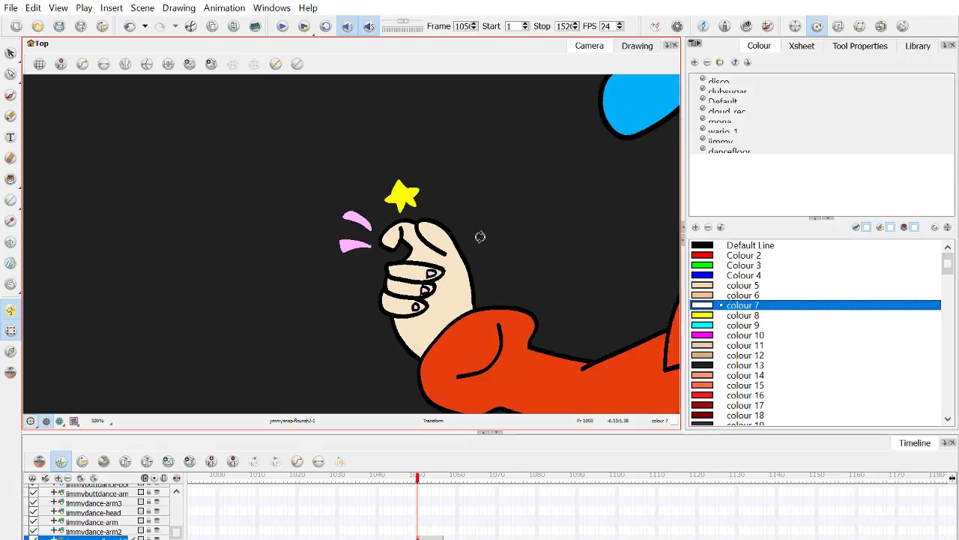
{"action": "scroll", "coordinate": [479, 238], "scroll_direction": "down", "scroll_amount": 6}
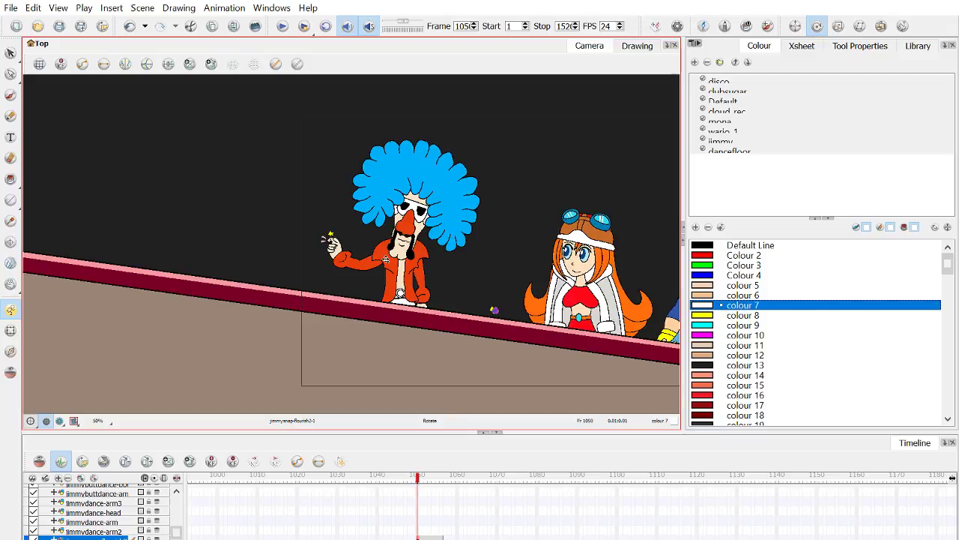
{"action": "scroll", "coordinate": [328, 239], "scroll_direction": "up", "scroll_amount": 8}
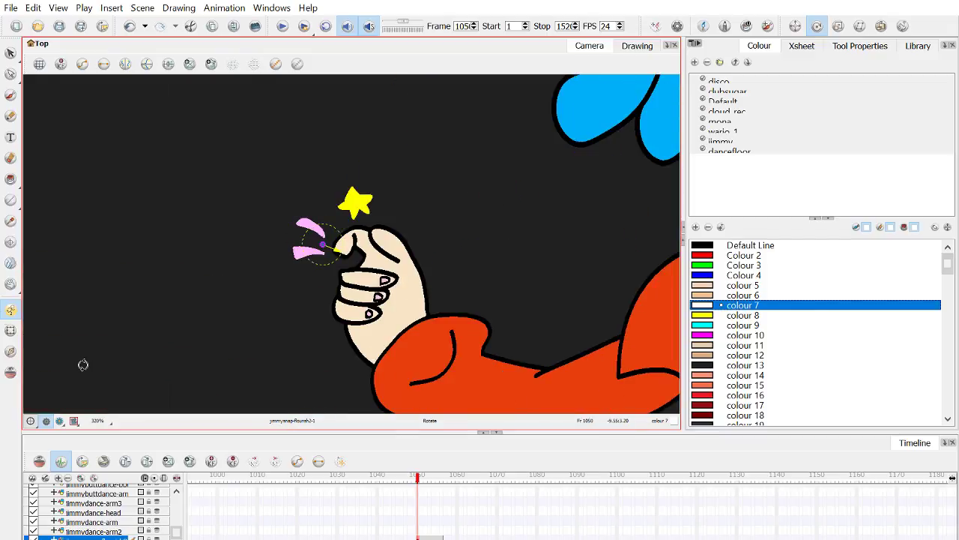
{"action": "left_click", "coordinate": [11, 329]}
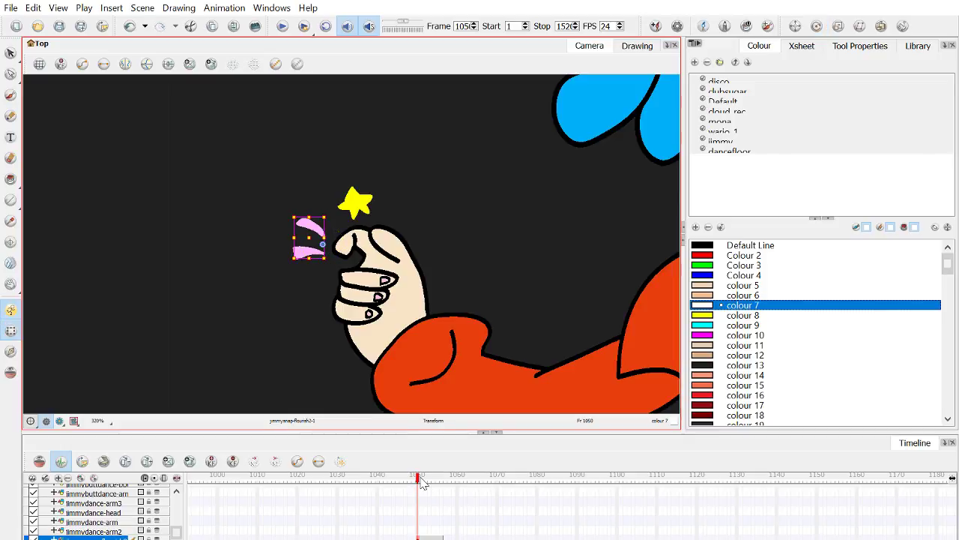
Step: At frame 1056, move the white motion marks outward and slightly up, away from the hand
{"action": "left_click", "coordinate": [427, 479]}
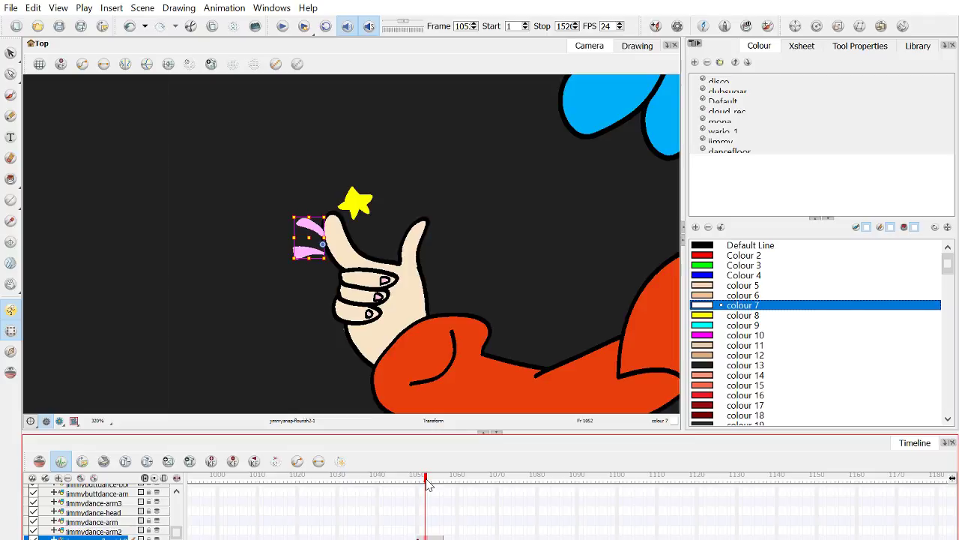
{"action": "left_click", "coordinate": [438, 480]}
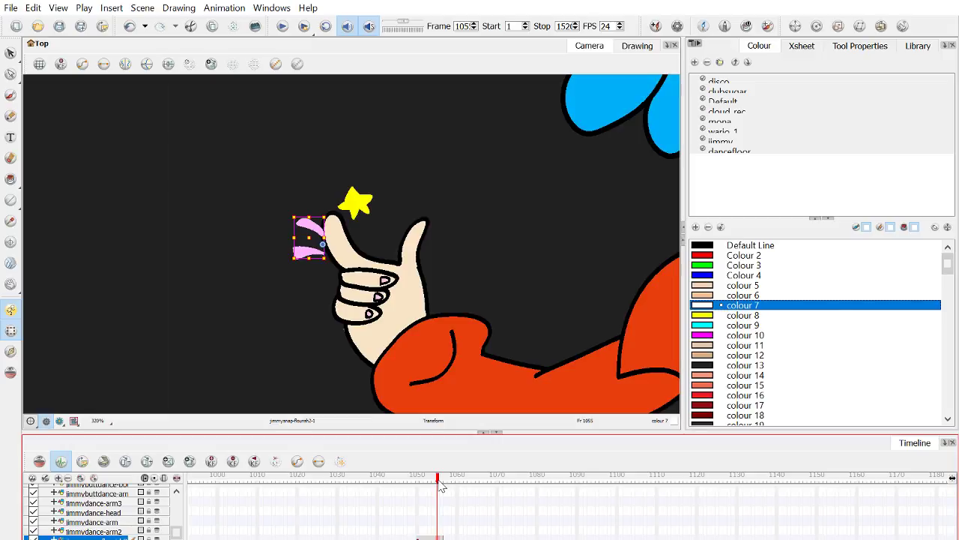
{"action": "left_click_drag", "start_coordinate": [441, 486], "coordinate": [434, 483]}
{"action": "mouse_move", "coordinate": [435, 485]}
{"action": "left_mouse_down"}
{"action": "mouse_move", "coordinate": [443, 487]}
{"action": "mouse_move", "coordinate": [421, 483]}
{"action": "mouse_move", "coordinate": [438, 481]}
{"action": "left_mouse_up"}
{"action": "left_click", "coordinate": [441, 481]}
{"action": "left_click_drag", "start_coordinate": [323, 249], "coordinate": [274, 234]}
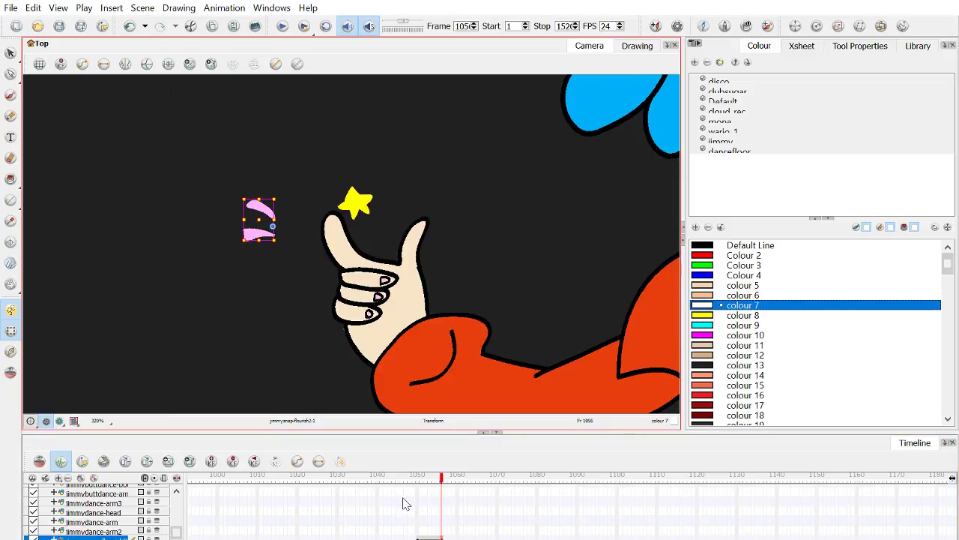
Step: At frame 1056, move the star upward above the hand and review the motion from frame 1050
{"action": "left_click", "coordinate": [355, 203]}
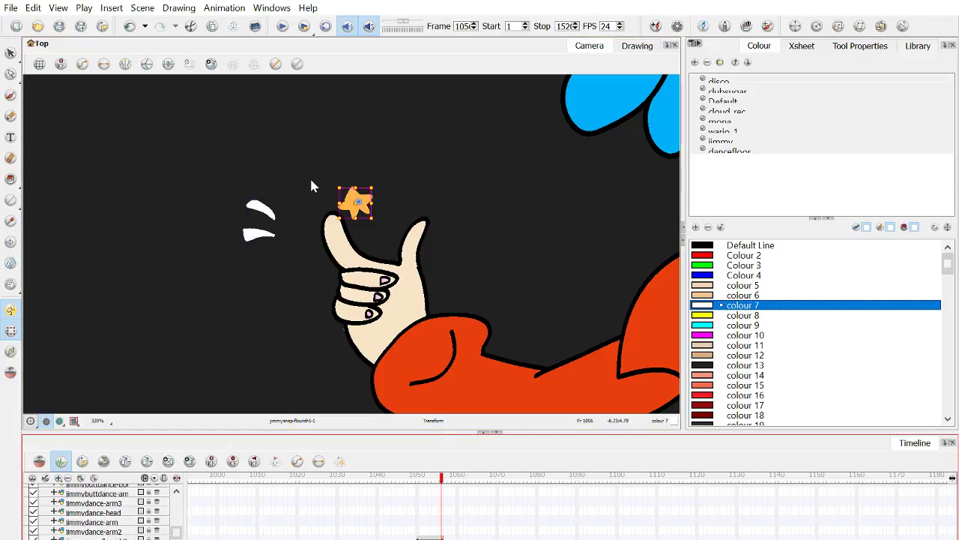
{"action": "left_click", "coordinate": [355, 201]}
{"action": "left_click_drag", "start_coordinate": [355, 201], "coordinate": [350, 160]}
{"action": "left_click_drag", "start_coordinate": [442, 477], "coordinate": [419, 479]}
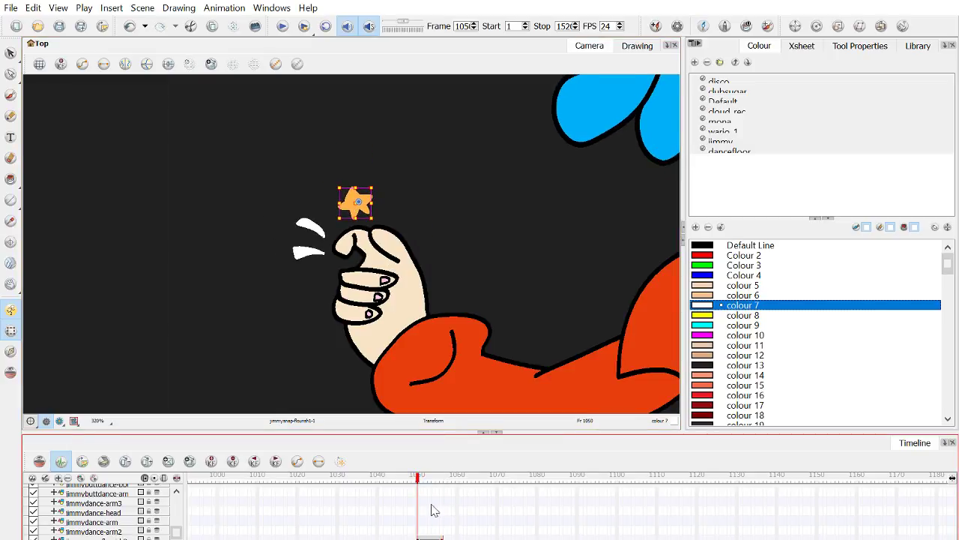
{"action": "left_click", "coordinate": [424, 477]}
{"action": "mouse_move", "coordinate": [423, 477]}
{"action": "left_mouse_down"}
{"action": "mouse_move", "coordinate": [439, 478]}
{"action": "mouse_move", "coordinate": [419, 479]}
{"action": "left_mouse_up"}
{"action": "left_click_drag", "start_coordinate": [421, 485], "coordinate": [427, 485]}
{"action": "mouse_move", "coordinate": [420, 483]}
{"action": "left_mouse_down"}
{"action": "mouse_move", "coordinate": [443, 486]}
{"action": "mouse_move", "coordinate": [417, 484]}
{"action": "left_mouse_up"}
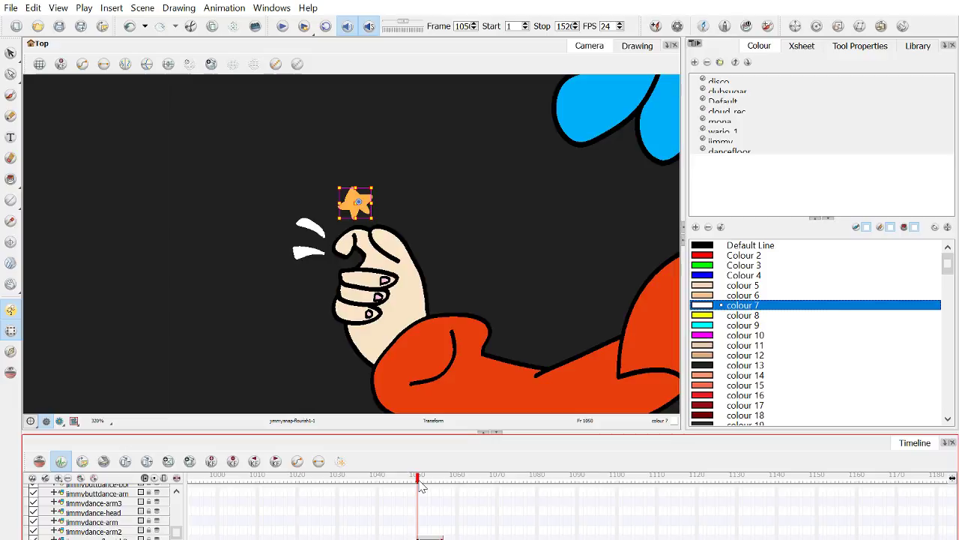
Step: Scrub between frames 1050 and 1057 to examine how the star and motion marks travel away from the hand
{"action": "left_click", "coordinate": [425, 481]}
{"action": "left_click", "coordinate": [443, 525]}
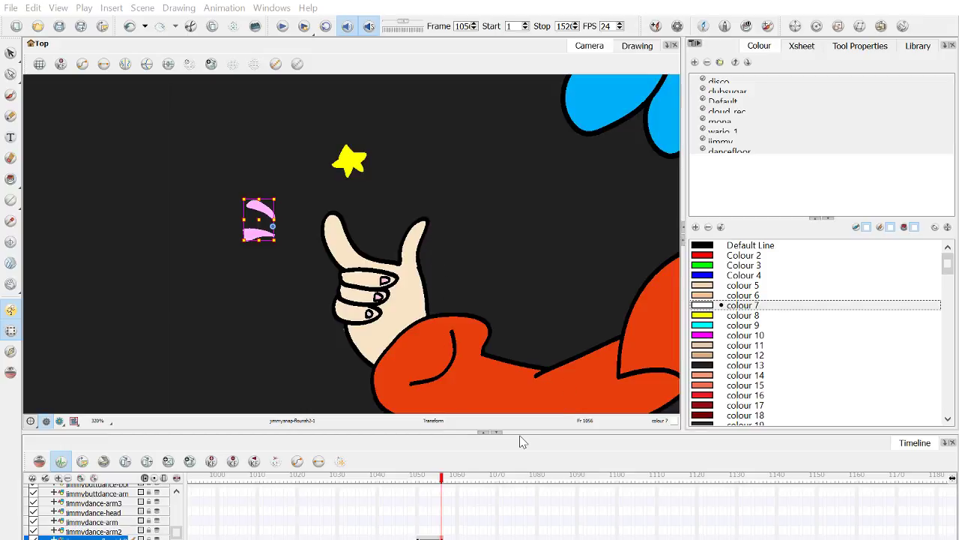
{"action": "key", "text": "slash"}
{"action": "key", "text": "period"}
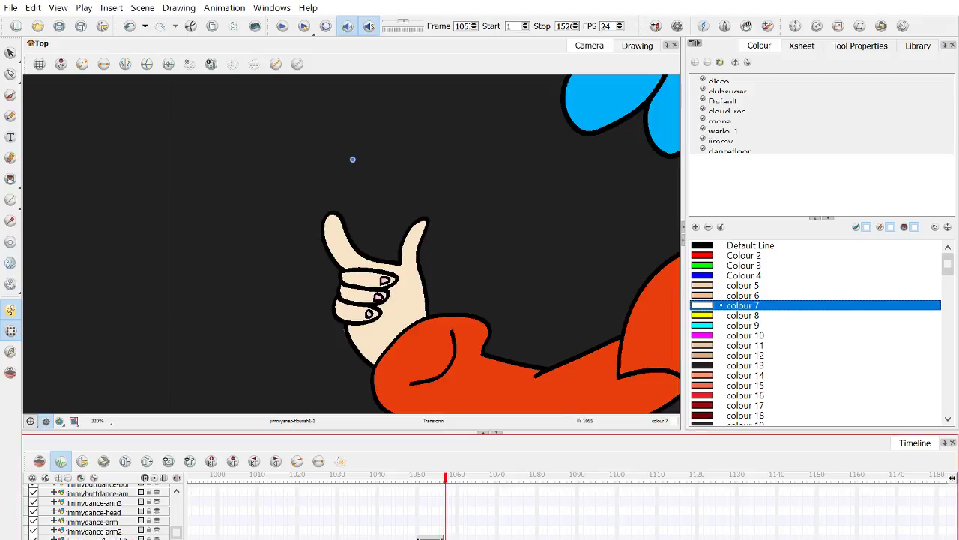
{"action": "key", "text": "comma"}
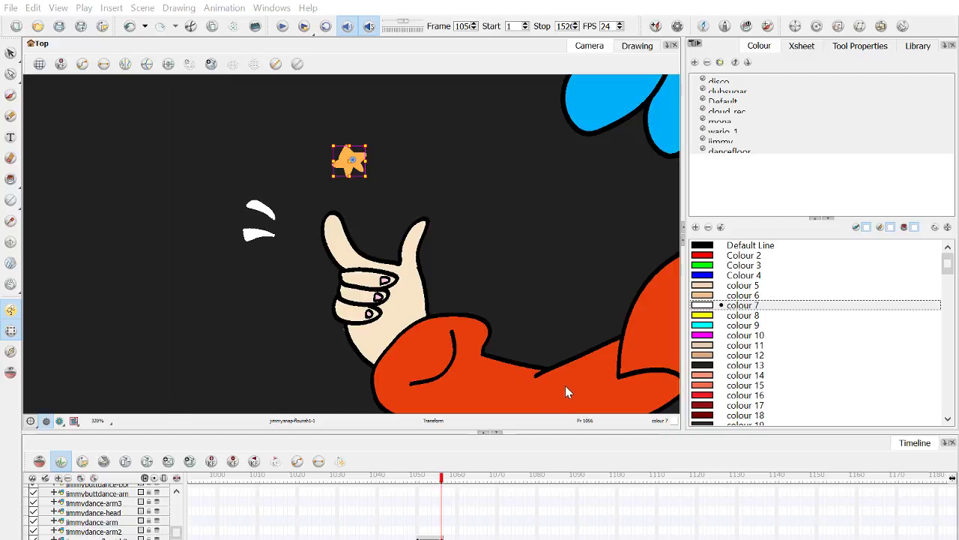
{"action": "mouse_move", "coordinate": [441, 480]}
{"action": "left_mouse_down"}
{"action": "mouse_move", "coordinate": [415, 481]}
{"action": "mouse_move", "coordinate": [438, 480]}
{"action": "left_mouse_up"}
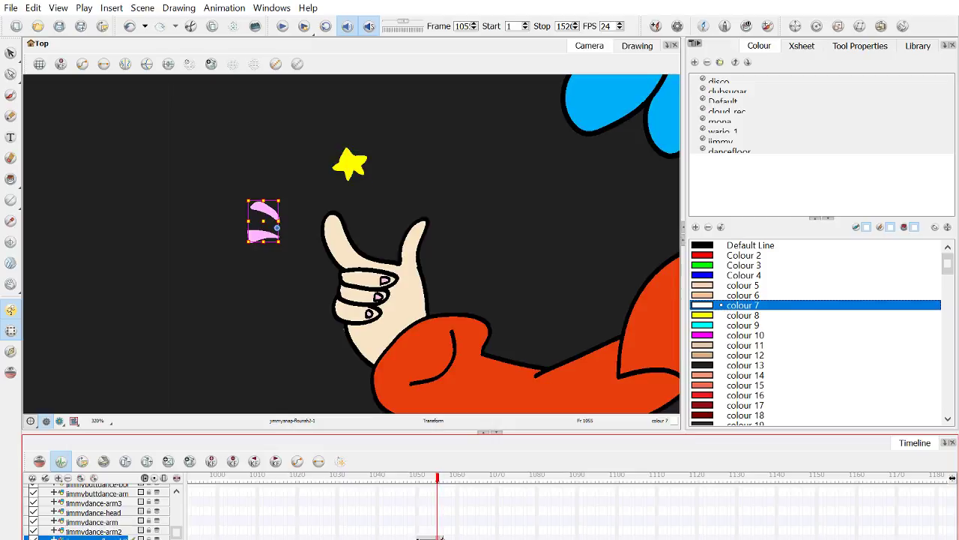
{"action": "left_click_drag", "start_coordinate": [441, 537], "coordinate": [442, 486]}
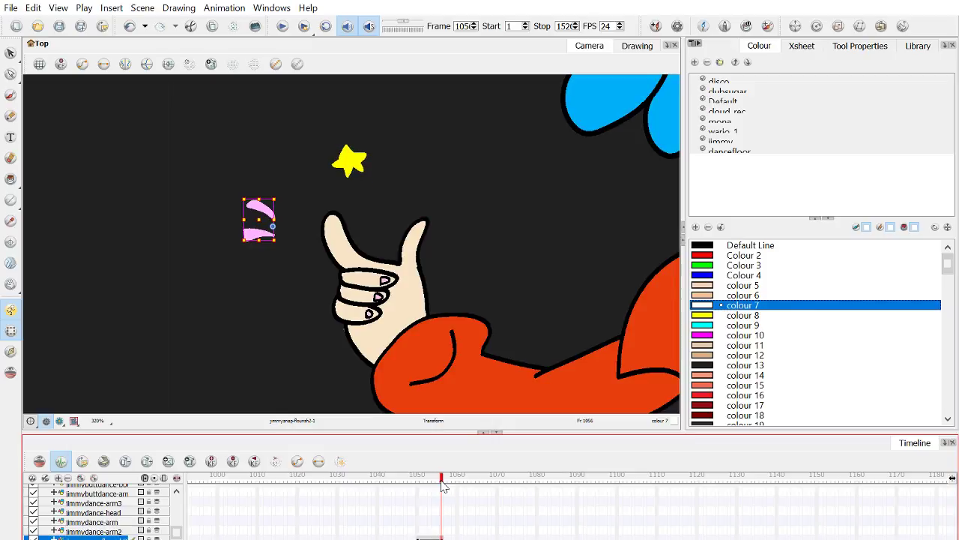
{"action": "left_click", "coordinate": [422, 484]}
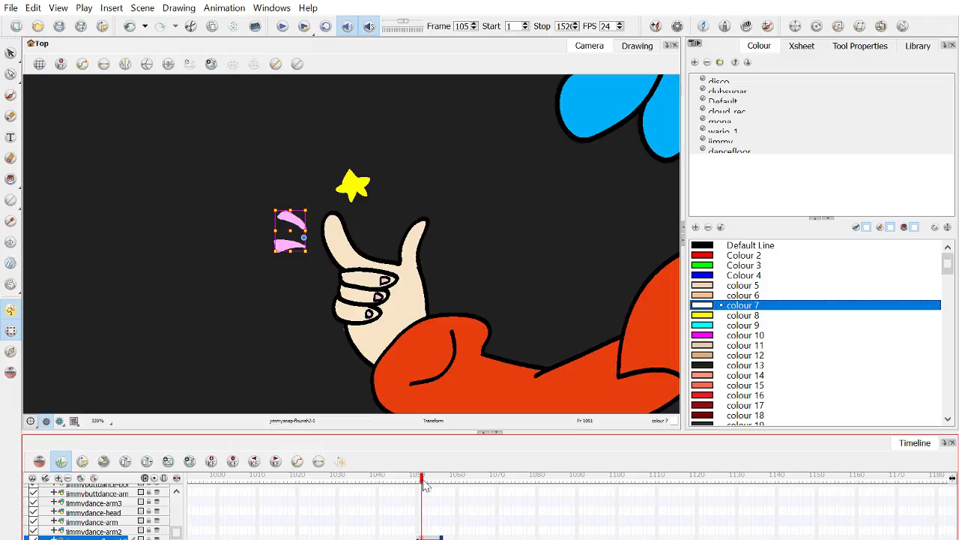
{"action": "left_click", "coordinate": [426, 484]}
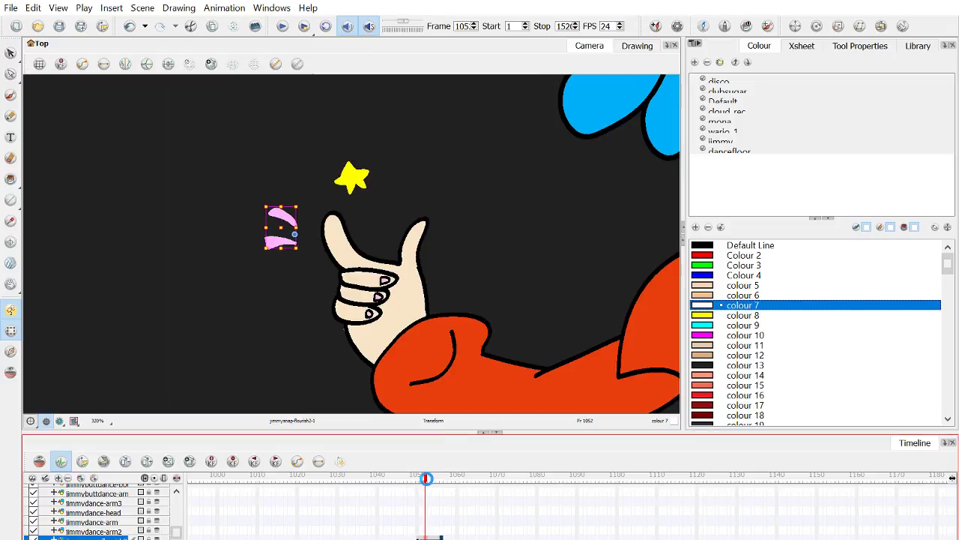
{"action": "left_click_drag", "start_coordinate": [429, 484], "coordinate": [437, 485]}
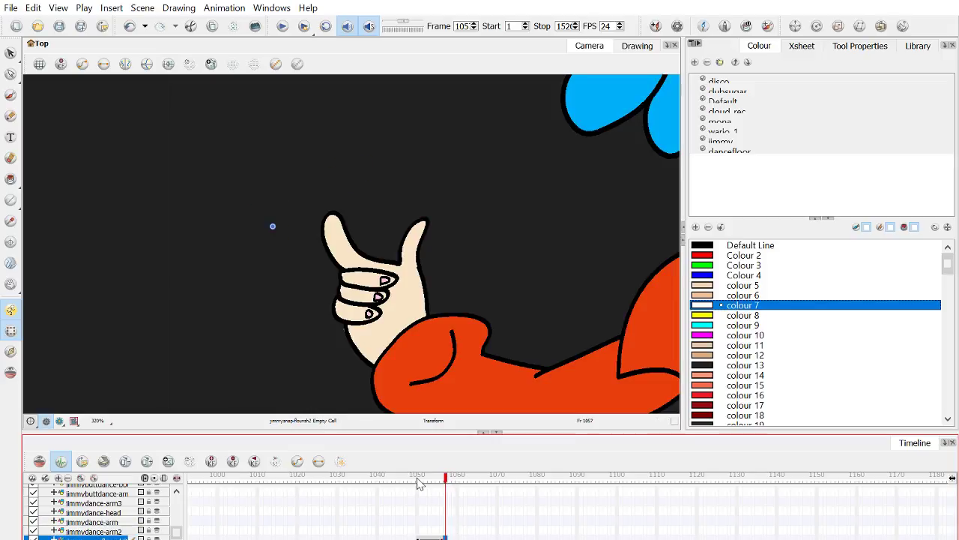
{"action": "left_click", "coordinate": [420, 480]}
{"action": "left_click_drag", "start_coordinate": [422, 483], "coordinate": [426, 484]}
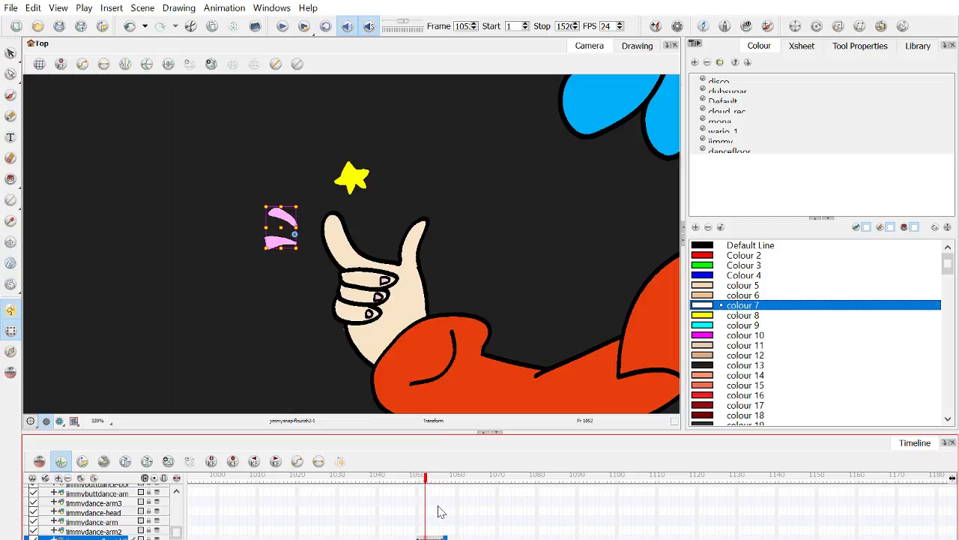
Step: Inspect the star and motion marks up close around the snapping hand from frame 1050 through frame 1056
{"action": "left_click", "coordinate": [334, 329]}
{"action": "scroll", "coordinate": [334, 328], "scroll_direction": "up", "scroll_amount": 2}
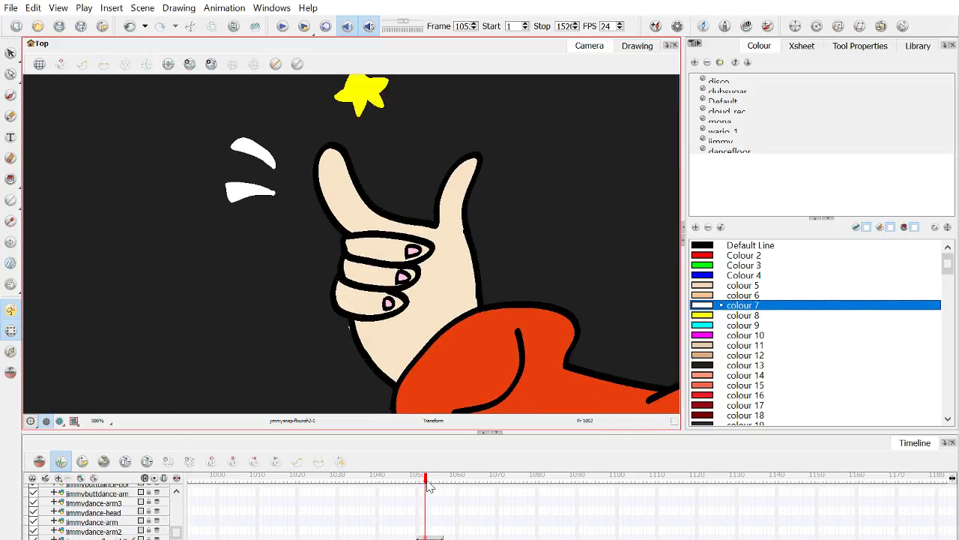
{"action": "mouse_move", "coordinate": [427, 486]}
{"action": "left_mouse_down"}
{"action": "mouse_move", "coordinate": [441, 486]}
{"action": "mouse_move", "coordinate": [420, 481]}
{"action": "left_mouse_up"}
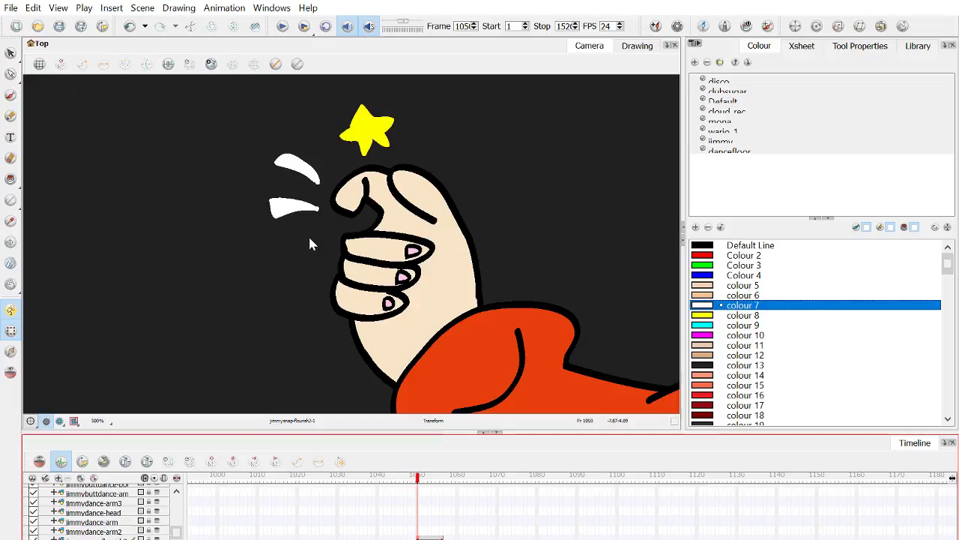
{"action": "left_click_drag", "start_coordinate": [417, 480], "coordinate": [443, 484]}
{"action": "scroll", "coordinate": [337, 215], "scroll_direction": "down", "scroll_amount": 2}
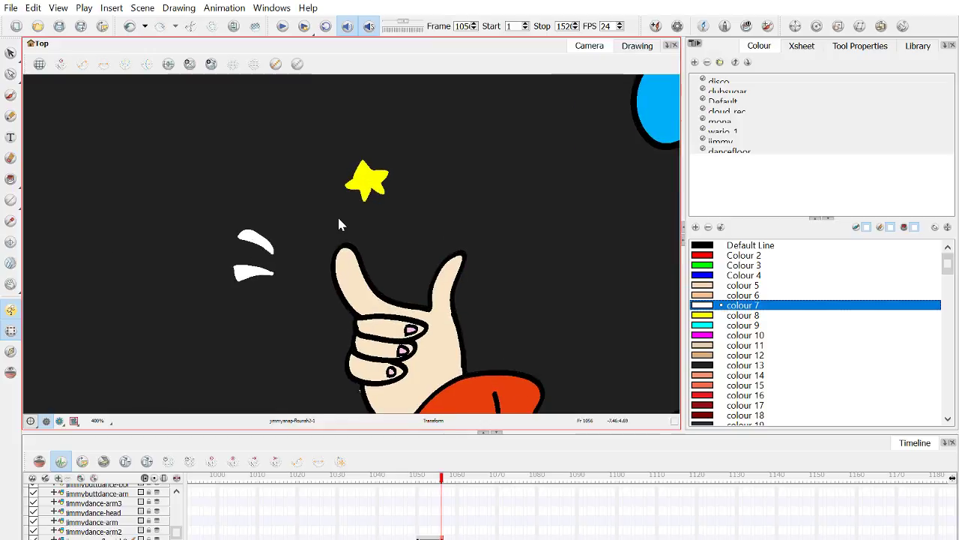
{"action": "left_click", "coordinate": [365, 197]}
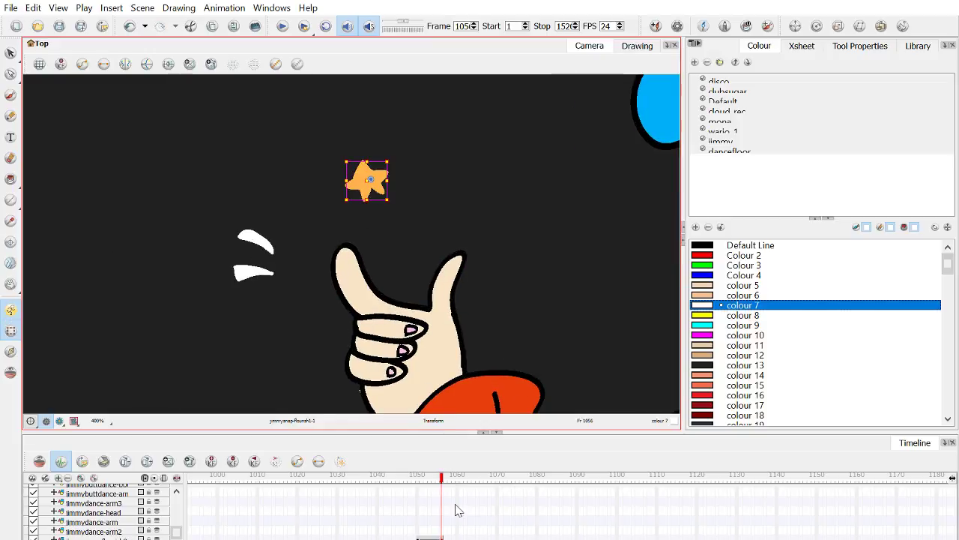
{"action": "mouse_move", "coordinate": [430, 479]}
{"action": "left_mouse_down"}
{"action": "mouse_move", "coordinate": [419, 480]}
{"action": "mouse_move", "coordinate": [439, 481]}
{"action": "left_mouse_up"}
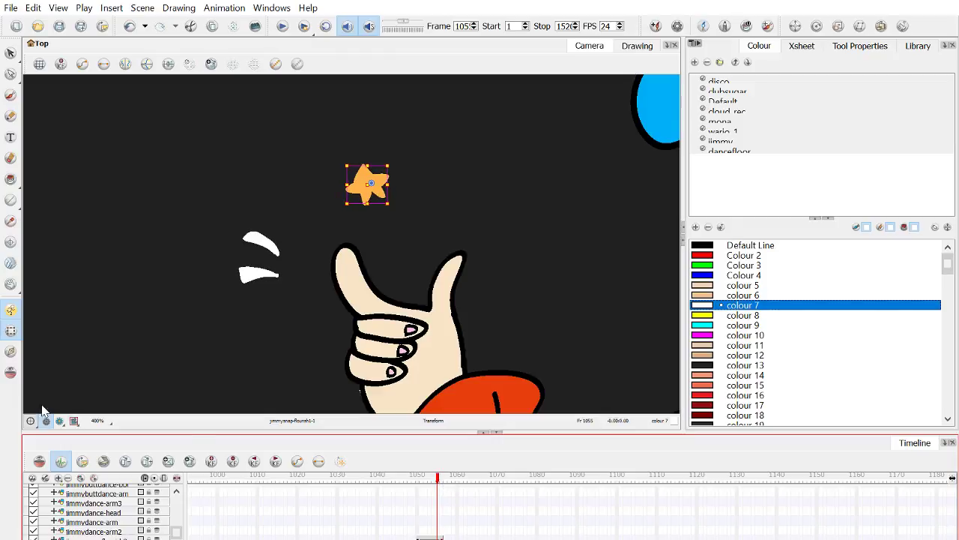
Step: At frame 1055, erase the stray speck beside the wrist outline just below the lowest finger, then deselect the arm
{"action": "left_click", "coordinate": [358, 394]}
{"action": "scroll", "coordinate": [347, 396], "scroll_direction": "up", "scroll_amount": 5}
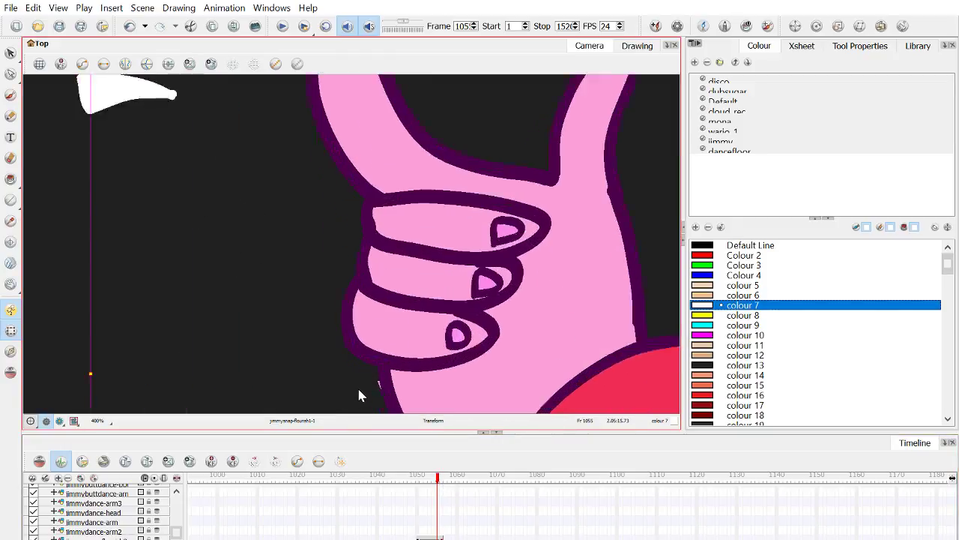
{"action": "scroll", "coordinate": [360, 361], "scroll_direction": "up", "scroll_amount": 5}
{"action": "key", "text": "alt+e"}
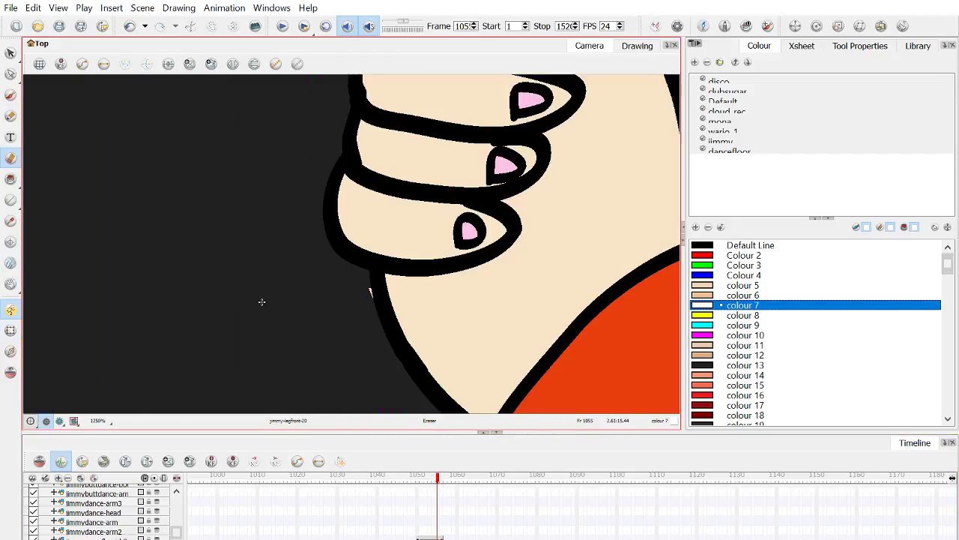
{"action": "left_click_drag", "start_coordinate": [291, 324], "coordinate": [305, 325]}
{"action": "left_click_drag", "start_coordinate": [305, 323], "coordinate": [321, 316]}
{"action": "scroll", "coordinate": [321, 316], "scroll_direction": "down", "scroll_amount": 5}
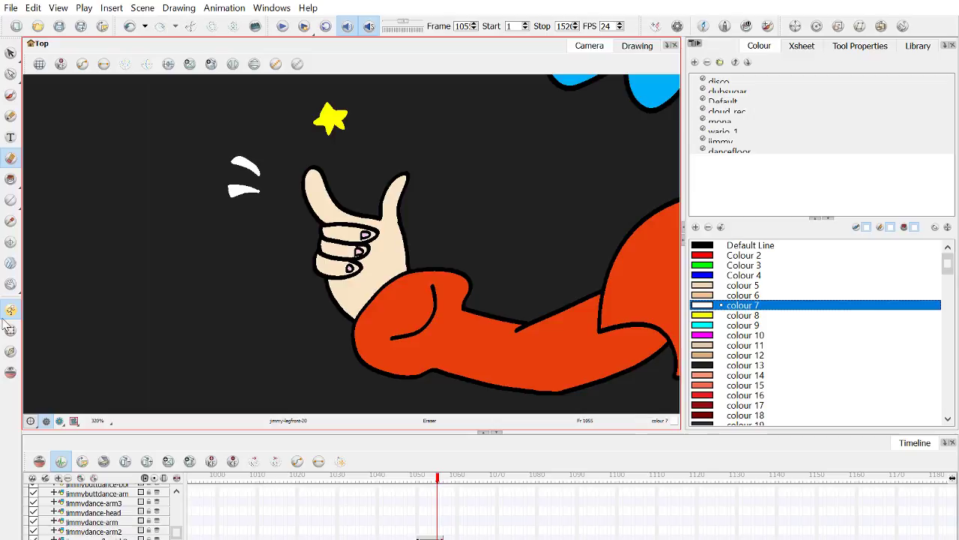
{"action": "left_click", "coordinate": [10, 331]}
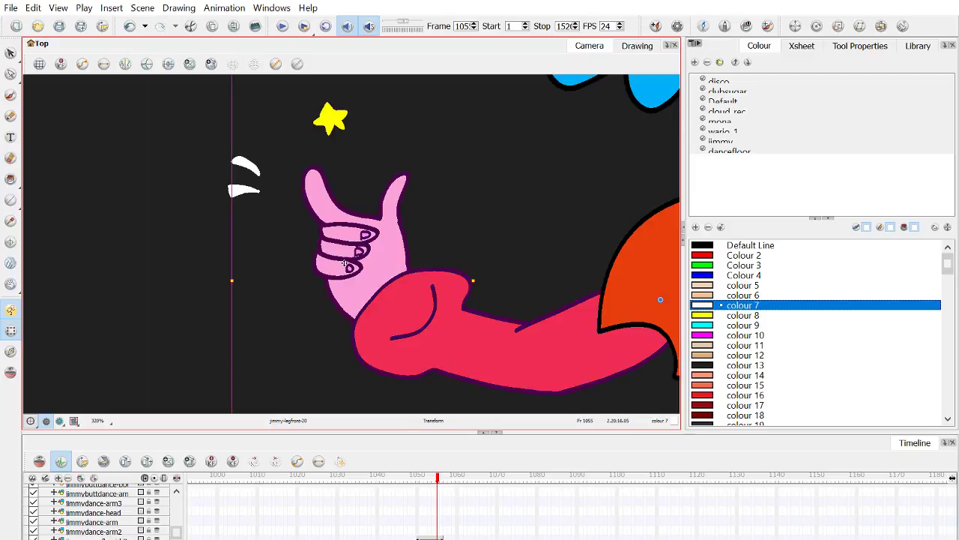
{"action": "left_click", "coordinate": [298, 301]}
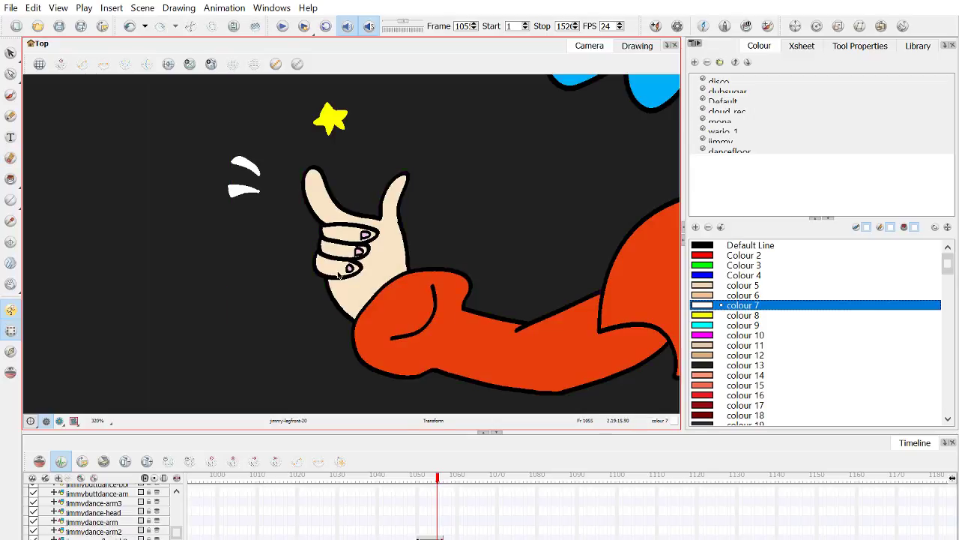
Step: Go to frame 1056 with nothing selected and save the scene
{"action": "scroll", "coordinate": [300, 228], "scroll_direction": "up", "scroll_amount": 1}
{"action": "left_click_drag", "start_coordinate": [315, 187], "coordinate": [331, 254]}
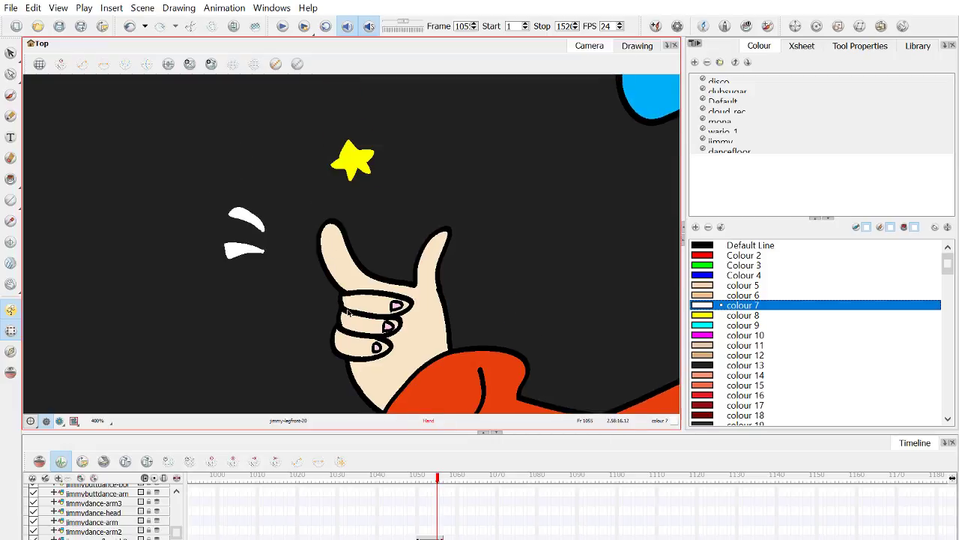
{"action": "left_click", "coordinate": [442, 478]}
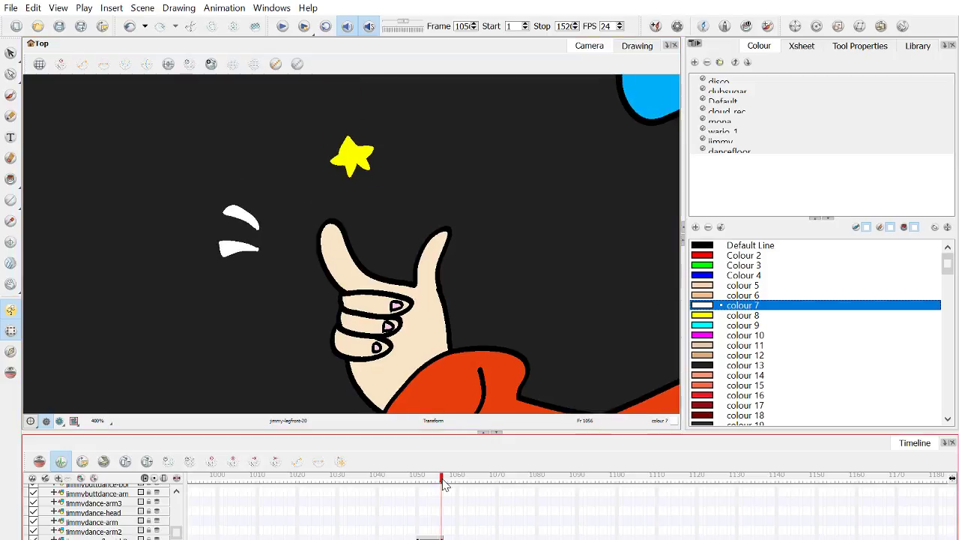
{"action": "left_click_drag", "start_coordinate": [443, 484], "coordinate": [441, 484]}
{"action": "left_click", "coordinate": [380, 316]}
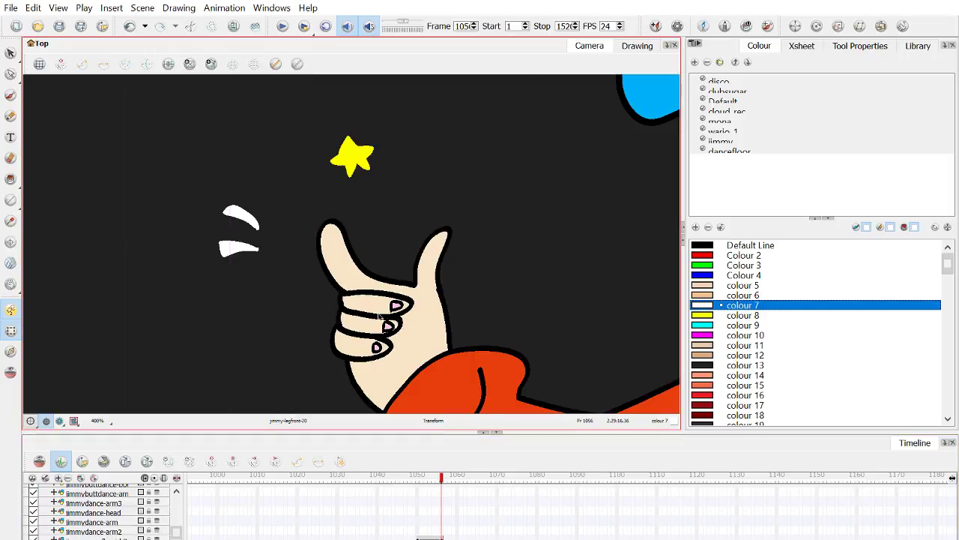
{"action": "left_click", "coordinate": [302, 322]}
{"action": "key", "text": "ctrl+s"}
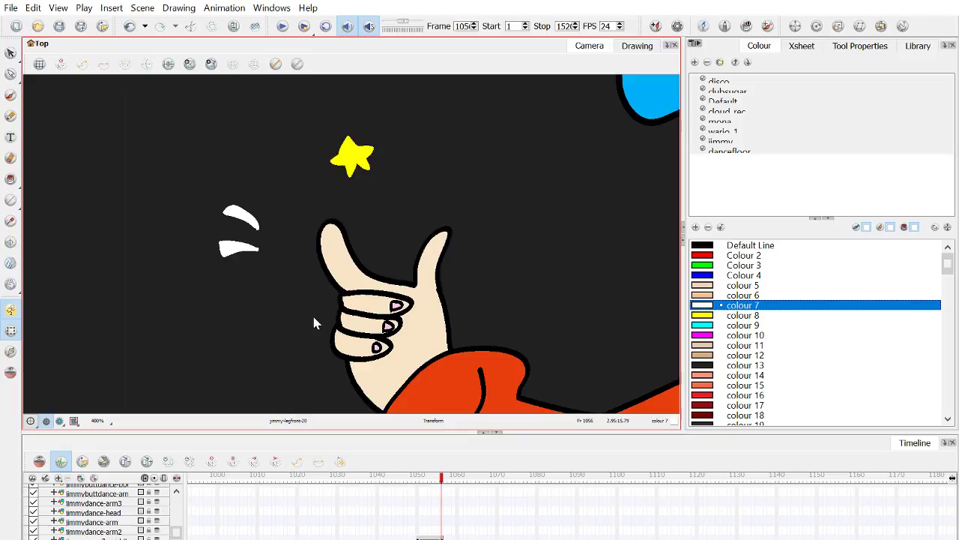
Step: Review the finger snap from frame 1050 to 1056 and play it back from frame 1050
{"action": "scroll", "coordinate": [312, 317], "scroll_direction": "down", "scroll_amount": 2}
{"action": "left_click_drag", "start_coordinate": [313, 317], "coordinate": [335, 293]}
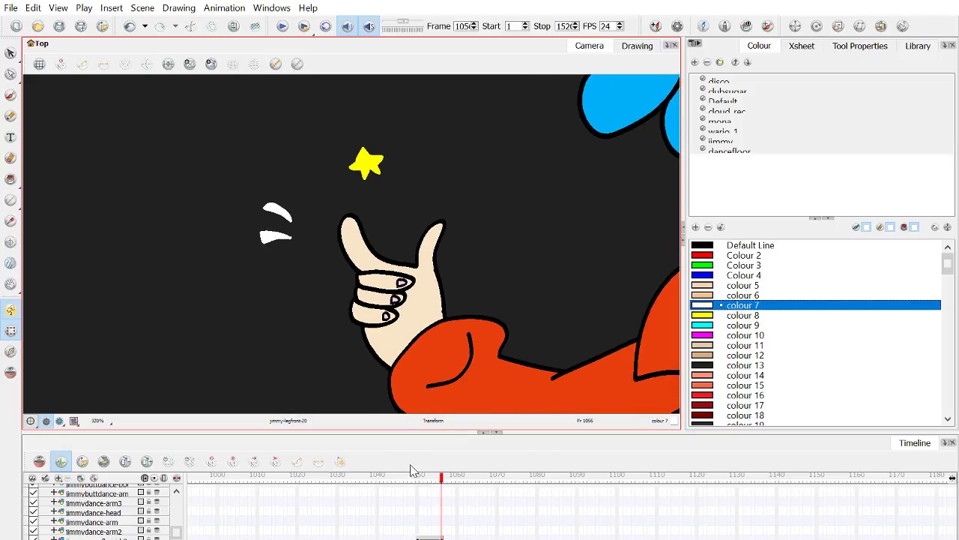
{"action": "left_click_drag", "start_coordinate": [418, 479], "coordinate": [441, 480]}
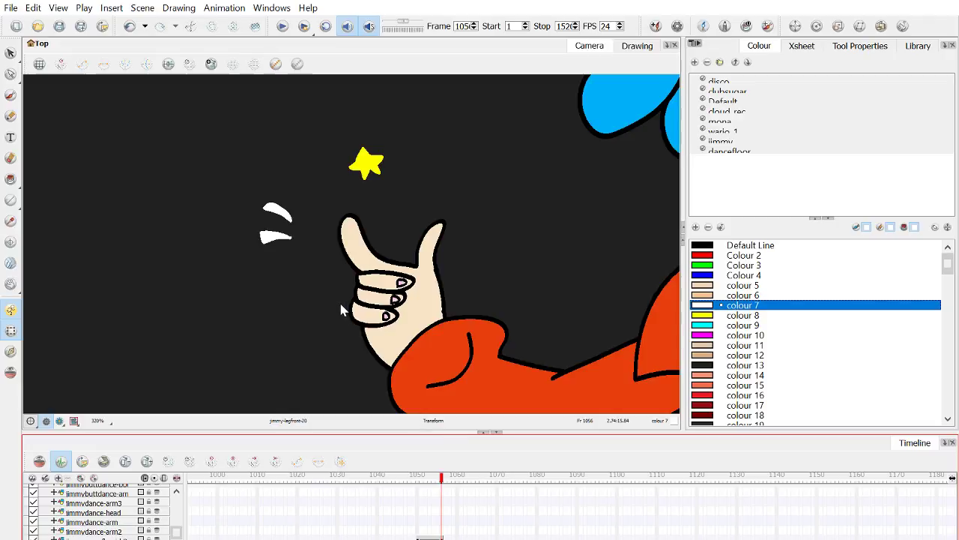
{"action": "left_click_drag", "start_coordinate": [317, 306], "coordinate": [351, 271]}
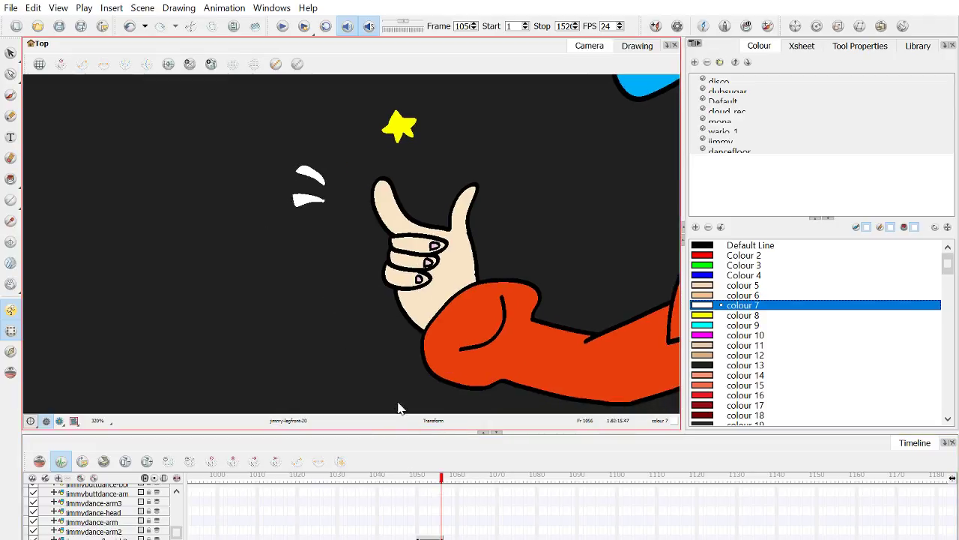
{"action": "left_click", "coordinate": [446, 534]}
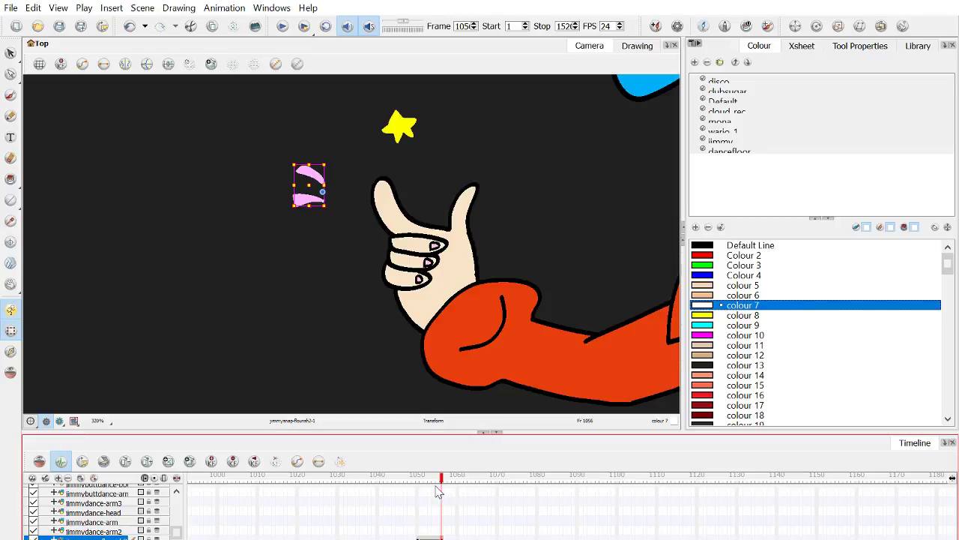
{"action": "left_click", "coordinate": [418, 479]}
{"action": "left_click", "coordinate": [282, 26]}
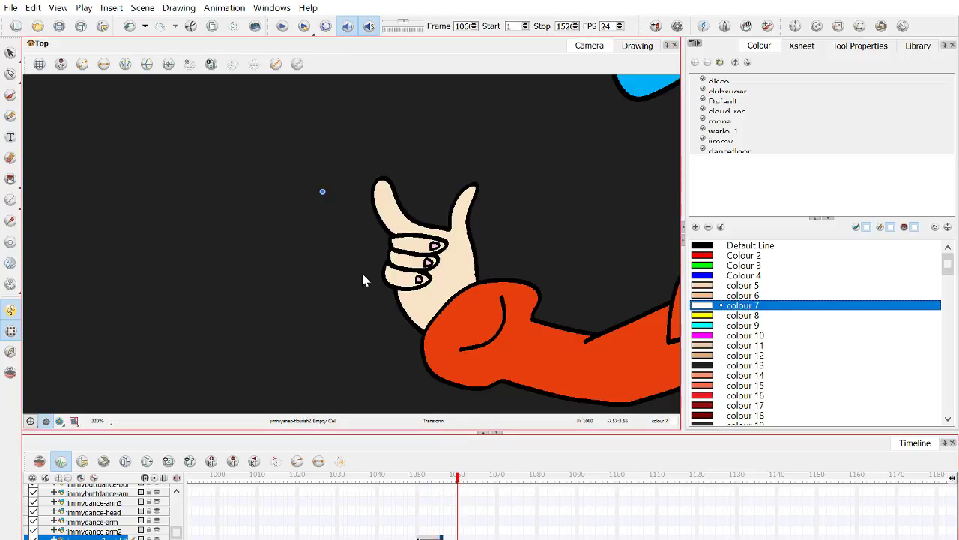
Step: Show the whole bar scene and scrub frames 1055 to 1058 to examine how the snap effect reads beside the characters
{"action": "scroll", "coordinate": [361, 270], "scroll_direction": "down", "scroll_amount": 3}
{"action": "scroll", "coordinate": [347, 268], "scroll_direction": "down", "scroll_amount": 1}
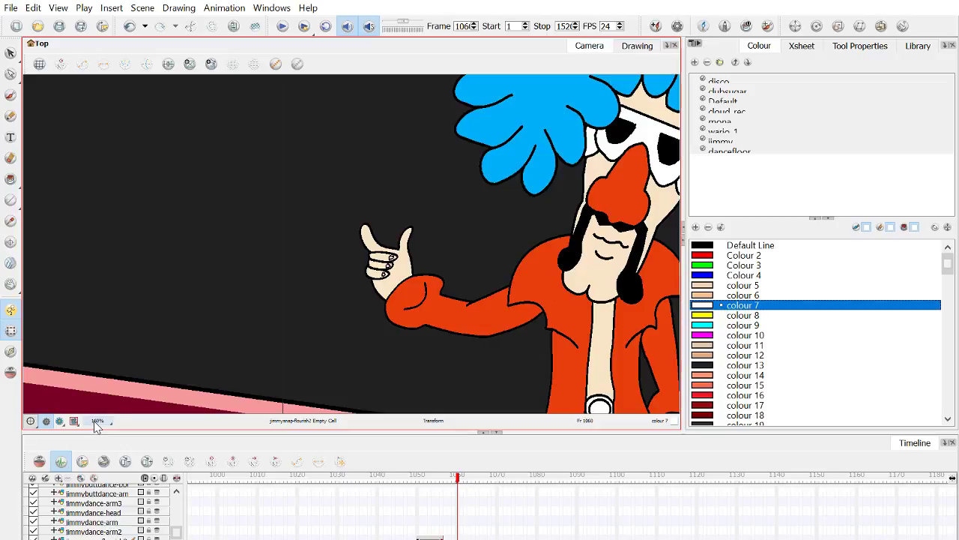
{"action": "key", "text": "shift+m"}
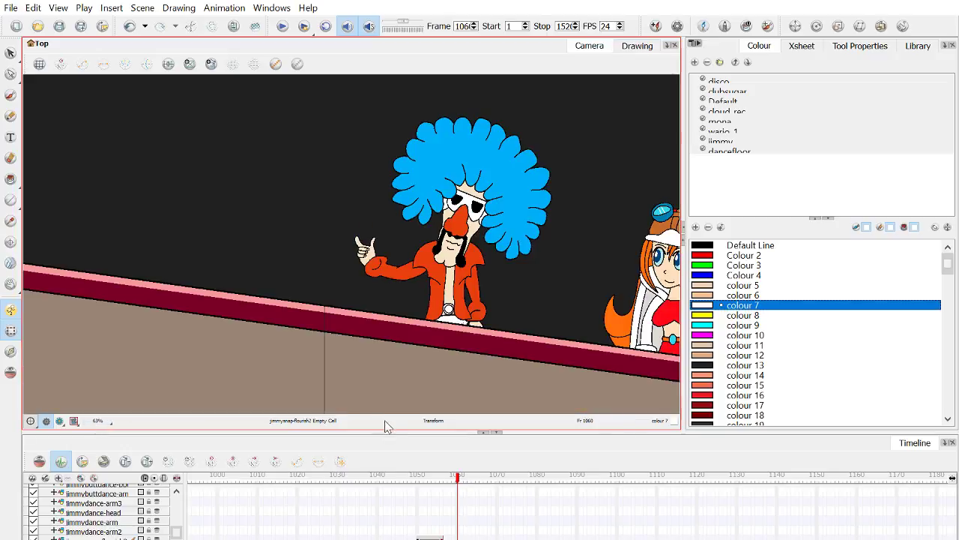
{"action": "left_click", "coordinate": [74, 420]}
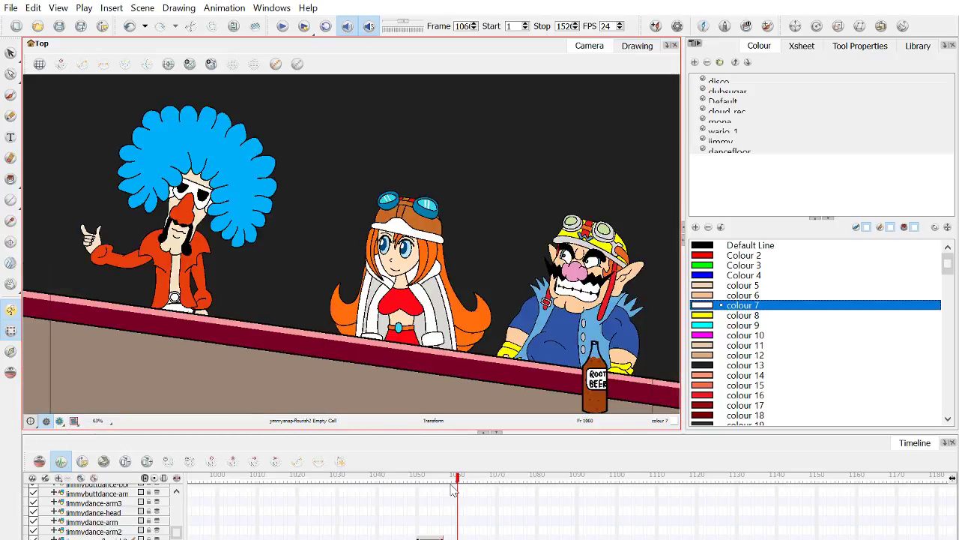
{"action": "mouse_move", "coordinate": [438, 480]}
{"action": "left_mouse_down"}
{"action": "mouse_move", "coordinate": [411, 481]}
{"action": "mouse_move", "coordinate": [449, 483]}
{"action": "left_mouse_up"}
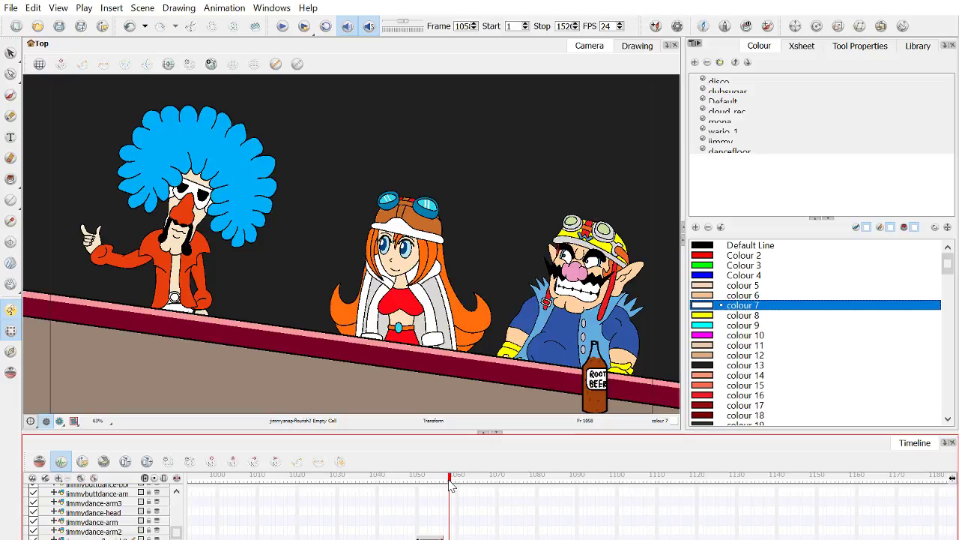
{"action": "left_click_drag", "start_coordinate": [449, 483], "coordinate": [446, 484]}
{"action": "left_click_drag", "start_coordinate": [446, 483], "coordinate": [441, 487]}
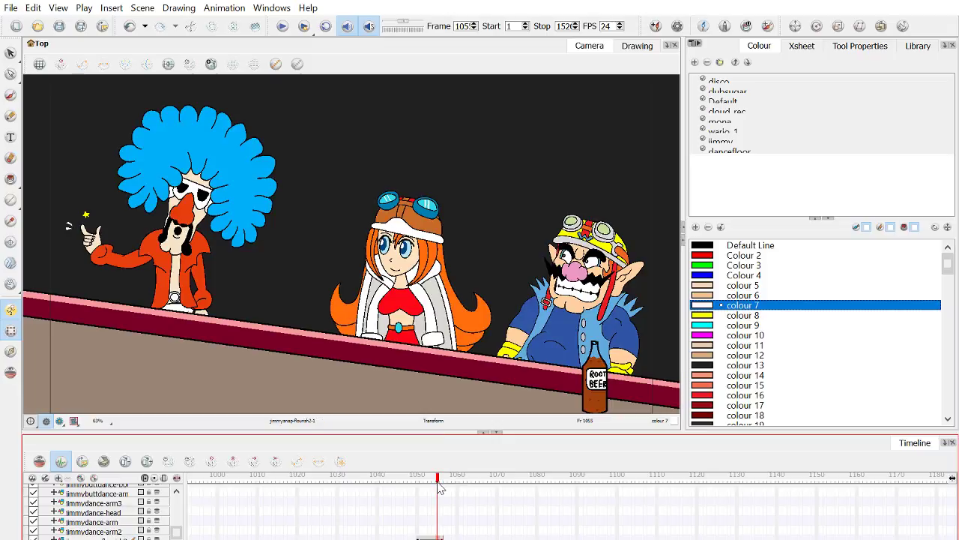
{"action": "left_click_drag", "start_coordinate": [441, 487], "coordinate": [446, 489]}
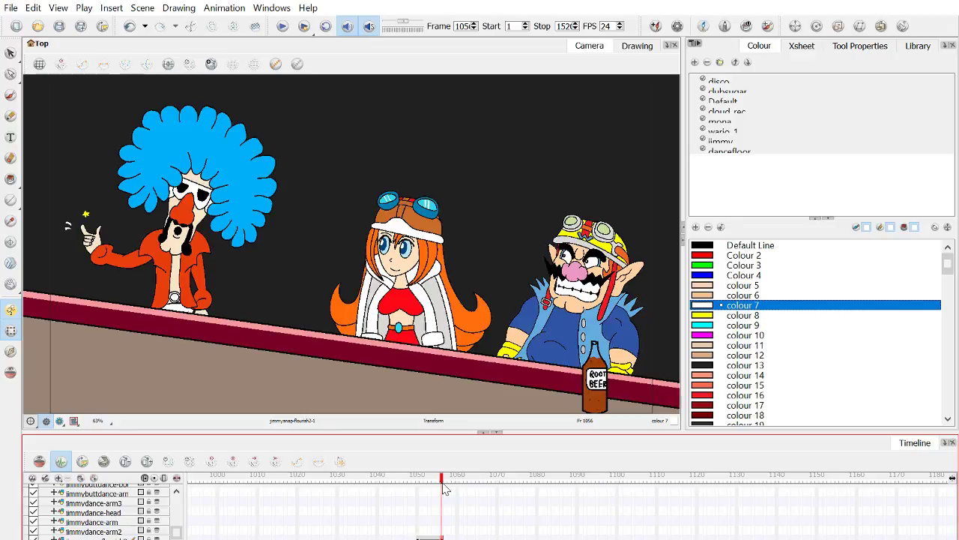
{"action": "scroll", "coordinate": [96, 185], "scroll_direction": "up", "scroll_amount": 2}
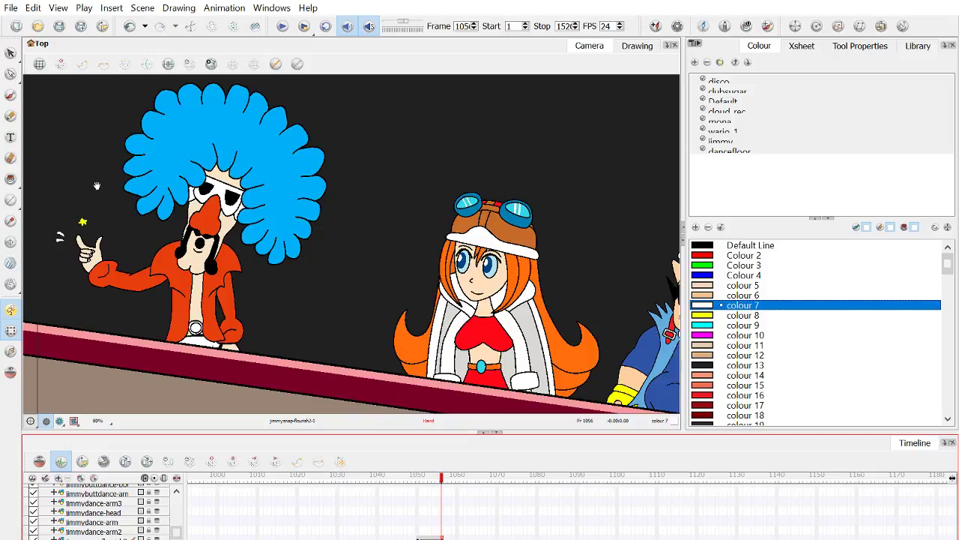
Step: Scrub frames 1056 and 1057 around the finger snap and play the bar scene from frame 1050
{"action": "left_click_drag", "start_coordinate": [97, 185], "coordinate": [190, 228]}
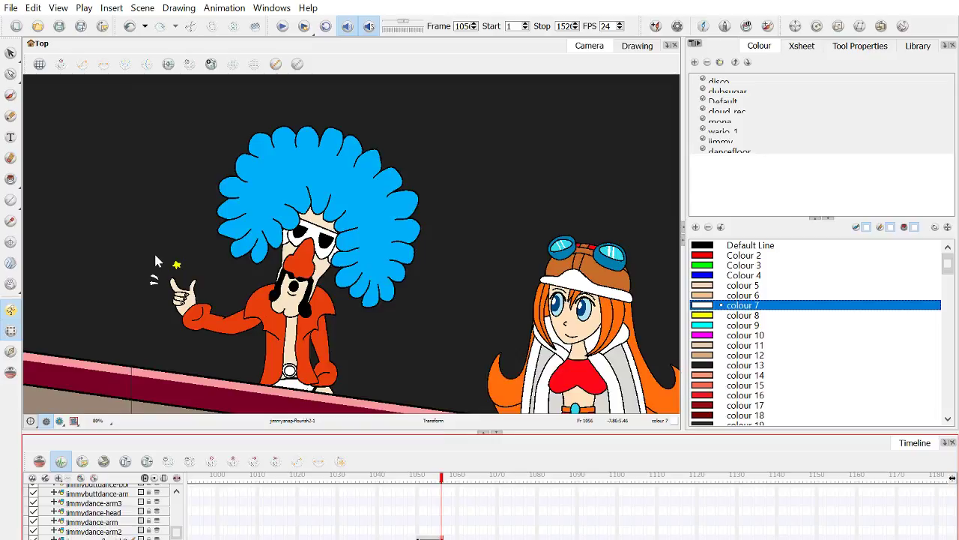
{"action": "left_click", "coordinate": [446, 480]}
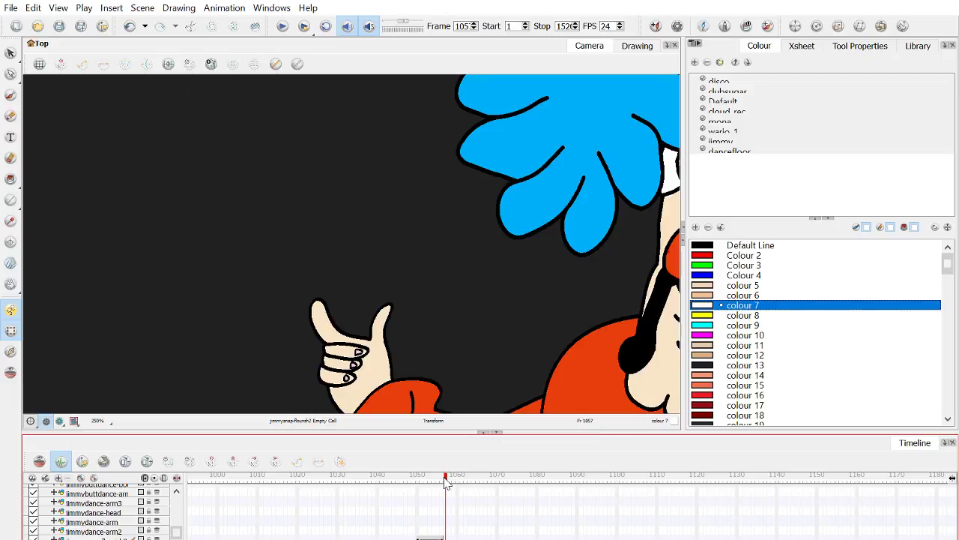
{"action": "left_click_drag", "start_coordinate": [447, 482], "coordinate": [442, 480]}
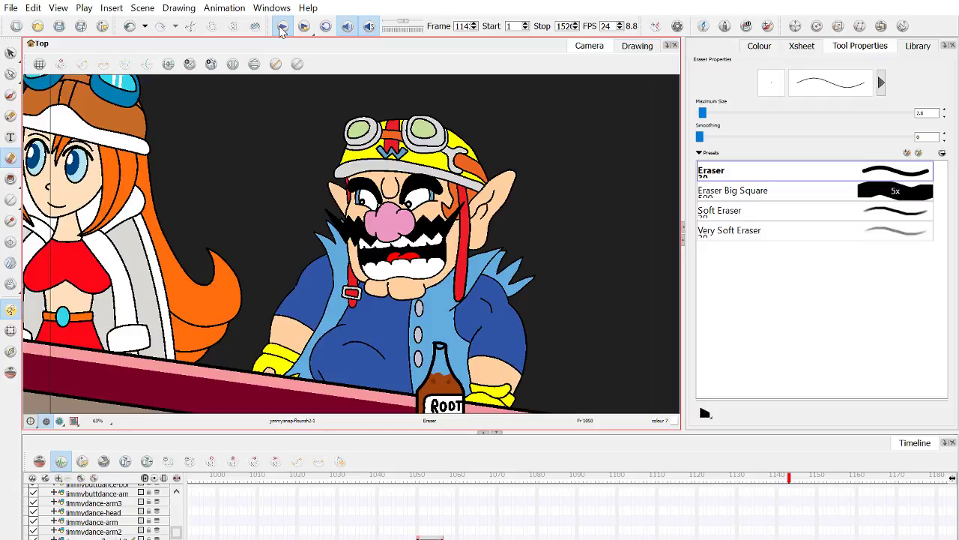
{"action": "left_click", "coordinate": [282, 29]}
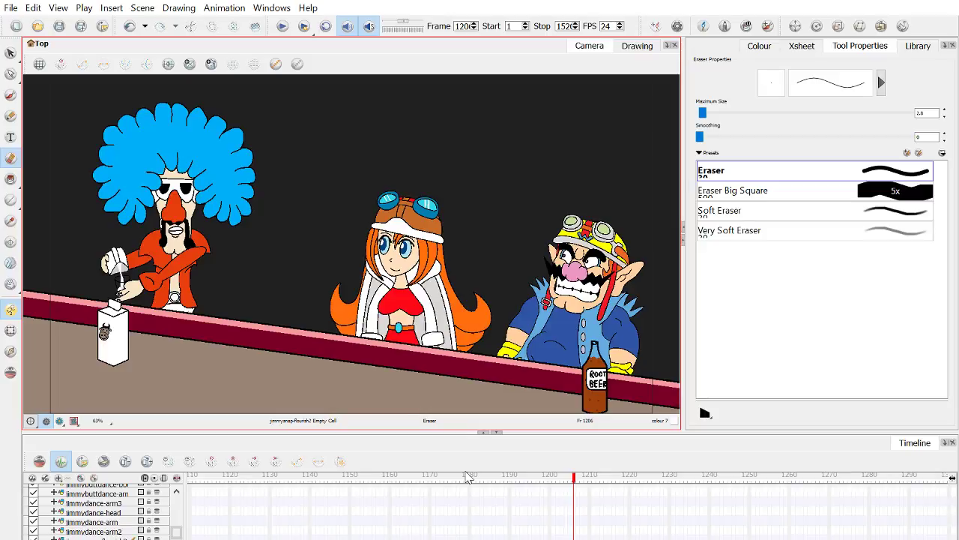
Step: Select the milk stream coming out of the carton and set its milkpour drawing to 2 at frame 1200
{"action": "key", "text": "shift+t"}
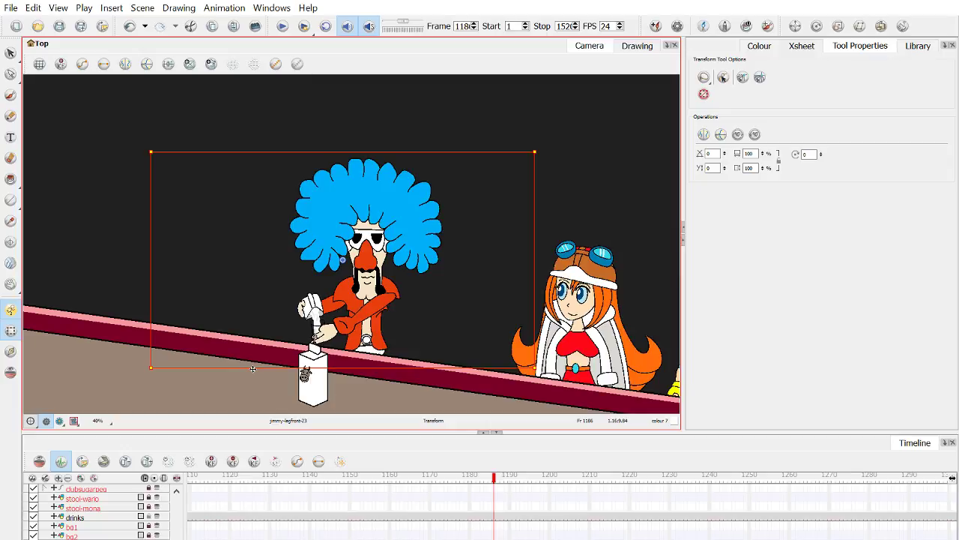
{"action": "left_click", "coordinate": [380, 307]}
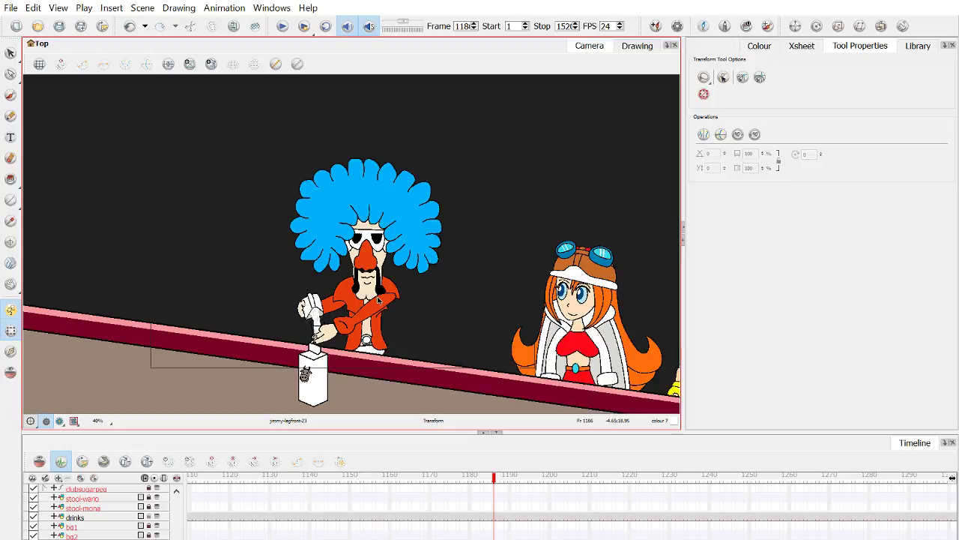
{"action": "scroll", "coordinate": [380, 307], "scroll_direction": "up", "scroll_amount": 1}
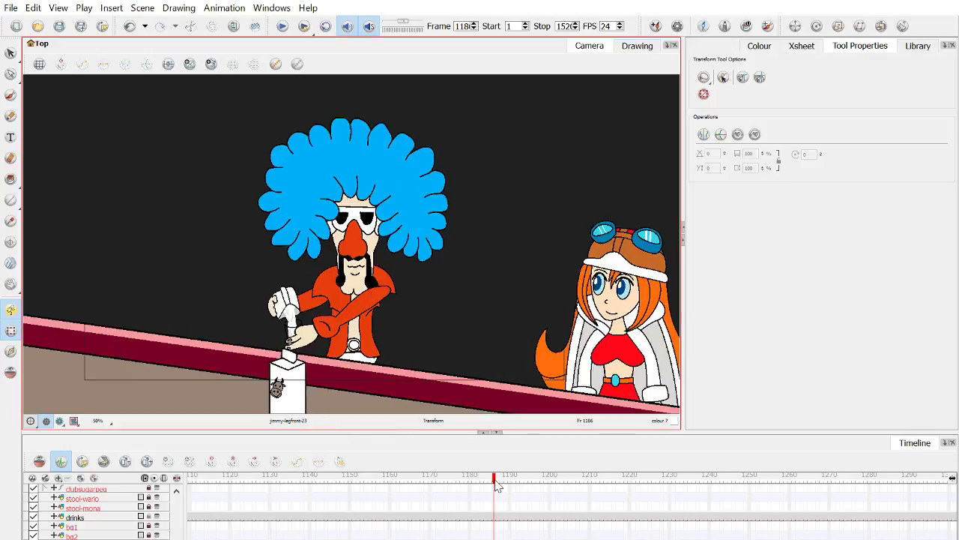
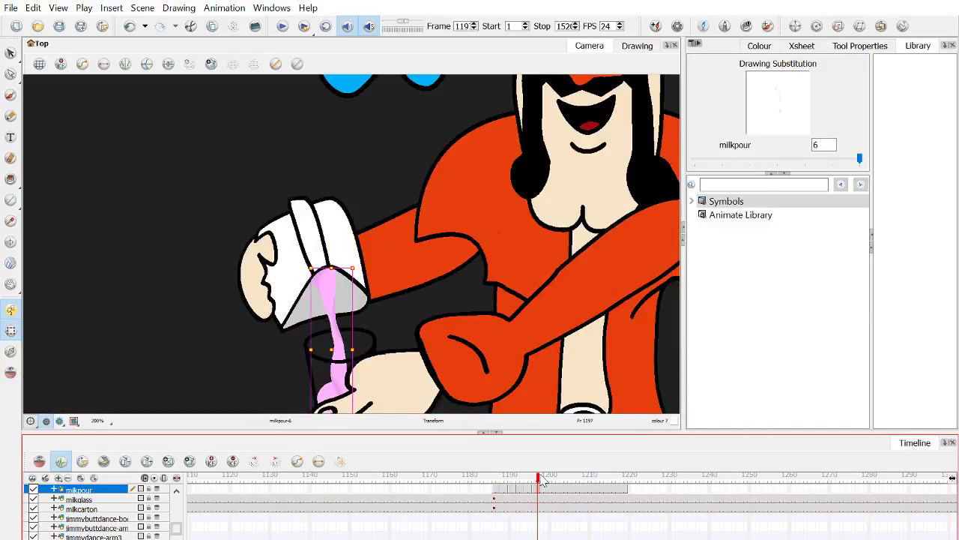
{"action": "left_click_drag", "start_coordinate": [543, 481], "coordinate": [552, 482]}
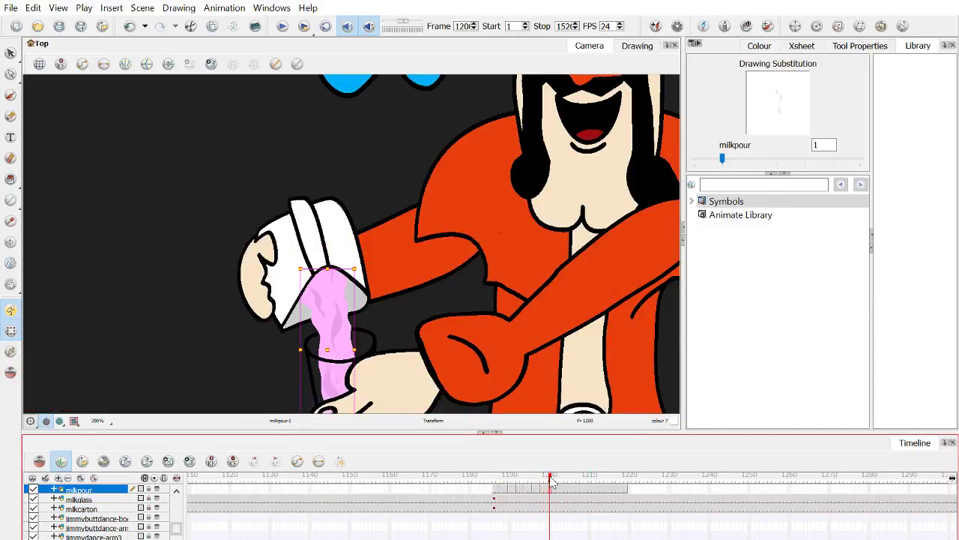
{"action": "key", "text": "]"}
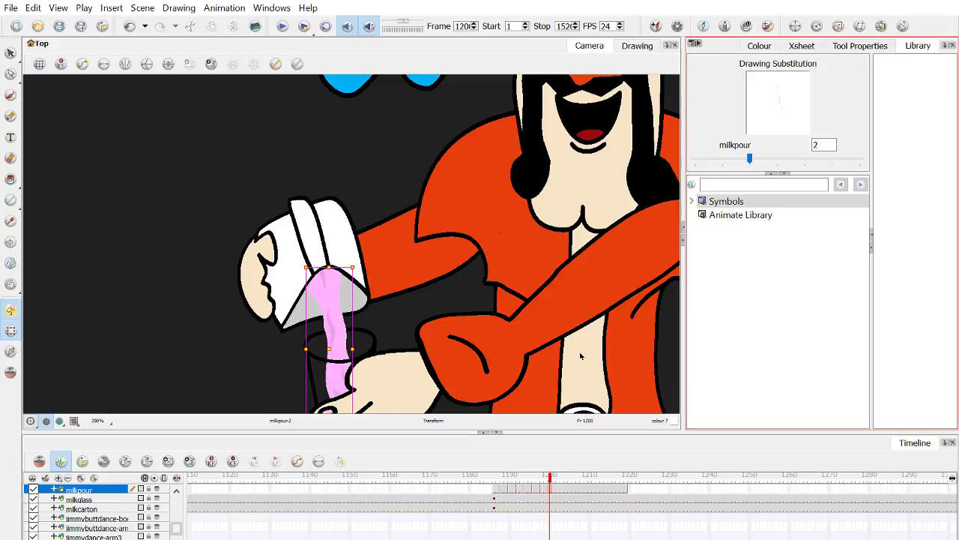
Step: Continue the milkpour drawing cycle on twos, with drawing 4 at frame 1216 and drawing 5 at frame 1218
{"action": "left_click", "coordinate": [619, 481]}
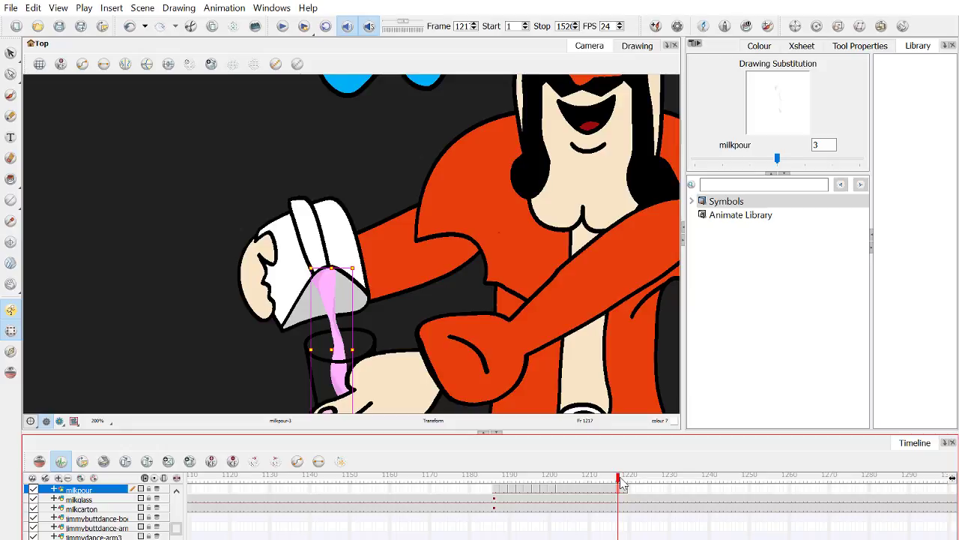
{"action": "left_click", "coordinate": [614, 487]}
{"action": "left_click", "coordinate": [691, 201]}
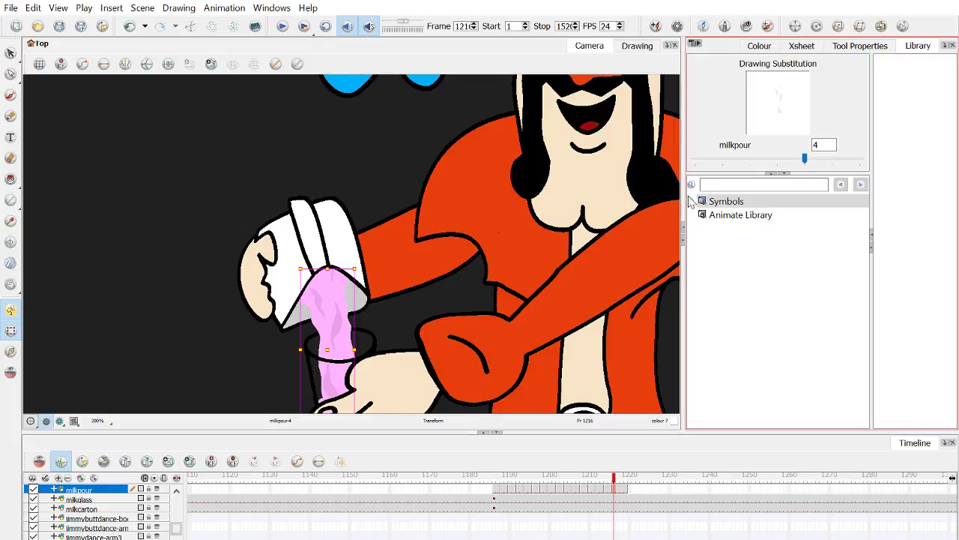
{"action": "left_click", "coordinate": [625, 483]}
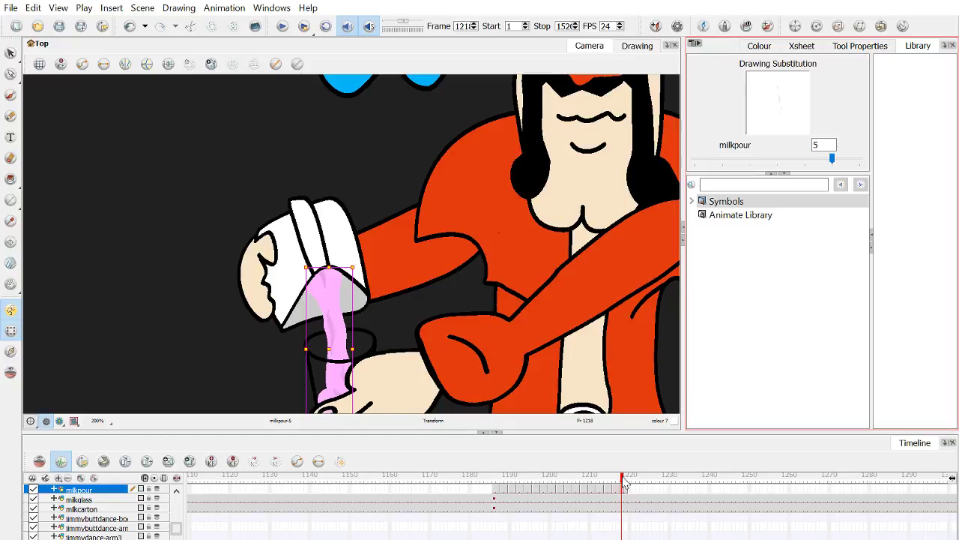
{"action": "left_click_drag", "start_coordinate": [625, 484], "coordinate": [634, 491]}
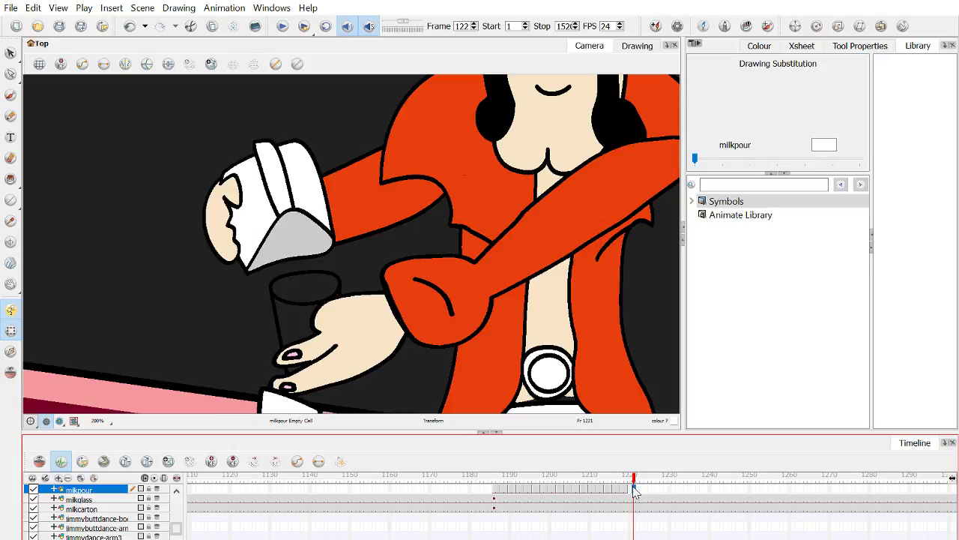
Step: Play back the milk-pouring cycle from frames 1206 and 1210 to check the motion
{"action": "left_click", "coordinate": [574, 488]}
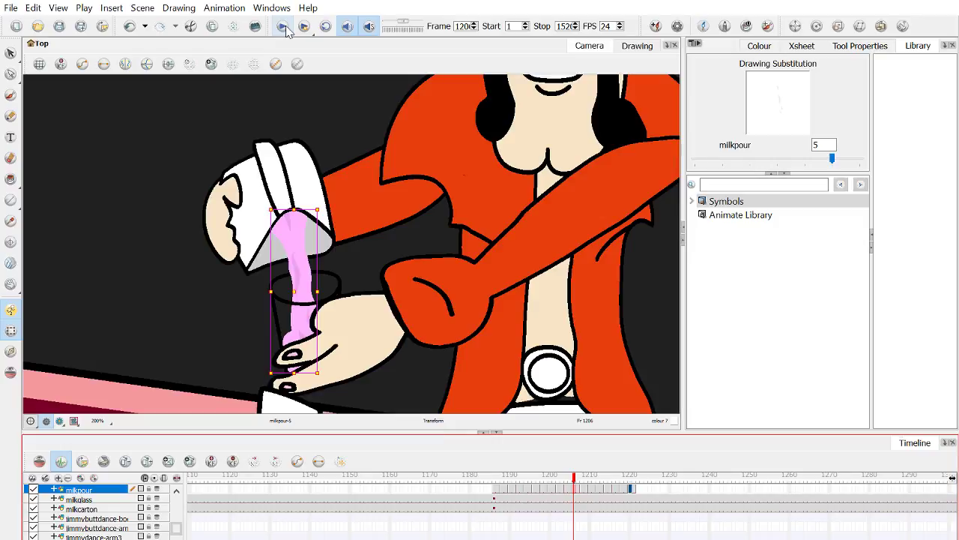
{"action": "left_click", "coordinate": [282, 27]}
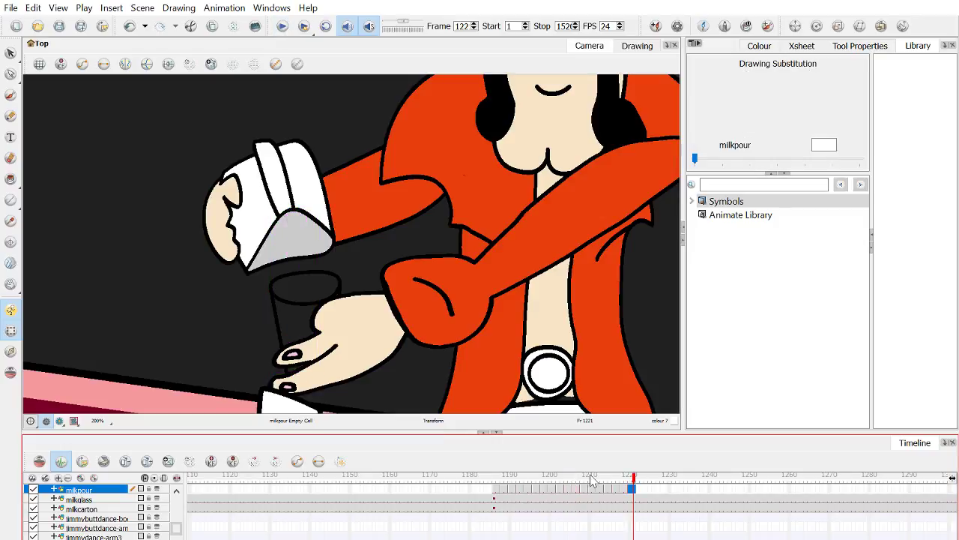
{"action": "left_click", "coordinate": [590, 479]}
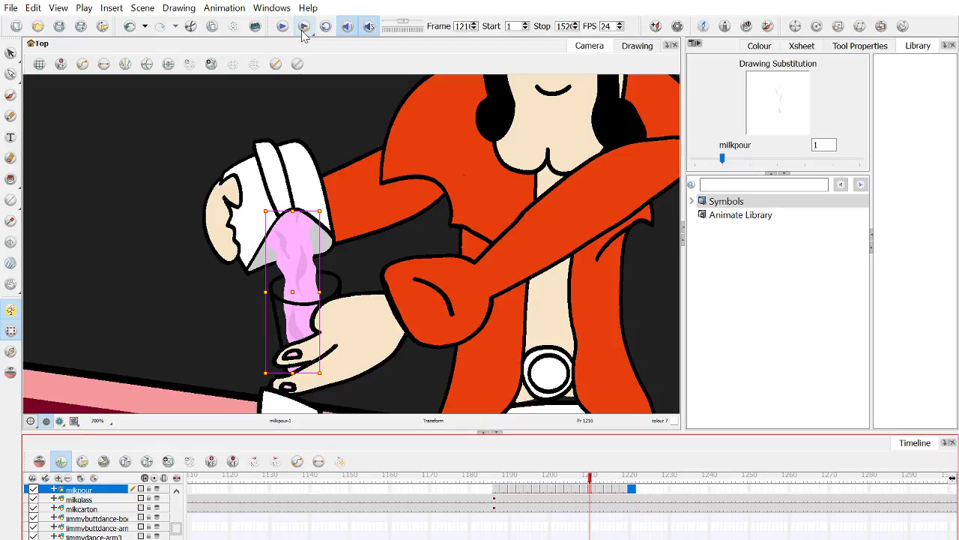
{"action": "left_click", "coordinate": [304, 27]}
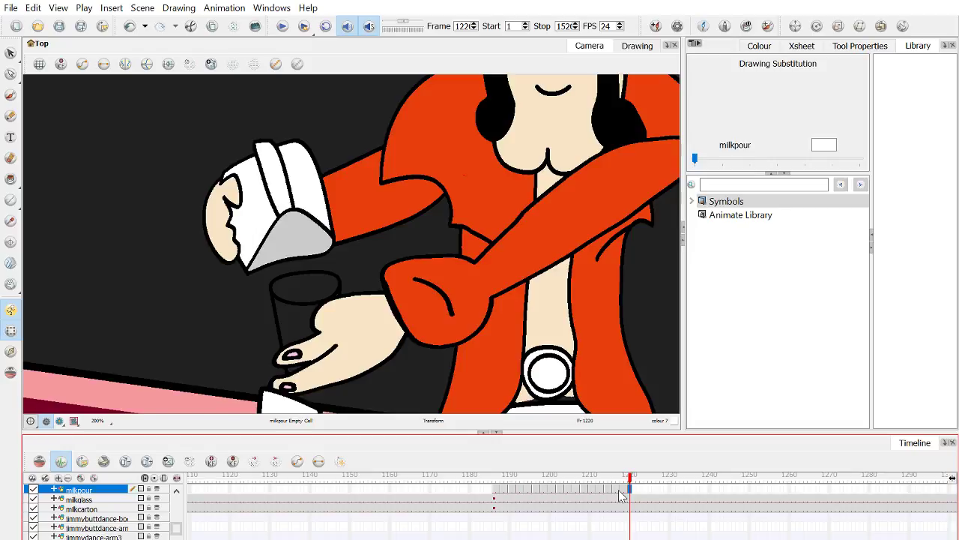
Step: Try shortening the milk stream from its top at frame 1219, using milkpour keyframes at frames 1218 and 1219
{"action": "left_click", "coordinate": [620, 490]}
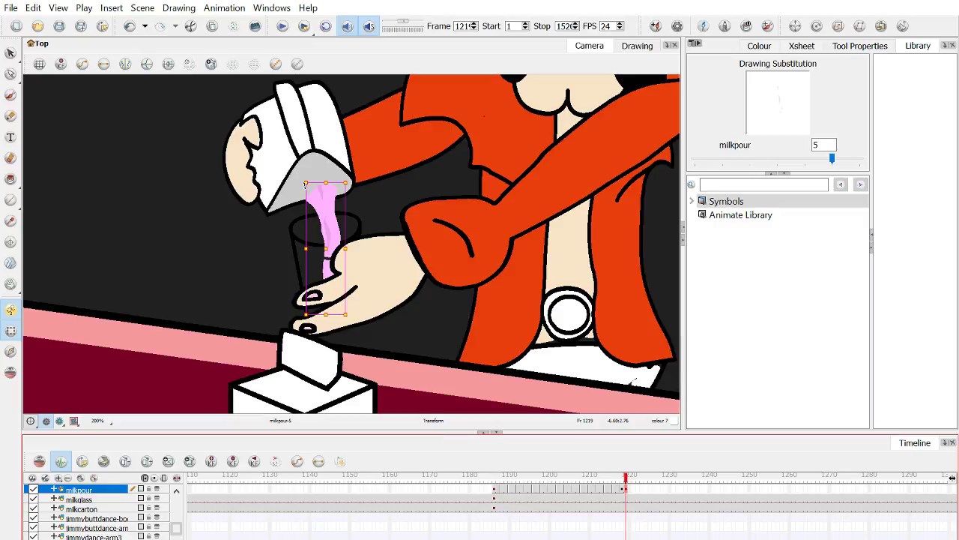
{"action": "left_click", "coordinate": [98, 360]}
{"action": "key", "text": ";"}
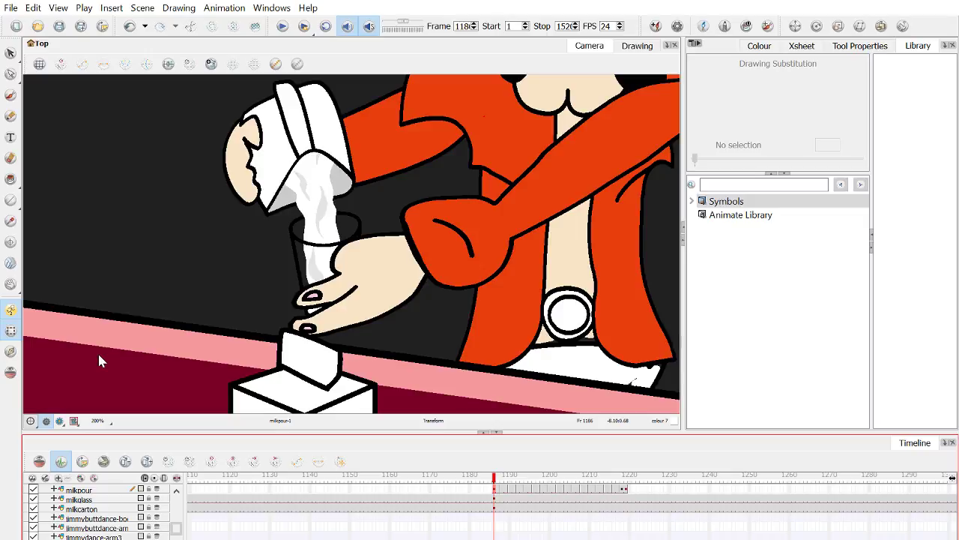
Step: Clear the milkpour keyframes and try drawing 6 at frame 1210, then undo the last change
{"action": "left_click", "coordinate": [494, 488]}
{"action": "left_click", "coordinate": [511, 478]}
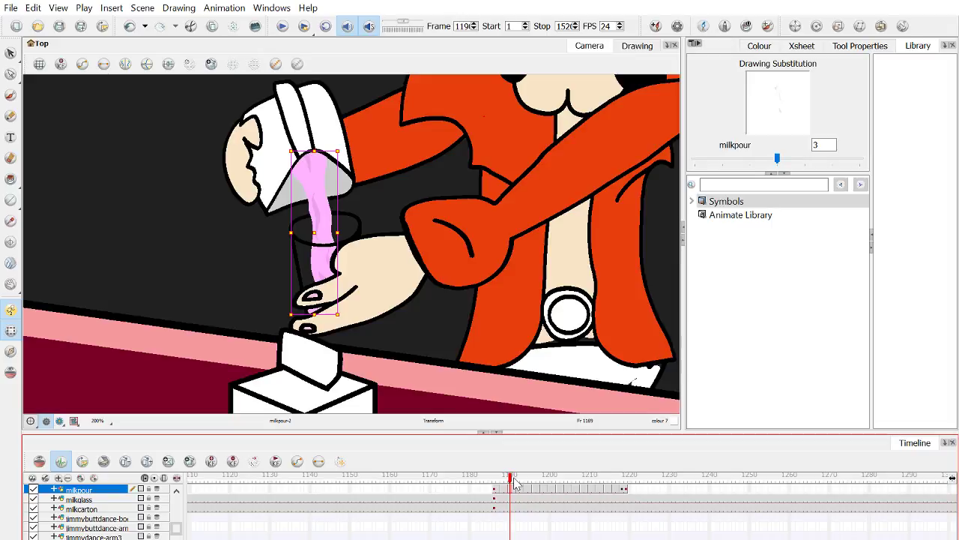
{"action": "left_click", "coordinate": [595, 477]}
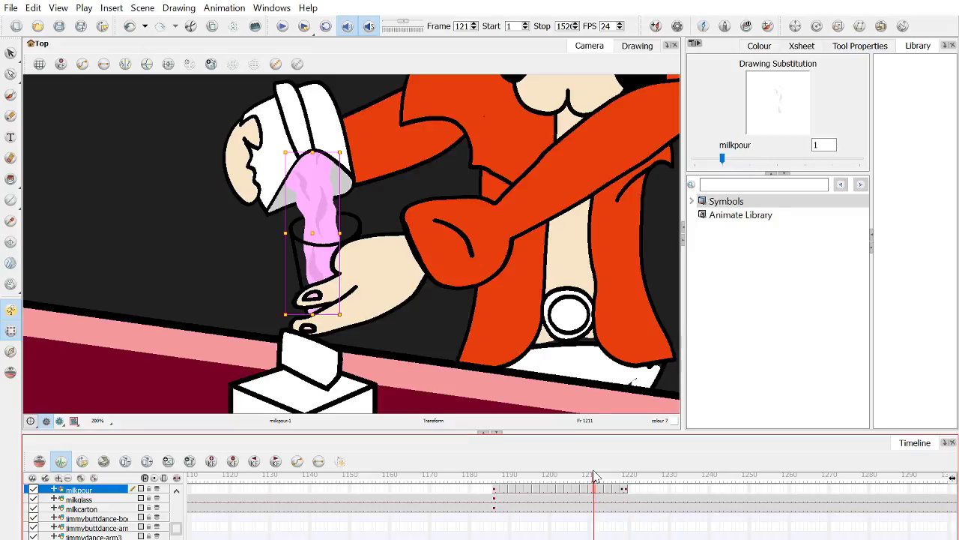
{"action": "left_click", "coordinate": [590, 477]}
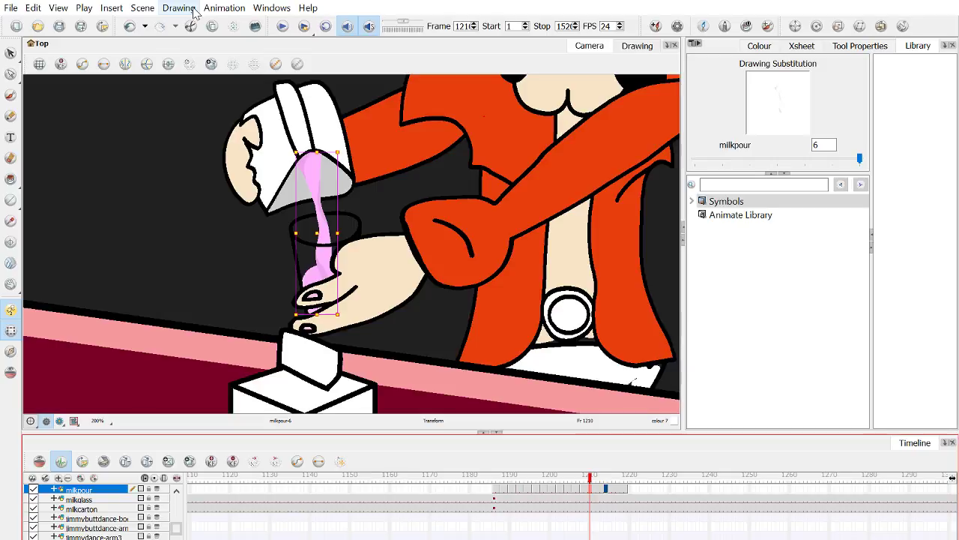
{"action": "key", "text": "ctrl+z"}
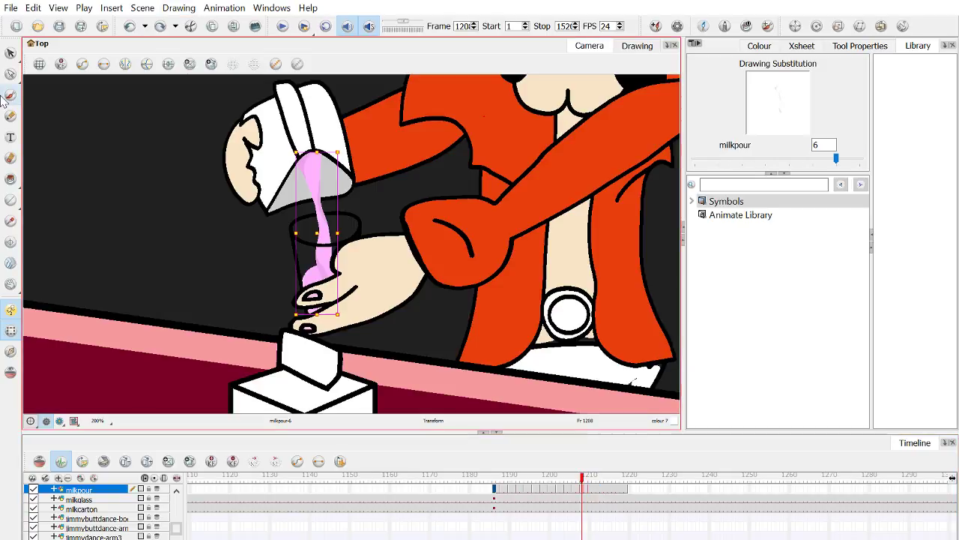
Step: Try adding rising milk beside the stream inside the glass on new milkpour drawings at frame 1210
{"action": "left_click", "coordinate": [588, 481]}
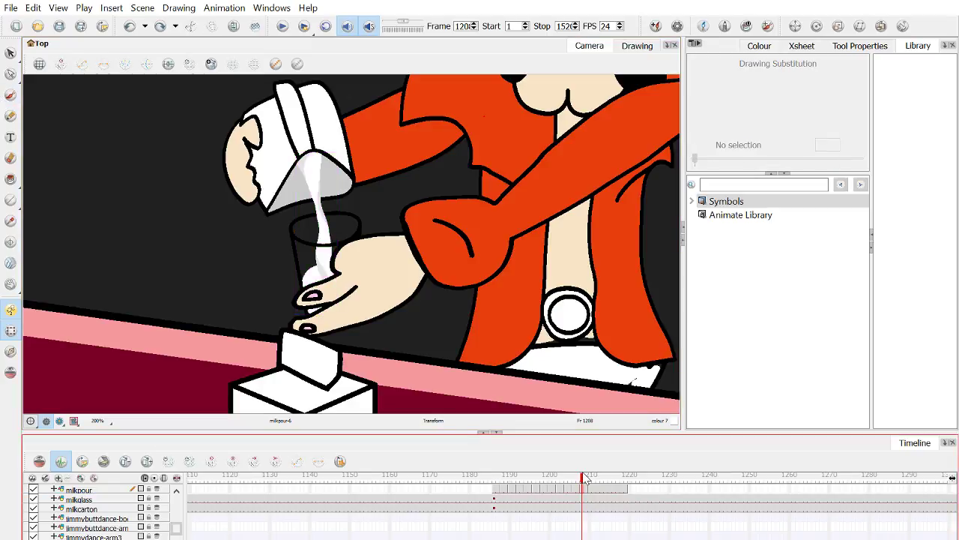
{"action": "left_click", "coordinate": [586, 476]}
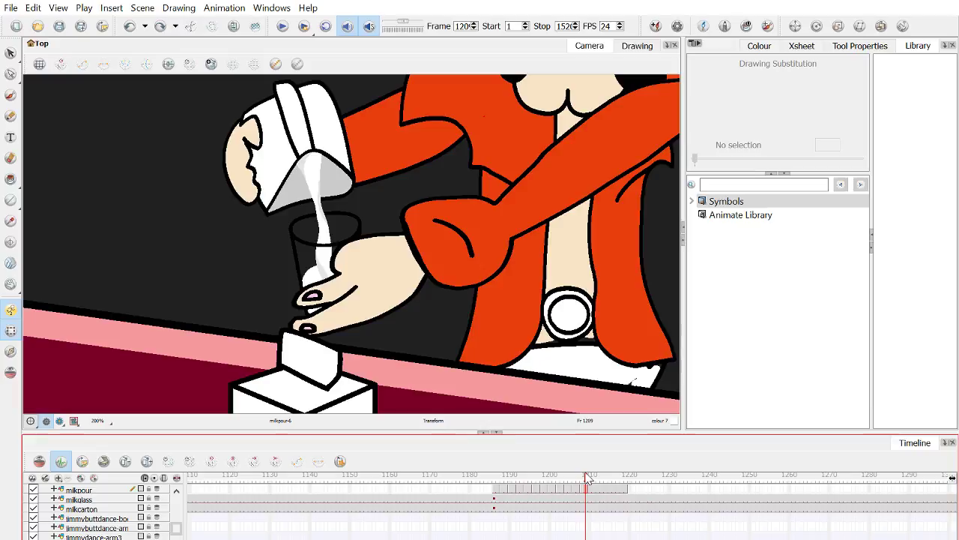
{"action": "key", "text": "period"}
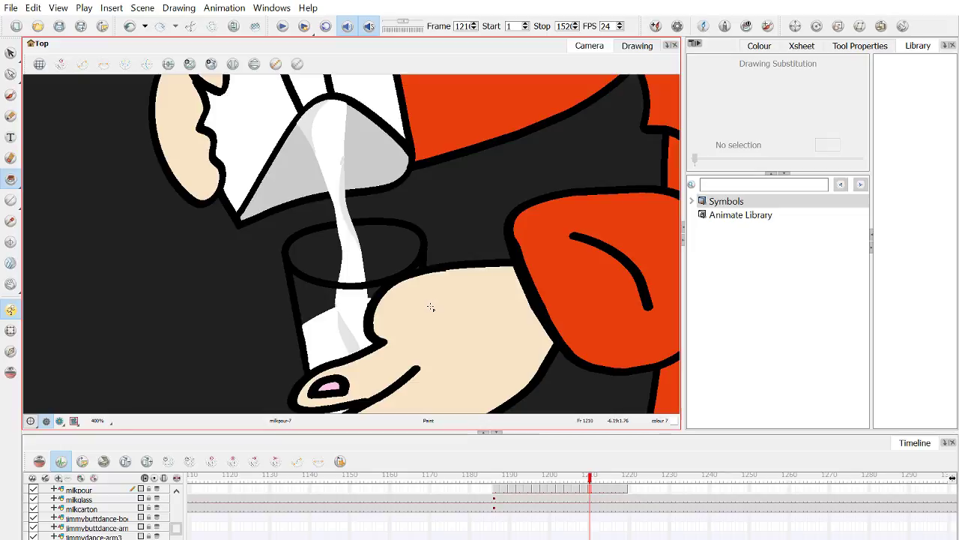
{"action": "left_click", "coordinate": [511, 477]}
{"action": "left_click", "coordinate": [589, 480]}
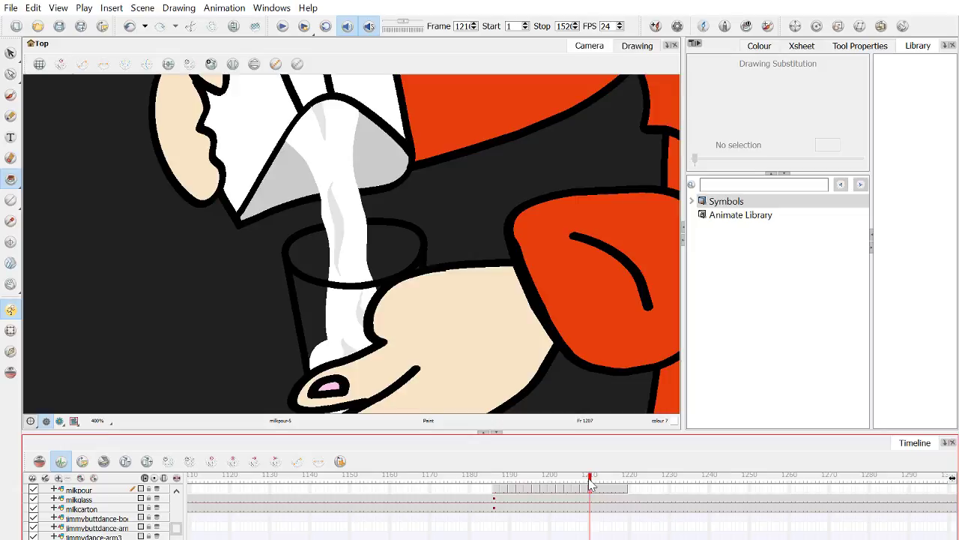
{"action": "left_click", "coordinate": [593, 483]}
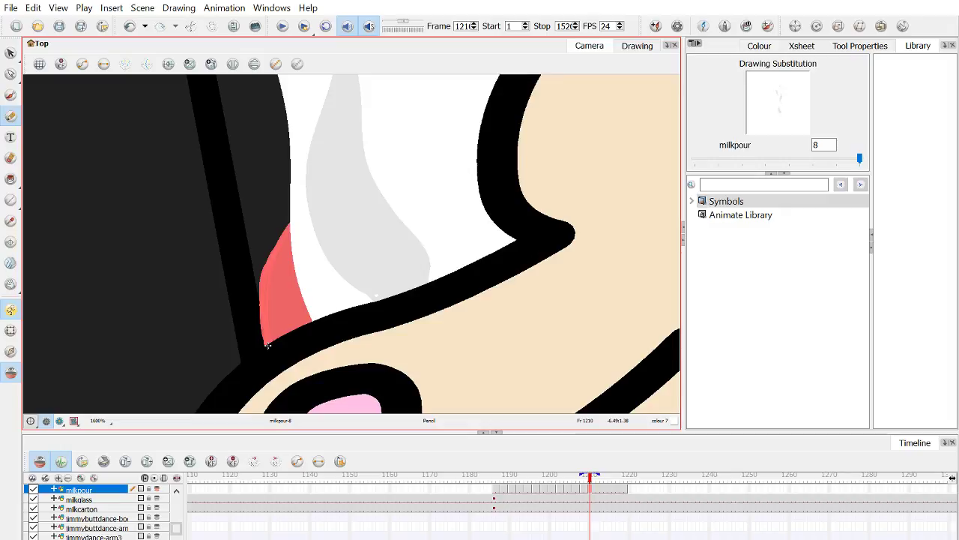
Step: At frame 1198, draw a white milk pool beside the stream in the glass on a separate milkpour drawing
{"action": "left_click", "coordinate": [588, 476]}
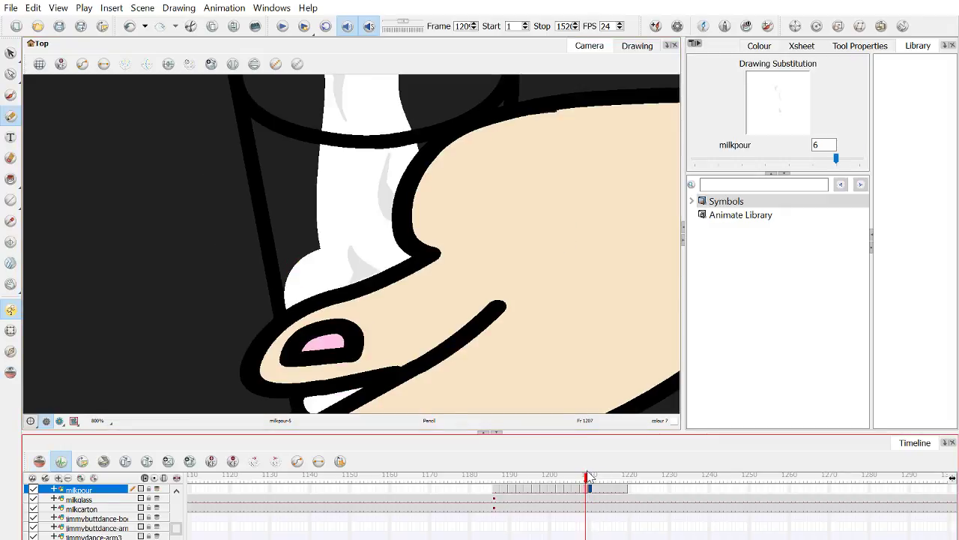
{"action": "mouse_move", "coordinate": [588, 477]}
{"action": "left_mouse_down"}
{"action": "mouse_move", "coordinate": [495, 484]}
{"action": "mouse_move", "coordinate": [542, 483]}
{"action": "left_mouse_up"}
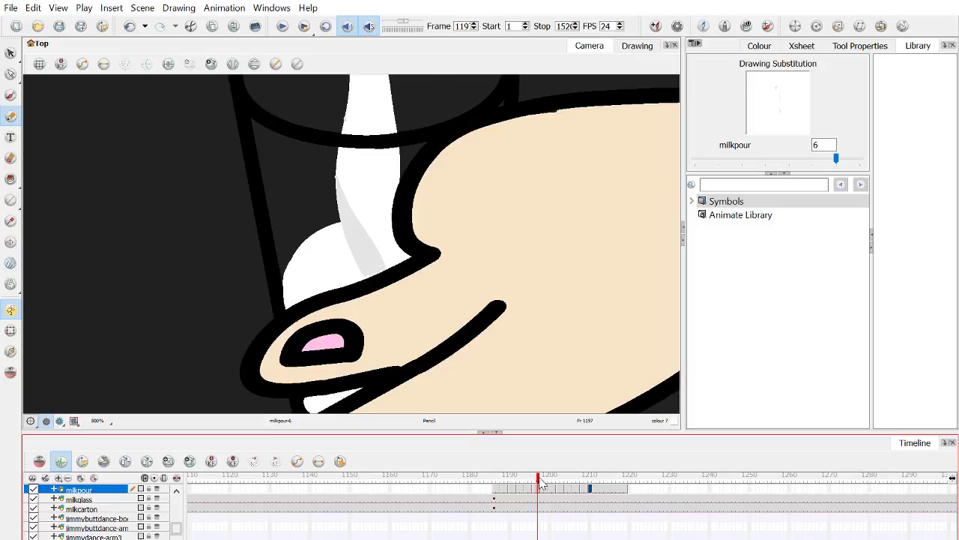
{"action": "left_click", "coordinate": [541, 484]}
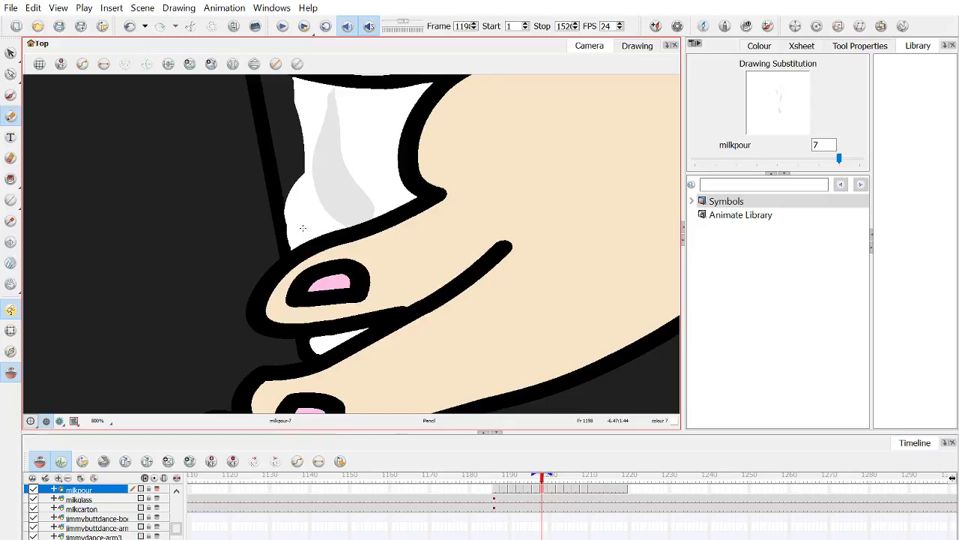
Step: At frame 1200, outline a higher milk level against the glass's side in white on a new milkpour drawing and paint it in
{"action": "key", "text": "period"}
{"action": "key", "text": "period"}
{"action": "scroll", "coordinate": [267, 264], "scroll_direction": "up", "scroll_amount": 2}
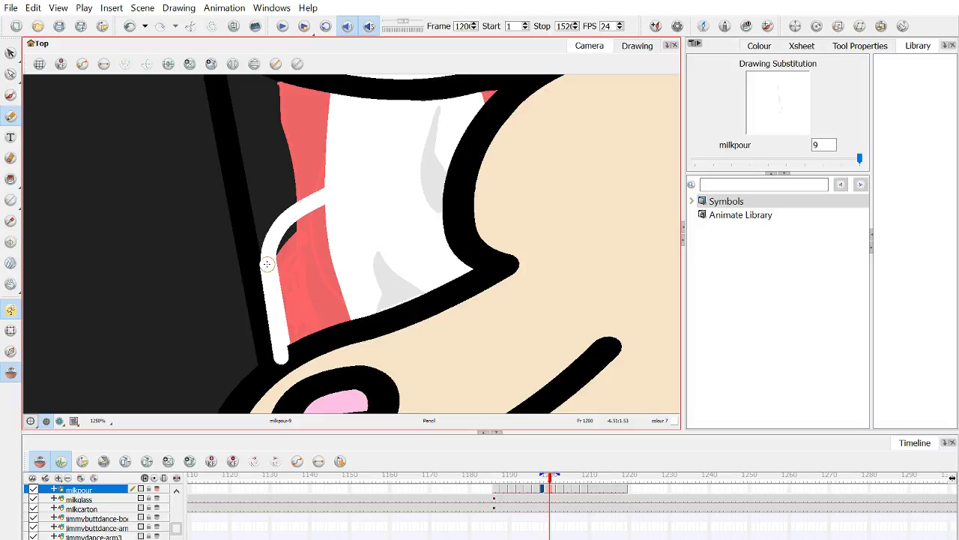
{"action": "scroll", "coordinate": [267, 264], "scroll_direction": "down", "scroll_amount": 2}
{"action": "key", "text": "alt+i"}
{"action": "scroll", "coordinate": [241, 262], "scroll_direction": "up", "scroll_amount": 2}
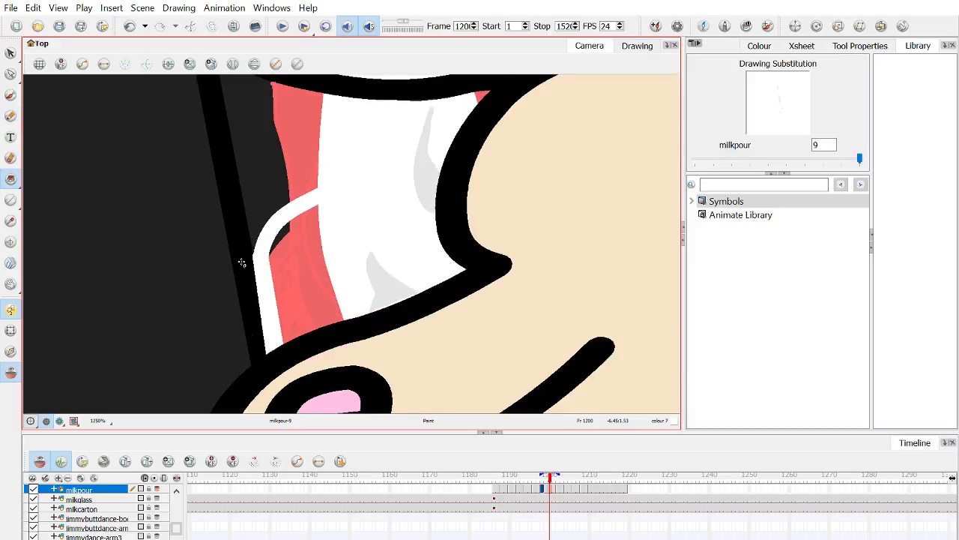
Step: Draw and fill the white milk pool progressively higher in the glass at frames 1202 to 1206 on new milkpour drawings
{"action": "key", "text": "alt+/"}
{"action": "left_click_drag", "start_coordinate": [339, 303], "coordinate": [331, 359]}
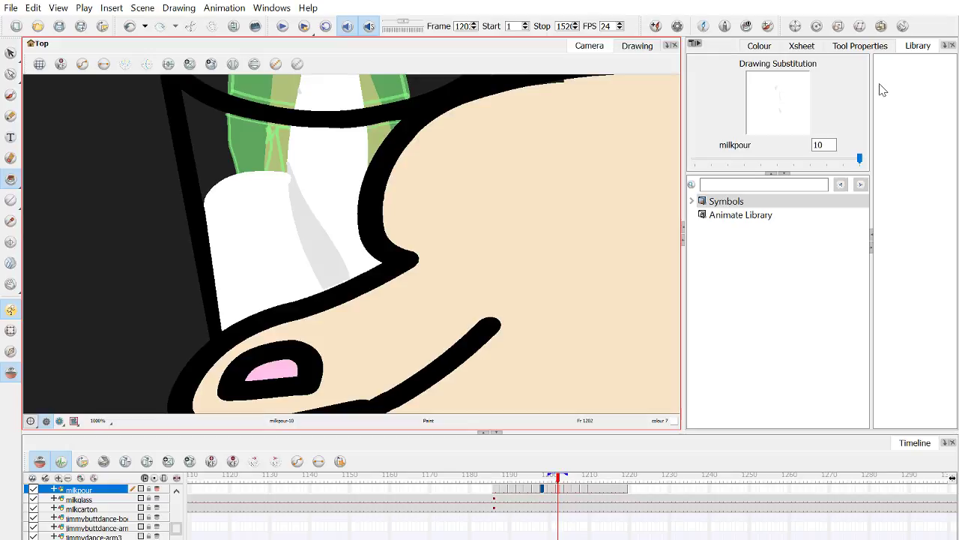
{"action": "key", "text": "alt+slash"}
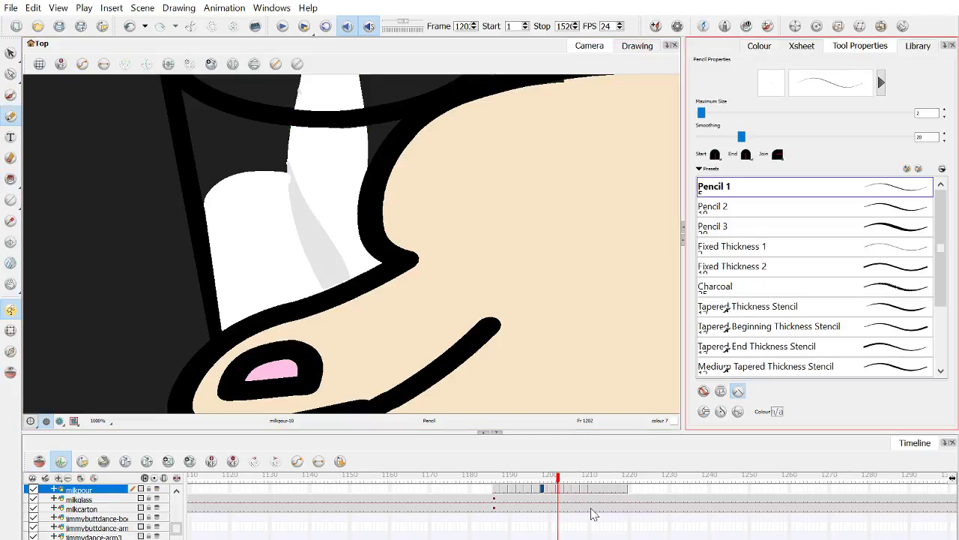
{"action": "left_click", "coordinate": [566, 477]}
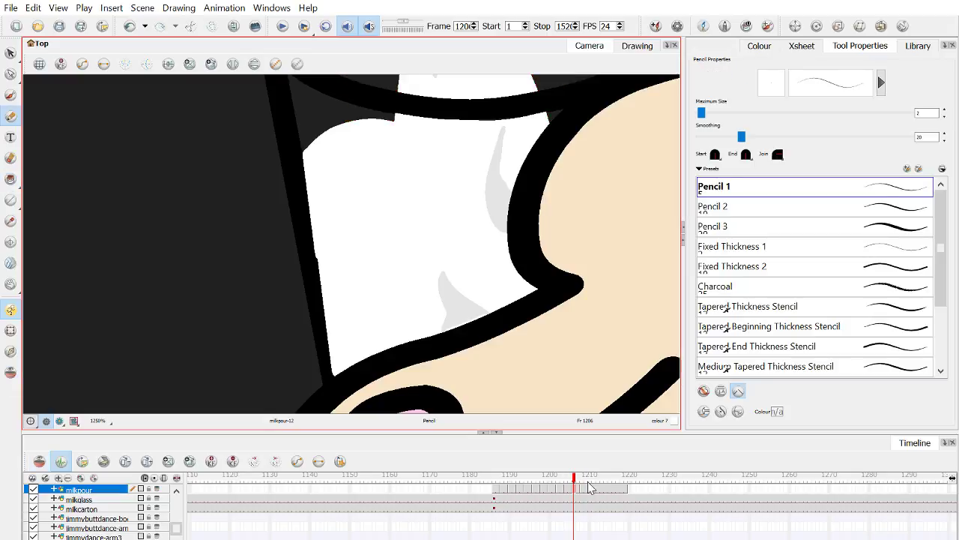
Step: Raise the white milk level at frames 1208 and 1210 until it nearly reaches the glass's front rim
{"action": "left_click", "coordinate": [585, 485]}
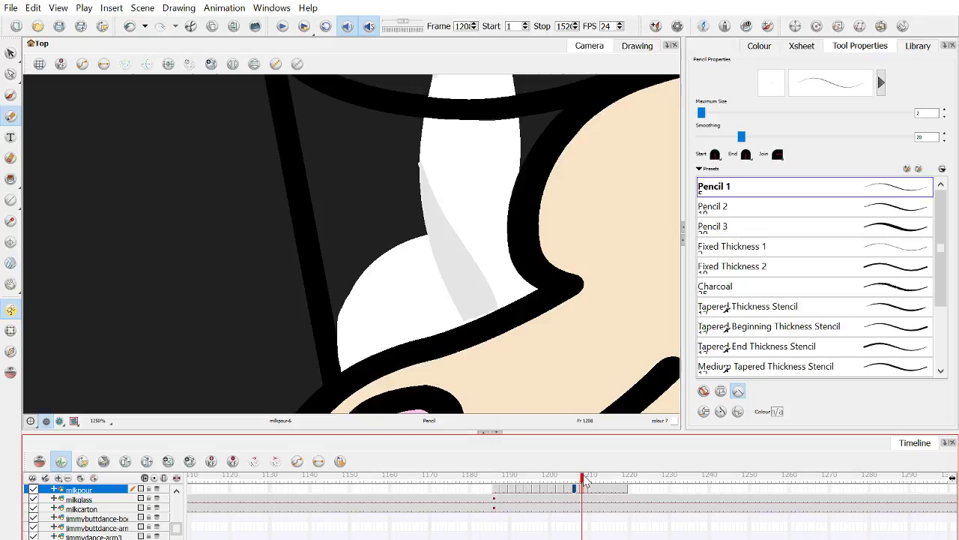
{"action": "key", "text": "alt+i"}
{"action": "key", "text": "period"}
{"action": "key", "text": "period"}
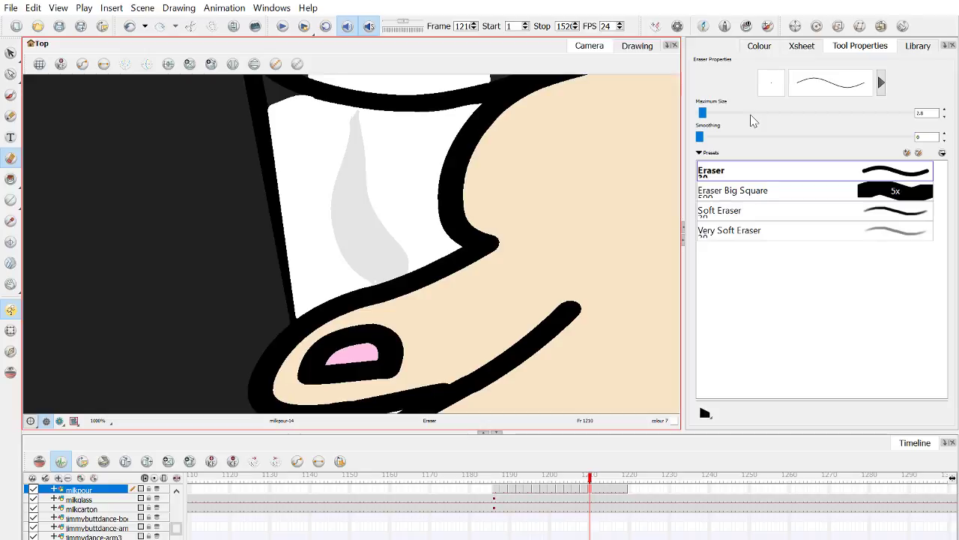
Step: Try erasing a small spot at the lower-left edge of the milk in the glass and undo it
{"action": "mouse_move", "coordinate": [300, 317]}
{"action": "left_mouse_down"}
{"action": "mouse_move", "coordinate": [269, 182]}
{"action": "mouse_move", "coordinate": [298, 320]}
{"action": "left_mouse_up"}
{"action": "key", "text": "ctrl+z"}
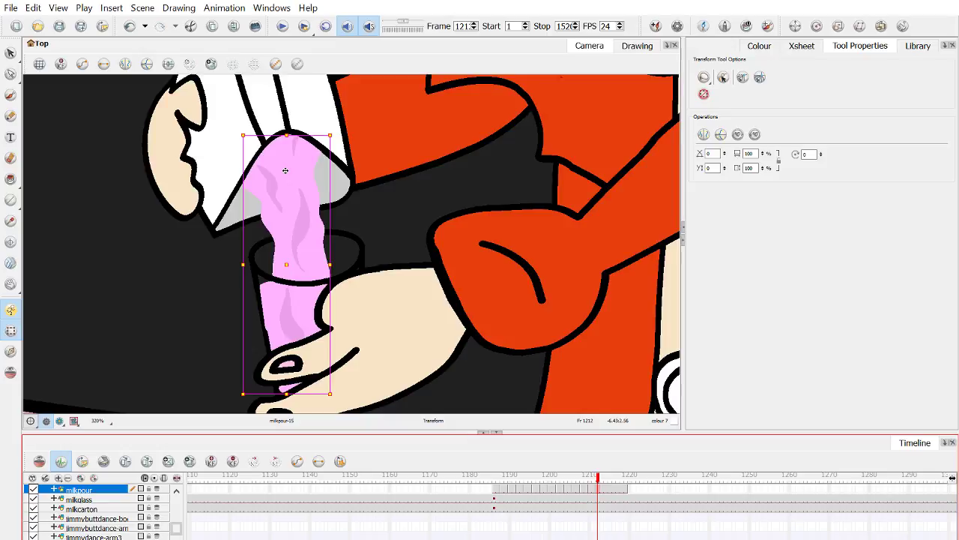
Step: Select the poured milk stream's artwork in the milkpour drawing at frame 1212 and reposition it under the carton opening
{"action": "key", "text": "alt+s"}
{"action": "key", "text": "2"}
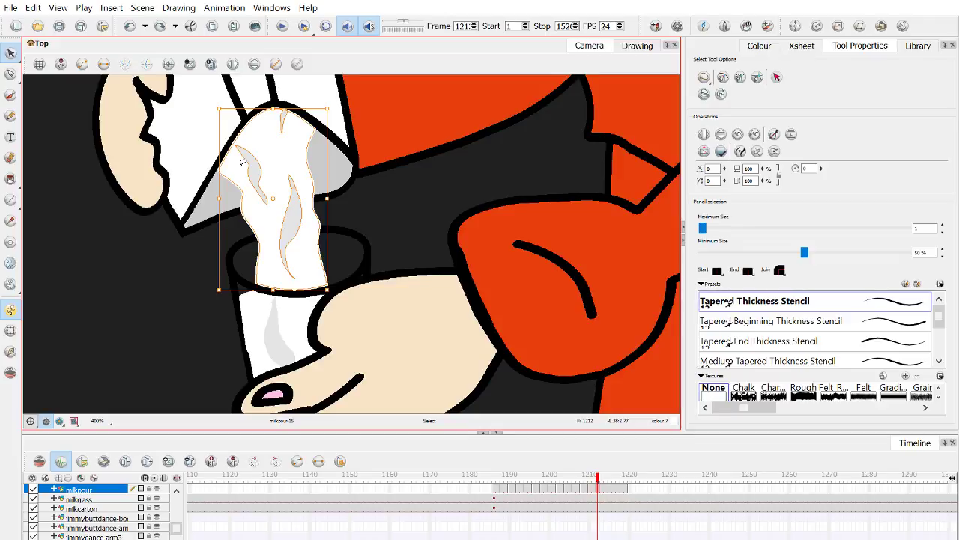
{"action": "key", "text": "shift+t"}
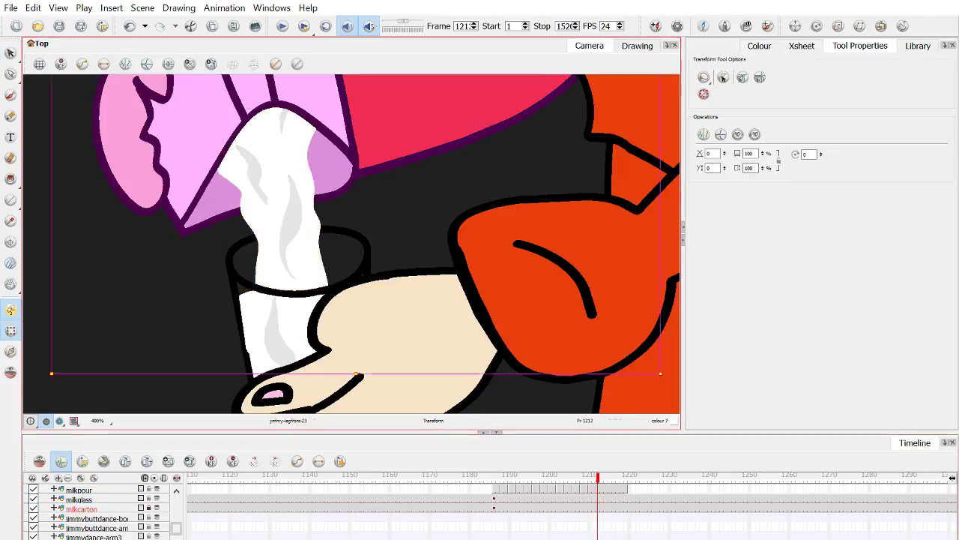
{"action": "left_click", "coordinate": [242, 162]}
{"action": "scroll", "coordinate": [105, 514], "scroll_direction": "down", "scroll_amount": 5}
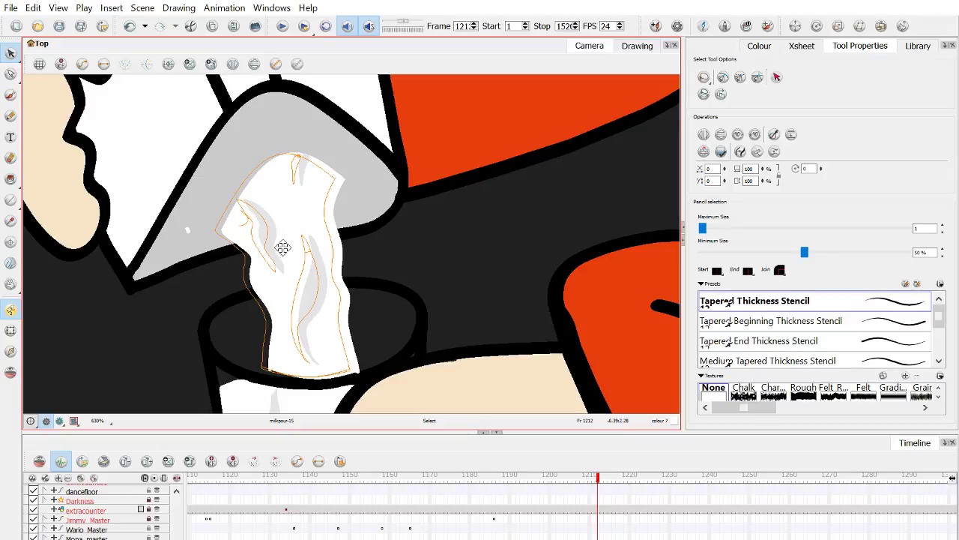
{"action": "scroll", "coordinate": [258, 263], "scroll_direction": "down", "scroll_amount": 3}
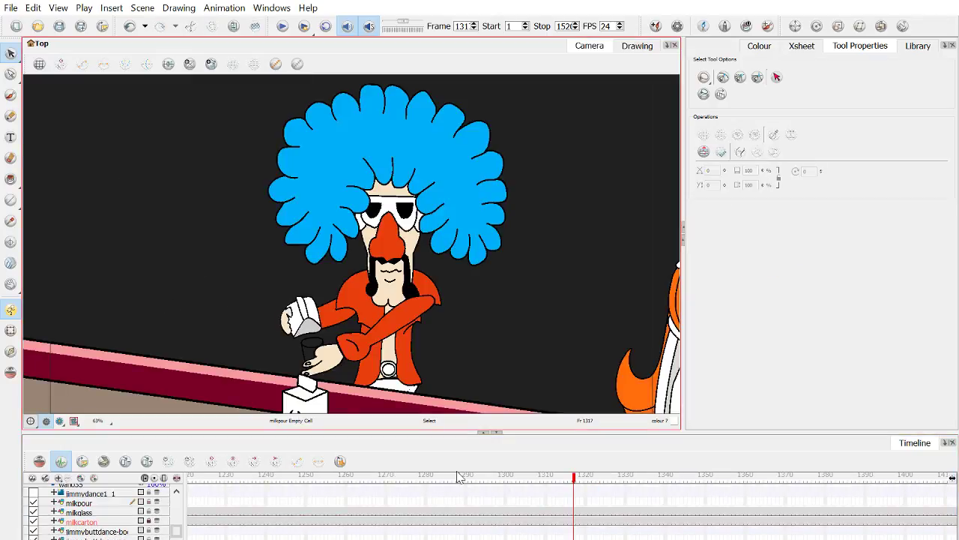
Step: Set Jimmy's mouth drawing substitution to 10 at frame 1259 and to 13 at frame 1261
{"action": "left_click", "coordinate": [268, 478]}
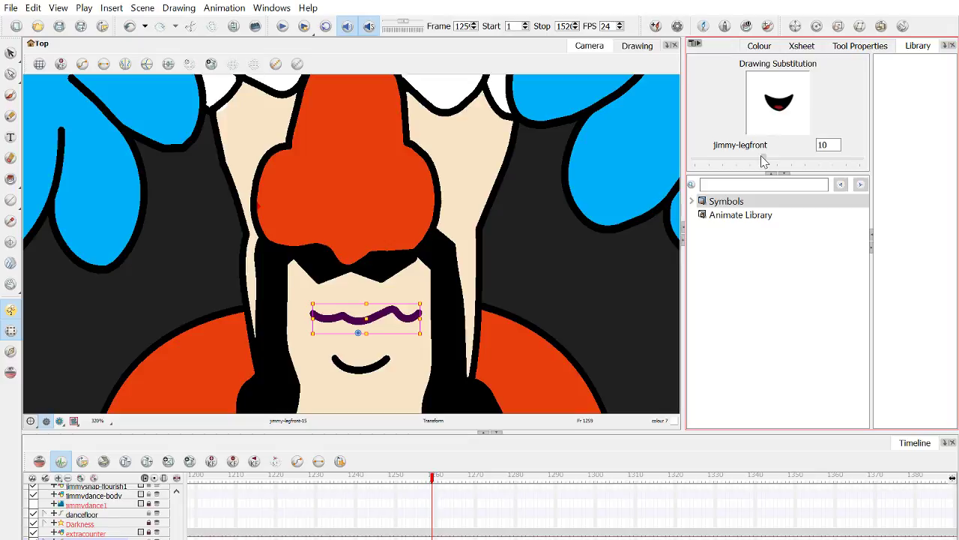
{"action": "left_click", "coordinate": [762, 158]}
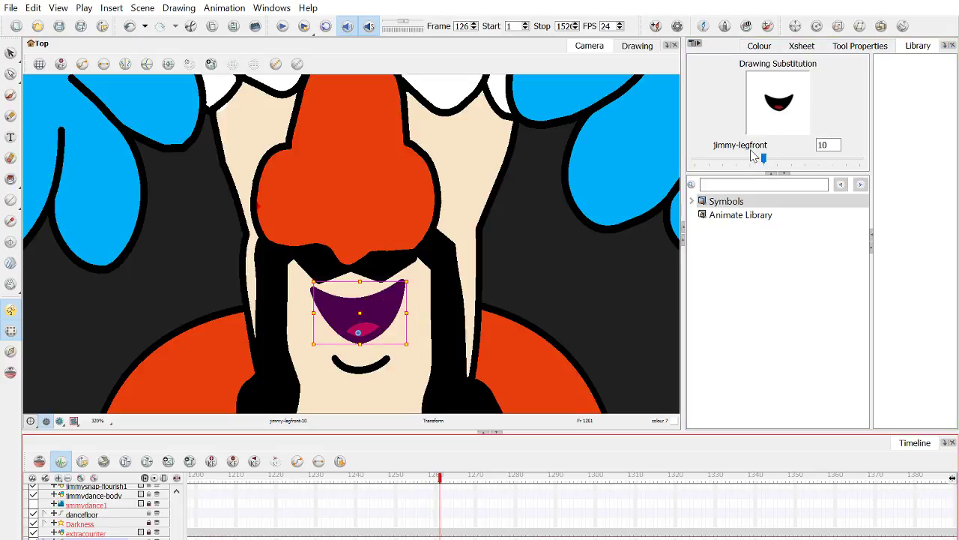
{"action": "left_click_drag", "start_coordinate": [763, 158], "coordinate": [784, 158]}
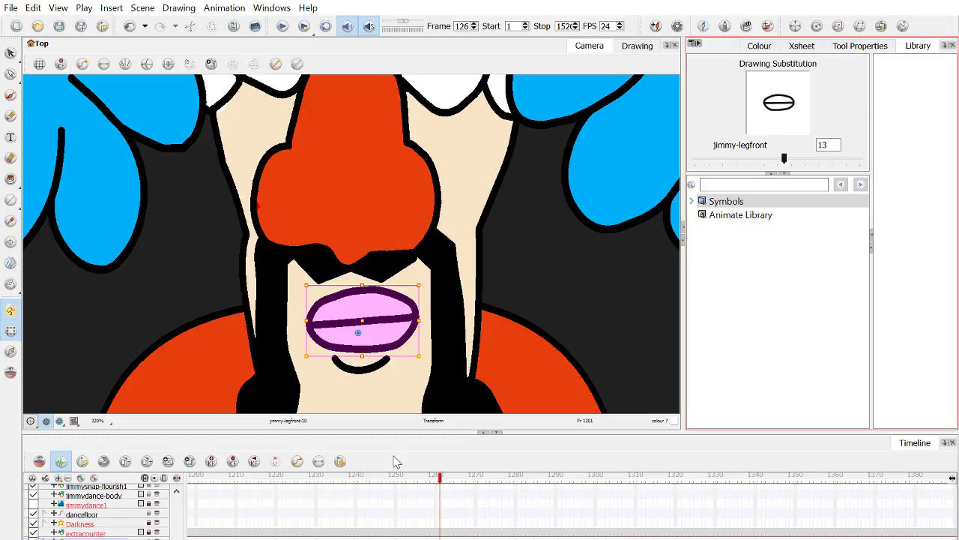
Step: Set Jimmy's mouth drawing substitution to 9 at frame 1273 and to 10 at frame 1276
{"action": "left_click", "coordinate": [448, 476]}
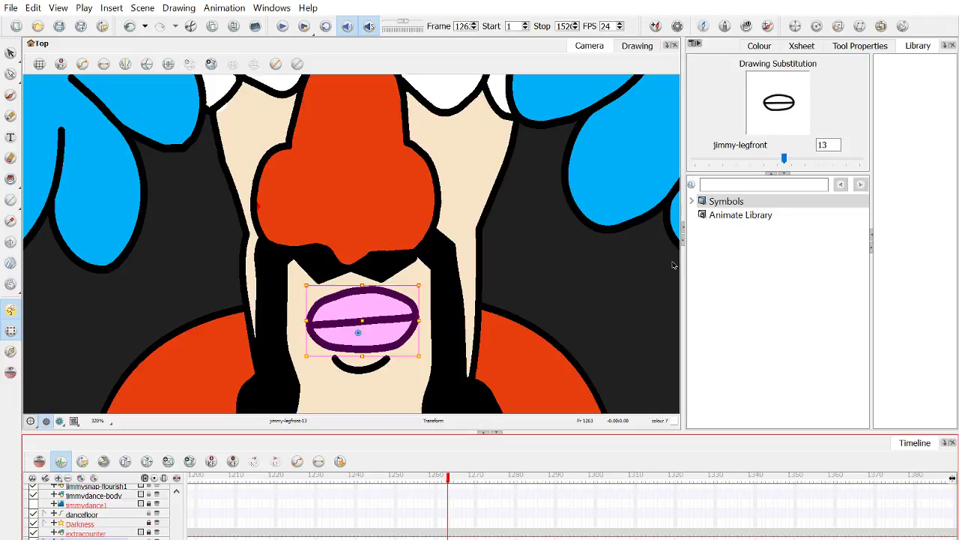
{"action": "left_click", "coordinate": [758, 160]}
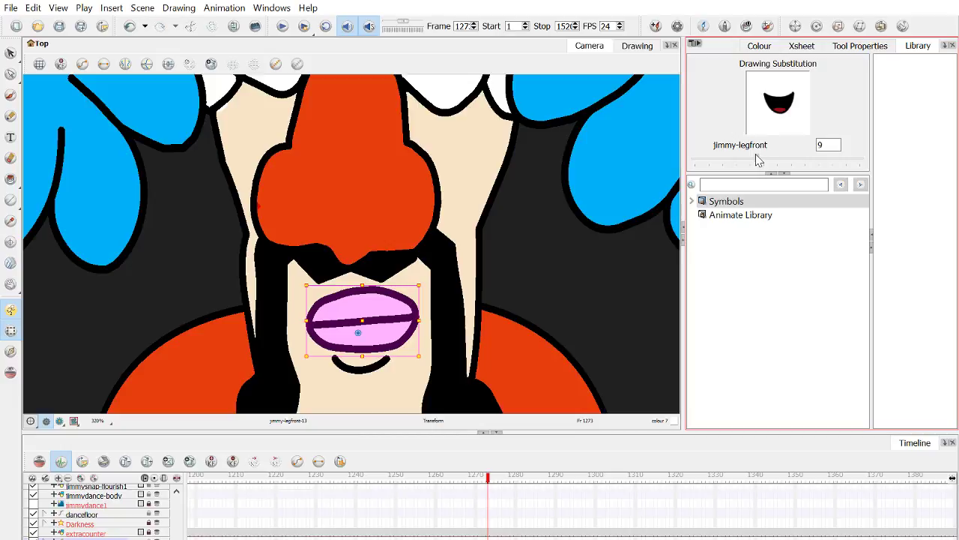
{"action": "left_click", "coordinate": [504, 477]}
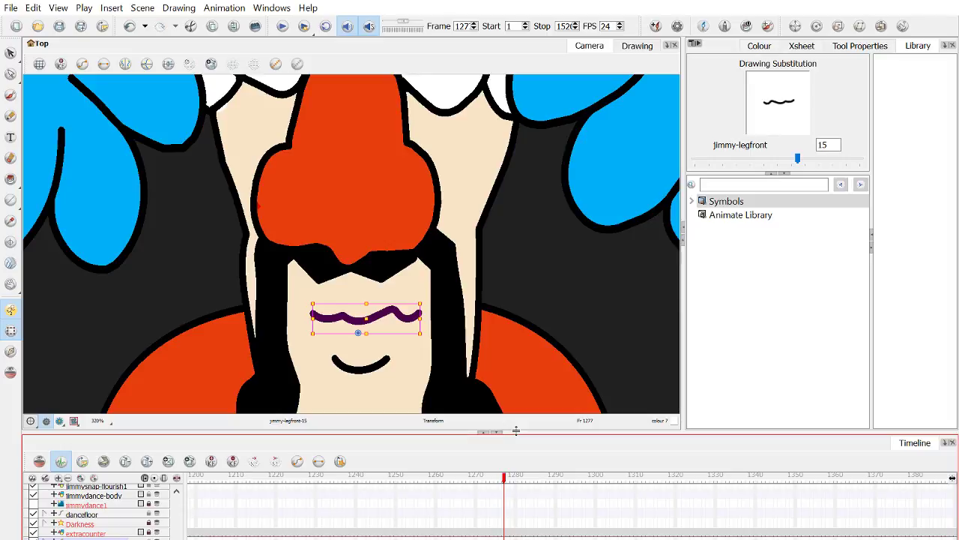
{"action": "left_click_drag", "start_coordinate": [797, 157], "coordinate": [759, 167]}
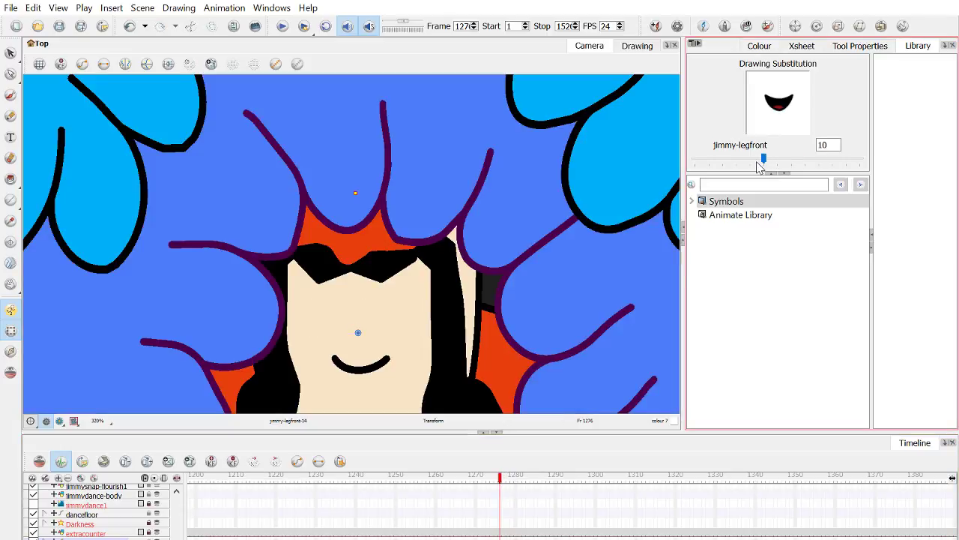
Step: Set Jimmy's mouth drawing substitution to 9 at frame 1283 and to 15 at frame 1290
{"action": "key", "text": "period"}
{"action": "key", "text": "period"}
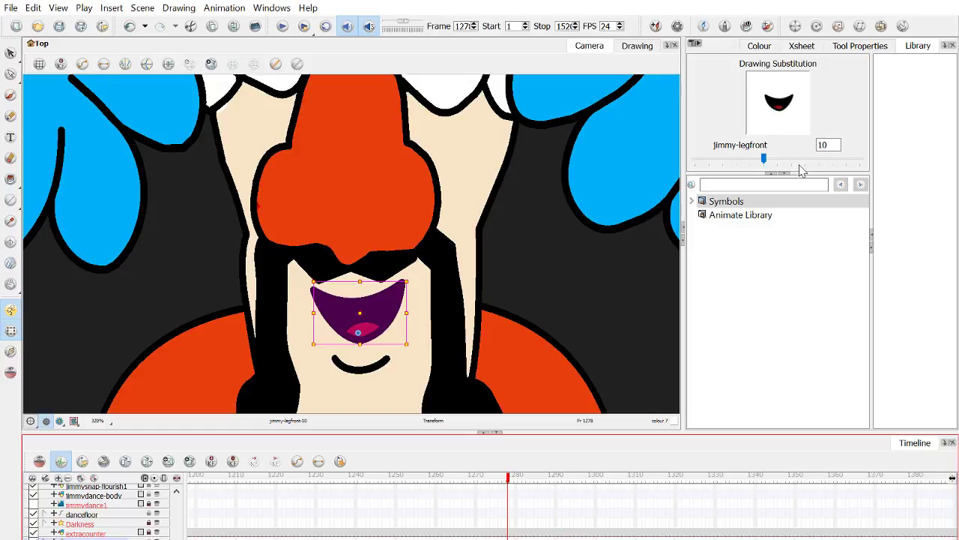
{"action": "left_click", "coordinate": [526, 489]}
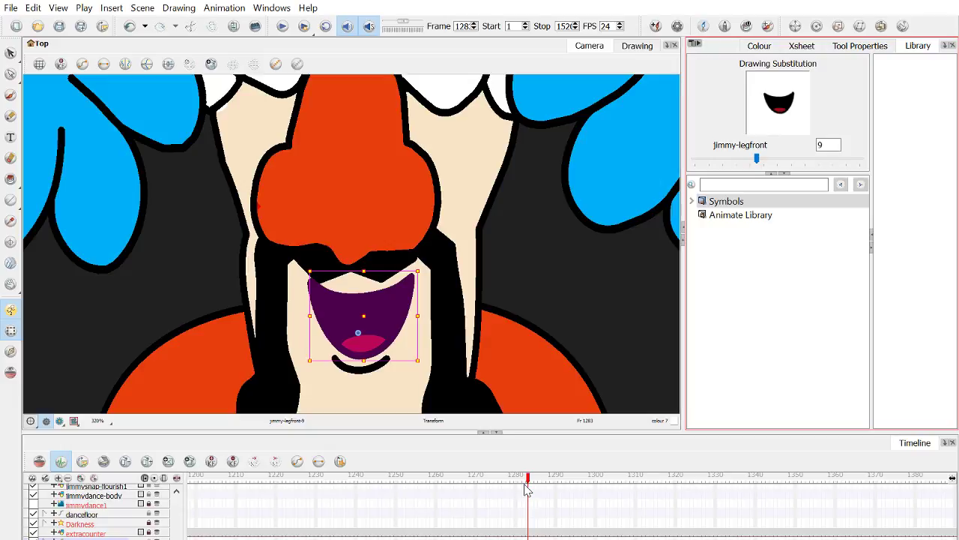
{"action": "left_click_drag", "start_coordinate": [527, 489], "coordinate": [558, 482]}
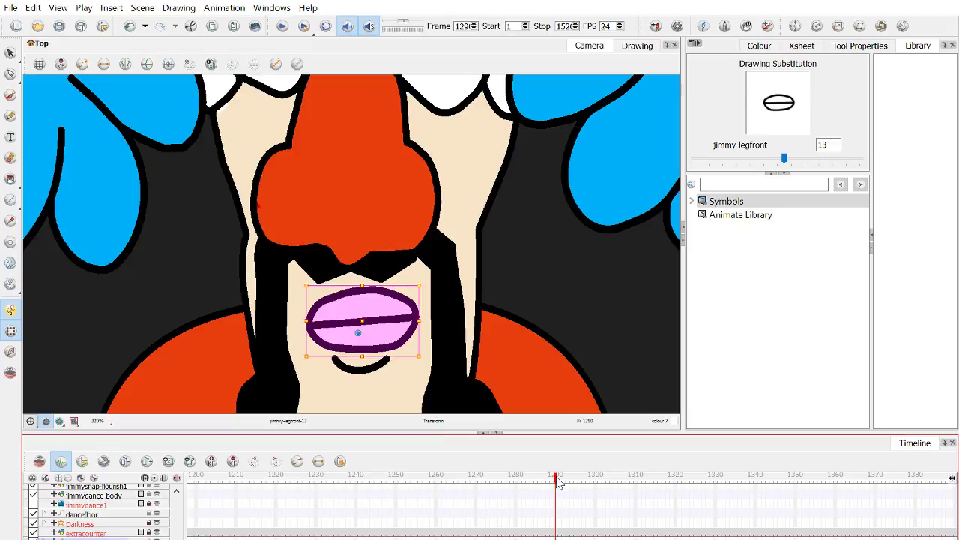
{"action": "key", "text": "bracketright"}
{"action": "key", "text": "bracketright"}
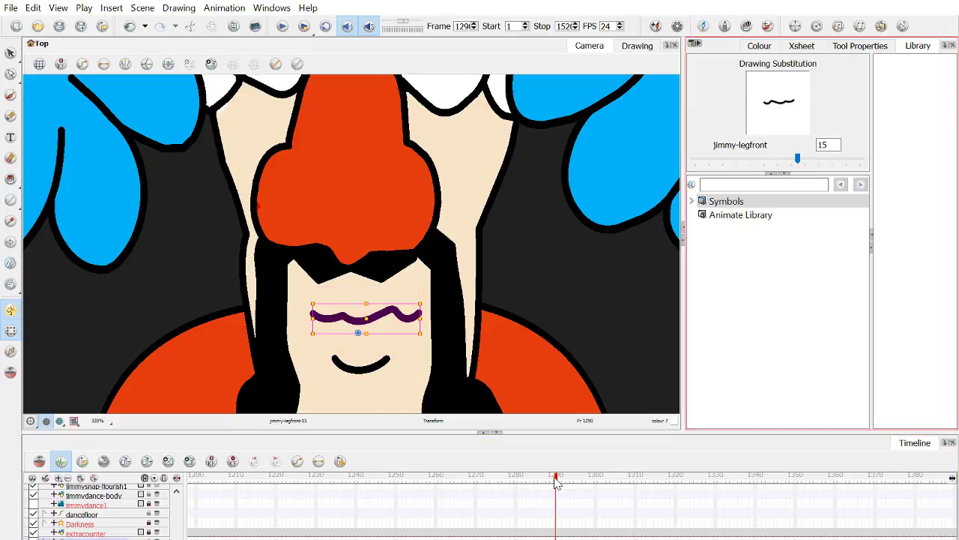
Step: Set Jimmy's mouth drawing substitution to 9 at frame 1301 and to 15 at frames 1306 and 1310
{"action": "left_click", "coordinate": [560, 478]}
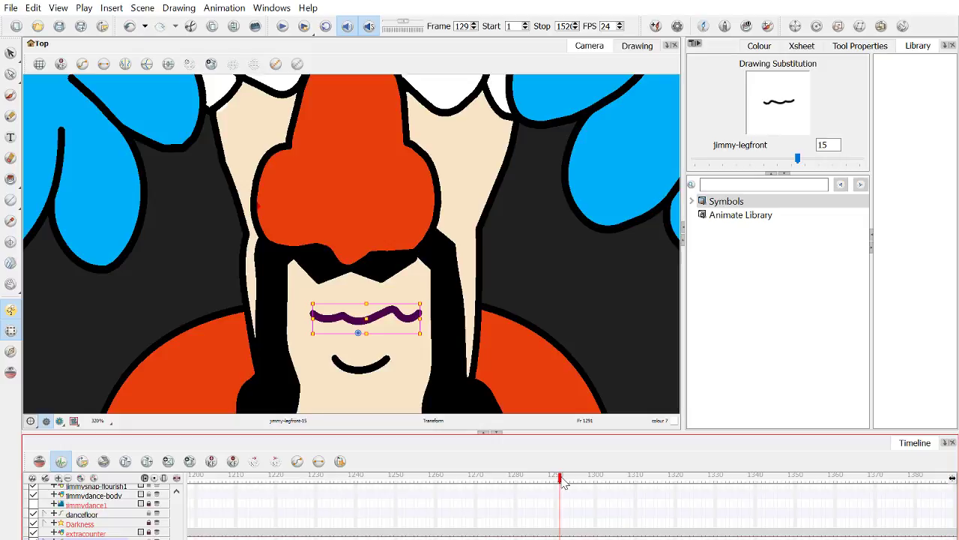
{"action": "left_click_drag", "start_coordinate": [563, 483], "coordinate": [606, 520]}
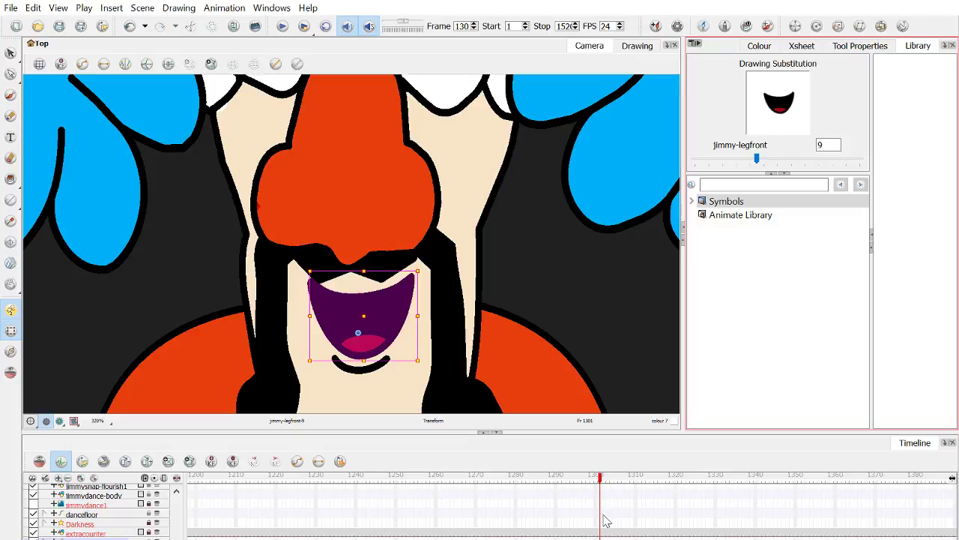
{"action": "left_click", "coordinate": [621, 480]}
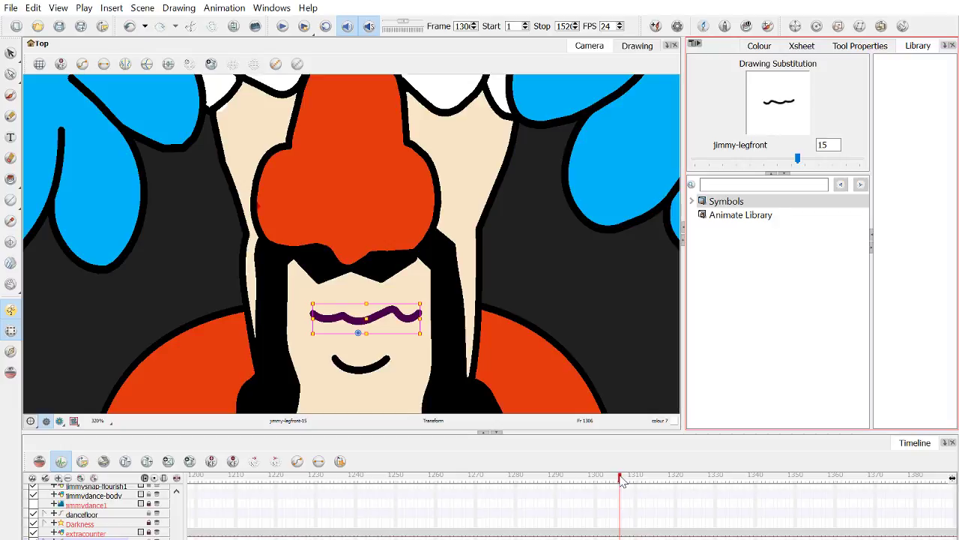
{"action": "left_click", "coordinate": [636, 478]}
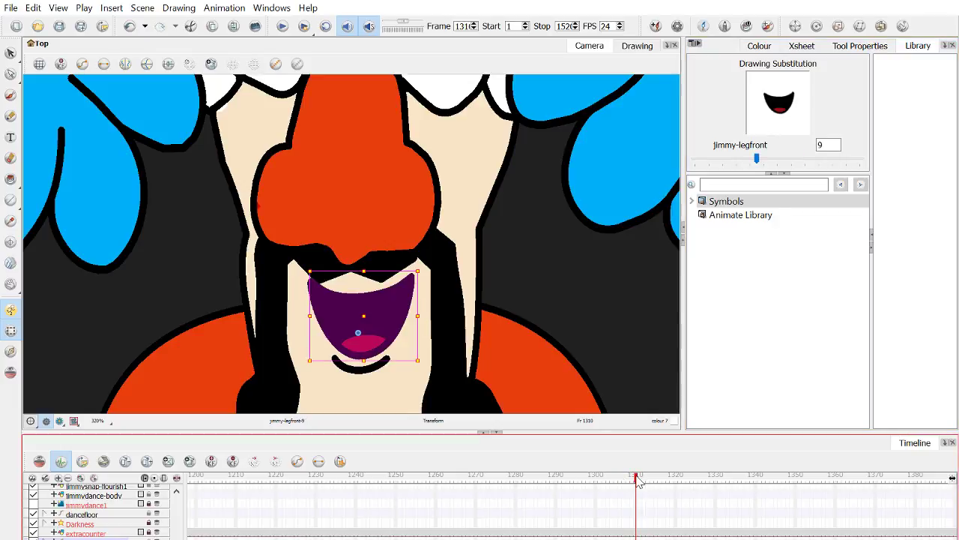
{"action": "left_click_drag", "start_coordinate": [757, 159], "coordinate": [798, 159]}
{"action": "left_click", "coordinate": [641, 482]}
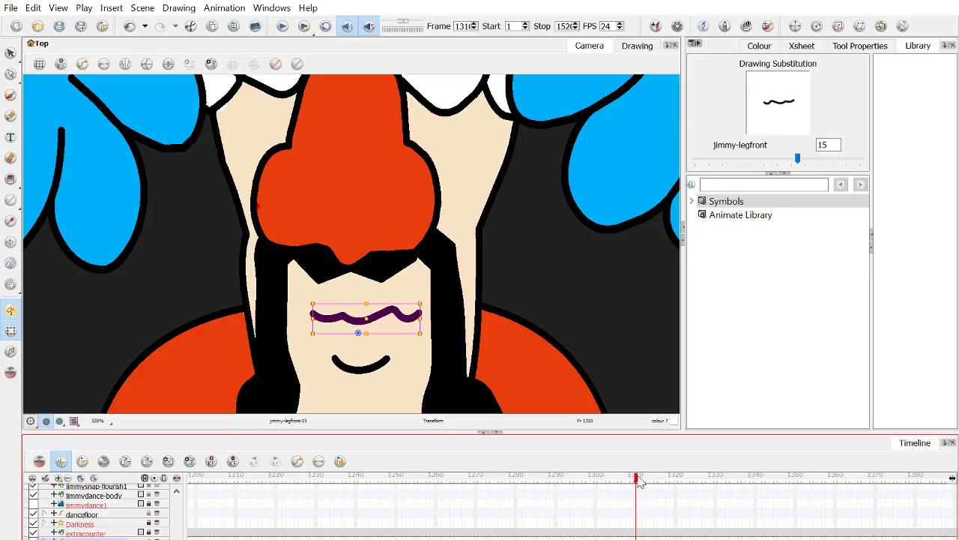
Step: Play back the scene and scrub from frame 1135 to frame 1327 to review the mouth movement and milk pour
{"action": "key", "text": "Return"}
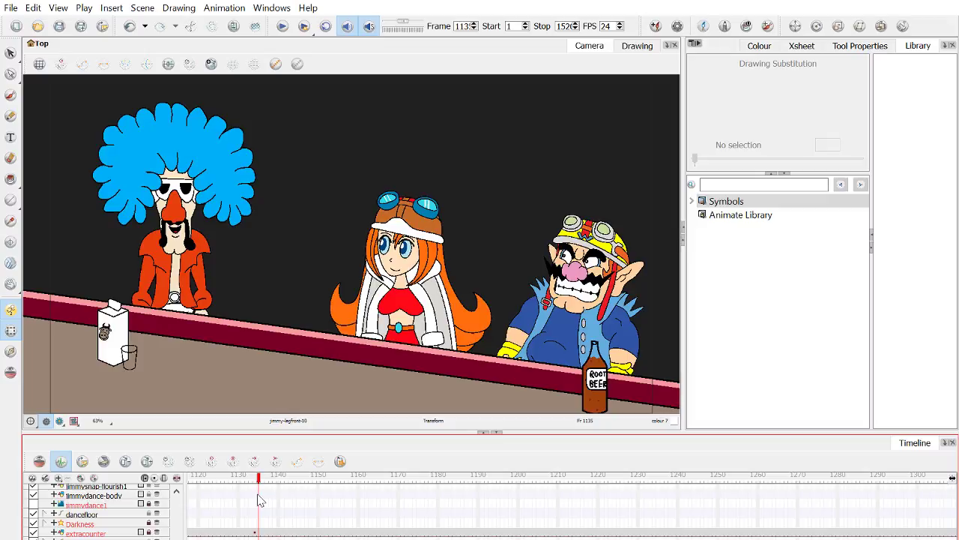
{"action": "left_click_drag", "start_coordinate": [259, 500], "coordinate": [576, 489]}
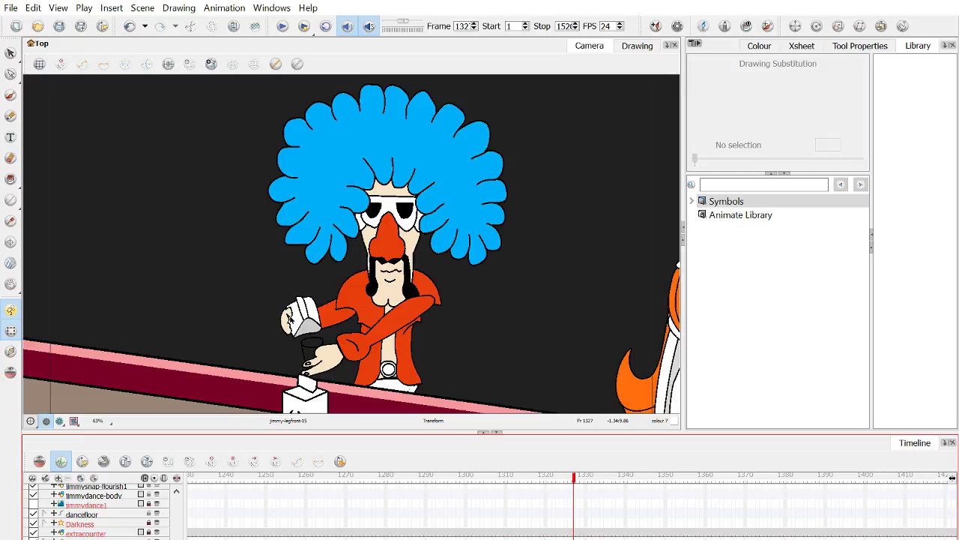
Step: Examine Jimmy's mouth and face up close at frame 1372
{"action": "left_click", "coordinate": [673, 477]}
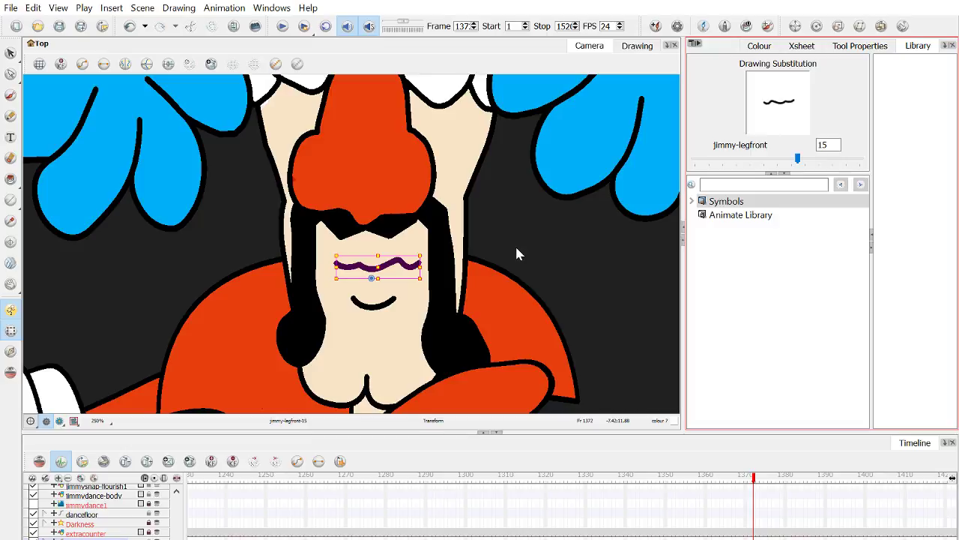
{"action": "left_click", "coordinate": [392, 258]}
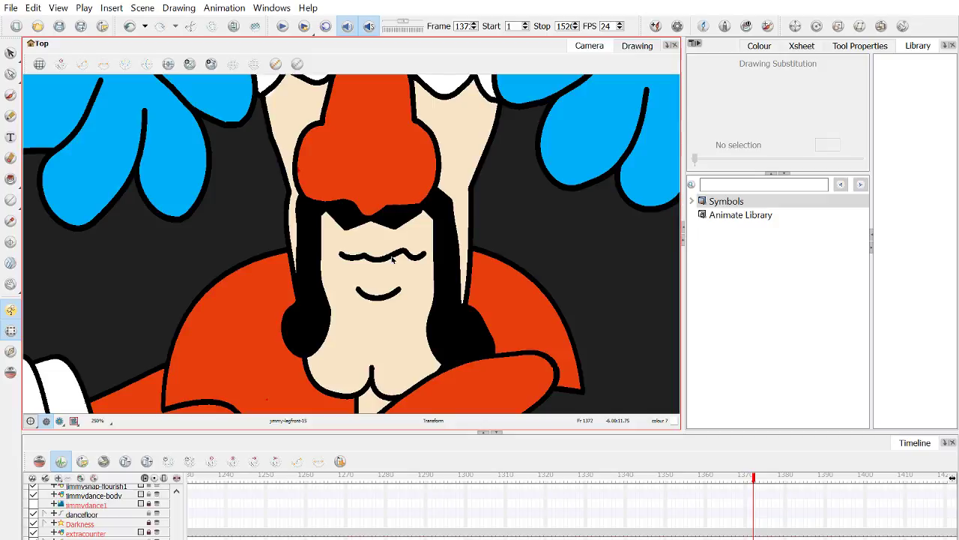
{"action": "scroll", "coordinate": [391, 258], "scroll_direction": "down", "scroll_amount": 5}
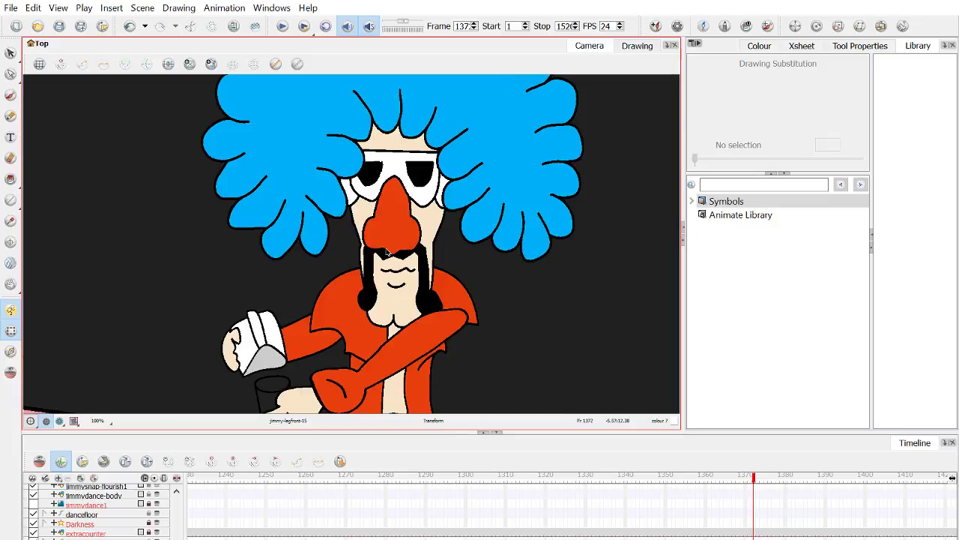
{"action": "scroll", "coordinate": [433, 254], "scroll_direction": "up", "scroll_amount": 4}
{"action": "left_click_drag", "start_coordinate": [406, 271], "coordinate": [414, 253]}
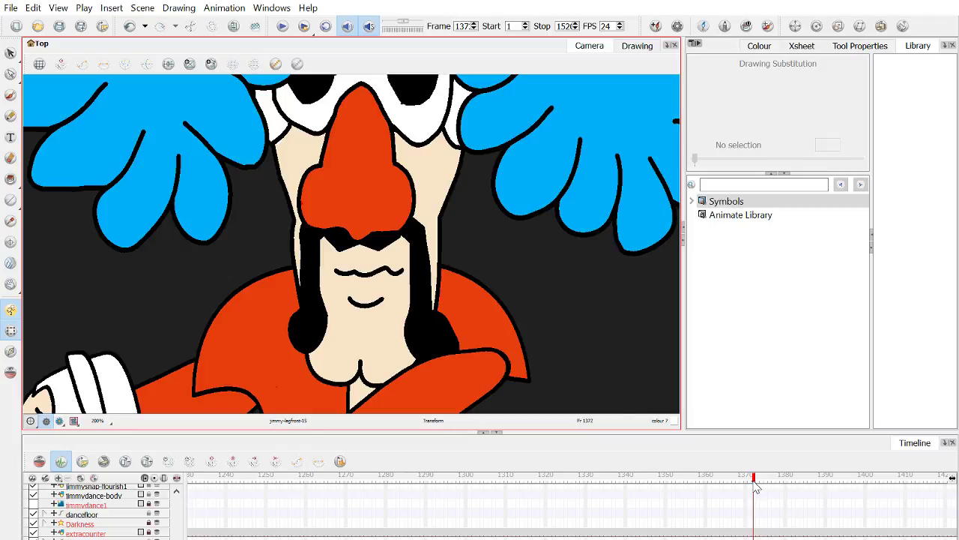
{"action": "scroll", "coordinate": [587, 317], "scroll_direction": "down", "scroll_amount": 2}
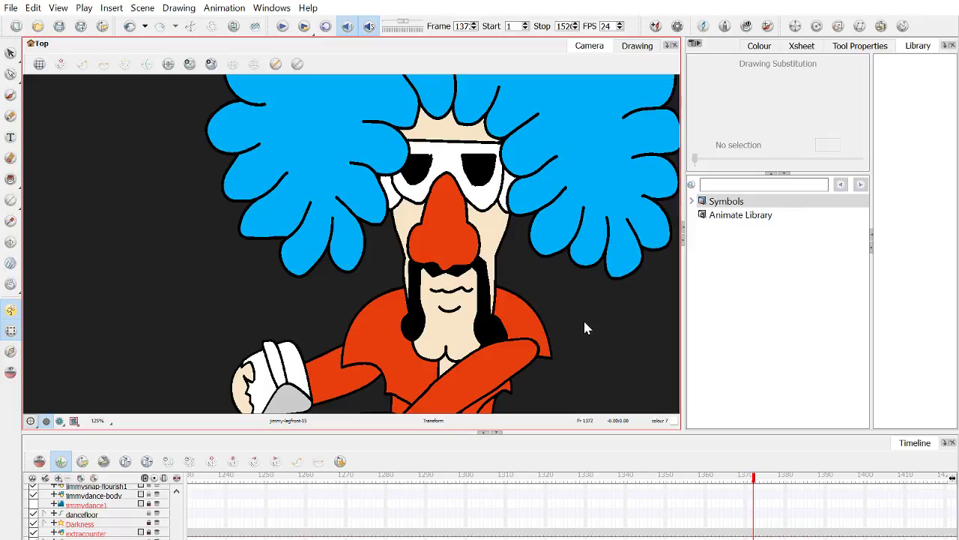
{"action": "left_click_drag", "start_coordinate": [586, 328], "coordinate": [483, 296]}
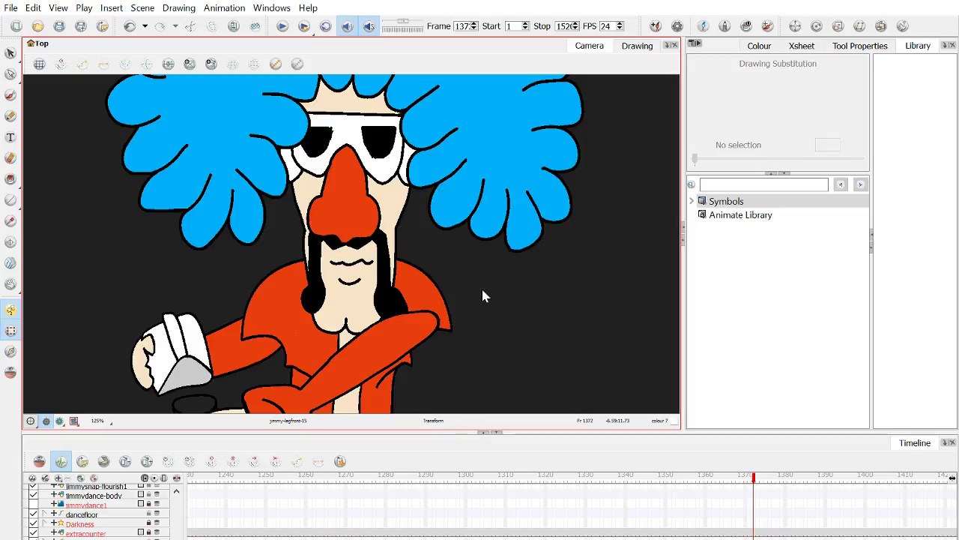
Step: Review Jimmy's pose between frames 1377 and 1388, and play the scene forward from frame 1379
{"action": "left_click_drag", "start_coordinate": [698, 487], "coordinate": [781, 492]}
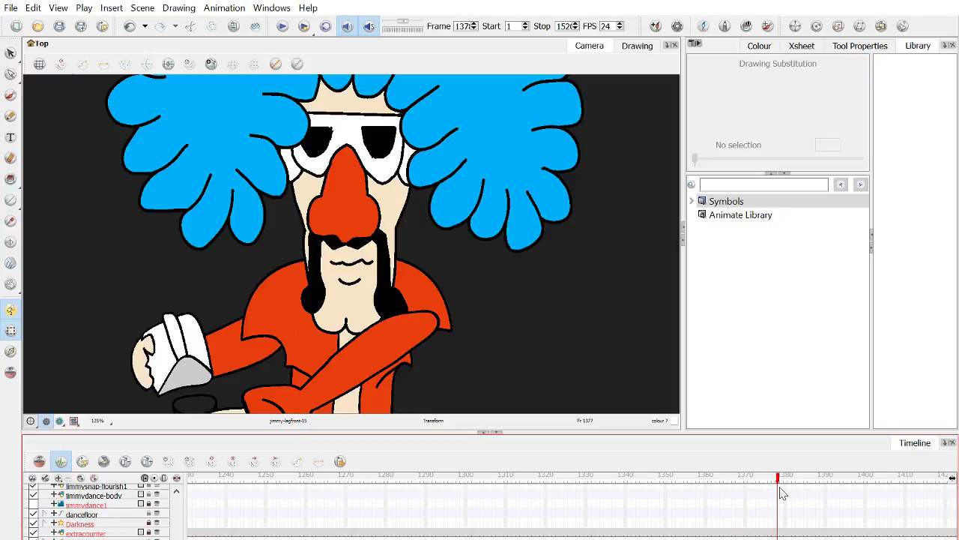
{"action": "left_click", "coordinate": [817, 487]}
{"action": "scroll", "coordinate": [518, 301], "scroll_direction": "down", "scroll_amount": 2}
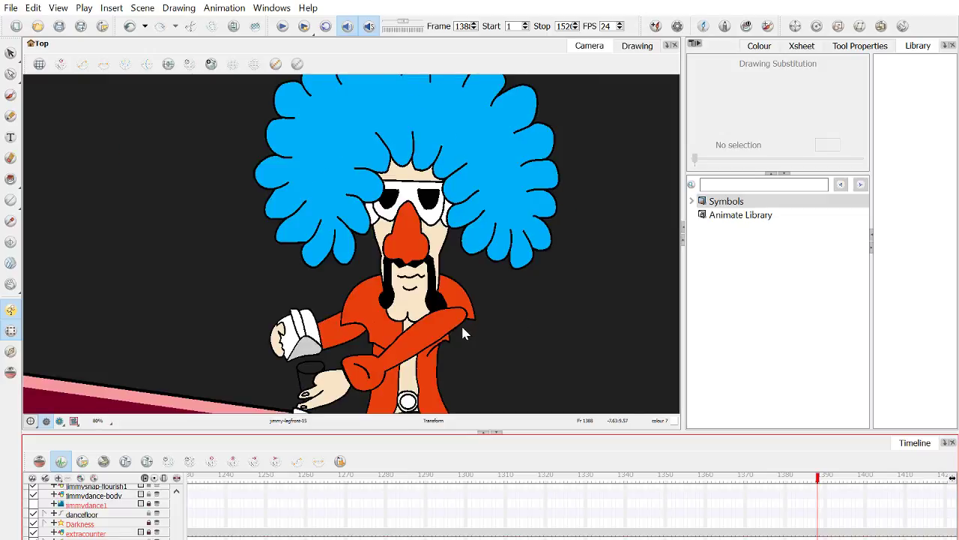
{"action": "left_click_drag", "start_coordinate": [461, 324], "coordinate": [429, 279]}
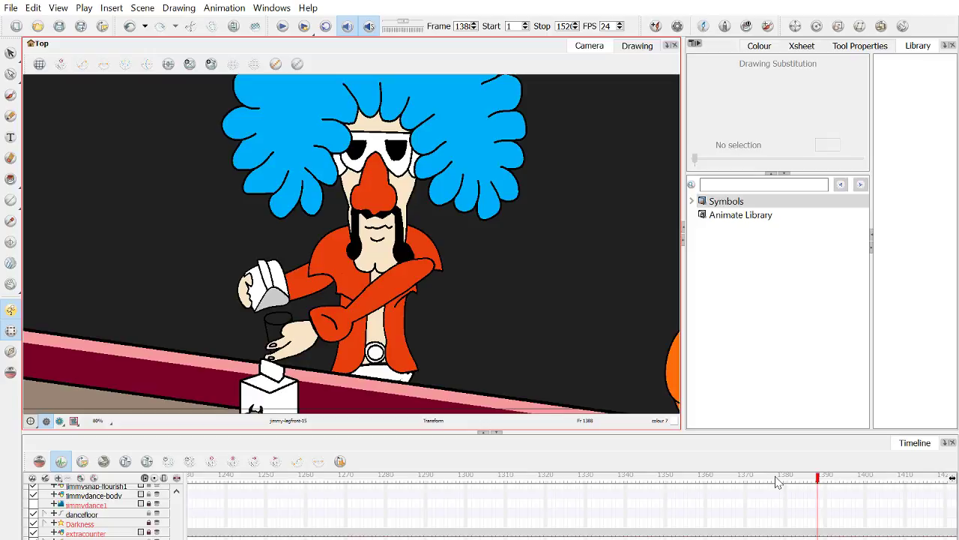
{"action": "mouse_move", "coordinate": [778, 481]}
{"action": "left_mouse_down"}
{"action": "mouse_move", "coordinate": [704, 488]}
{"action": "mouse_move", "coordinate": [805, 497]}
{"action": "mouse_move", "coordinate": [775, 497]}
{"action": "mouse_move", "coordinate": [784, 499]}
{"action": "left_mouse_up"}
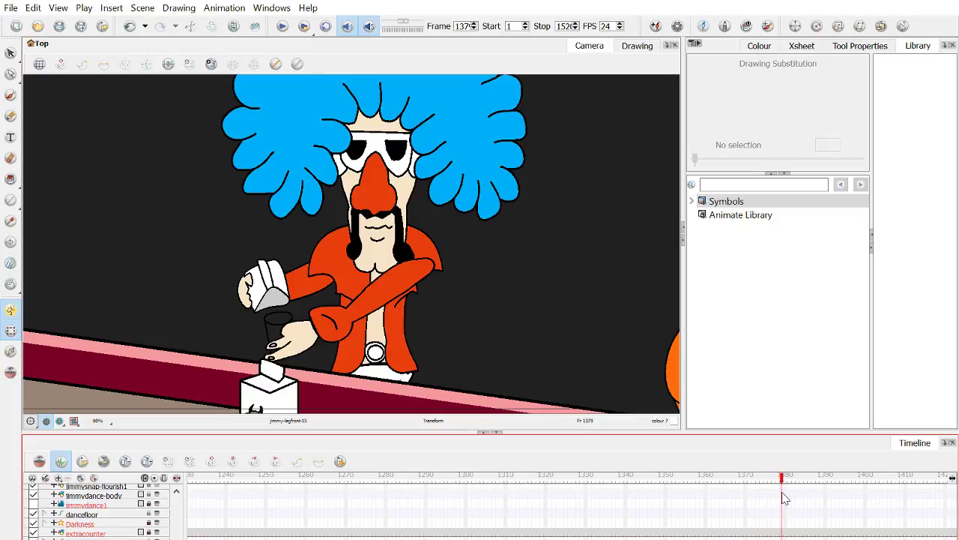
{"action": "left_click", "coordinate": [283, 27]}
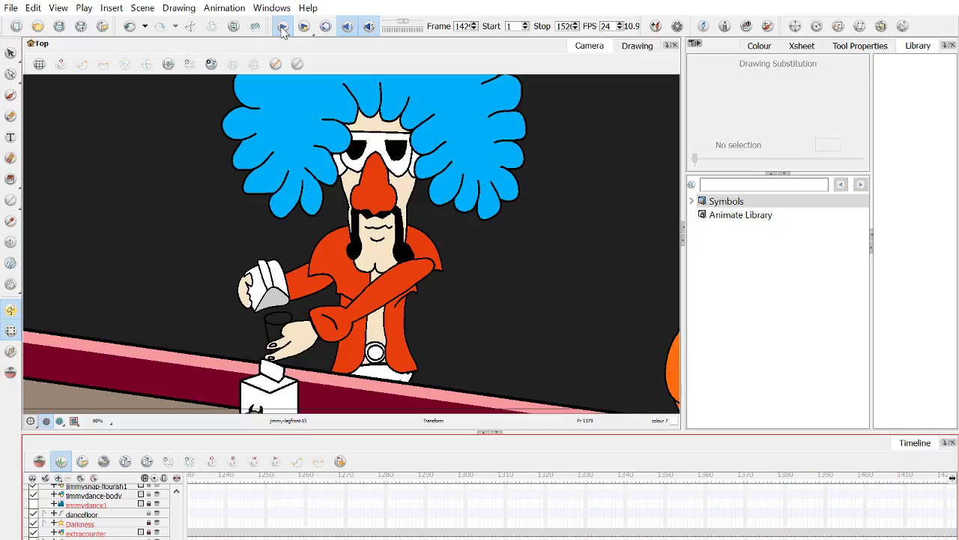
{"action": "left_click", "coordinate": [283, 27]}
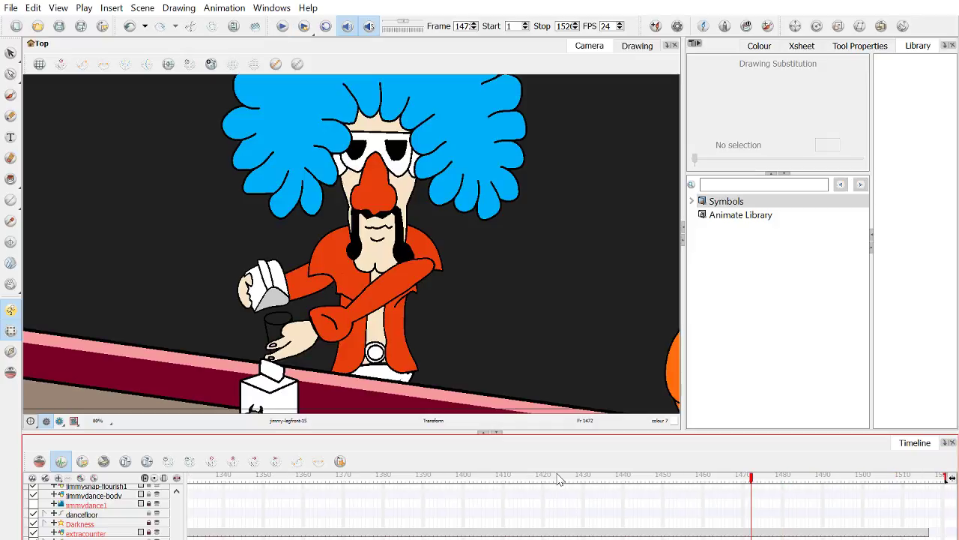
Step: Select Jimmy's mouth at frame 1379 and set its drawing substitution to 12
{"action": "left_click_drag", "start_coordinate": [435, 478], "coordinate": [443, 498]}
{"action": "scroll", "coordinate": [345, 276], "scroll_direction": "up", "scroll_amount": 2}
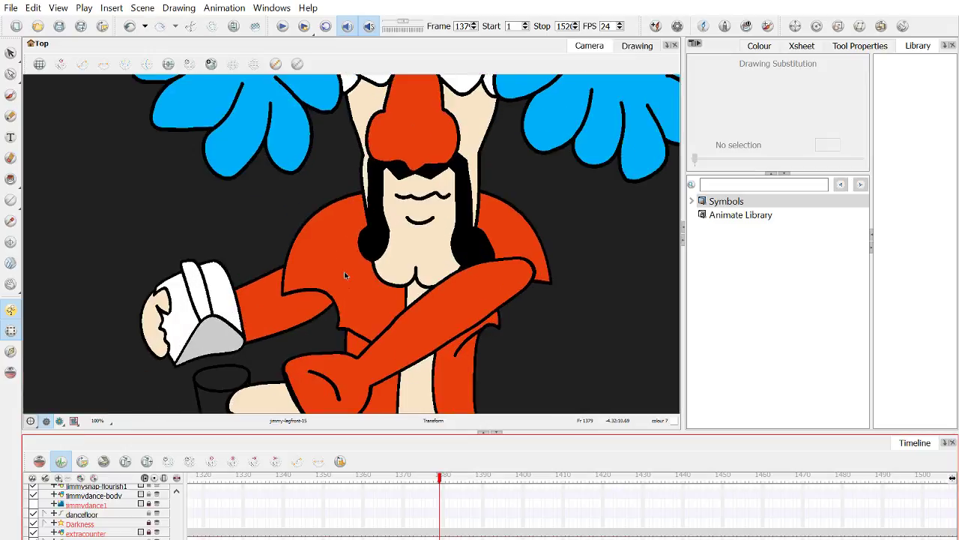
{"action": "scroll", "coordinate": [387, 242], "scroll_direction": "up", "scroll_amount": 3}
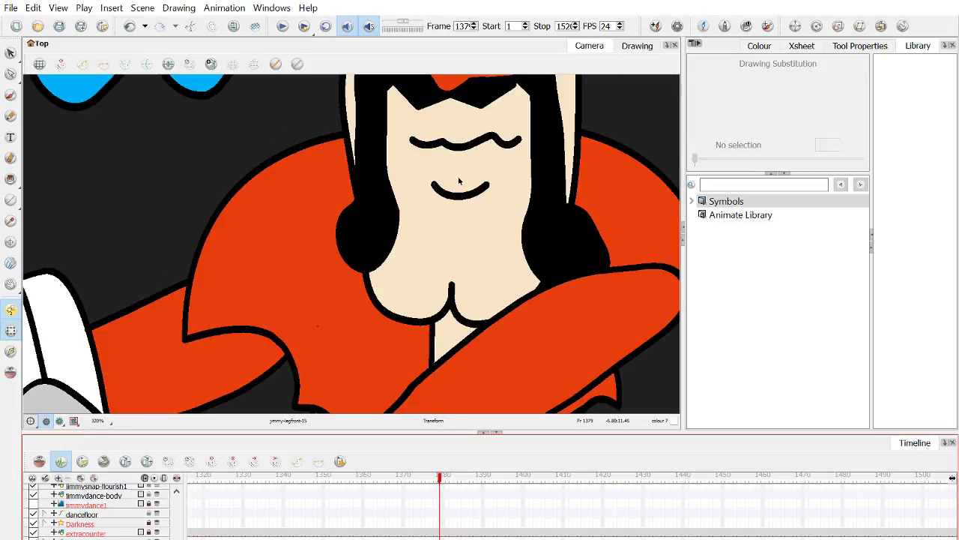
{"action": "left_click", "coordinate": [459, 181]}
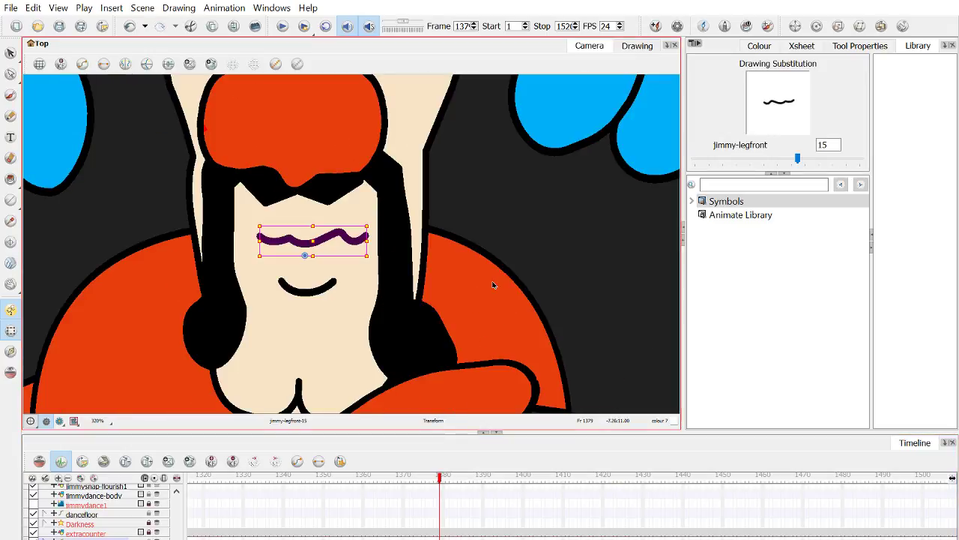
{"action": "left_click_drag", "start_coordinate": [797, 158], "coordinate": [777, 158]}
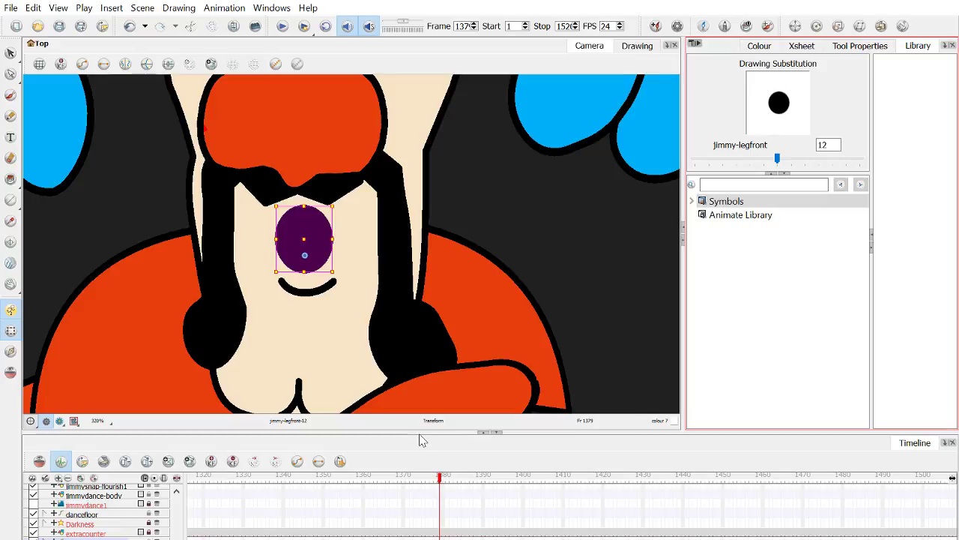
Step: Set Jimmy's mouth drawing substitution to 10 at frame 1383 and to 9 at frame 1386
{"action": "left_click", "coordinate": [442, 483]}
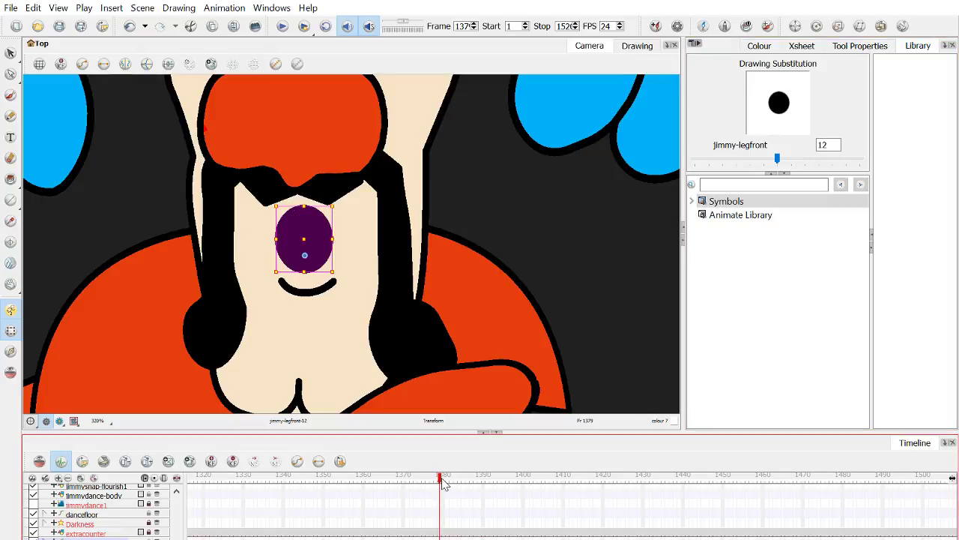
{"action": "left_click_drag", "start_coordinate": [442, 484], "coordinate": [455, 484]}
{"action": "left_click_drag", "start_coordinate": [777, 159], "coordinate": [764, 159]}
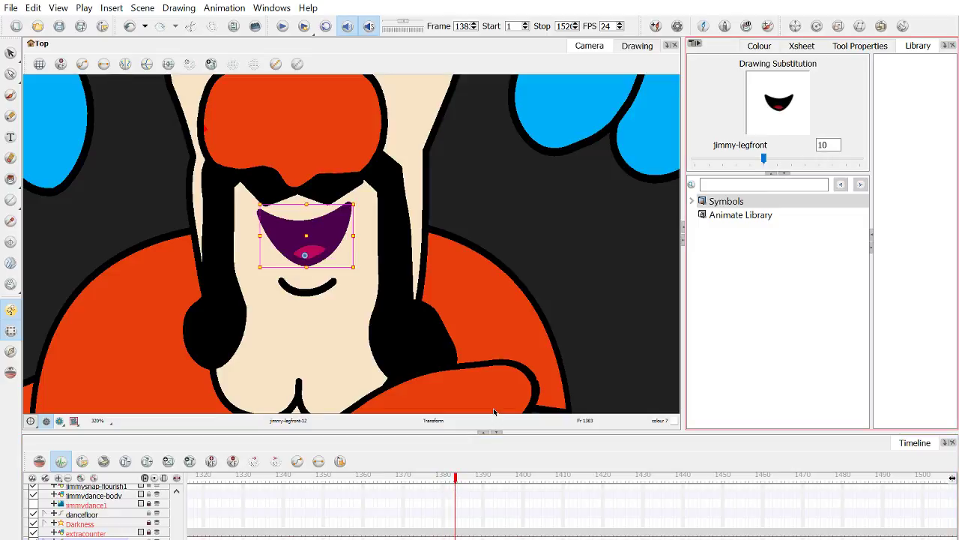
{"action": "left_click_drag", "start_coordinate": [456, 481], "coordinate": [467, 482]}
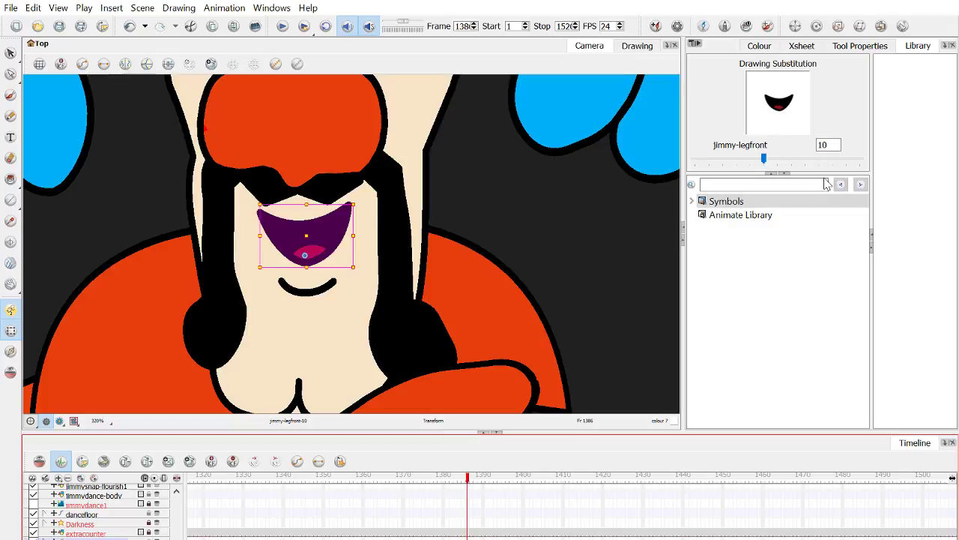
{"action": "left_click_drag", "start_coordinate": [764, 158], "coordinate": [756, 160]}
Step: Set Jimmy's mouth drawing substitution to 13 at about frame 1389
{"action": "left_click", "coordinate": [472, 475]}
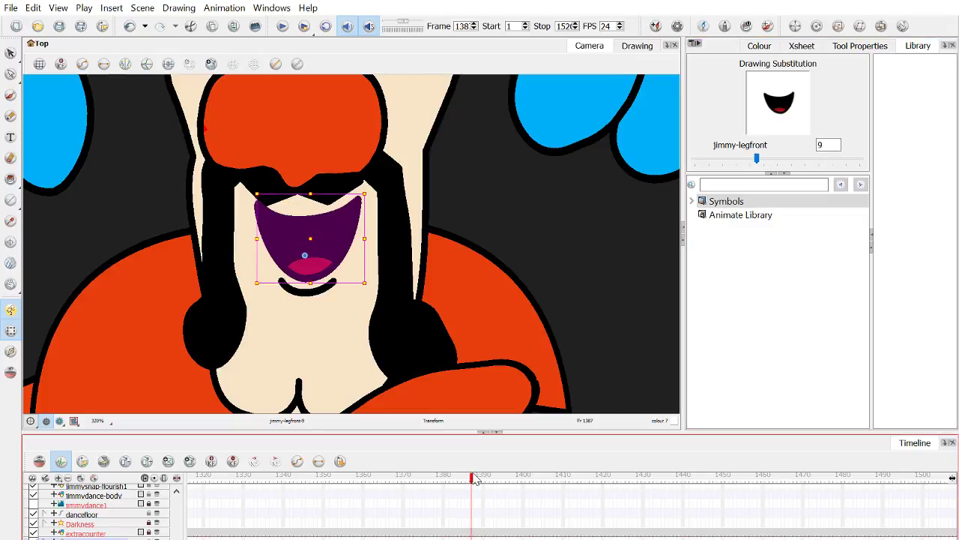
{"action": "left_click", "coordinate": [480, 475]}
{"action": "mouse_move", "coordinate": [756, 158]}
{"action": "left_mouse_down"}
{"action": "mouse_move", "coordinate": [793, 157]}
{"action": "mouse_move", "coordinate": [784, 158]}
{"action": "left_mouse_up"}
{"action": "left_click", "coordinate": [484, 475]}
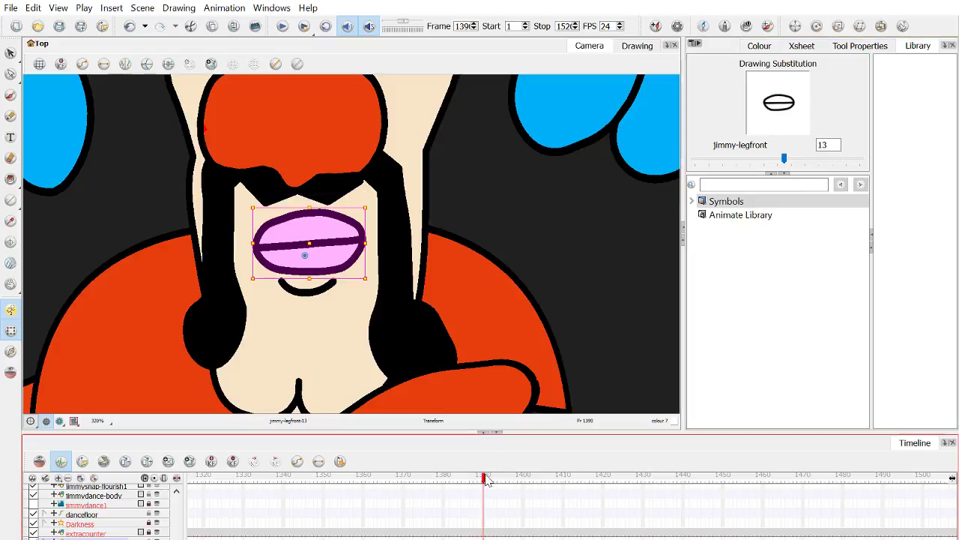
Step: Scrub through the mouth shapes around frames 1386 to 1391 and set the mouth drawing substitution to 10 at frame 1391
{"action": "left_click", "coordinate": [465, 476]}
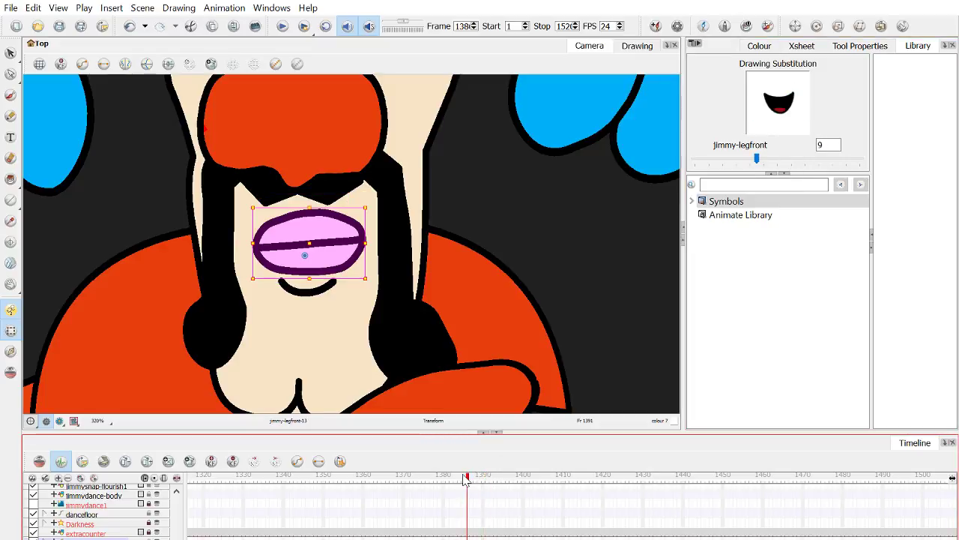
{"action": "left_click", "coordinate": [494, 476]}
{"action": "left_click", "coordinate": [455, 477]}
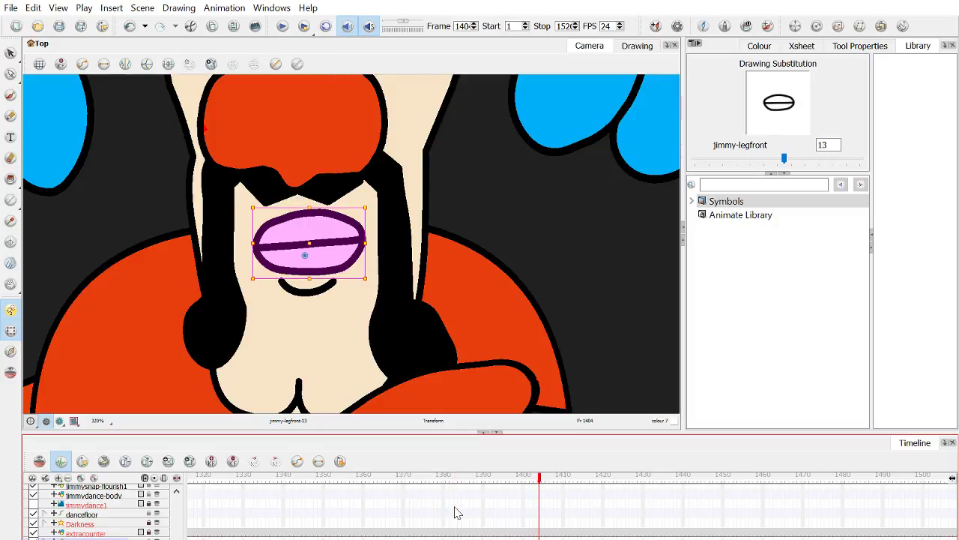
{"action": "left_click", "coordinate": [475, 478]}
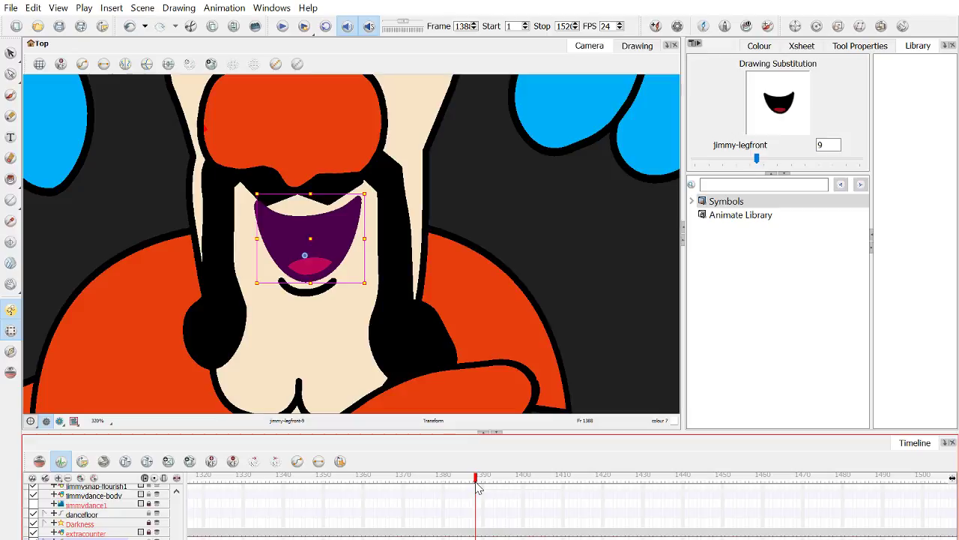
{"action": "mouse_move", "coordinate": [476, 484]}
{"action": "left_mouse_down"}
{"action": "mouse_move", "coordinate": [505, 485]}
{"action": "mouse_move", "coordinate": [491, 487]}
{"action": "left_mouse_up"}
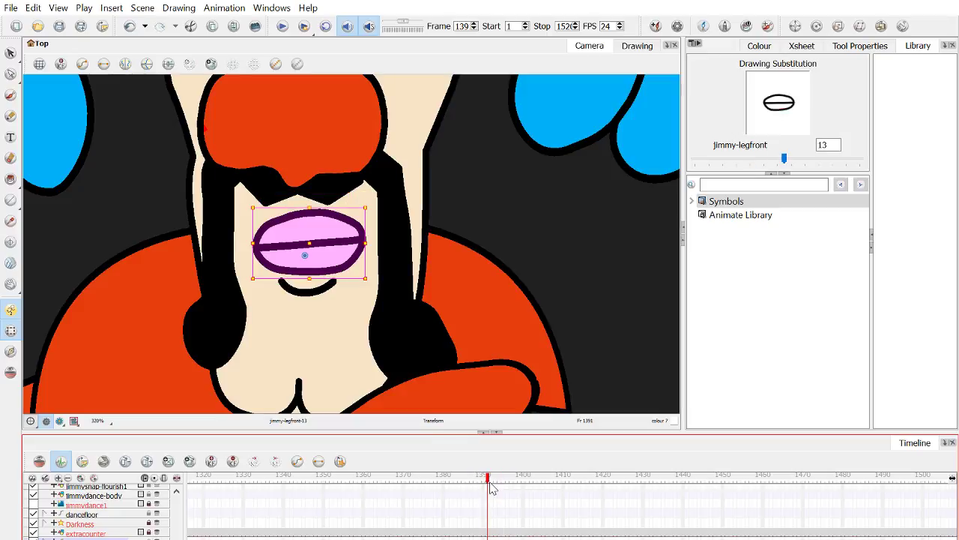
{"action": "left_click_drag", "start_coordinate": [783, 158], "coordinate": [778, 163]}
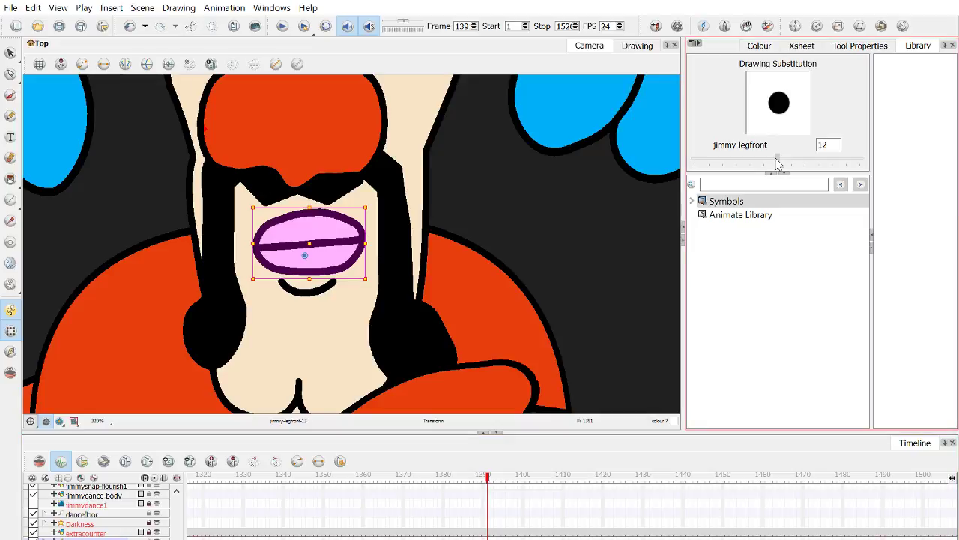
{"action": "left_click", "coordinate": [484, 482]}
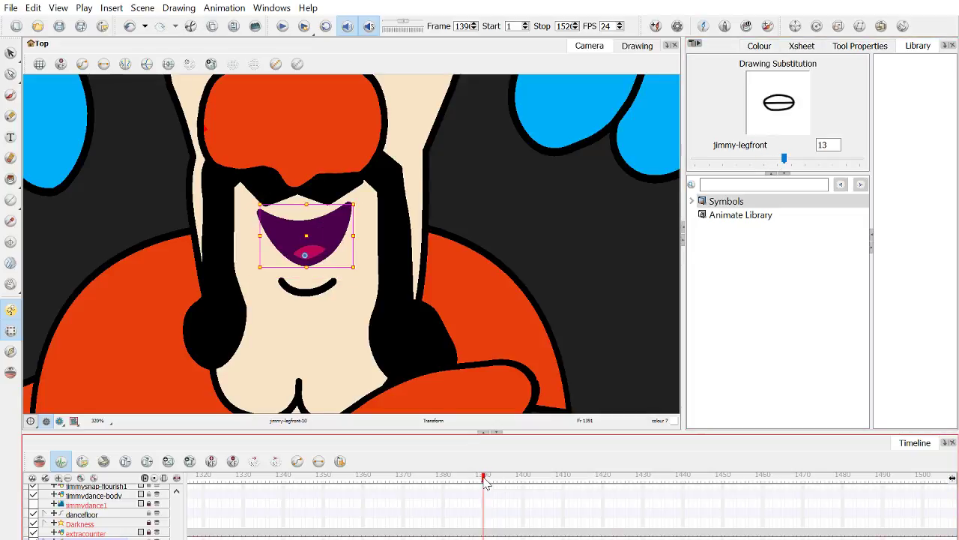
{"action": "left_click", "coordinate": [488, 482]}
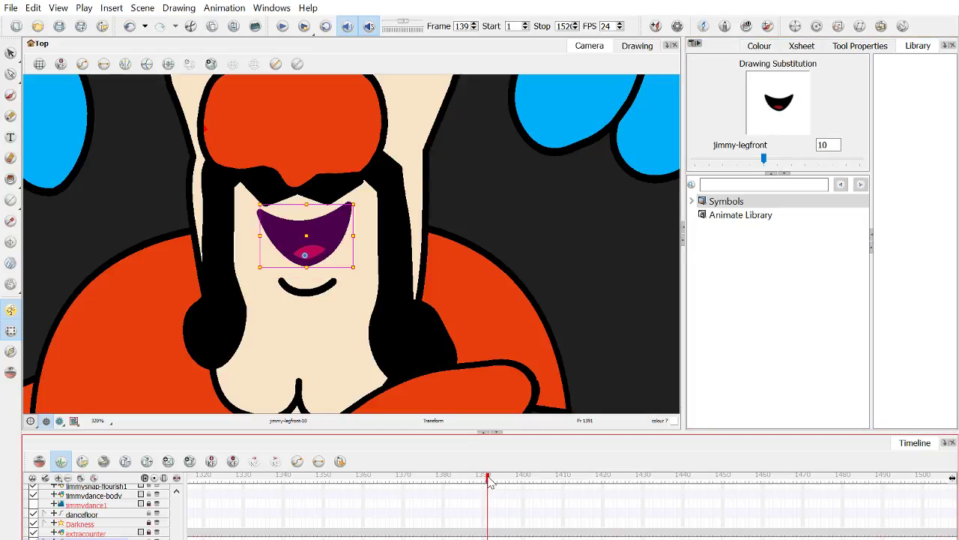
Step: Set Jimmy's mouth drawing substitution to 15 at frame 1393 and to 12 at frame 1395
{"action": "left_click_drag", "start_coordinate": [488, 482], "coordinate": [495, 482]}
{"action": "left_click", "coordinate": [785, 160]}
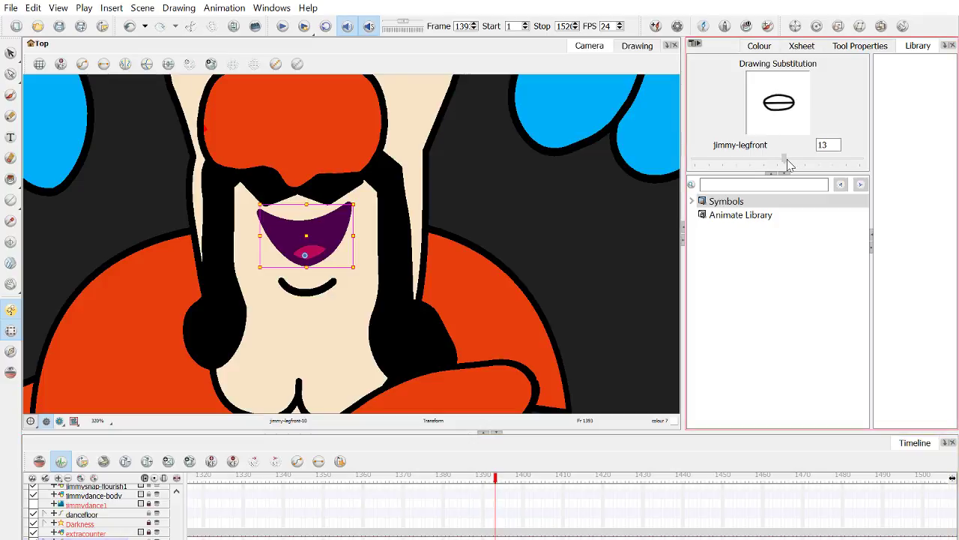
{"action": "left_click_drag", "start_coordinate": [785, 160], "coordinate": [797, 160]}
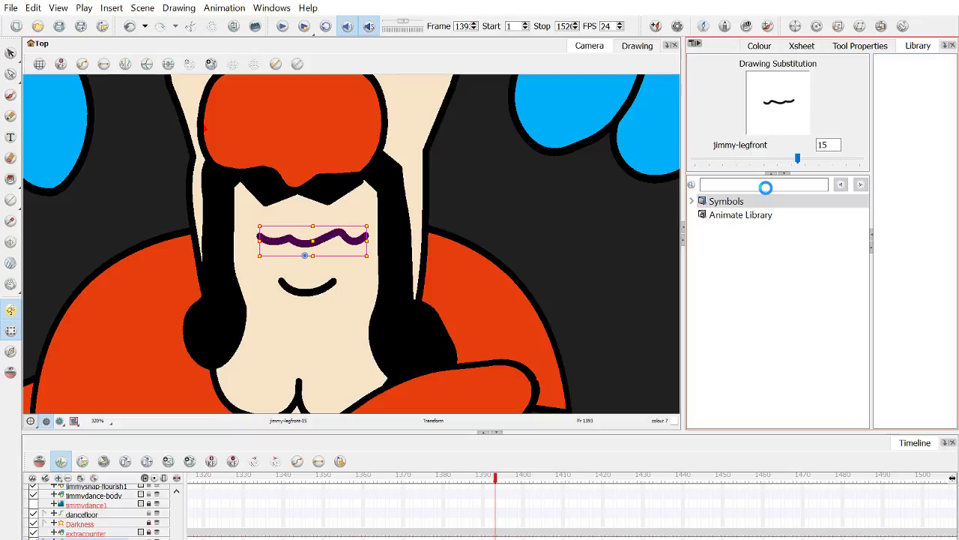
{"action": "left_click", "coordinate": [500, 480]}
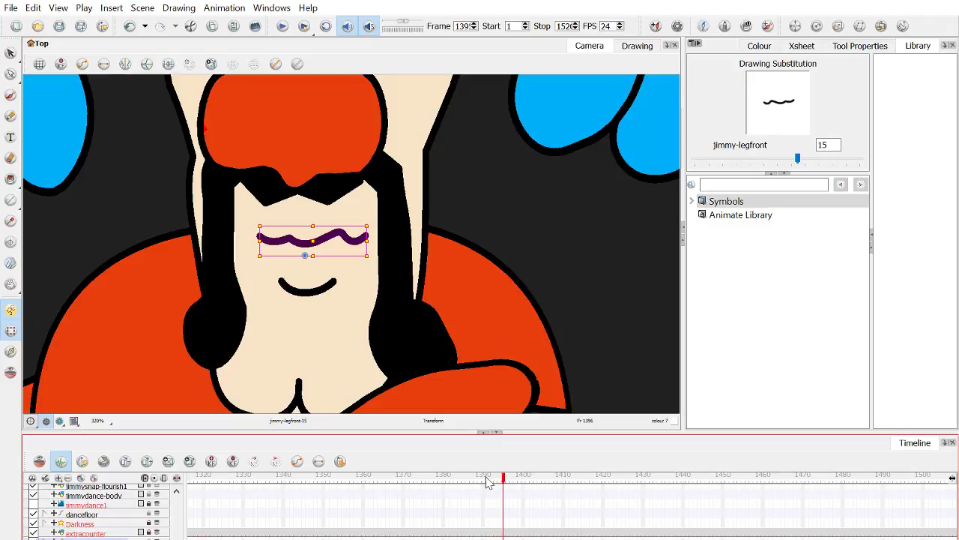
{"action": "left_click", "coordinate": [488, 479]}
{"action": "left_click", "coordinate": [504, 479]}
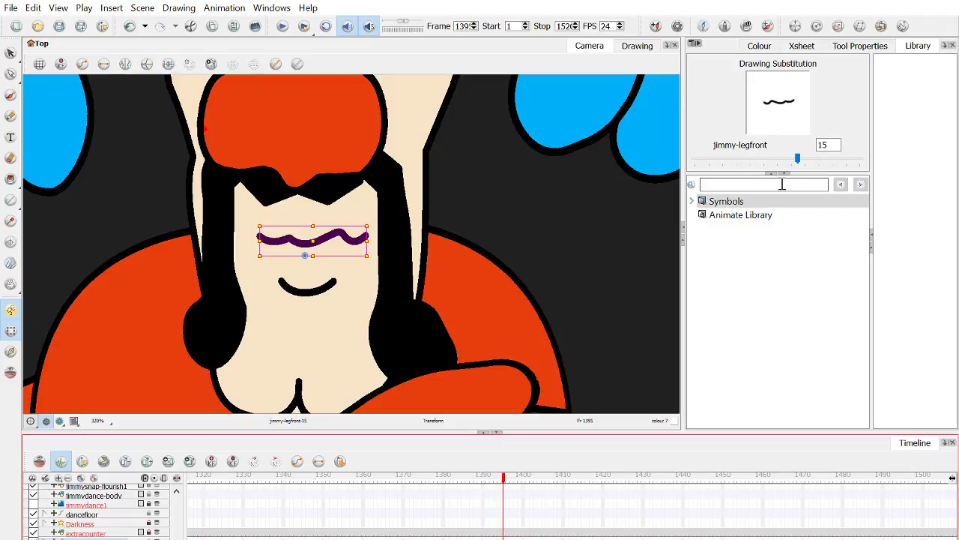
{"action": "left_click_drag", "start_coordinate": [798, 158], "coordinate": [777, 161]}
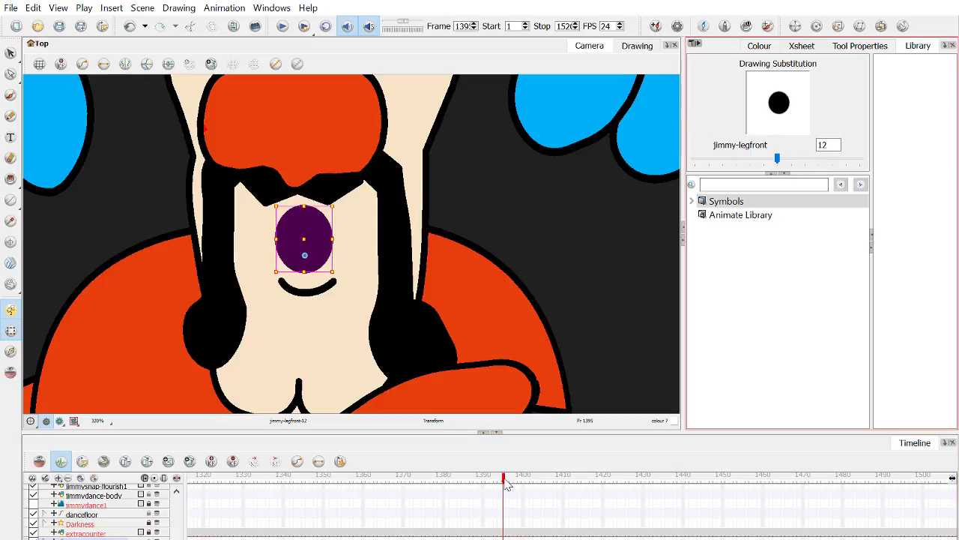
Step: Set Jimmy's mouth drawing substitution to 15 at frame 1398 and to 9 at frame 1400
{"action": "left_click", "coordinate": [516, 480]}
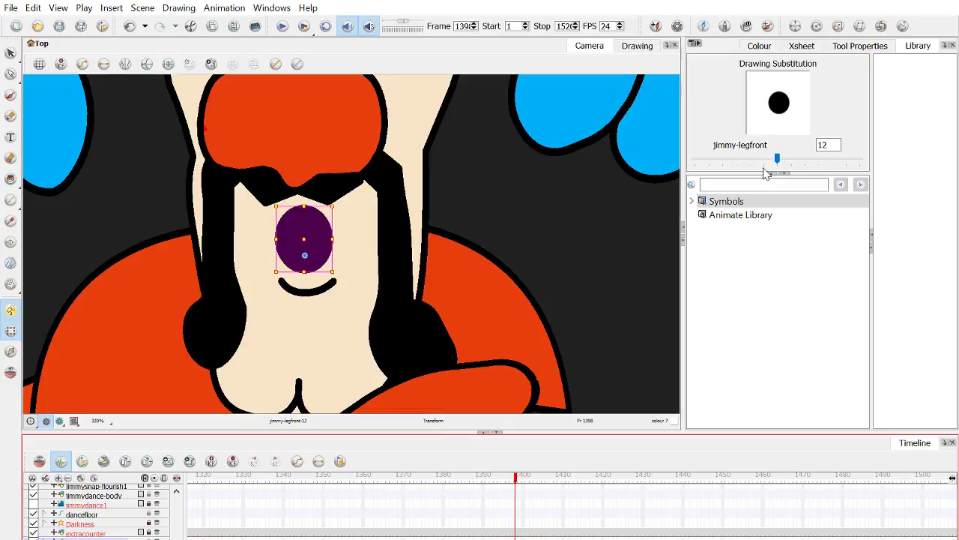
{"action": "left_click_drag", "start_coordinate": [777, 159], "coordinate": [797, 159]}
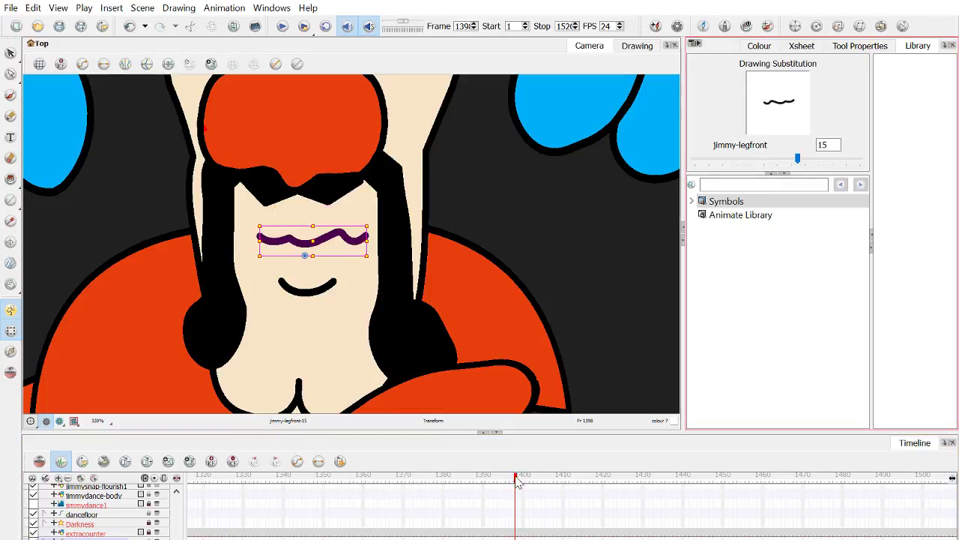
{"action": "left_click", "coordinate": [523, 480]}
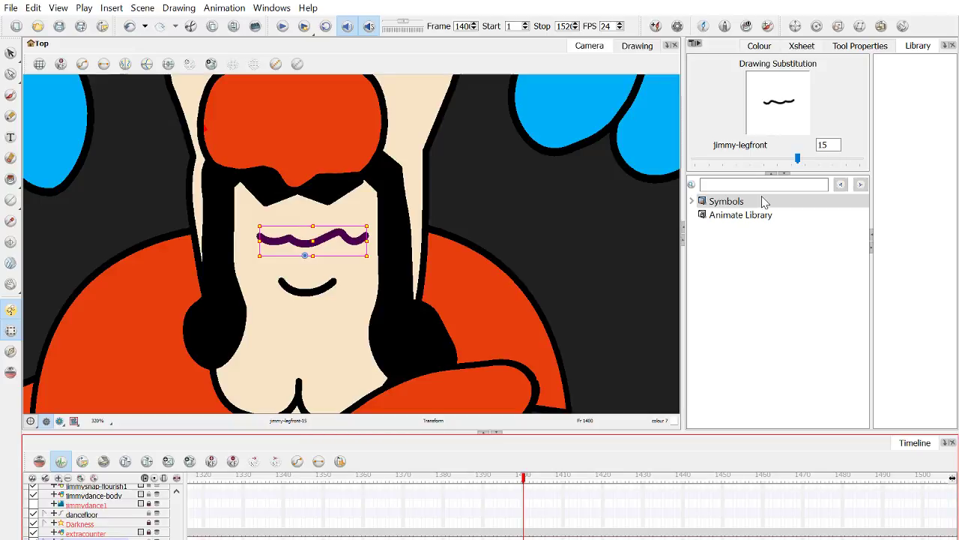
{"action": "left_click_drag", "start_coordinate": [798, 159], "coordinate": [756, 159]}
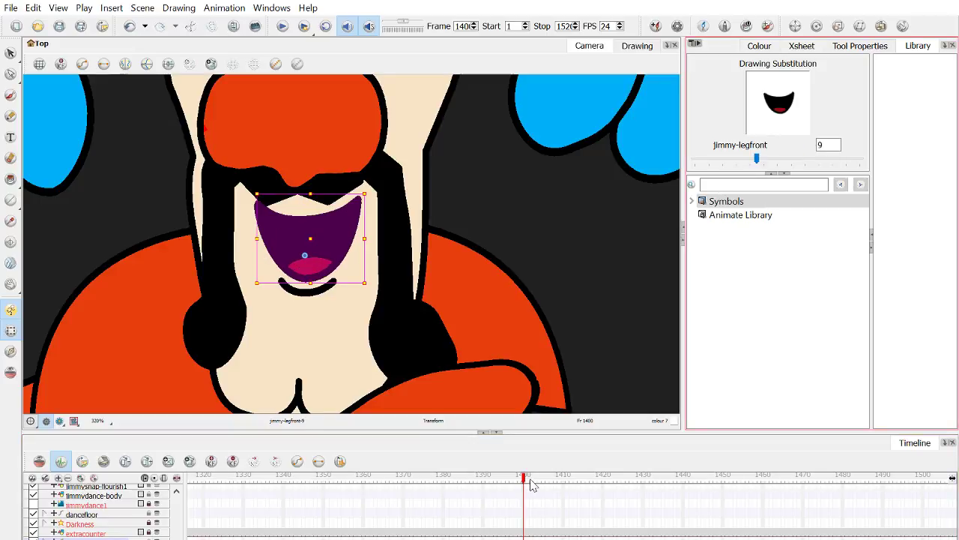
Step: Set Jimmy's mouth drawing substitution to 10 at frame 1402 and to 13 at frame 1405
{"action": "left_click", "coordinate": [529, 480]}
{"action": "left_click", "coordinate": [531, 480]}
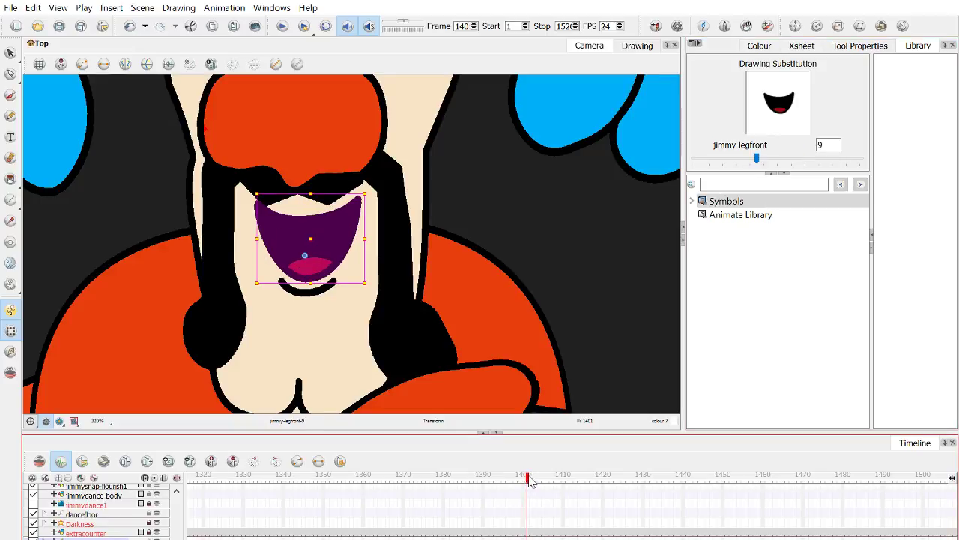
{"action": "left_click", "coordinate": [785, 161]}
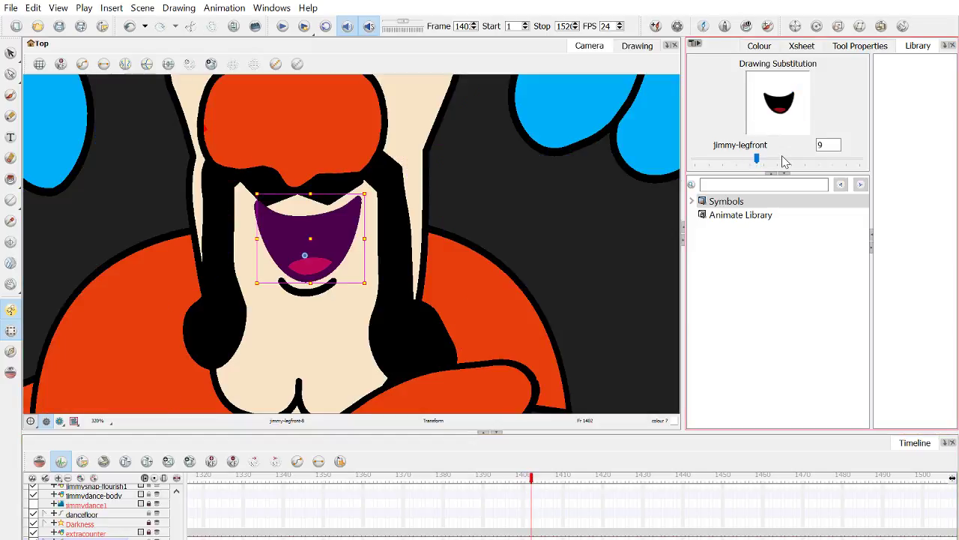
{"action": "left_click", "coordinate": [784, 161]}
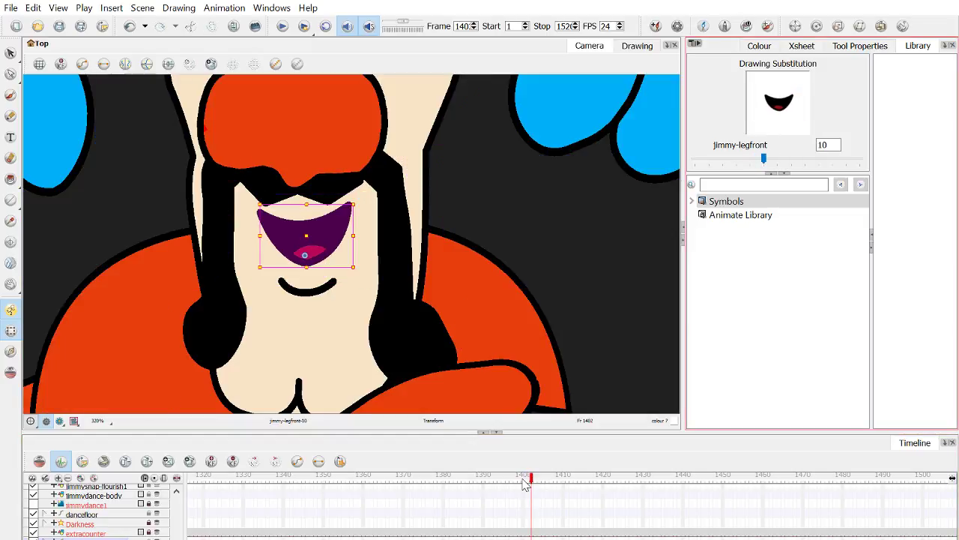
{"action": "left_click", "coordinate": [543, 481]}
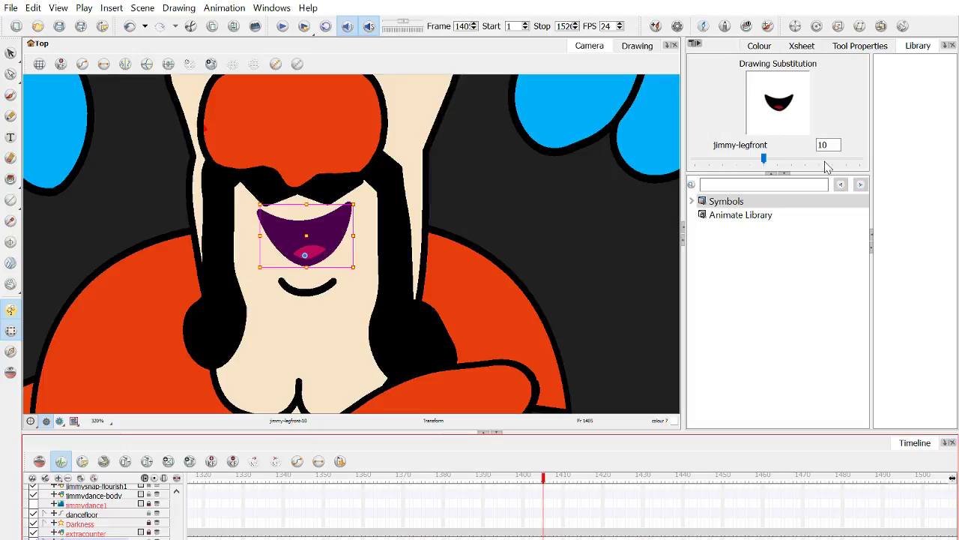
{"action": "left_click", "coordinate": [792, 162]}
{"action": "left_click_drag", "start_coordinate": [792, 162], "coordinate": [784, 161]}
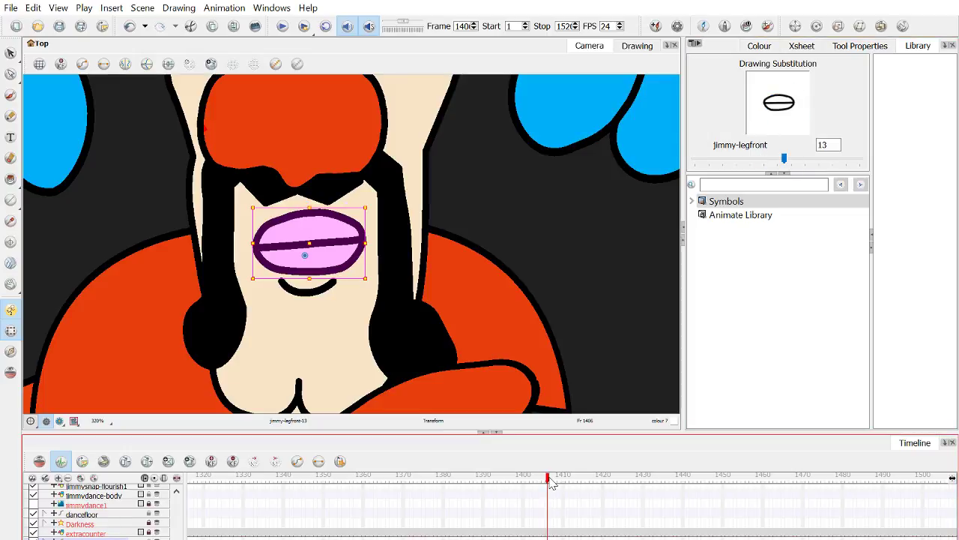
Step: Set Jimmy's mouth drawing substitution to 15 at frame 1409 and to 10 at frame 1411
{"action": "left_click", "coordinate": [548, 480]}
{"action": "left_click", "coordinate": [558, 478]}
{"action": "left_click", "coordinate": [797, 159]}
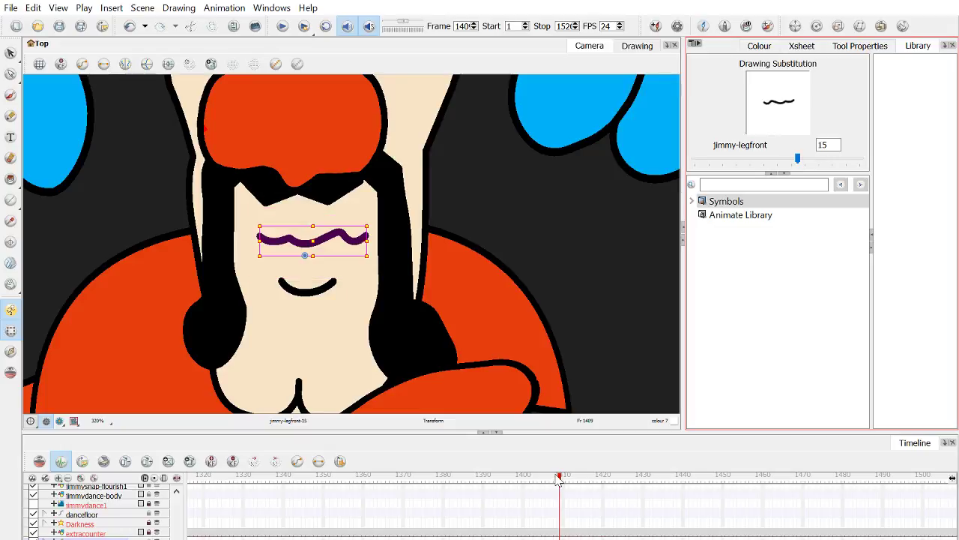
{"action": "left_click", "coordinate": [567, 478]}
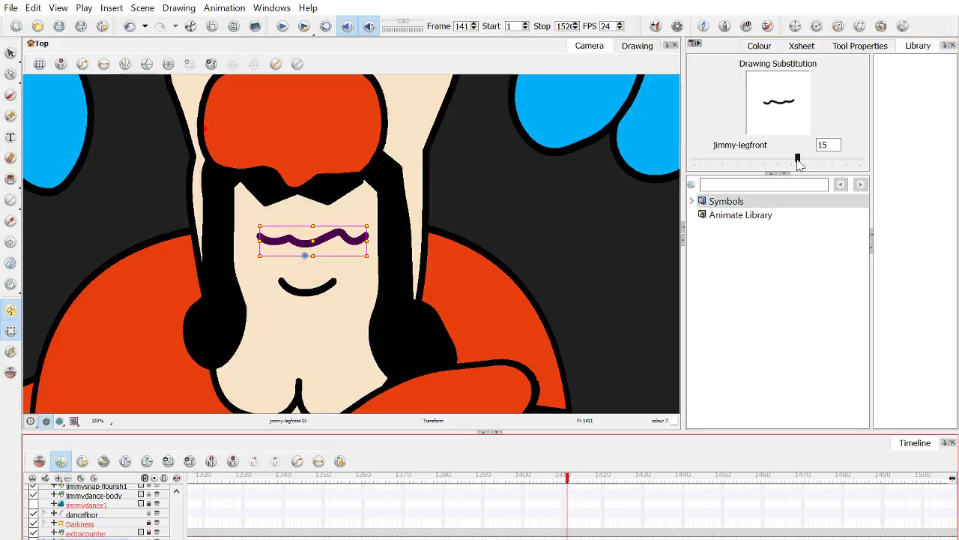
{"action": "left_click_drag", "start_coordinate": [798, 161], "coordinate": [765, 160]}
Step: Set Jimmy's mouth drawing substitution to 12 at frame 1413 and to 15 at frame 1420
{"action": "mouse_move", "coordinate": [567, 490]}
{"action": "left_mouse_down"}
{"action": "mouse_move", "coordinate": [572, 497]}
{"action": "mouse_move", "coordinate": [577, 483]}
{"action": "left_mouse_up"}
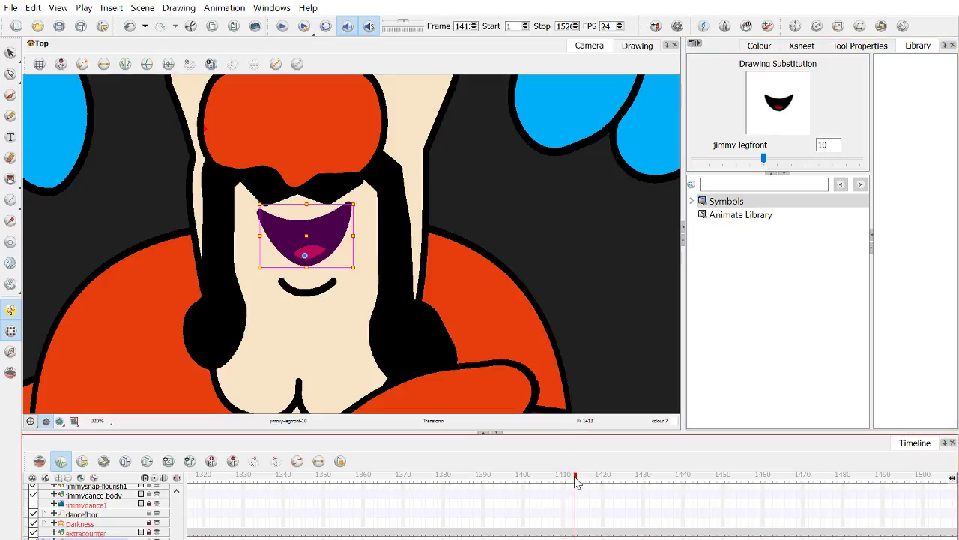
{"action": "left_click_drag", "start_coordinate": [764, 159], "coordinate": [777, 161]}
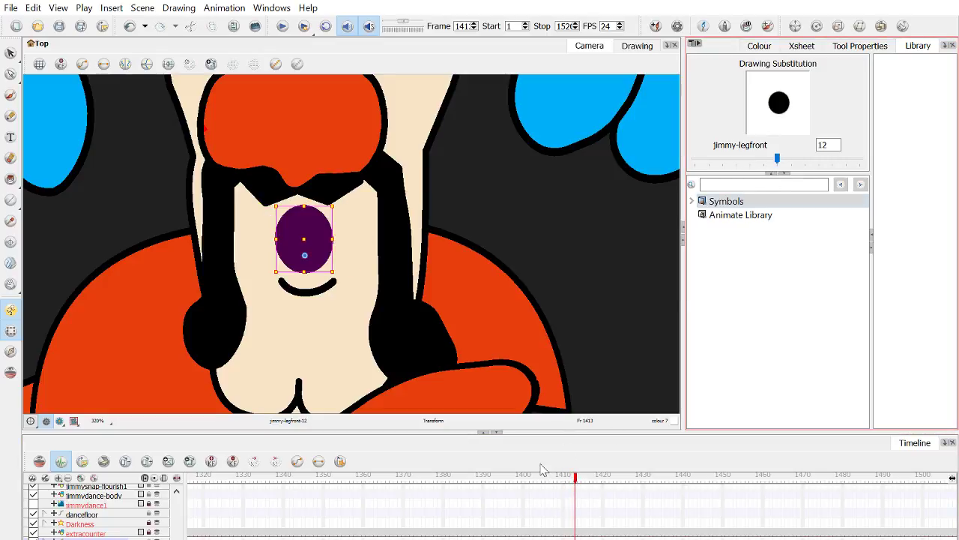
{"action": "left_click_drag", "start_coordinate": [577, 476], "coordinate": [604, 480]}
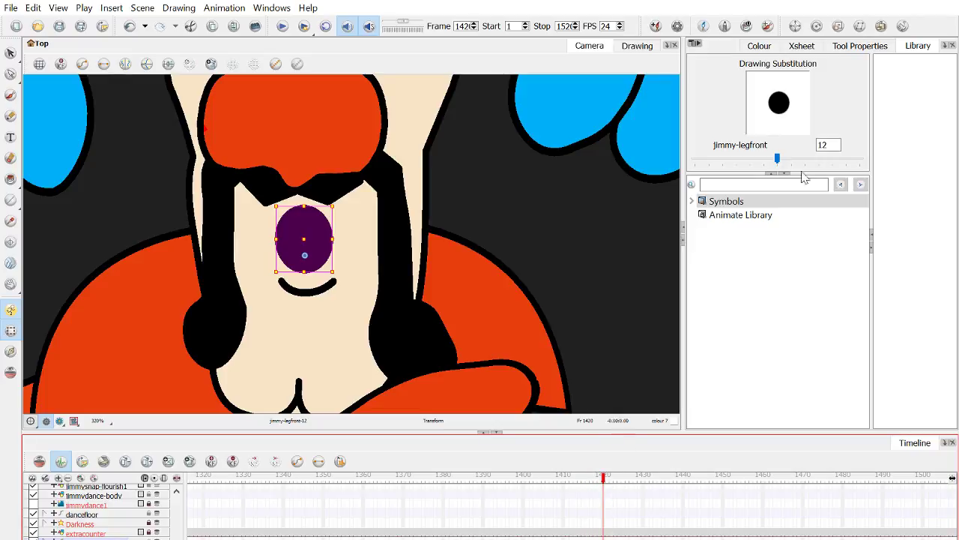
{"action": "left_click_drag", "start_coordinate": [776, 158], "coordinate": [799, 163]}
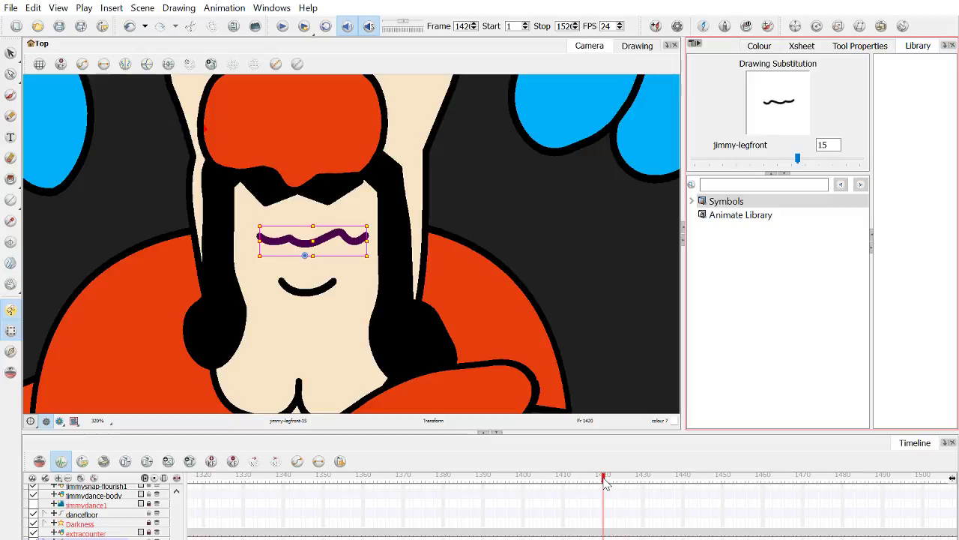
Step: Recheck the mouth from frame 1413, and set its drawing substitution to 10 at frame 1425 and to 9 at frame 1428
{"action": "mouse_move", "coordinate": [606, 481]}
{"action": "left_mouse_down"}
{"action": "mouse_move", "coordinate": [627, 484]}
{"action": "mouse_move", "coordinate": [579, 485]}
{"action": "left_mouse_up"}
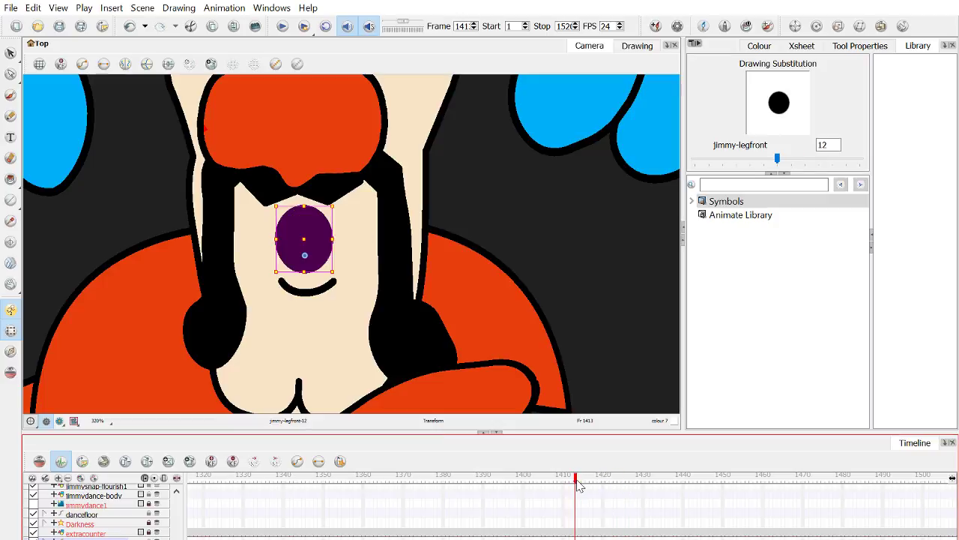
{"action": "left_click", "coordinate": [576, 478]}
{"action": "left_click_drag", "start_coordinate": [577, 486], "coordinate": [627, 487]}
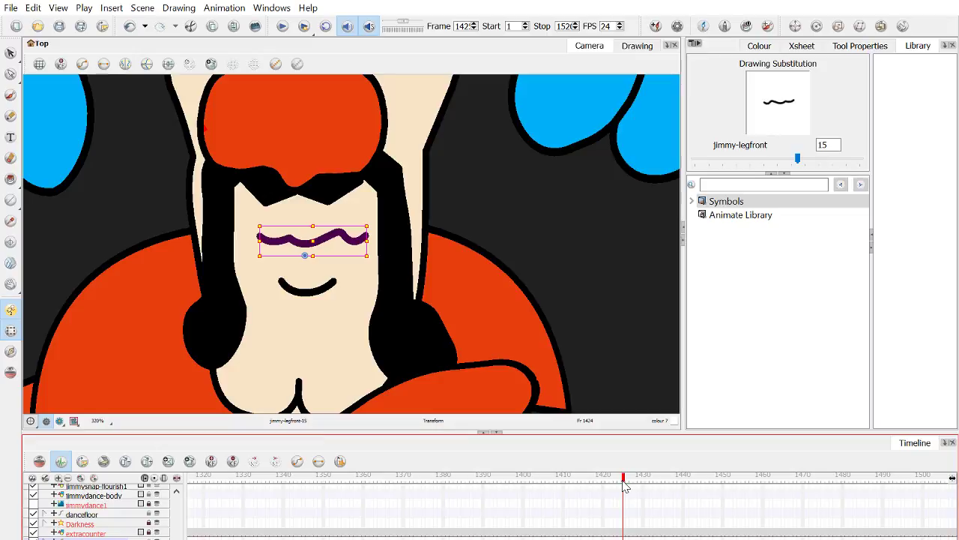
{"action": "left_click_drag", "start_coordinate": [798, 158], "coordinate": [756, 159]}
{"action": "left_click", "coordinate": [635, 479]}
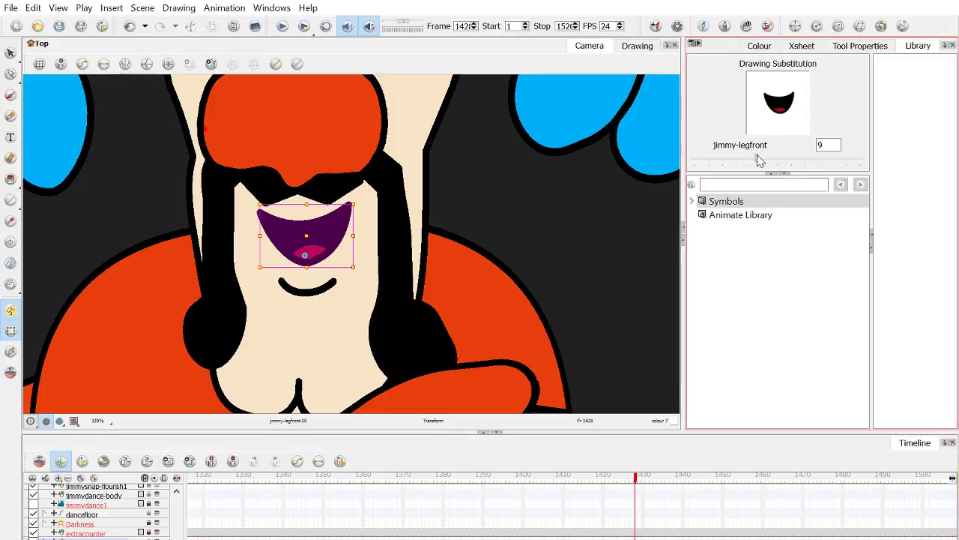
Step: Set Jimmy's mouth drawing substitution to 15 at frame 1430 and to 13 at frame 1433
{"action": "left_click", "coordinate": [639, 480]}
{"action": "left_click", "coordinate": [643, 481]}
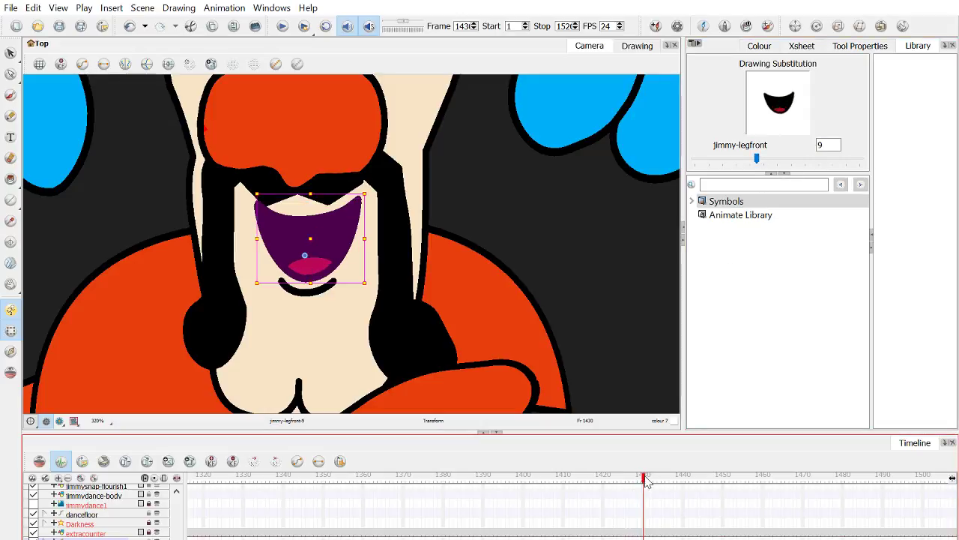
{"action": "left_click_drag", "start_coordinate": [757, 158], "coordinate": [797, 159]}
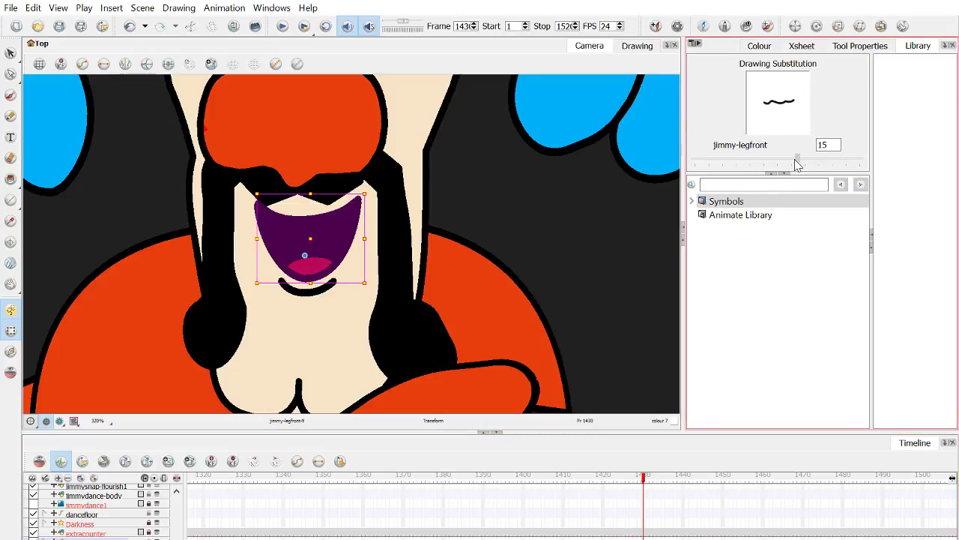
{"action": "left_click", "coordinate": [651, 484]}
{"action": "left_click", "coordinate": [656, 484]}
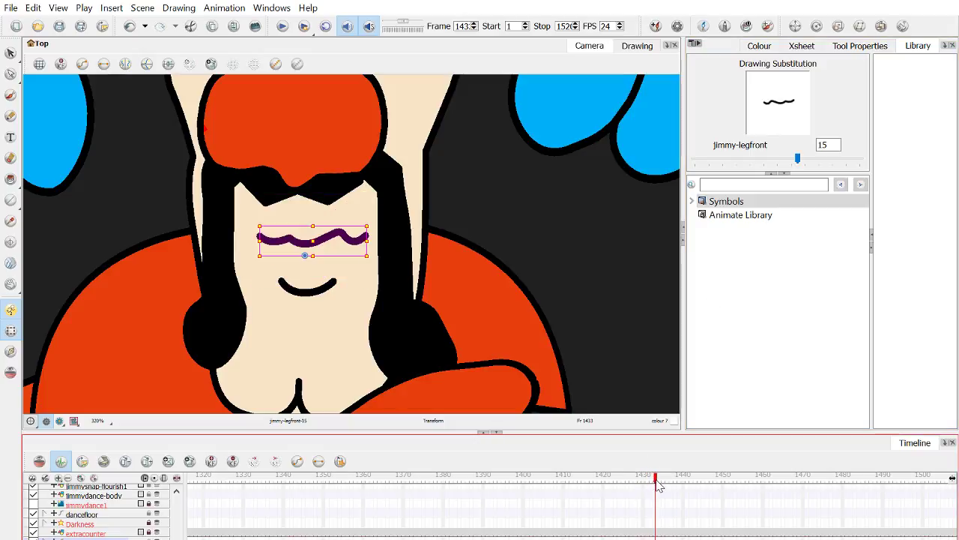
{"action": "left_click_drag", "start_coordinate": [797, 158], "coordinate": [784, 159]}
Step: Set Jimmy's mouth drawing substitution to 10 at frame 1435 and to 12 at frame 1437
{"action": "left_click", "coordinate": [659, 484]}
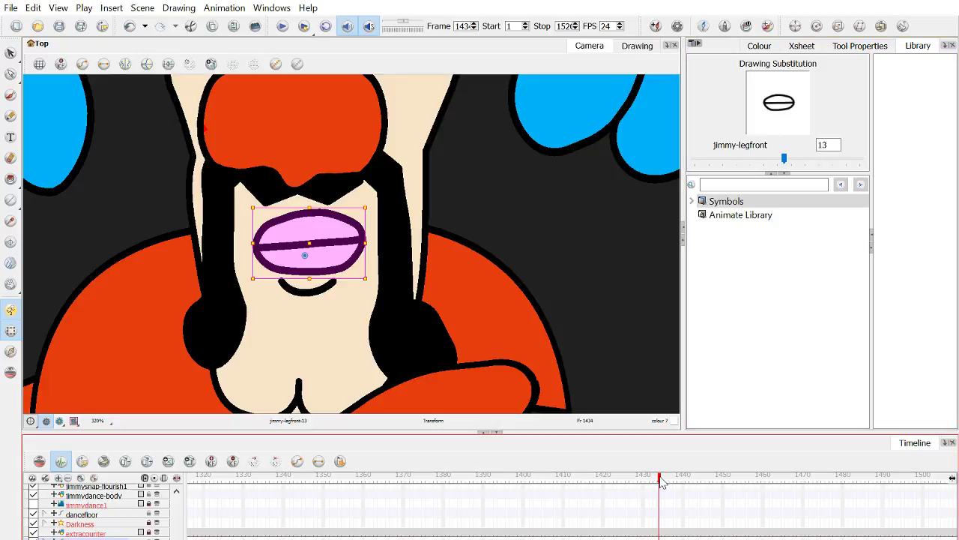
{"action": "left_click", "coordinate": [663, 483]}
{"action": "mouse_move", "coordinate": [784, 159]}
{"action": "left_mouse_down"}
{"action": "mouse_move", "coordinate": [763, 159]}
{"action": "mouse_move", "coordinate": [782, 159]}
{"action": "left_mouse_up"}
{"action": "left_click", "coordinate": [670, 480]}
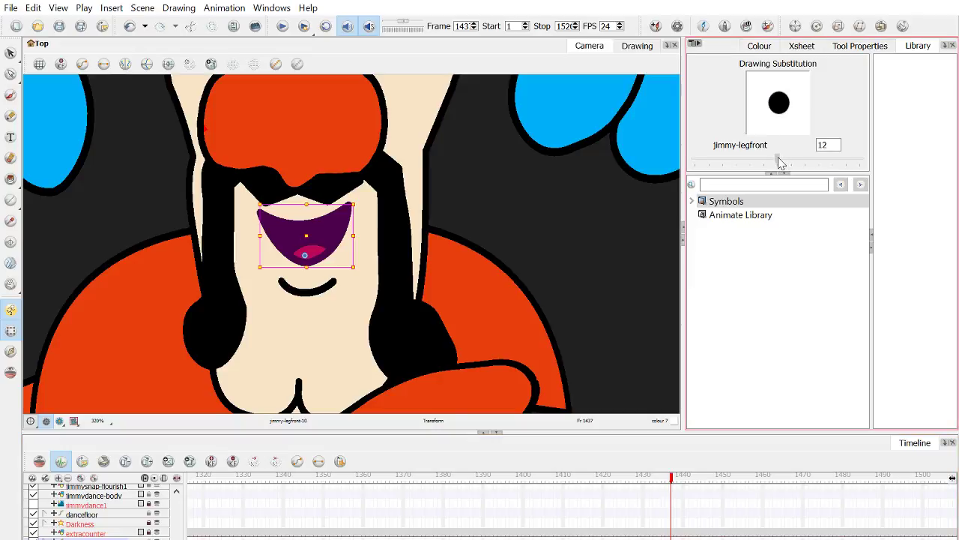
Step: Set Jimmy's mouth drawing substitution to 15 at frame 1440
{"action": "left_click", "coordinate": [676, 482]}
{"action": "left_click_drag", "start_coordinate": [677, 484], "coordinate": [687, 483]}
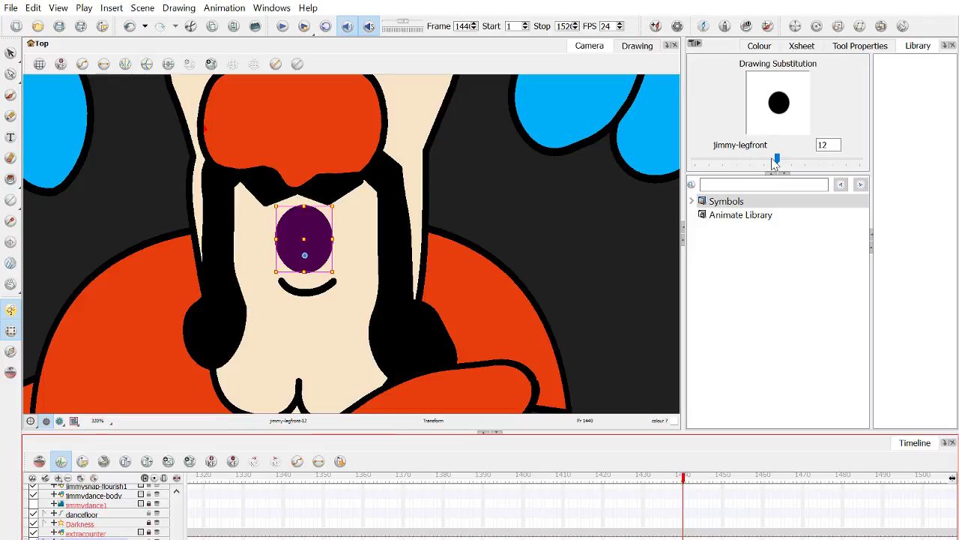
{"action": "left_click_drag", "start_coordinate": [775, 163], "coordinate": [797, 161]}
Step: Review Jimmy's lip-sync frame by frame past frame 1442 and play it back from frame 1348
{"action": "left_click_drag", "start_coordinate": [687, 482], "coordinate": [693, 480]}
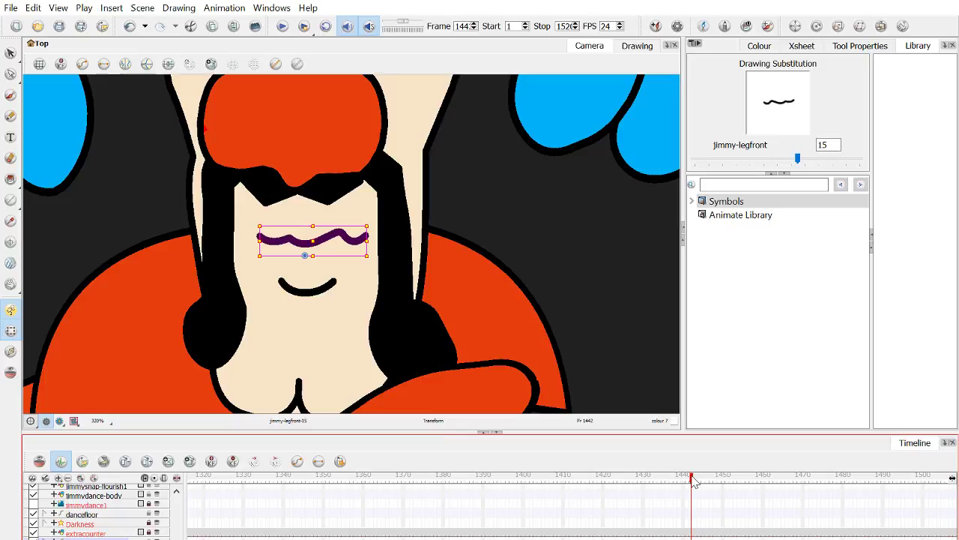
{"action": "left_click", "coordinate": [693, 480]}
{"action": "key", "text": "period"}
{"action": "key", "text": "period"}
{"action": "key", "text": "period"}
{"action": "key", "text": "period"}
{"action": "key", "text": "period"}
{"action": "key", "text": "period"}
{"action": "key", "text": "period"}
{"action": "key", "text": "period"}
{"action": "key", "text": "period"}
{"action": "key", "text": "period"}
{"action": "left_click", "coordinate": [695, 481]}
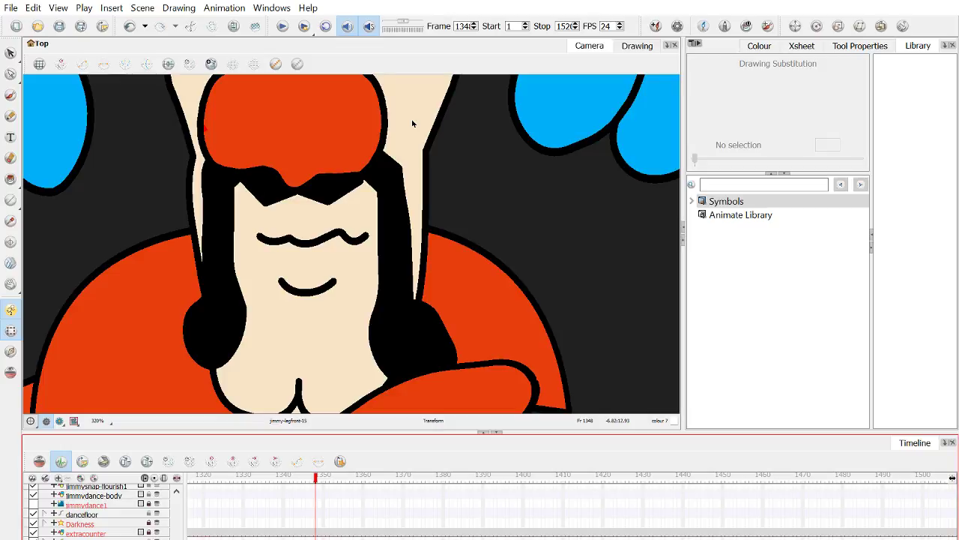
{"action": "left_click", "coordinate": [283, 27]}
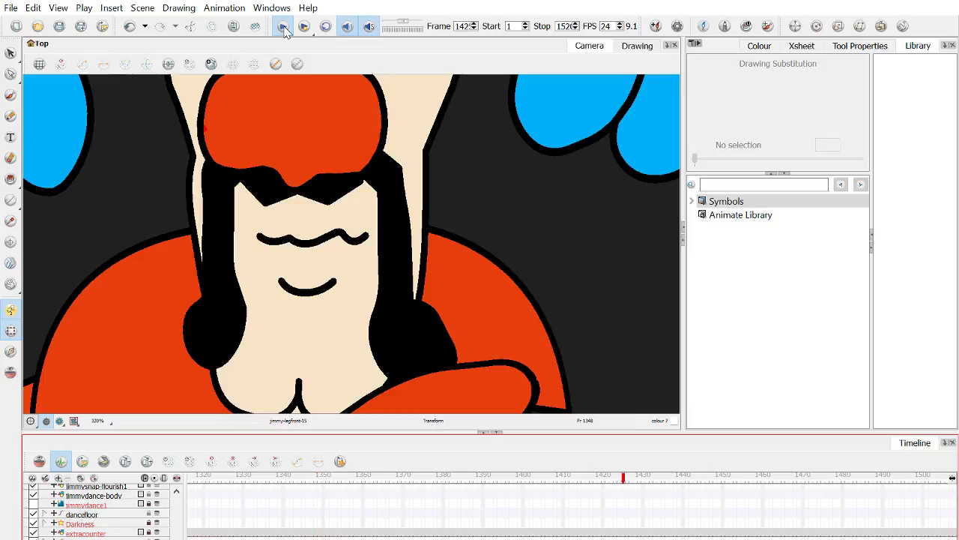
{"action": "left_click", "coordinate": [283, 27]}
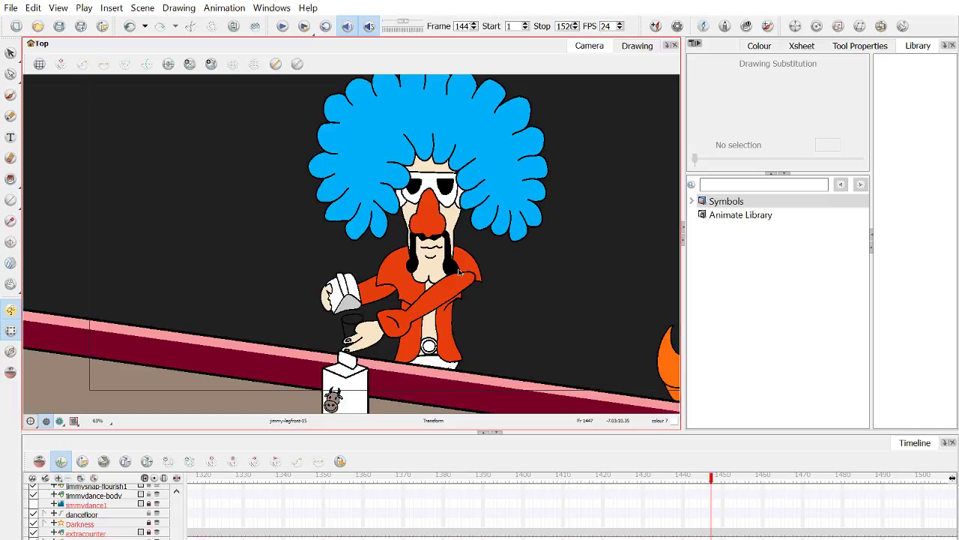
Step: Switch to the 408-frame gelateria scene and examine its shot at frames 87 and 77
{"action": "key", "text": "ctrl+grave"}
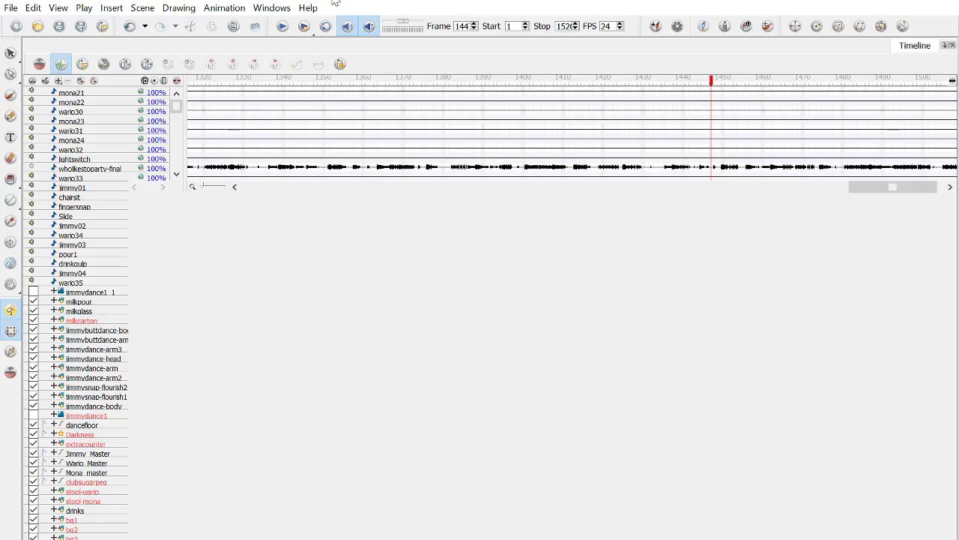
{"action": "key", "text": "ctrl+grave"}
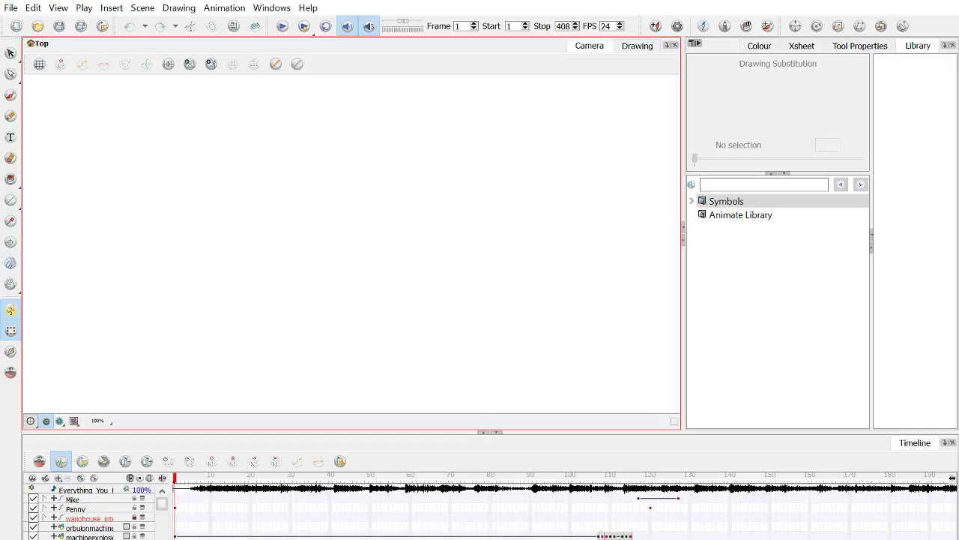
{"action": "left_click", "coordinate": [411, 476]}
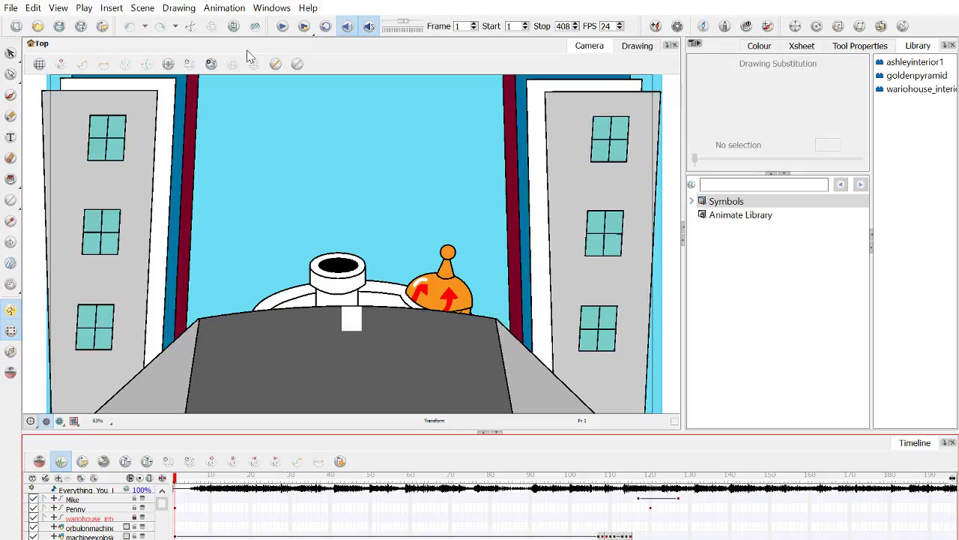
{"action": "left_click", "coordinate": [518, 478]}
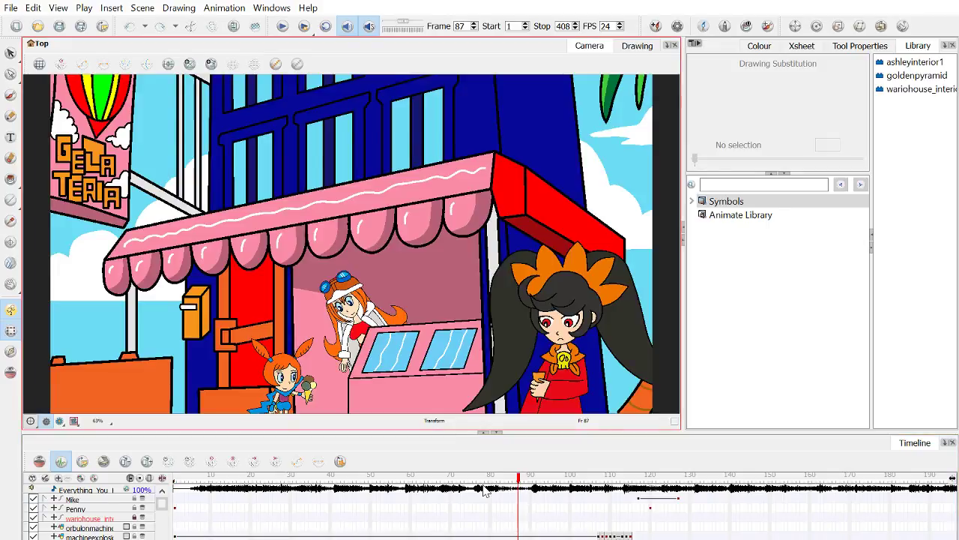
{"action": "left_click", "coordinate": [479, 478]}
{"action": "scroll", "coordinate": [420, 180], "scroll_direction": "down", "scroll_amount": 2}
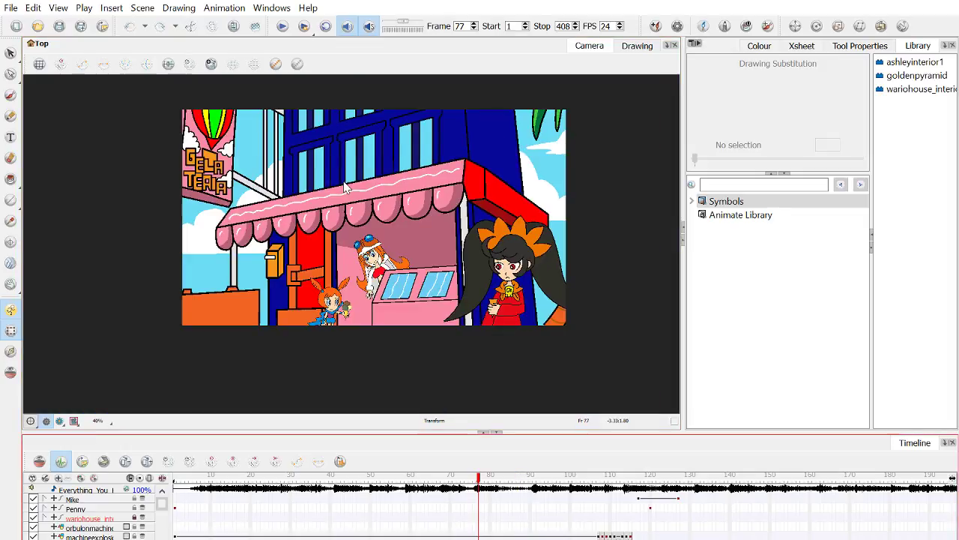
{"action": "scroll", "coordinate": [349, 181], "scroll_direction": "up", "scroll_amount": 1}
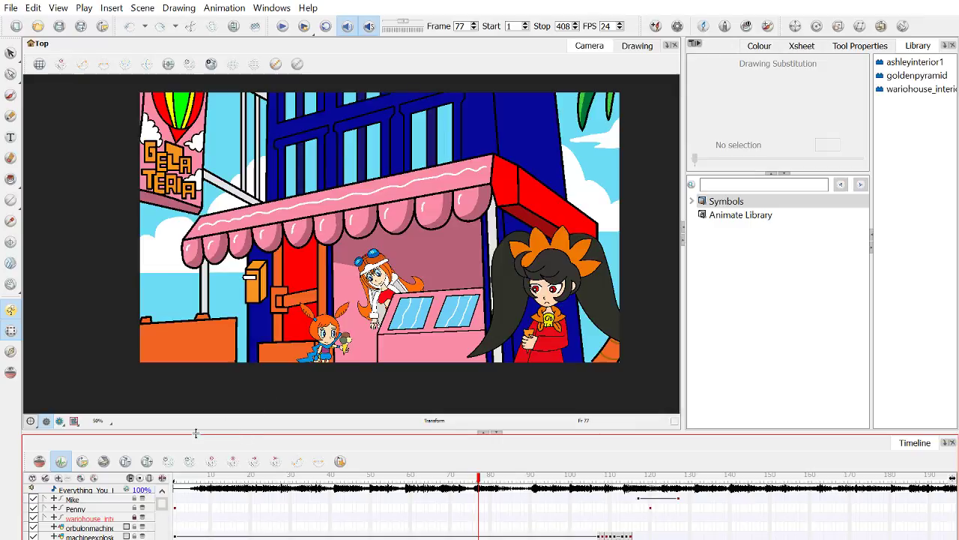
{"action": "left_click", "coordinate": [77, 425]}
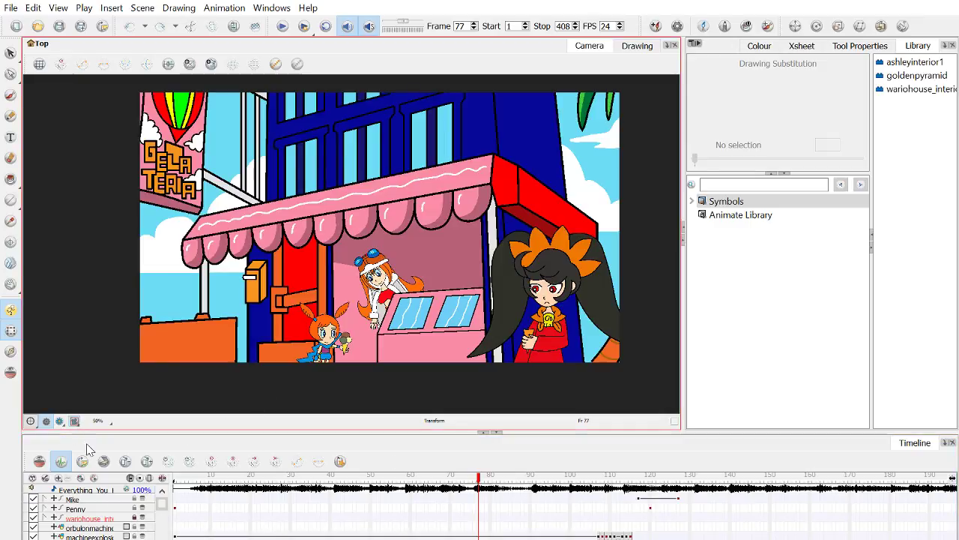
{"action": "key", "text": "shift+m"}
Step: Scrub the timeline from frame 44 to frame 120 to examine the gelateria and laboratory shots
{"action": "left_click", "coordinate": [347, 480]}
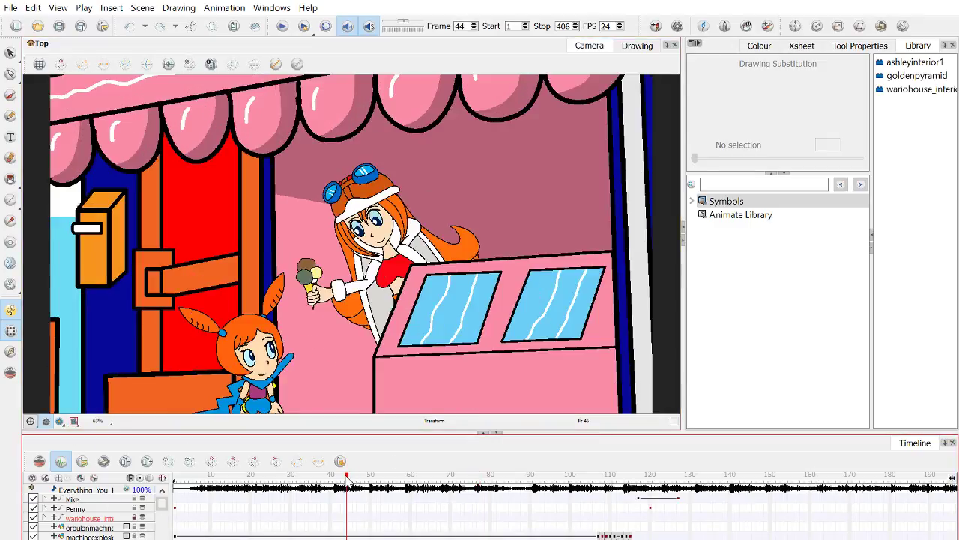
{"action": "left_click_drag", "start_coordinate": [347, 479], "coordinate": [431, 480]}
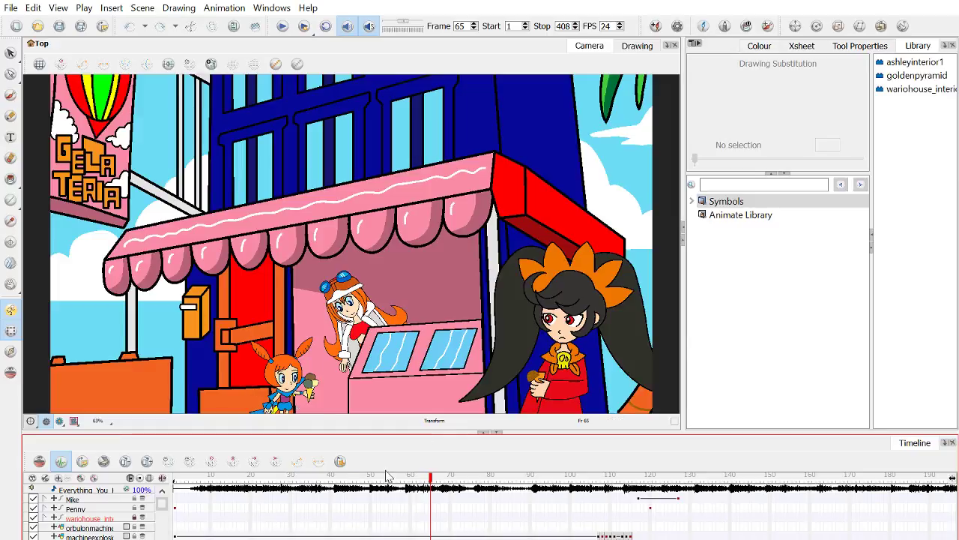
{"action": "left_click", "coordinate": [410, 480]}
{"action": "left_click_drag", "start_coordinate": [411, 480], "coordinate": [512, 482]}
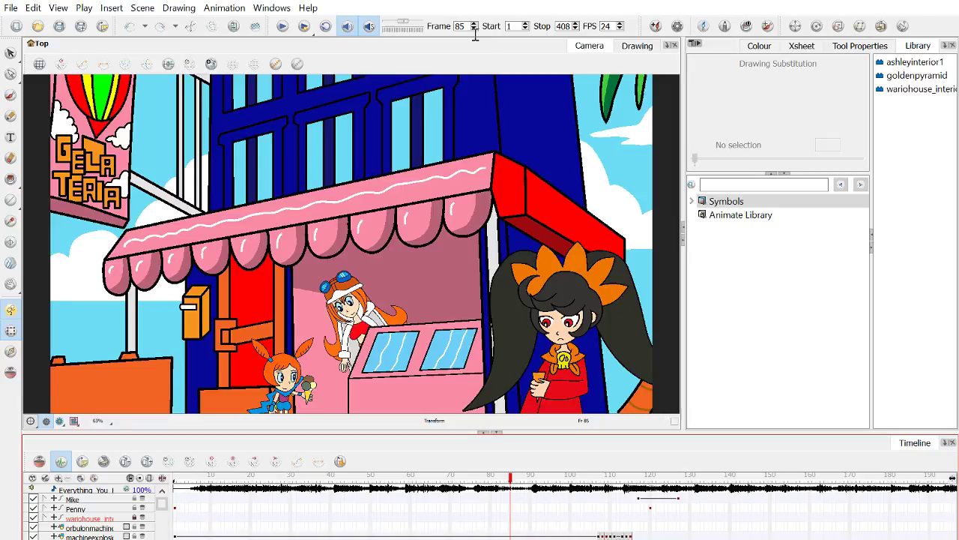
{"action": "left_click_drag", "start_coordinate": [510, 480], "coordinate": [503, 481]}
{"action": "left_click_drag", "start_coordinate": [503, 479], "coordinate": [652, 486]}
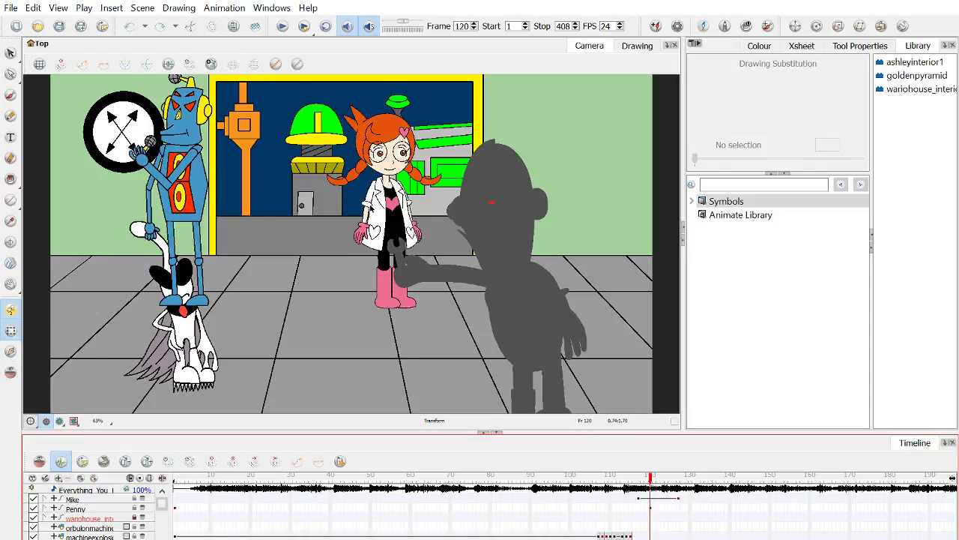
Step: Inspect the front arm and mouth drawings of Penny's rig at frame 120
{"action": "left_click", "coordinate": [370, 206]}
{"action": "scroll", "coordinate": [384, 155], "scroll_direction": "up", "scroll_amount": 4}
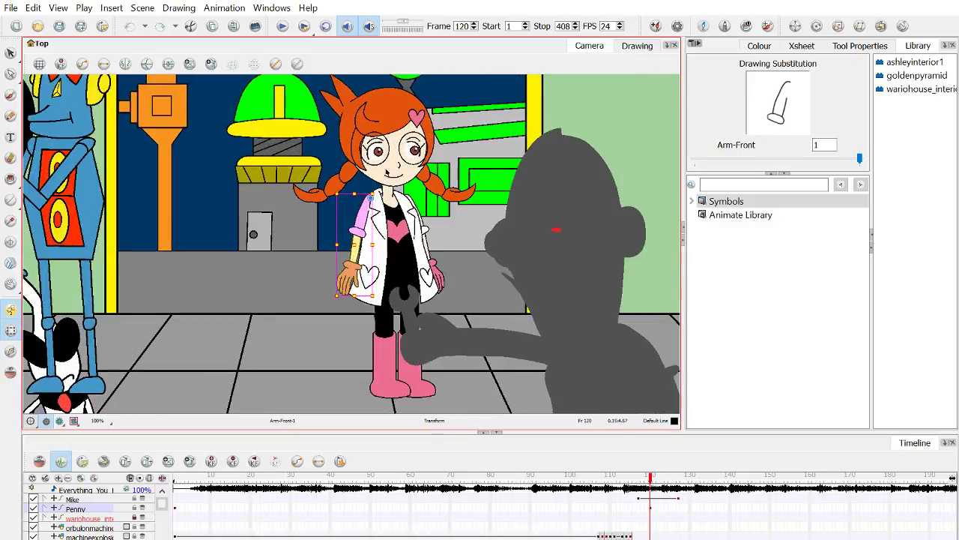
{"action": "left_click", "coordinate": [395, 177]}
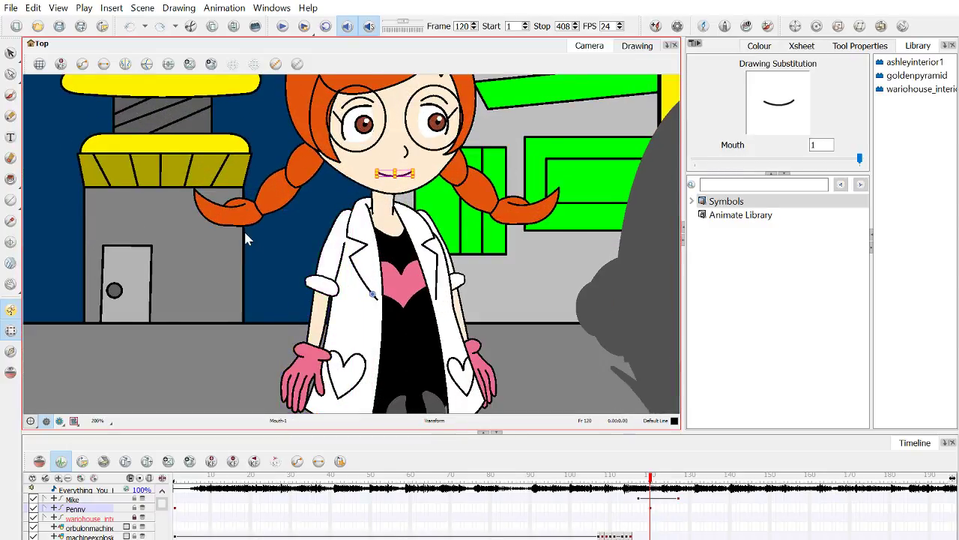
{"action": "key", "text": "shift+m"}
{"action": "left_click", "coordinate": [275, 240]}
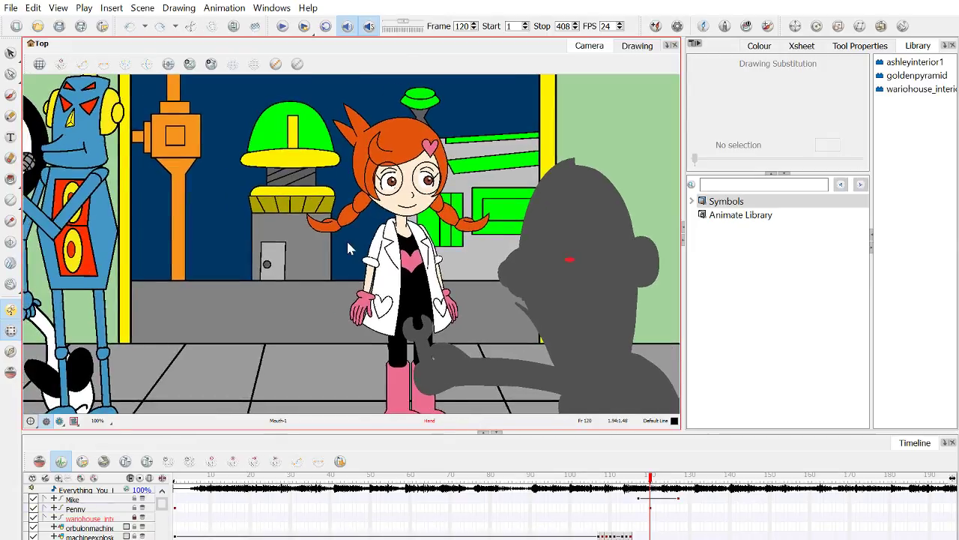
{"action": "scroll", "coordinate": [346, 239], "scroll_direction": "down", "scroll_amount": 1}
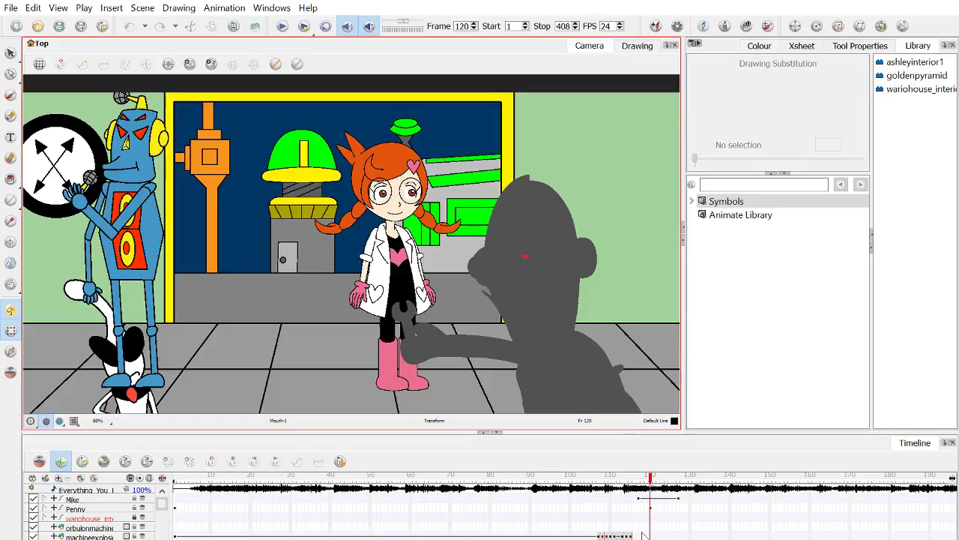
Step: Try rotating Penny's front arm at frame 121, and undo the change
{"action": "mouse_move", "coordinate": [652, 481]}
{"action": "left_mouse_down"}
{"action": "mouse_move", "coordinate": [635, 479]}
{"action": "mouse_move", "coordinate": [653, 480]}
{"action": "left_mouse_up"}
{"action": "left_click", "coordinate": [369, 254]}
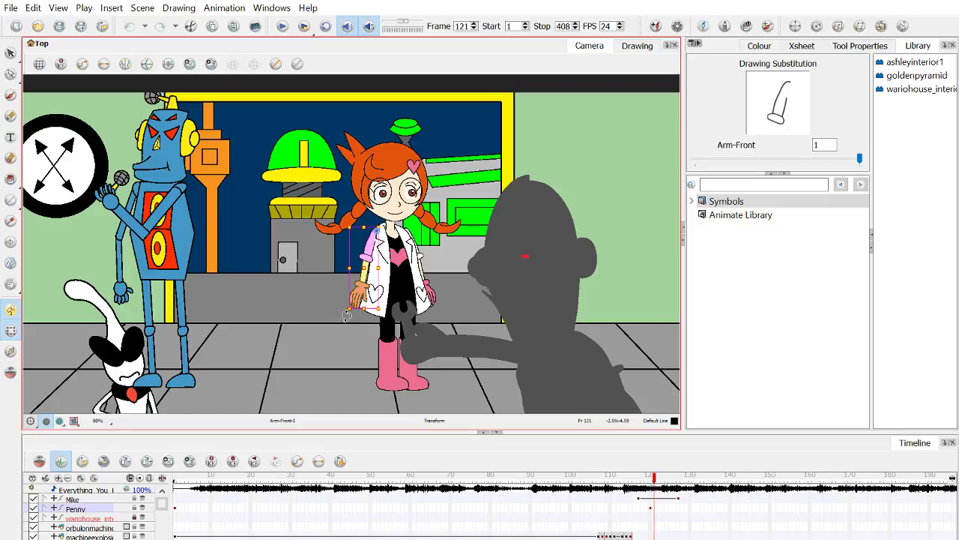
{"action": "left_click_drag", "start_coordinate": [349, 315], "coordinate": [378, 316]}
{"action": "key", "text": "ctrl+z"}
Step: Select Penny's mouth at frame 121 and duplicate its drawing as drawing 2
{"action": "scroll", "coordinate": [403, 239], "scroll_direction": "up", "scroll_amount": 4}
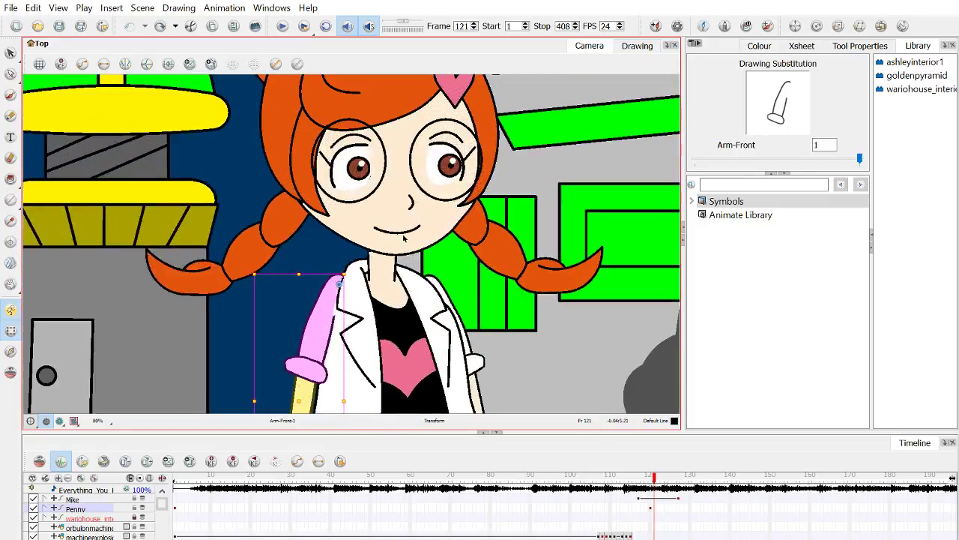
{"action": "scroll", "coordinate": [401, 236], "scroll_direction": "up", "scroll_amount": 2}
{"action": "left_click", "coordinate": [397, 236]}
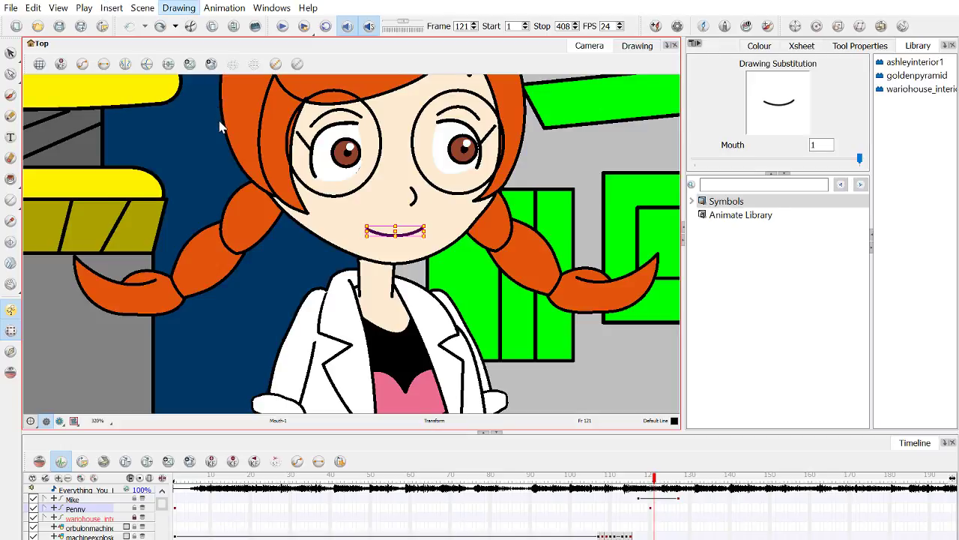
{"action": "key", "text": "]"}
{"action": "scroll", "coordinate": [382, 240], "scroll_direction": "up", "scroll_amount": 3}
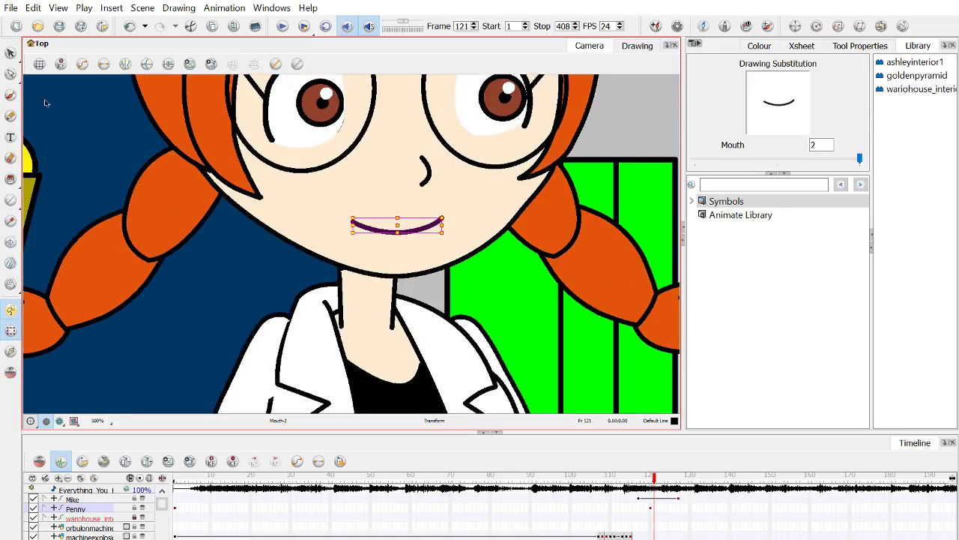
Step: Simplify and reshape the smile line of Penny's second mouth drawing with the Contour Editor, adjusting its middle point
{"action": "scroll", "coordinate": [393, 236], "scroll_direction": "up", "scroll_amount": 2}
{"action": "key", "text": "alt+q"}
{"action": "left_click", "coordinate": [409, 229]}
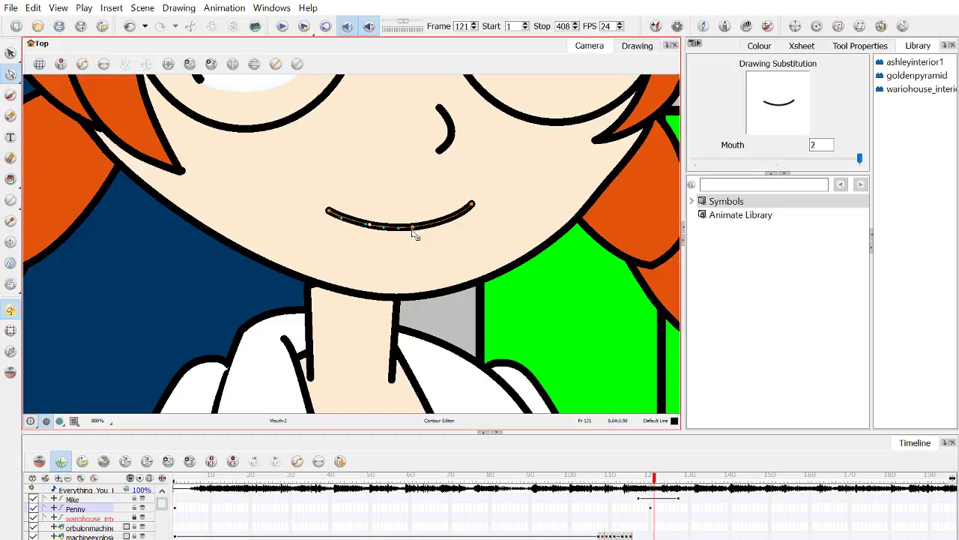
{"action": "left_click_drag", "start_coordinate": [417, 234], "coordinate": [413, 238]}
{"action": "left_click", "coordinate": [391, 238]}
{"action": "key", "text": "ctrl+z"}
{"action": "key", "text": "ctrl+z"}
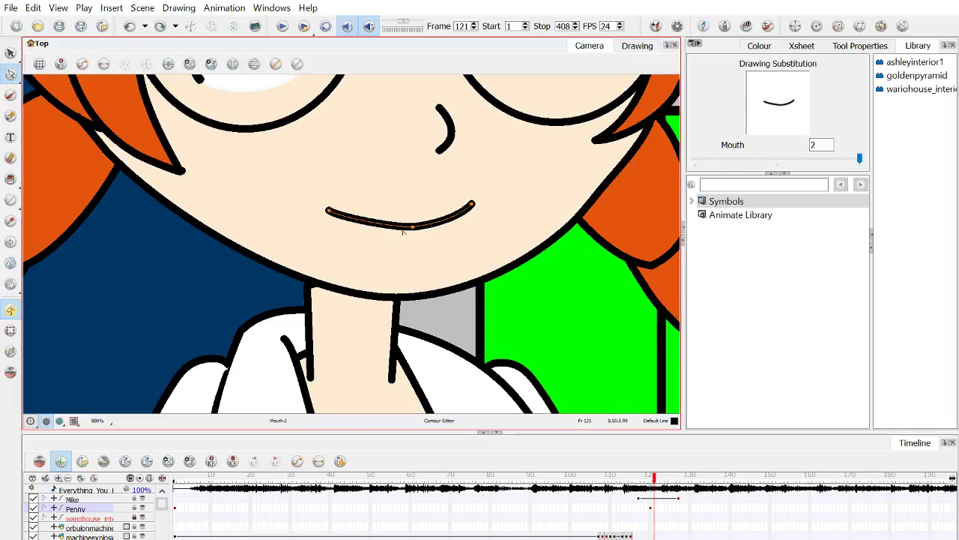
{"action": "left_click", "coordinate": [415, 232]}
{"action": "mouse_move", "coordinate": [415, 231]}
{"action": "left_mouse_down"}
{"action": "mouse_move", "coordinate": [433, 230]}
{"action": "mouse_move", "coordinate": [390, 230]}
{"action": "left_mouse_up"}
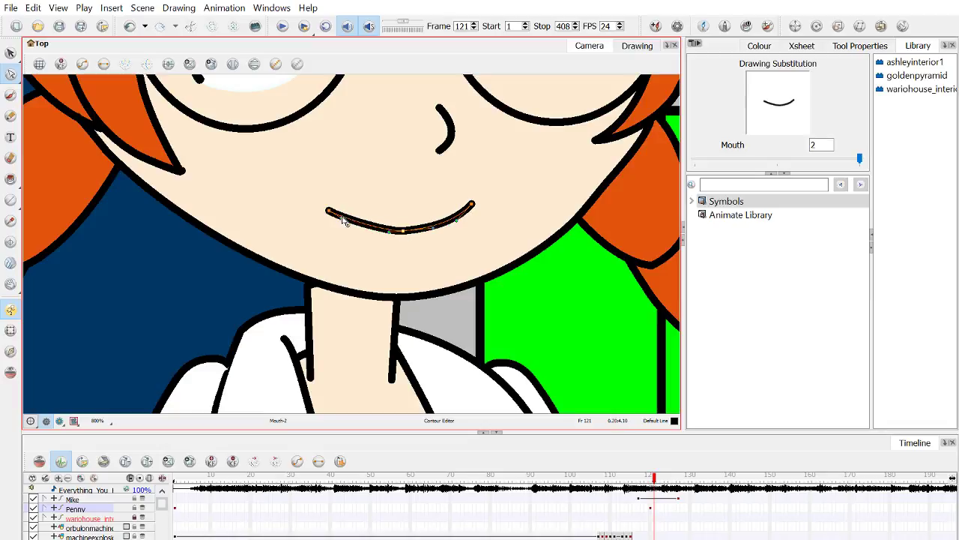
Step: Try drawing the lower curve of the open mouth with the Pencil tool, and undo the strokes
{"action": "mouse_move", "coordinate": [333, 214]}
{"action": "left_mouse_down"}
{"action": "mouse_move", "coordinate": [345, 217]}
{"action": "mouse_move", "coordinate": [391, 284]}
{"action": "left_mouse_up"}
{"action": "left_click", "coordinate": [10, 116]}
{"action": "scroll", "coordinate": [341, 225], "scroll_direction": "up", "scroll_amount": 2}
{"action": "key", "text": "ctrl+z"}
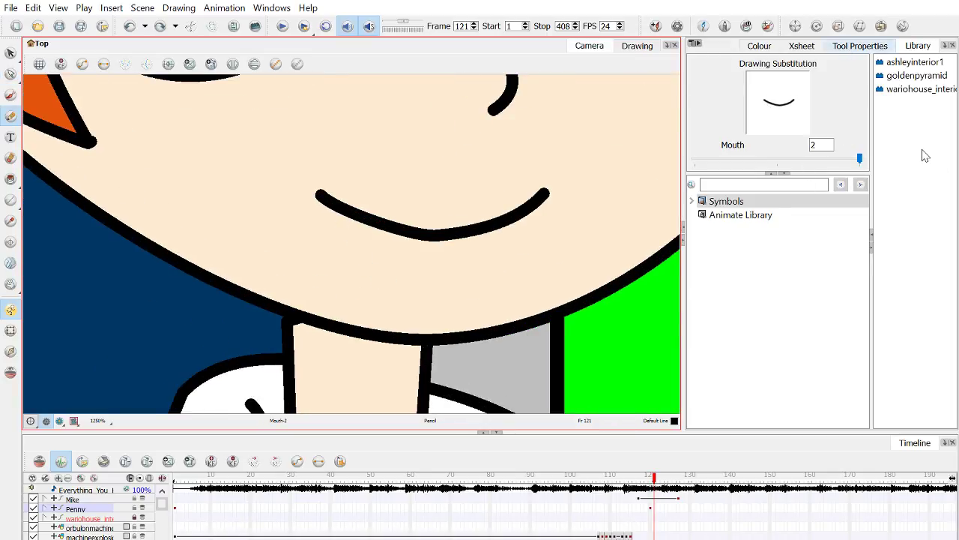
{"action": "left_click", "coordinate": [863, 50]}
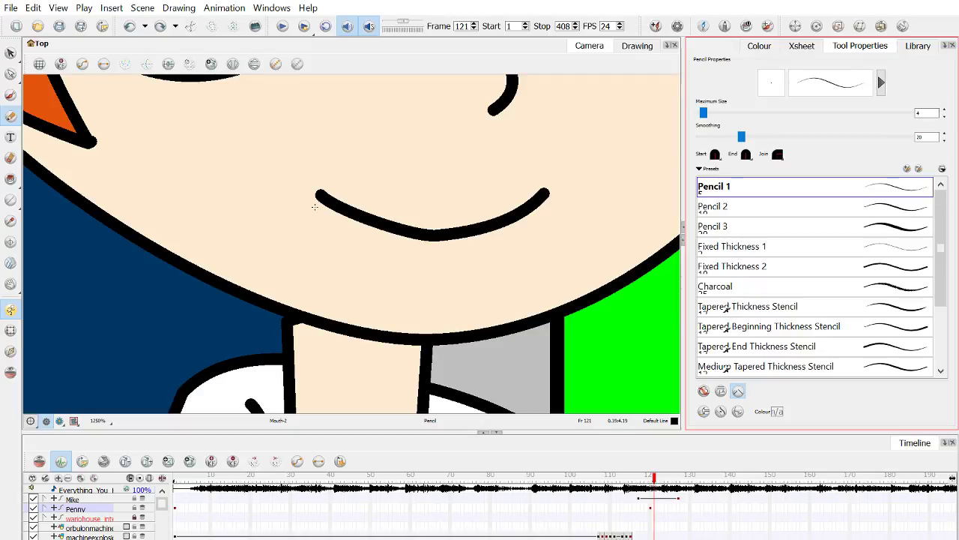
{"action": "mouse_move", "coordinate": [328, 199]}
{"action": "left_mouse_down"}
{"action": "mouse_move", "coordinate": [354, 261]}
{"action": "mouse_move", "coordinate": [391, 290]}
{"action": "left_mouse_up"}
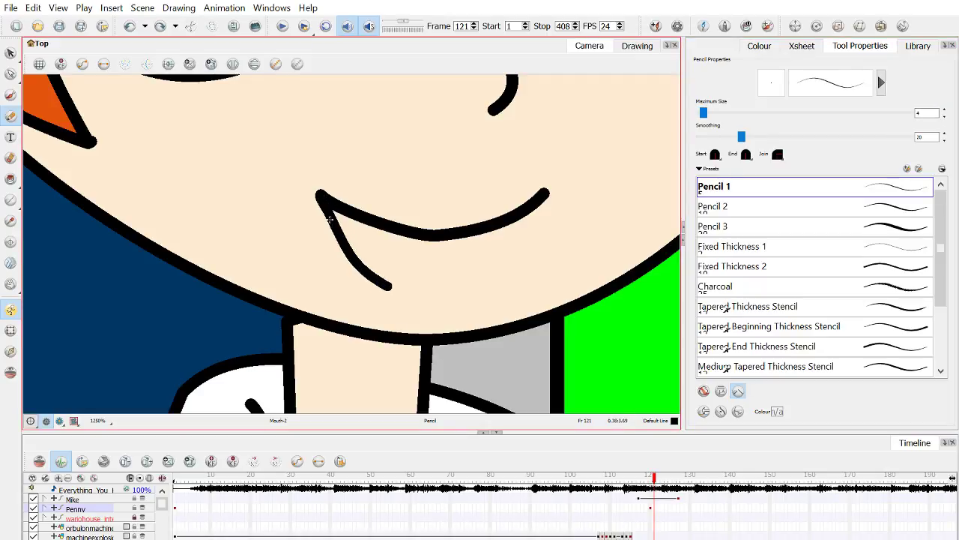
{"action": "key", "text": "ctrl+z"}
{"action": "mouse_move", "coordinate": [319, 196]}
{"action": "left_mouse_down"}
{"action": "mouse_move", "coordinate": [372, 276]}
{"action": "mouse_move", "coordinate": [419, 298]}
{"action": "mouse_move", "coordinate": [484, 270]}
{"action": "mouse_move", "coordinate": [525, 217]}
{"action": "left_mouse_up"}
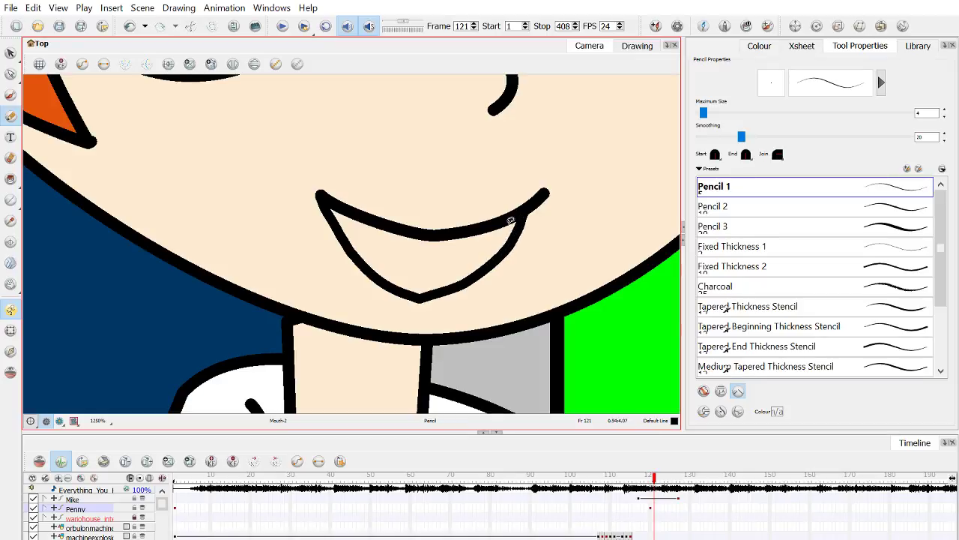
{"action": "key", "text": "ctrl+z"}
{"action": "key", "text": "ctrl+z"}
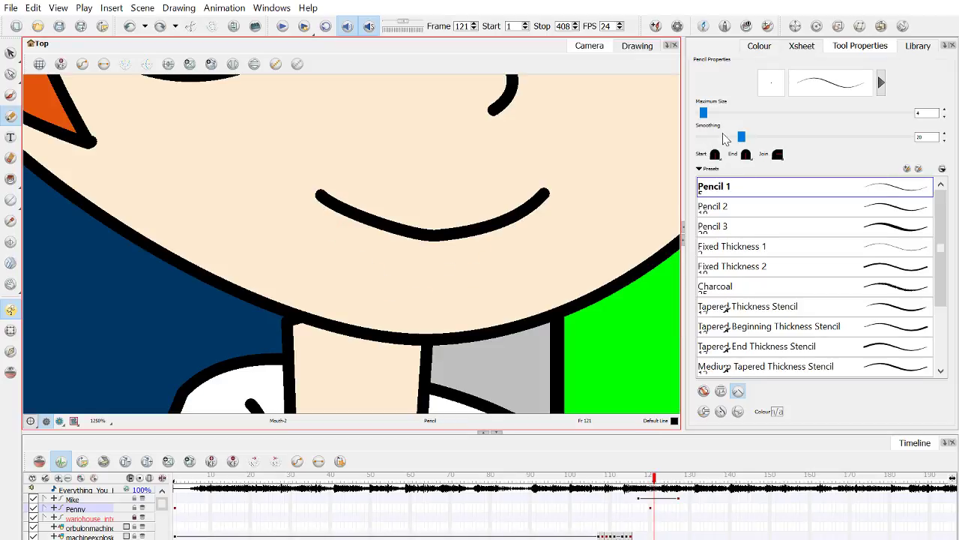
Step: Raise the pencil smoothing to about 38 and draw a rounded lower curve beneath the smile line
{"action": "left_click_drag", "start_coordinate": [741, 136], "coordinate": [781, 136]}
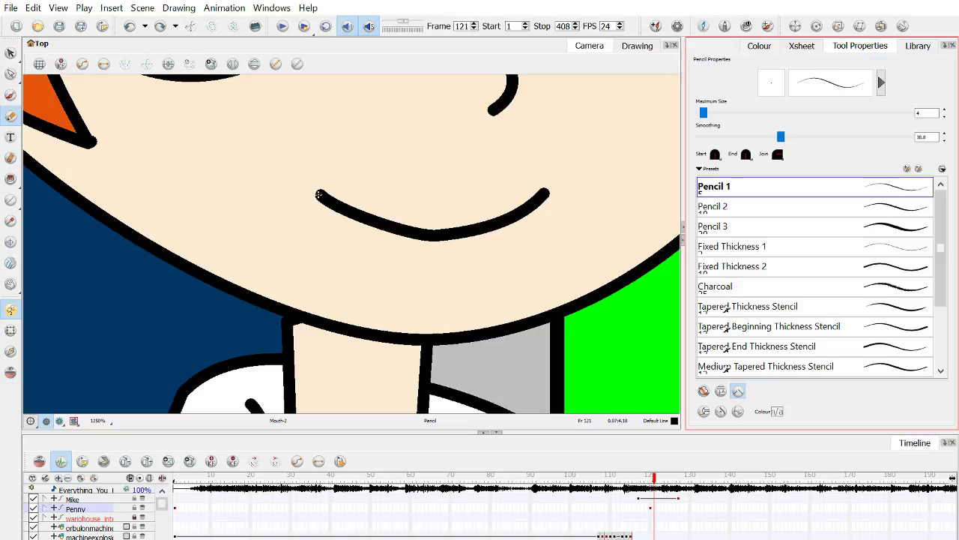
{"action": "mouse_move", "coordinate": [319, 193]}
{"action": "left_mouse_down"}
{"action": "mouse_move", "coordinate": [330, 242]}
{"action": "mouse_move", "coordinate": [360, 278]}
{"action": "mouse_move", "coordinate": [405, 297]}
{"action": "mouse_move", "coordinate": [448, 299]}
{"action": "mouse_move", "coordinate": [483, 282]}
{"action": "mouse_move", "coordinate": [502, 264]}
{"action": "mouse_move", "coordinate": [517, 217]}
{"action": "left_mouse_up"}
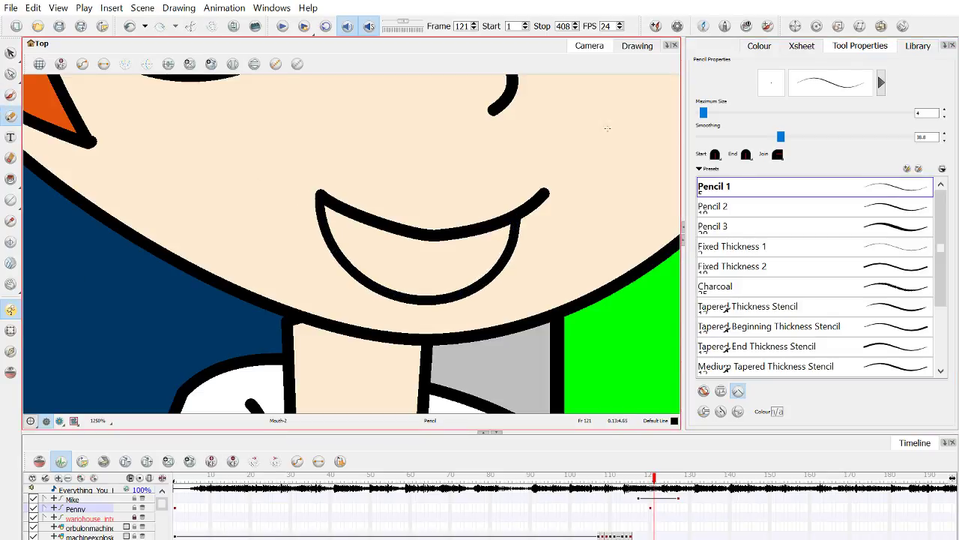
{"action": "left_click", "coordinate": [11, 53]}
{"action": "left_click", "coordinate": [388, 219]}
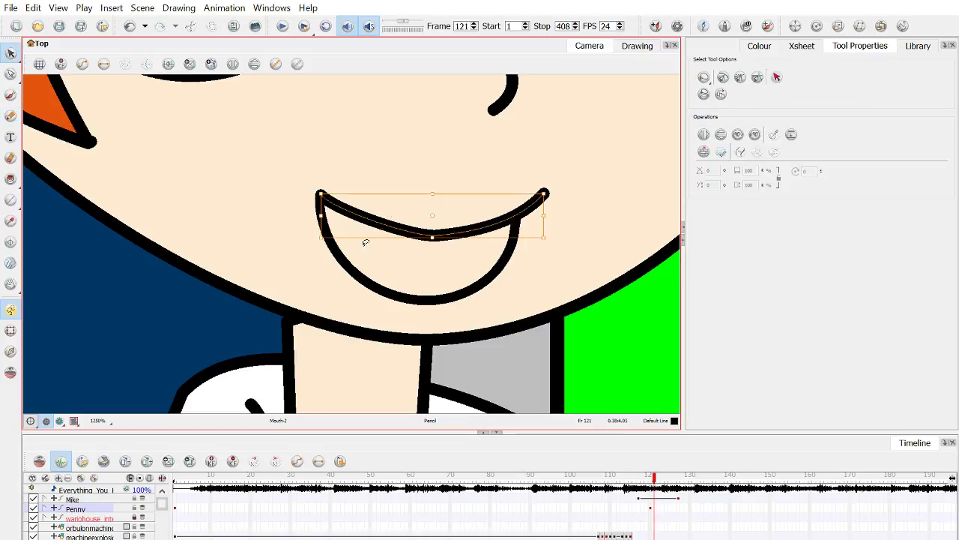
{"action": "left_click", "coordinate": [442, 297]}
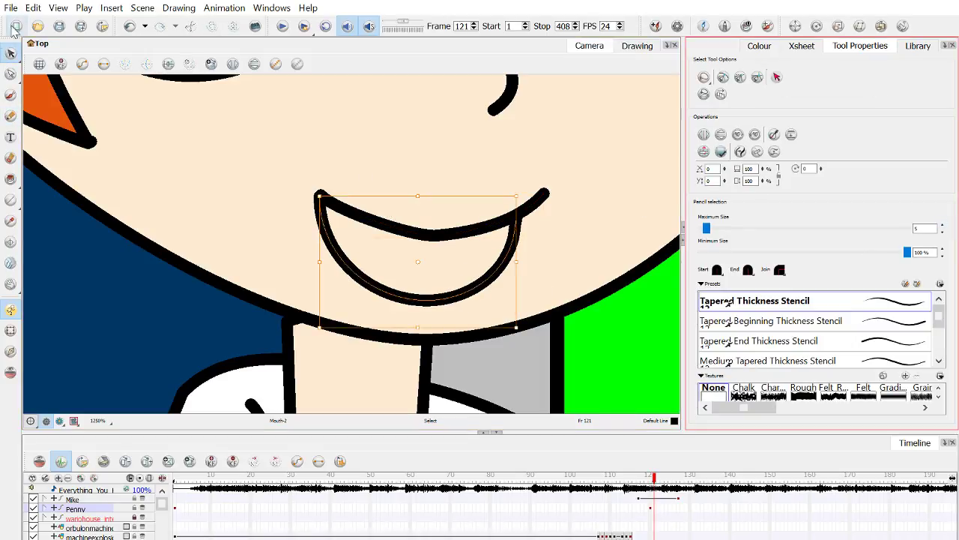
Step: Cut off the smile line's end that overhangs the mouth's corner with the Cutter tool
{"action": "key", "text": "alt+t"}
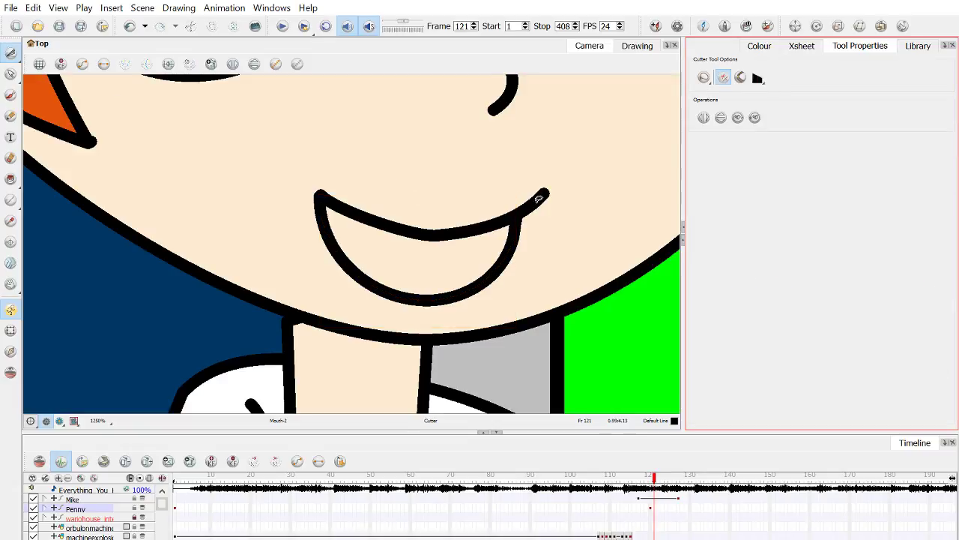
{"action": "mouse_move", "coordinate": [538, 198]}
{"action": "left_mouse_down"}
{"action": "mouse_move", "coordinate": [532, 210]}
{"action": "mouse_move", "coordinate": [552, 185]}
{"action": "left_mouse_up"}
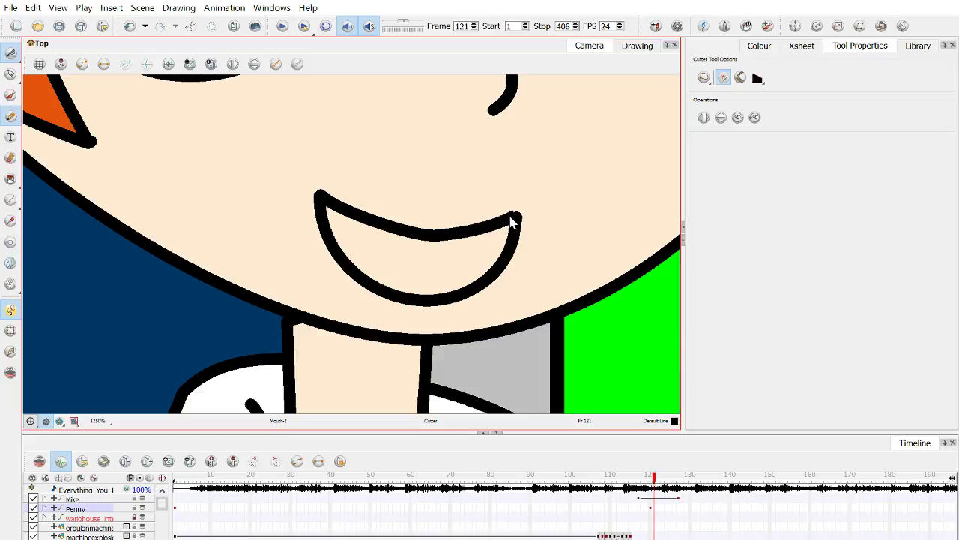
{"action": "key", "text": "alt+slash"}
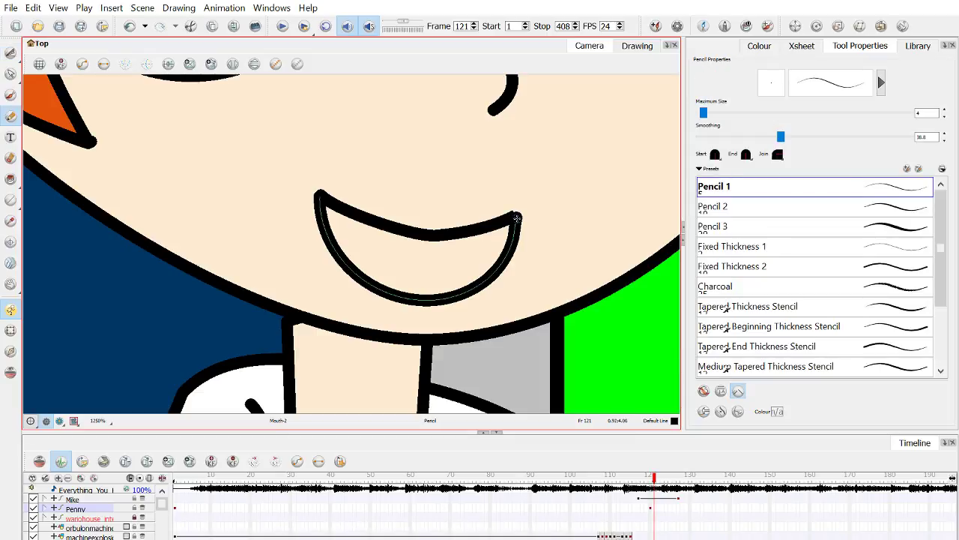
{"action": "scroll", "coordinate": [514, 216], "scroll_direction": "down", "scroll_amount": 1}
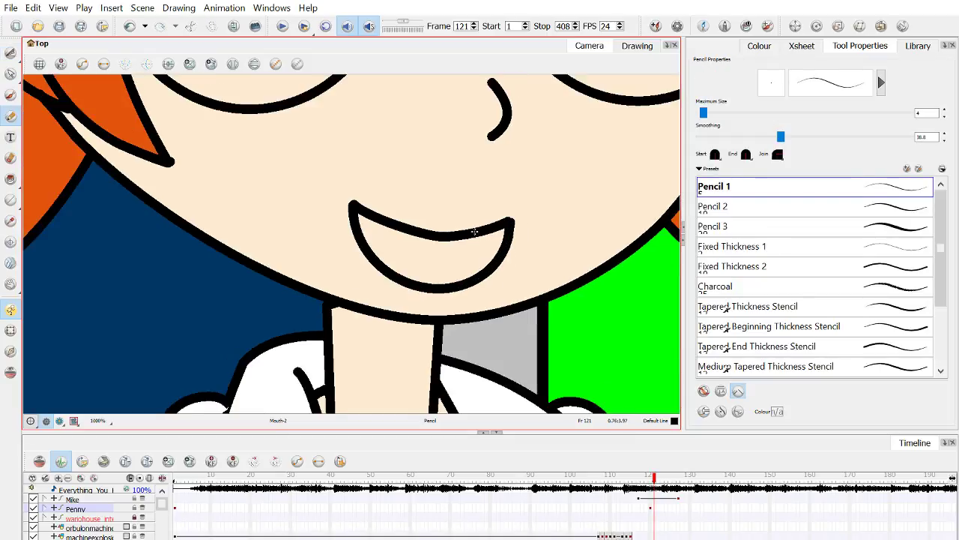
Step: Raise the open mouth's upper edge slightly and smooth its middle point into a gentle curve with the Contour Editor
{"action": "left_click", "coordinate": [10, 74]}
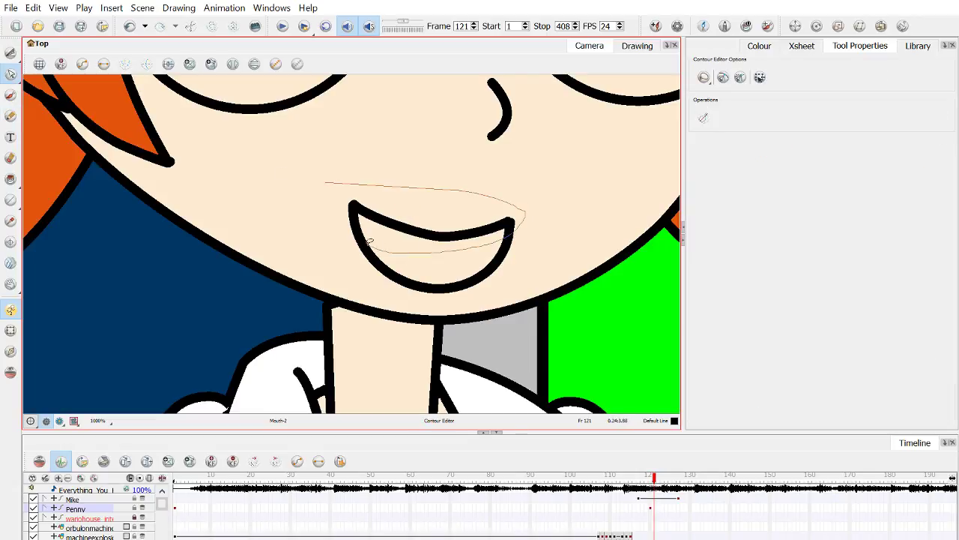
{"action": "left_click", "coordinate": [396, 224]}
{"action": "left_click_drag", "start_coordinate": [448, 238], "coordinate": [447, 229]}
{"action": "left_click", "coordinate": [446, 237]}
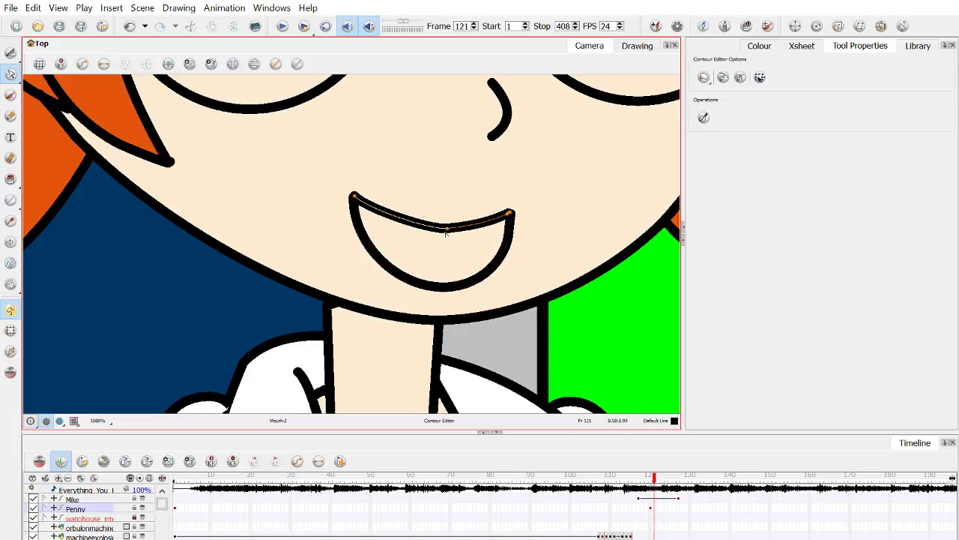
{"action": "left_click", "coordinate": [448, 230]}
{"action": "scroll", "coordinate": [447, 230], "scroll_direction": "up", "scroll_amount": 1}
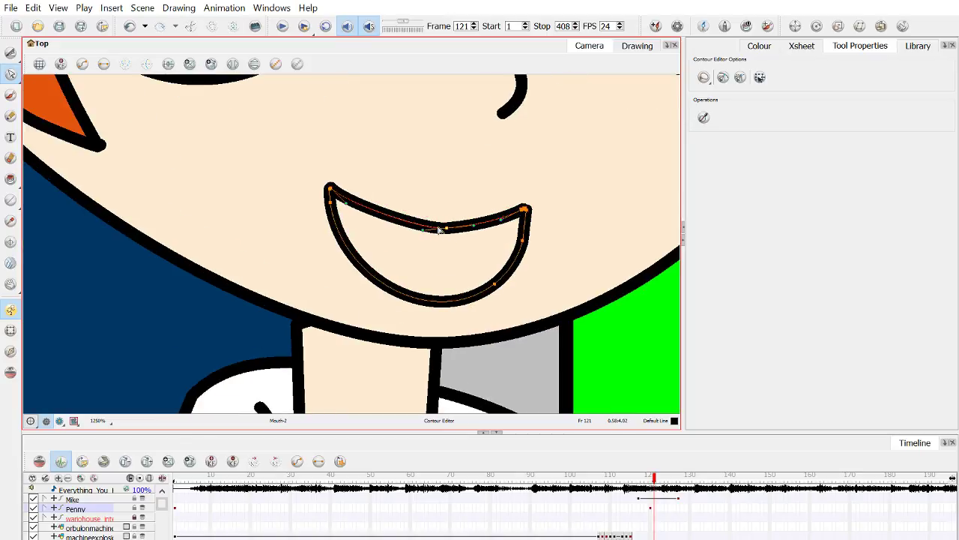
{"action": "left_click_drag", "start_coordinate": [439, 230], "coordinate": [475, 229]}
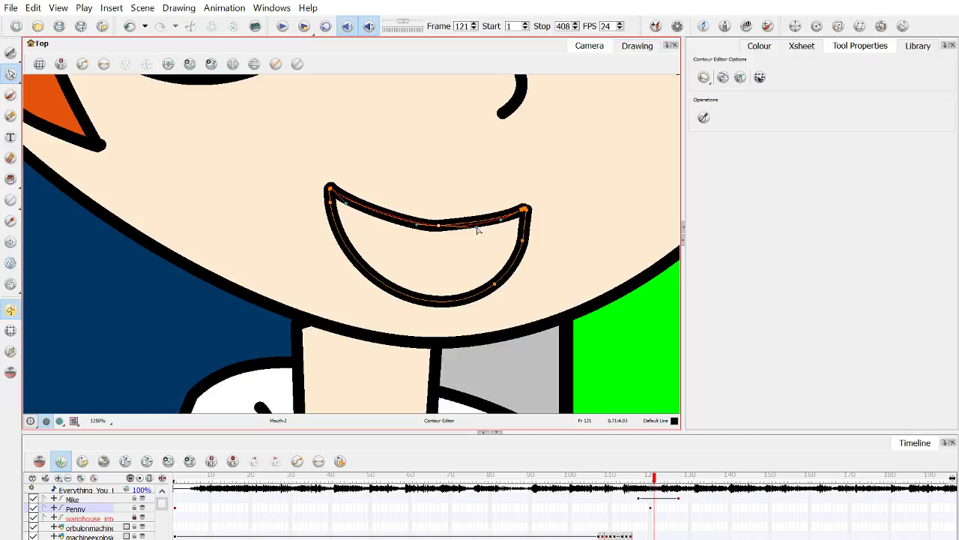
{"action": "left_click_drag", "start_coordinate": [418, 226], "coordinate": [409, 225]}
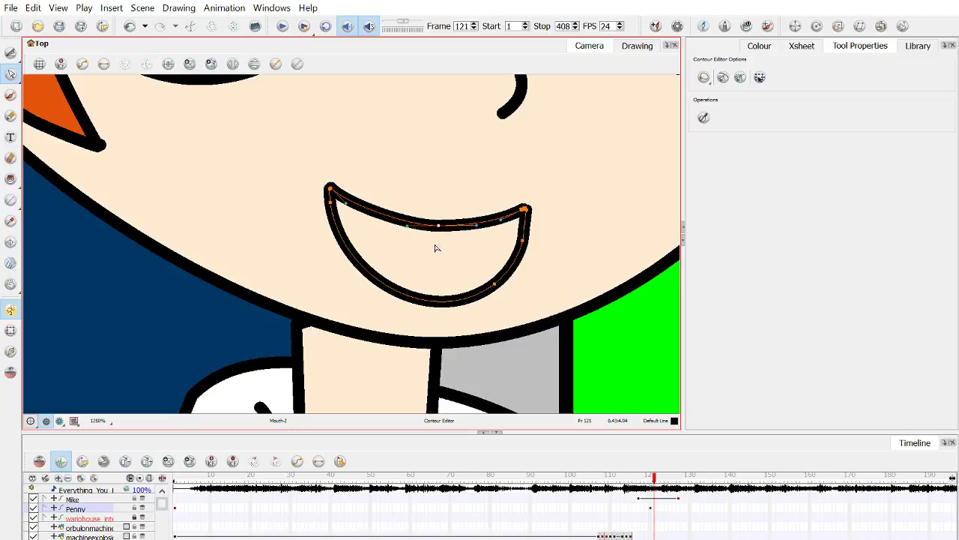
{"action": "left_click", "coordinate": [435, 244]}
{"action": "scroll", "coordinate": [439, 237], "scroll_direction": "down", "scroll_amount": 1}
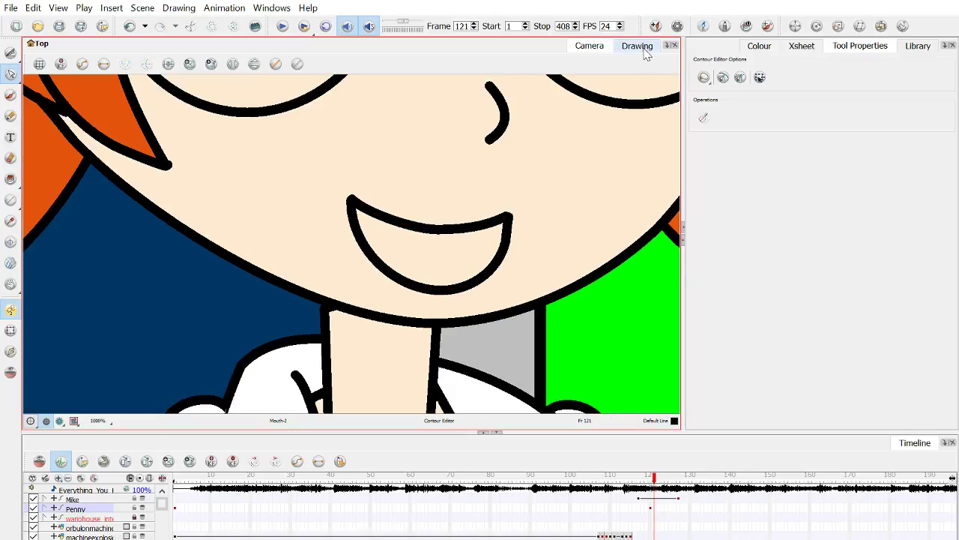
Step: Fill the inside of Penny's open mouth with black
{"action": "left_click", "coordinate": [10, 178]}
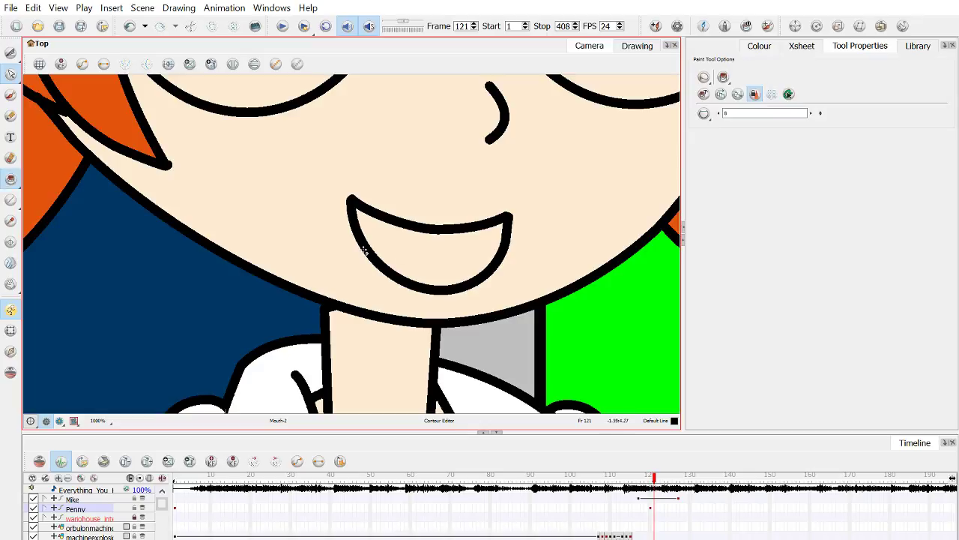
{"action": "left_click", "coordinate": [413, 260]}
{"action": "scroll", "coordinate": [303, 245], "scroll_direction": "down", "scroll_amount": 6}
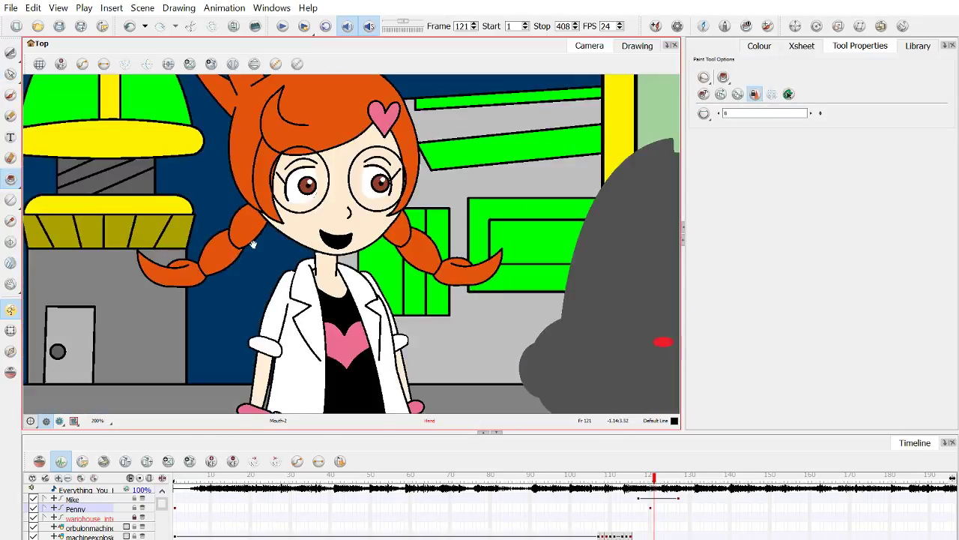
Step: Sample the pink of Penny's shirt heart and draw a two-lobed tongue outline inside the mouth with the Pencil tool
{"action": "left_click", "coordinate": [10, 221]}
{"action": "left_click", "coordinate": [349, 348]}
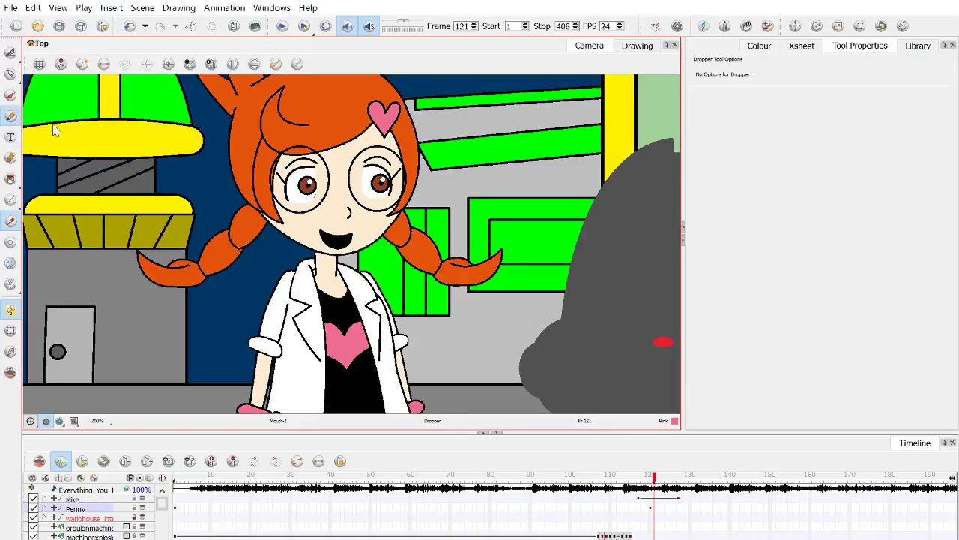
{"action": "key", "text": "alt+slash"}
{"action": "scroll", "coordinate": [337, 240], "scroll_direction": "up", "scroll_amount": 6}
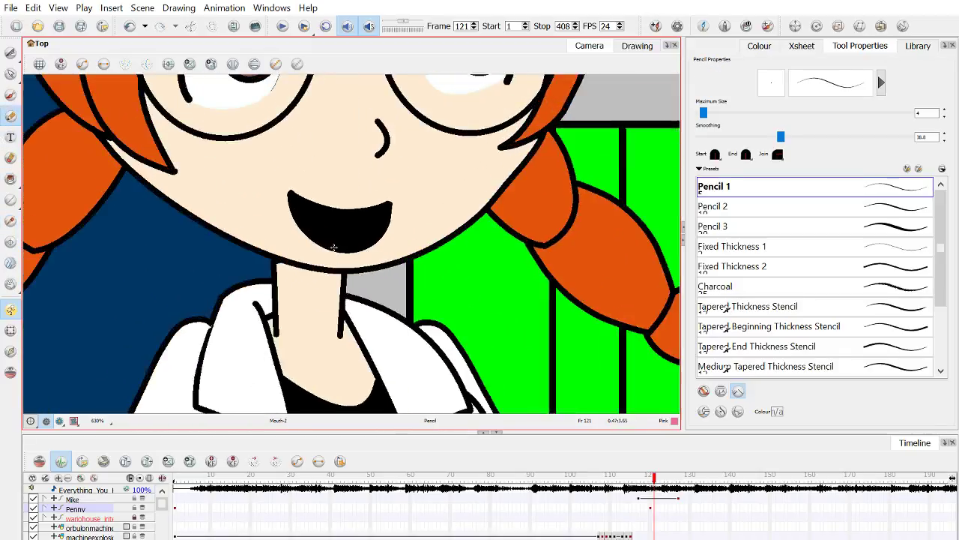
{"action": "left_click_drag", "start_coordinate": [331, 228], "coordinate": [365, 227]}
{"action": "key", "text": "ctrl+z"}
{"action": "scroll", "coordinate": [315, 213], "scroll_direction": "up", "scroll_amount": 1}
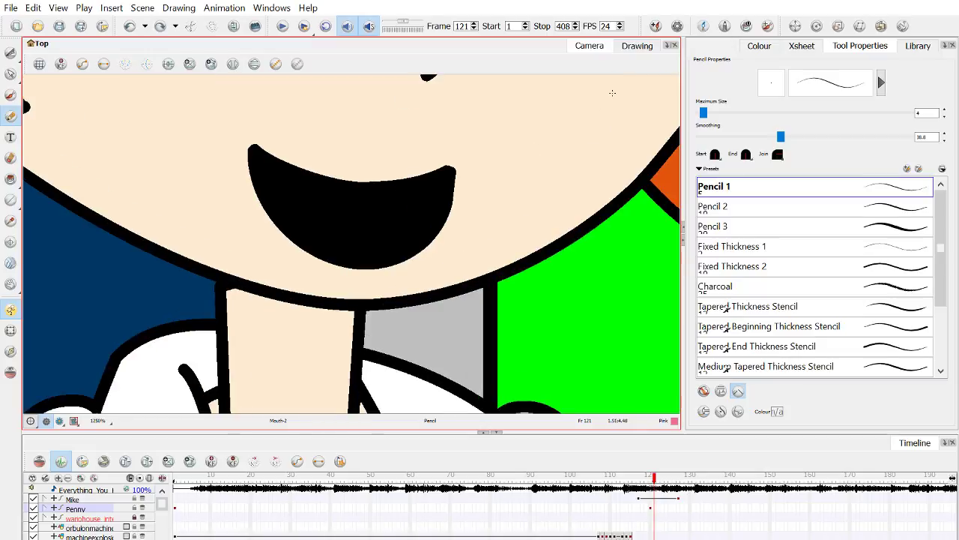
{"action": "mouse_move", "coordinate": [288, 211]}
{"action": "left_mouse_down"}
{"action": "mouse_move", "coordinate": [315, 207]}
{"action": "mouse_move", "coordinate": [355, 236]}
{"action": "mouse_move", "coordinate": [356, 222]}
{"action": "mouse_move", "coordinate": [379, 222]}
{"action": "mouse_move", "coordinate": [404, 243]}
{"action": "mouse_move", "coordinate": [375, 255]}
{"action": "mouse_move", "coordinate": [316, 238]}
{"action": "left_mouse_up"}
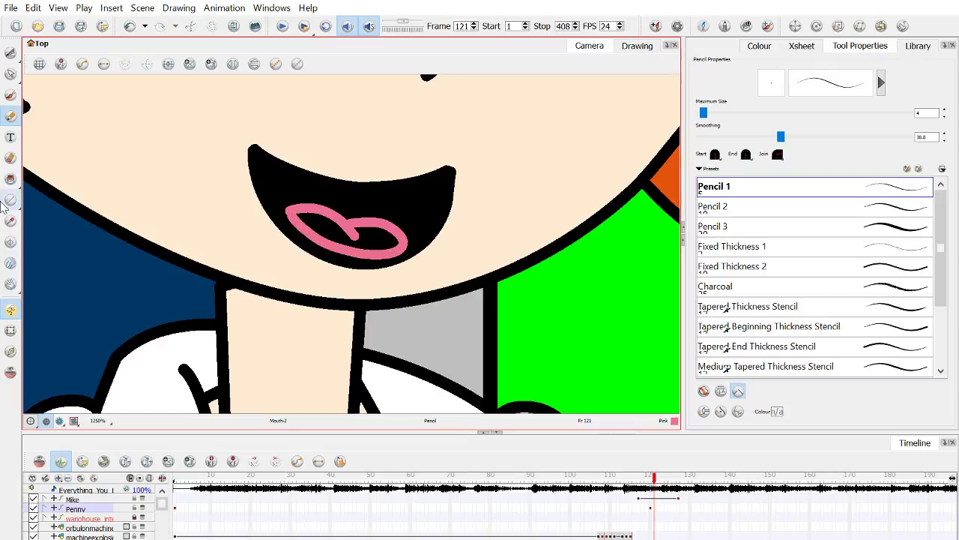
Step: Fill the tongue outline with pink
{"action": "left_click", "coordinate": [10, 178]}
{"action": "left_click", "coordinate": [370, 242]}
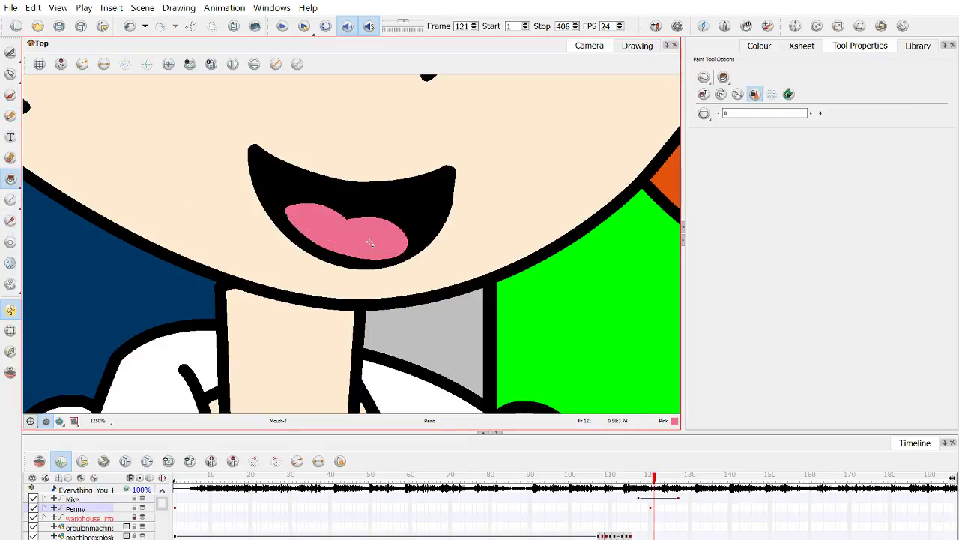
{"action": "scroll", "coordinate": [369, 242], "scroll_direction": "down", "scroll_amount": 12}
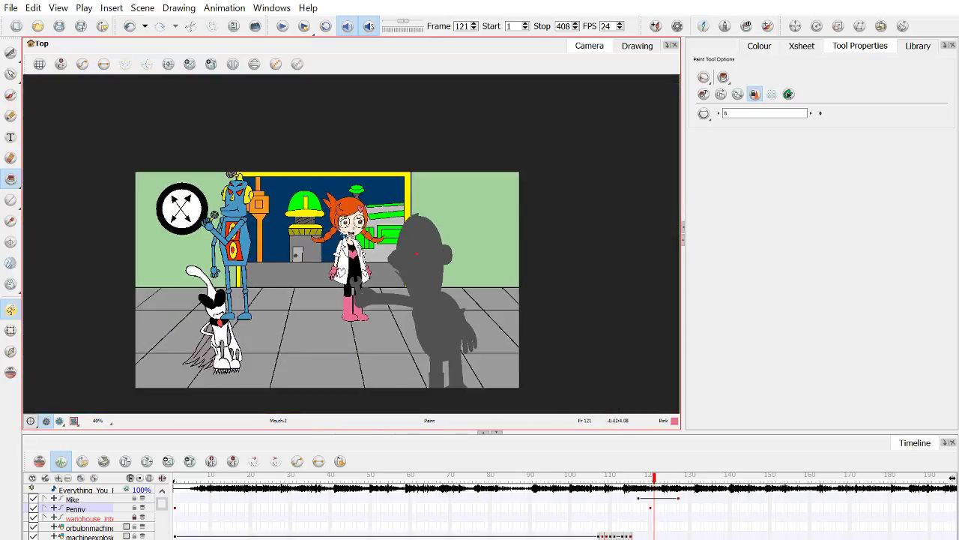
Step: Switch Penny's mouth at frame 121 to the closed smile, drawing 1, through drawing substitution
{"action": "mouse_move", "coordinate": [654, 478]}
{"action": "left_mouse_down"}
{"action": "mouse_move", "coordinate": [642, 480]}
{"action": "mouse_move", "coordinate": [653, 482]}
{"action": "left_mouse_up"}
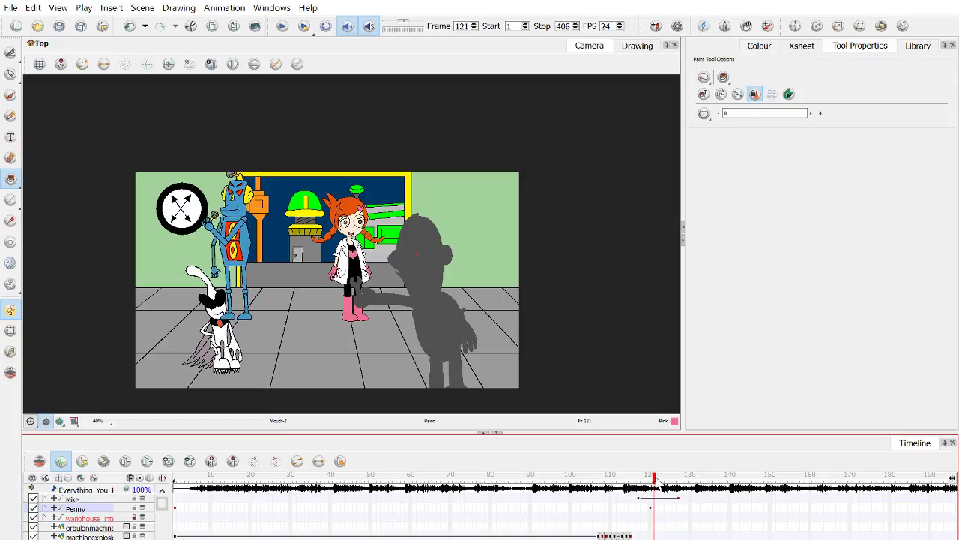
{"action": "left_click", "coordinate": [10, 330]}
{"action": "scroll", "coordinate": [334, 312], "scroll_direction": "up", "scroll_amount": 5}
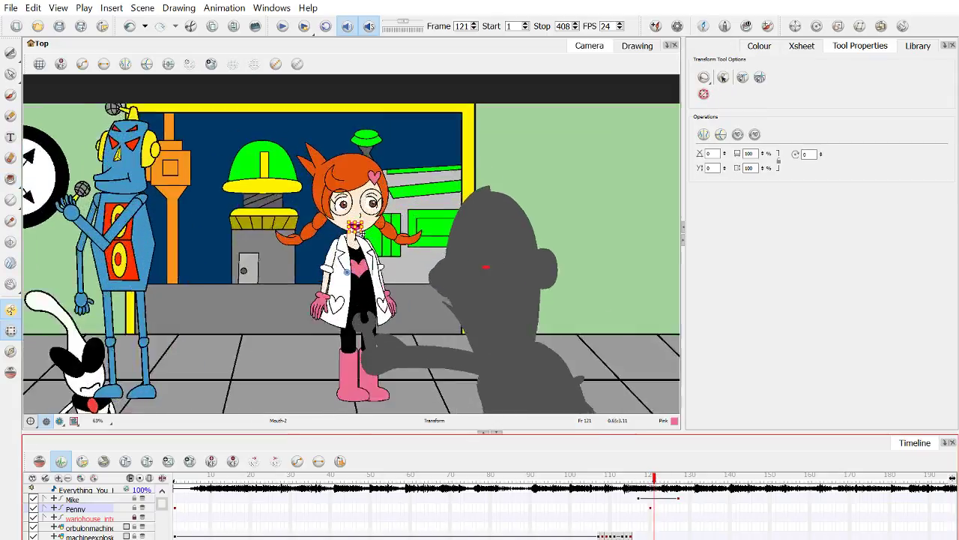
{"action": "left_click", "coordinate": [358, 218]}
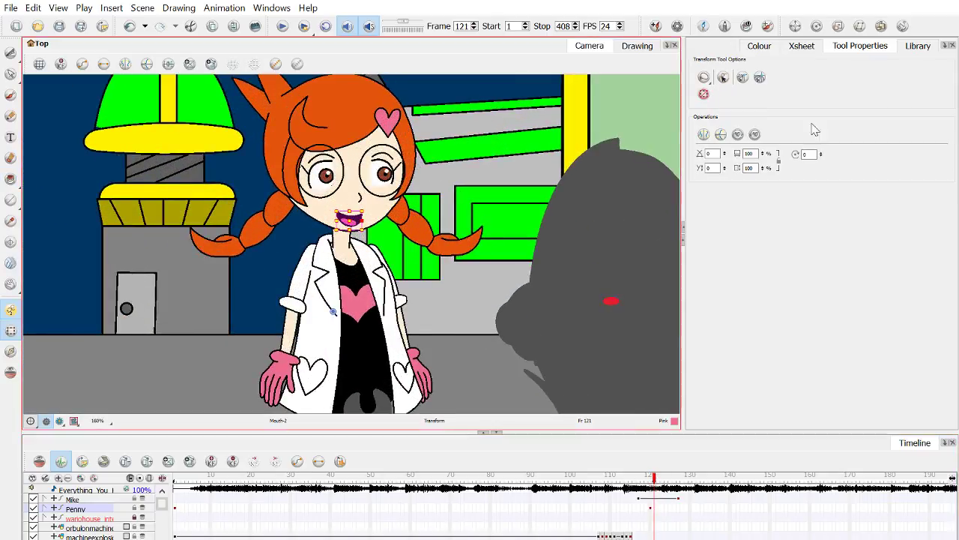
{"action": "left_click", "coordinate": [917, 45]}
{"action": "left_click", "coordinate": [769, 159]}
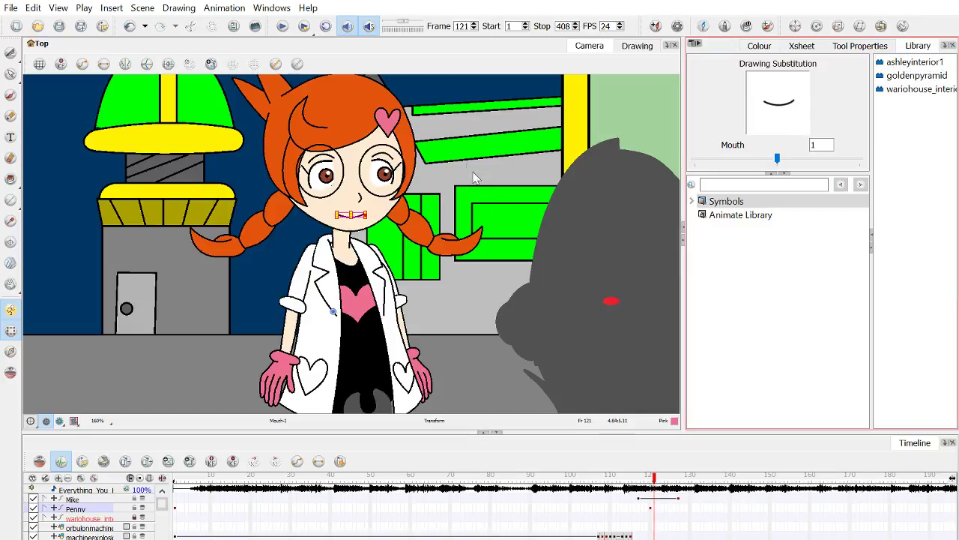
Step: Add a keyframe to the Penny layer at frame 127 to hold her standing position
{"action": "left_click", "coordinate": [200, 382]}
{"action": "left_click", "coordinate": [75, 509]}
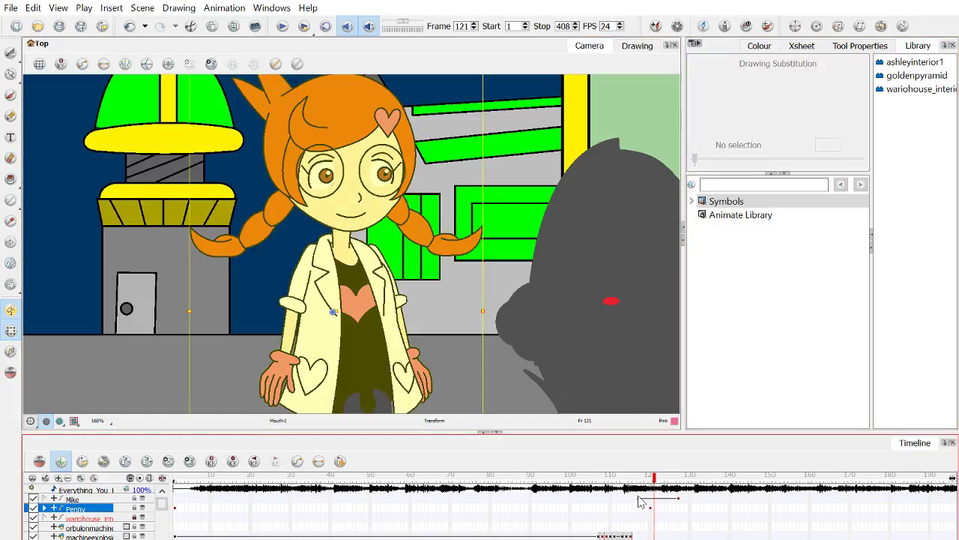
{"action": "left_click", "coordinate": [646, 509]}
{"action": "scroll", "coordinate": [353, 156], "scroll_direction": "down", "scroll_amount": 5}
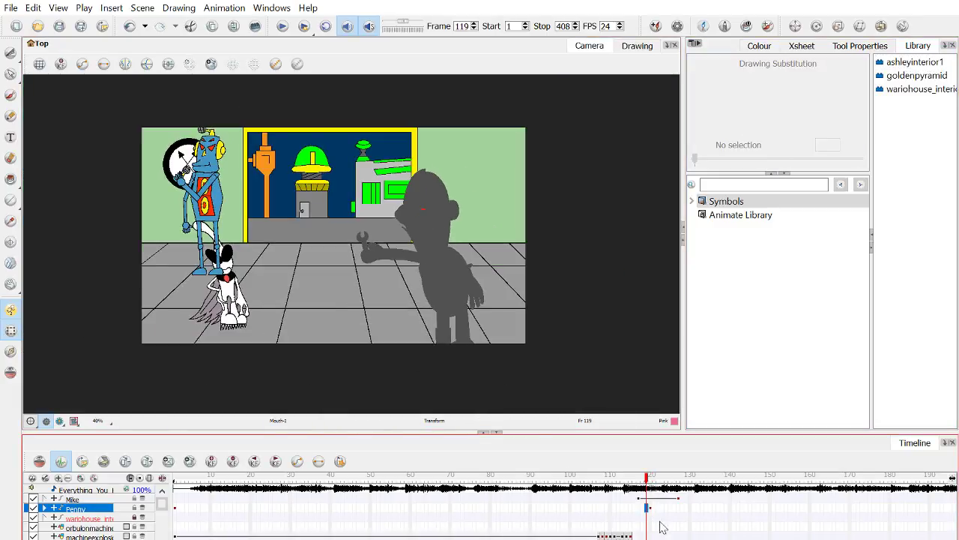
{"action": "left_click", "coordinate": [649, 510]}
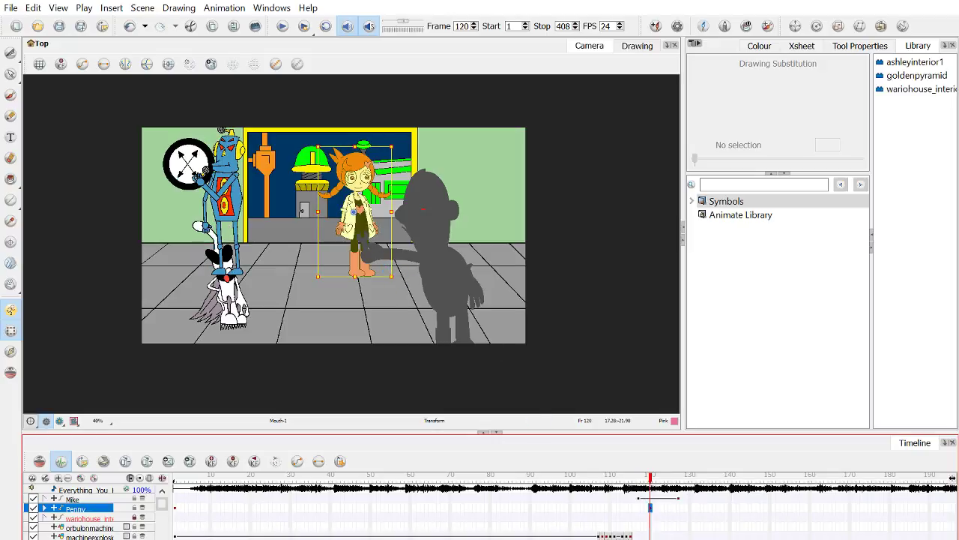
{"action": "left_click_drag", "start_coordinate": [652, 480], "coordinate": [680, 512]}
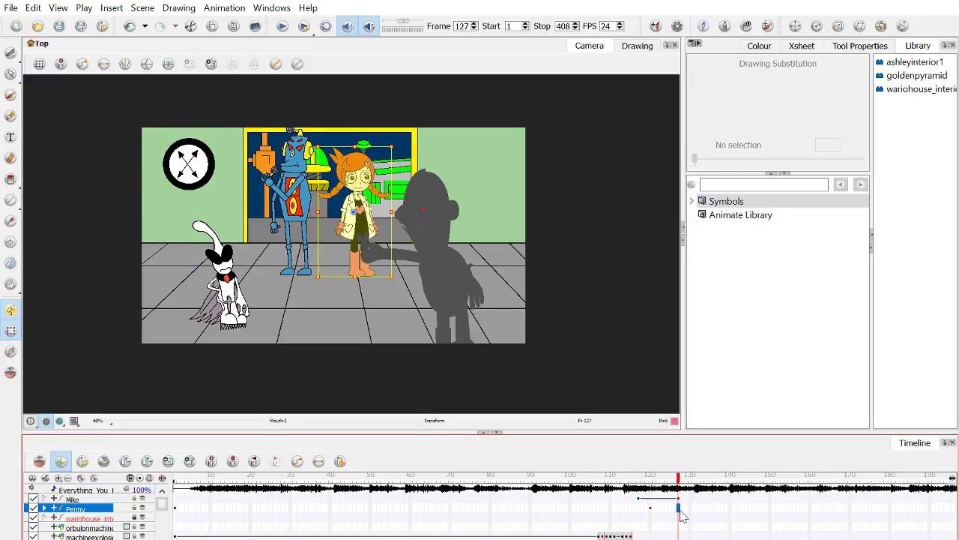
{"action": "key", "text": "F6"}
Step: Move Penny beyond the right side of the camera frame at frame 120, and play back her slide-in
{"action": "left_click", "coordinate": [651, 508]}
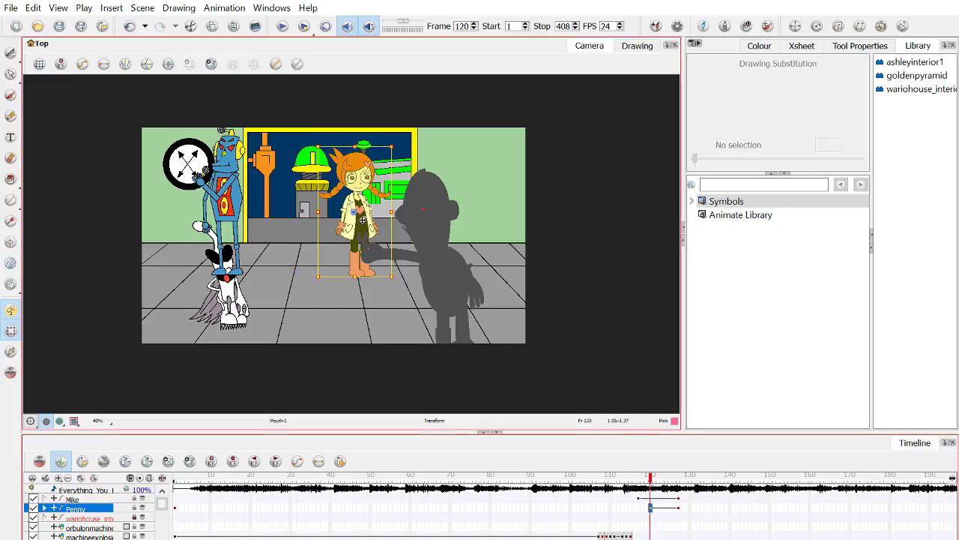
{"action": "mouse_move", "coordinate": [362, 222]}
{"action": "left_mouse_down"}
{"action": "mouse_move", "coordinate": [511, 221]}
{"action": "mouse_move", "coordinate": [556, 205]}
{"action": "left_mouse_up"}
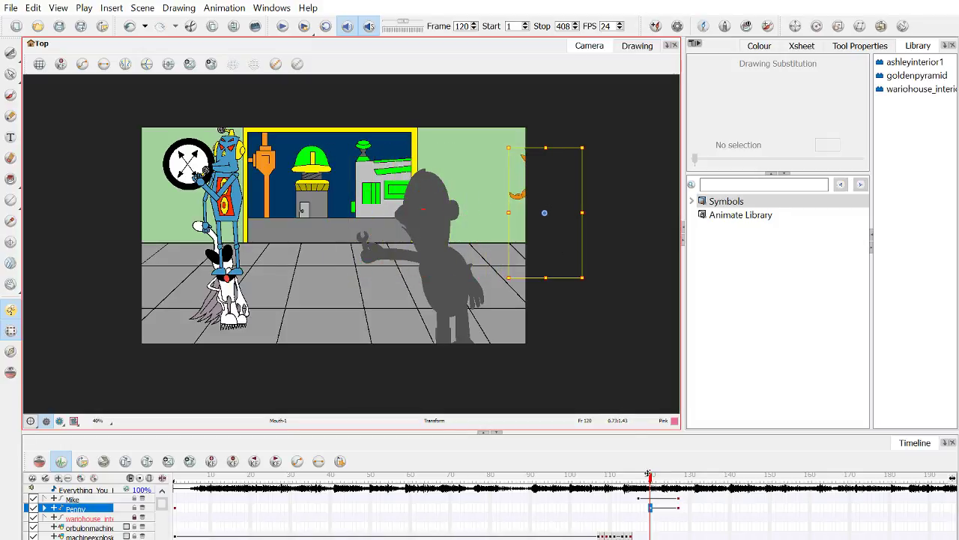
{"action": "left_click", "coordinate": [284, 28]}
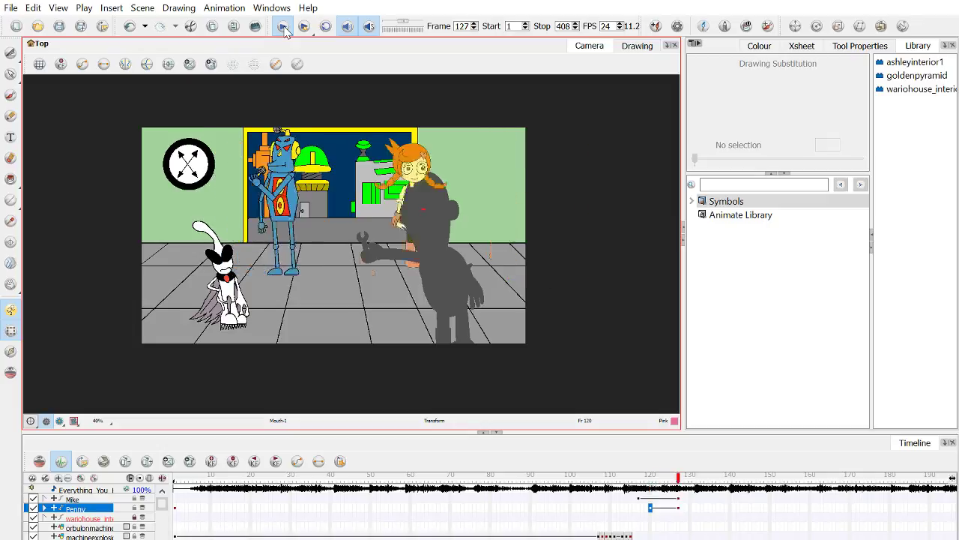
{"action": "key", "text": "Return"}
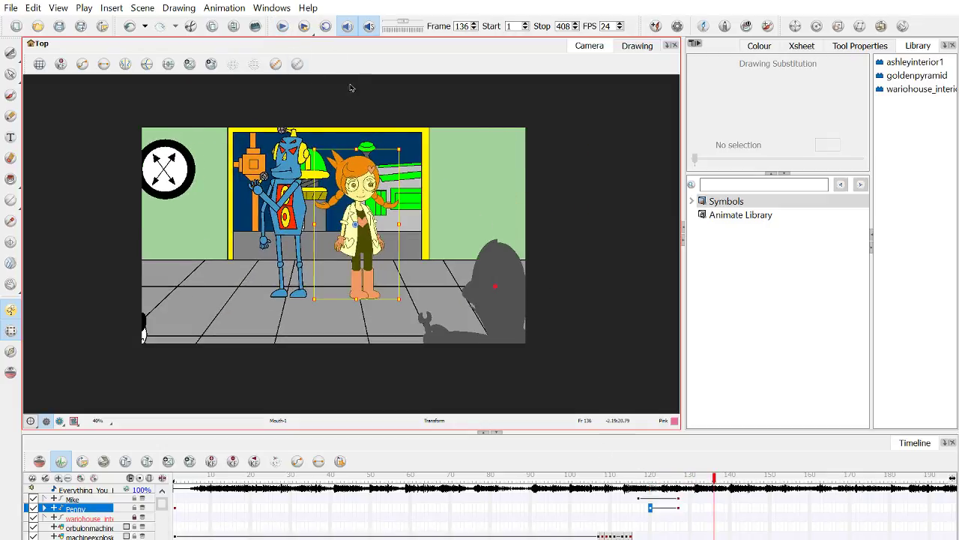
Step: Turn off the camera mask to show the area outside the frame, and check Penny's motion from frame 120 to 123
{"action": "left_click", "coordinate": [442, 156]}
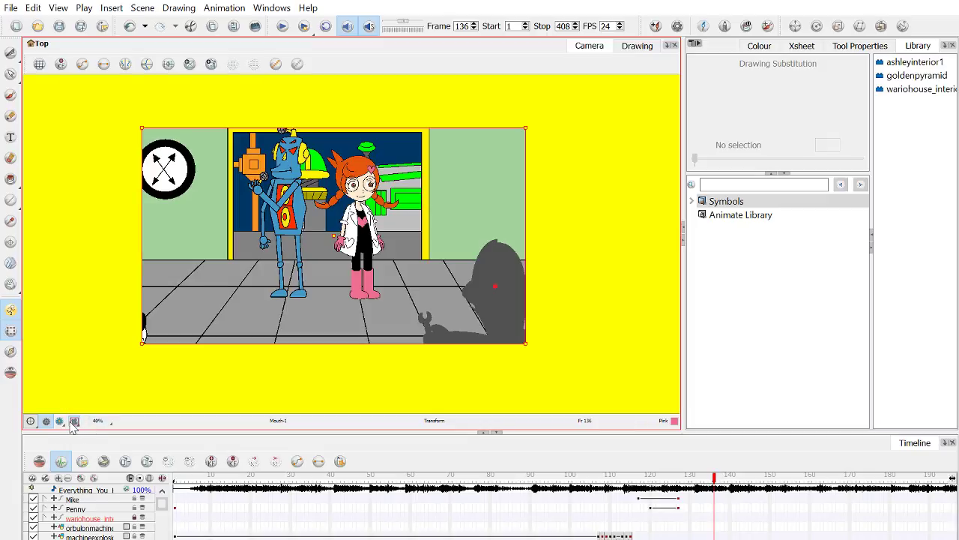
{"action": "left_click", "coordinate": [124, 461]}
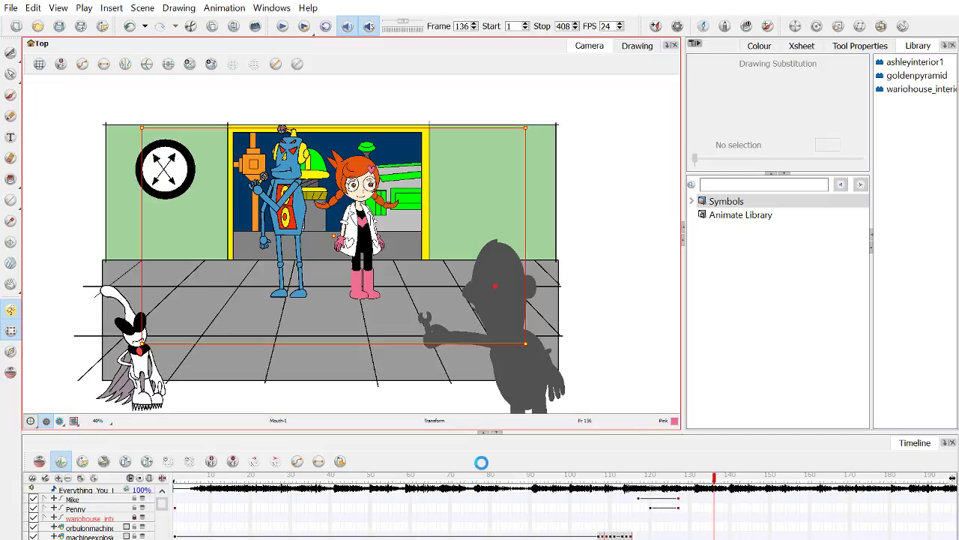
{"action": "left_click_drag", "start_coordinate": [696, 488], "coordinate": [639, 483]}
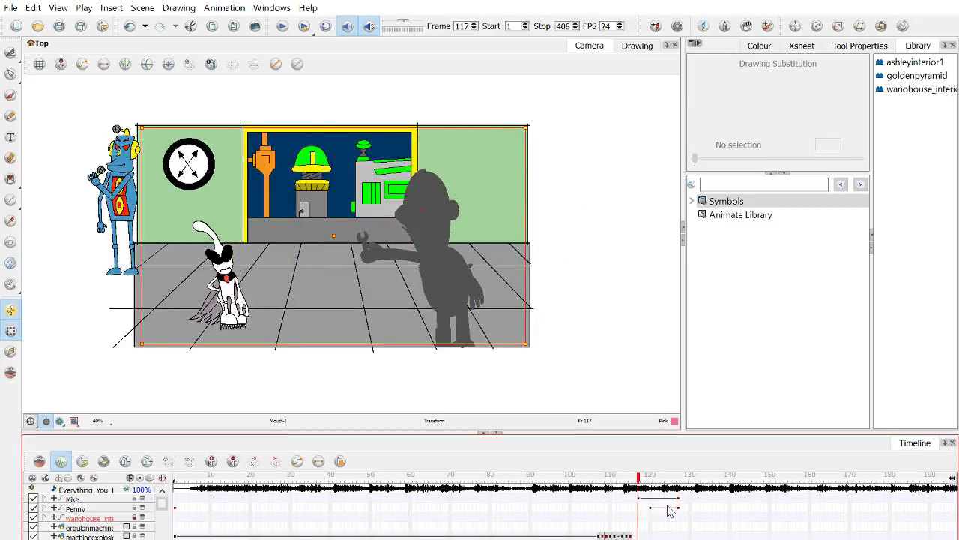
{"action": "left_click", "coordinate": [650, 509]}
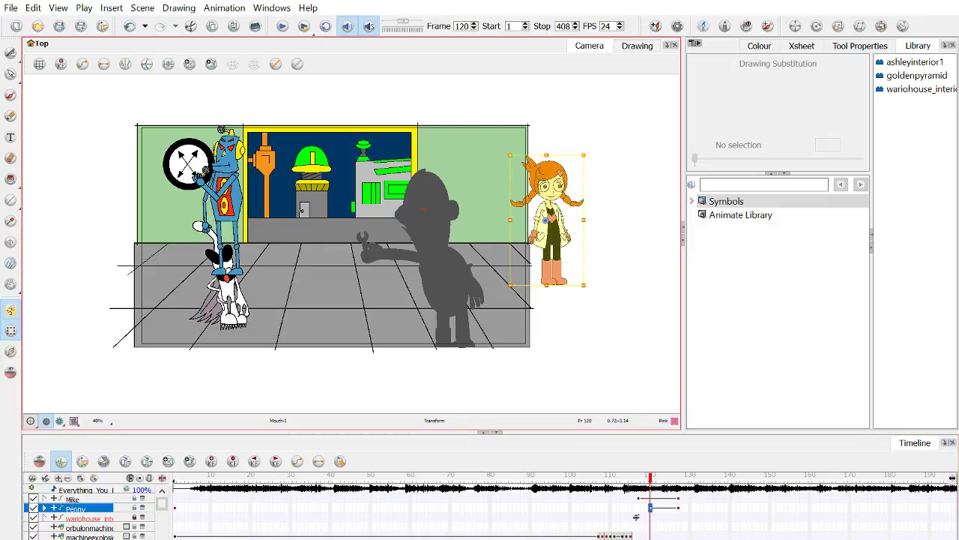
{"action": "mouse_move", "coordinate": [650, 484]}
{"action": "left_mouse_down"}
{"action": "mouse_move", "coordinate": [683, 484]}
{"action": "mouse_move", "coordinate": [651, 484]}
{"action": "mouse_move", "coordinate": [662, 484]}
{"action": "left_mouse_up"}
Step: Undo Penny's off-screen placement, compare the frames around 119 to 125, and redo the placement
{"action": "key", "text": "ctrl+z"}
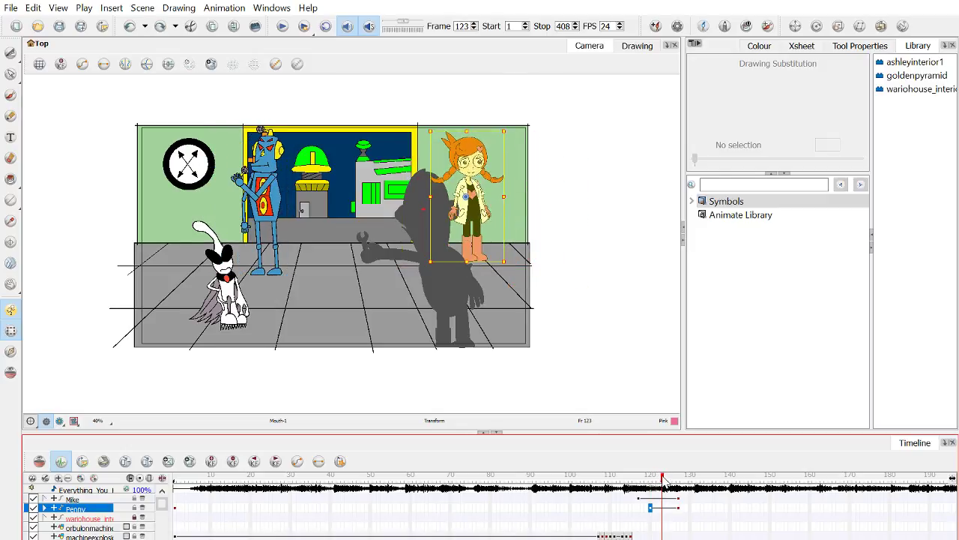
{"action": "key", "text": "ctrl+z"}
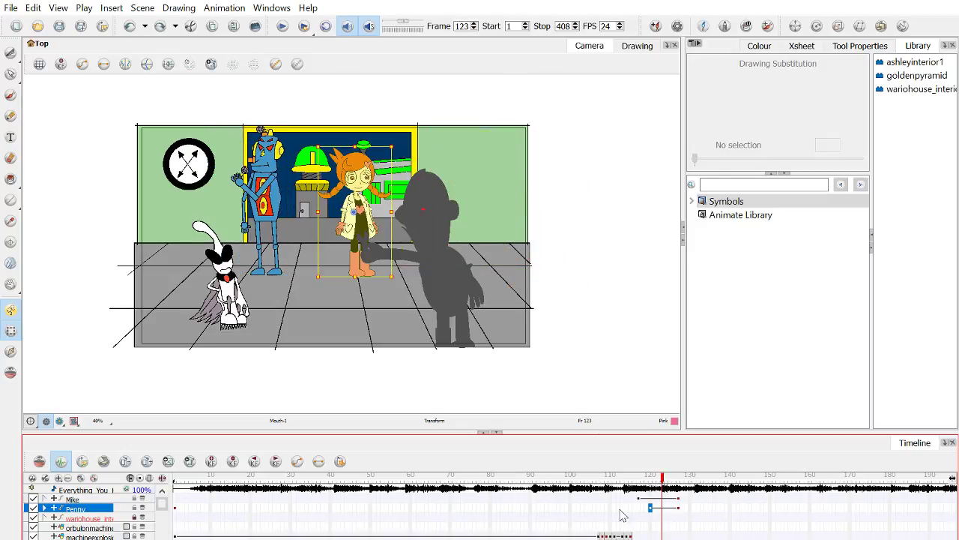
{"action": "key", "text": "Left"}
{"action": "key", "text": "Left"}
{"action": "key", "text": "Left"}
{"action": "key", "text": "Left"}
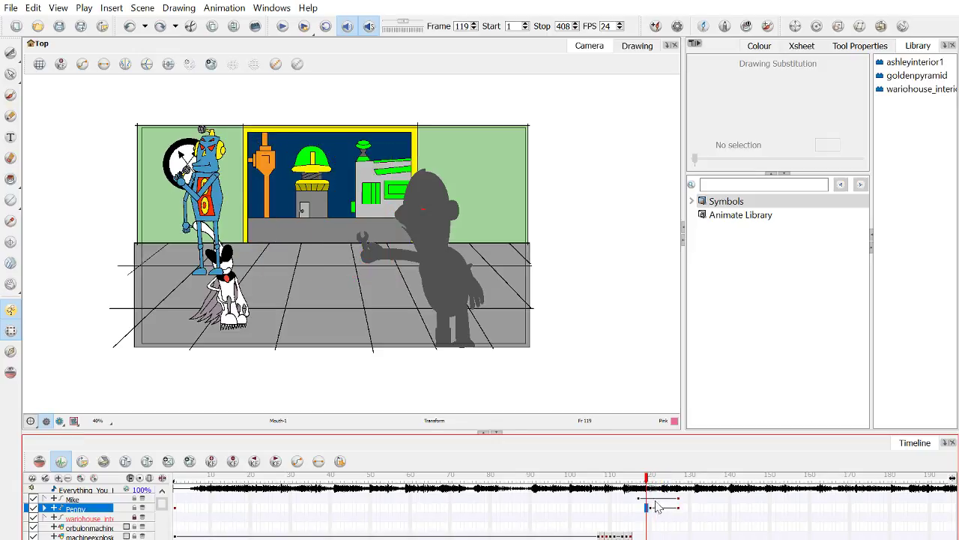
{"action": "left_click_drag", "start_coordinate": [649, 486], "coordinate": [662, 489]}
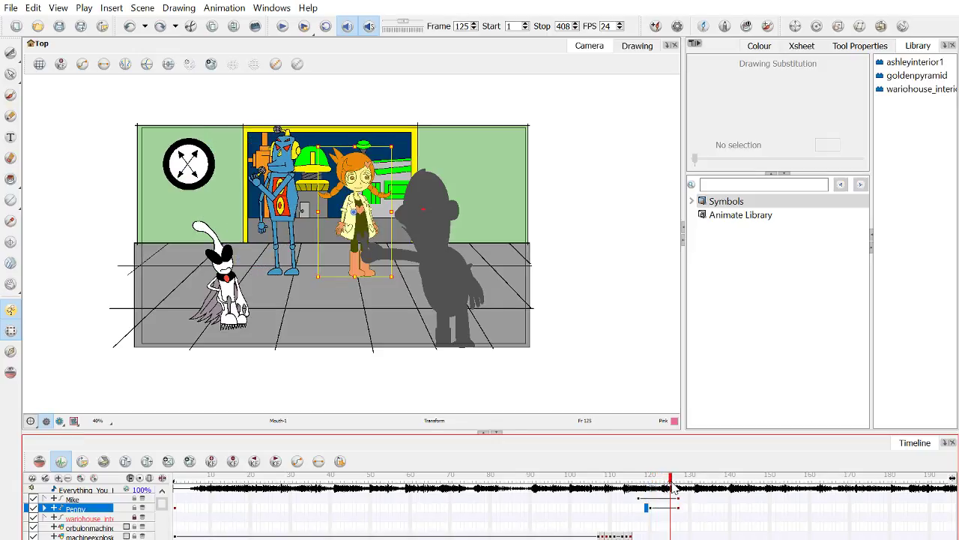
{"action": "left_click", "coordinate": [161, 28]}
{"action": "left_click", "coordinate": [161, 32]}
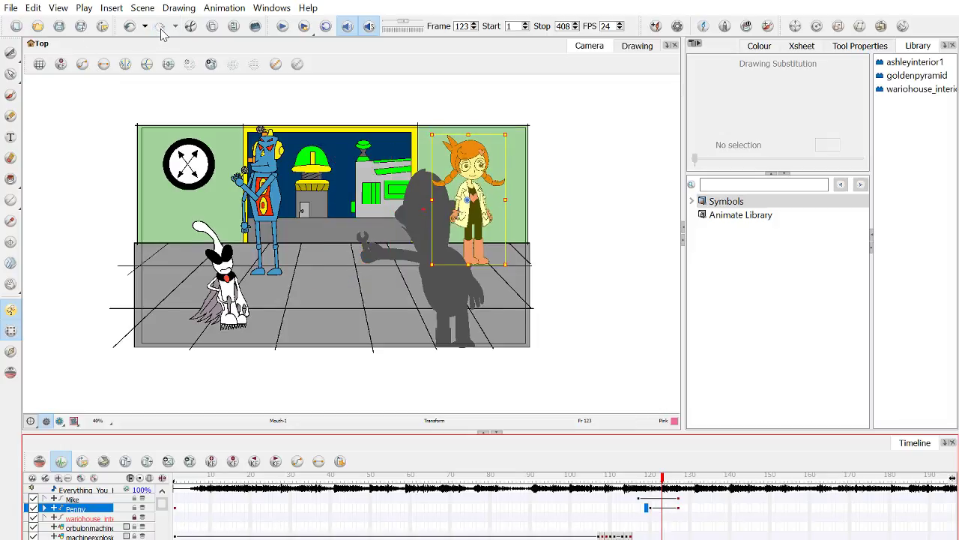
Step: Ease Penny's slide-in between frames 120 and 127 so she starts fast and slows into position, and play it back
{"action": "left_click", "coordinate": [654, 509]}
{"action": "key", "text": "comma"}
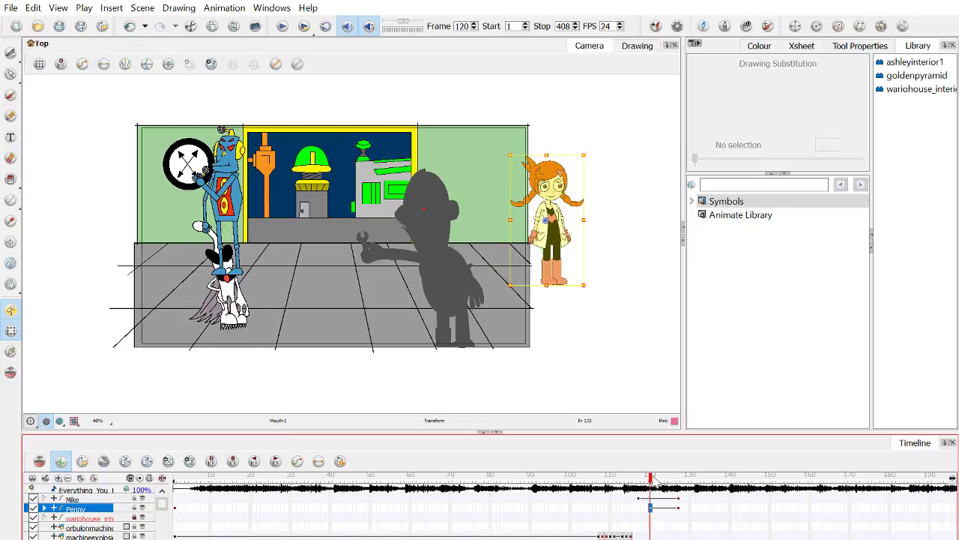
{"action": "mouse_move", "coordinate": [652, 481]}
{"action": "left_mouse_down"}
{"action": "mouse_move", "coordinate": [682, 487]}
{"action": "mouse_move", "coordinate": [657, 487]}
{"action": "left_mouse_up"}
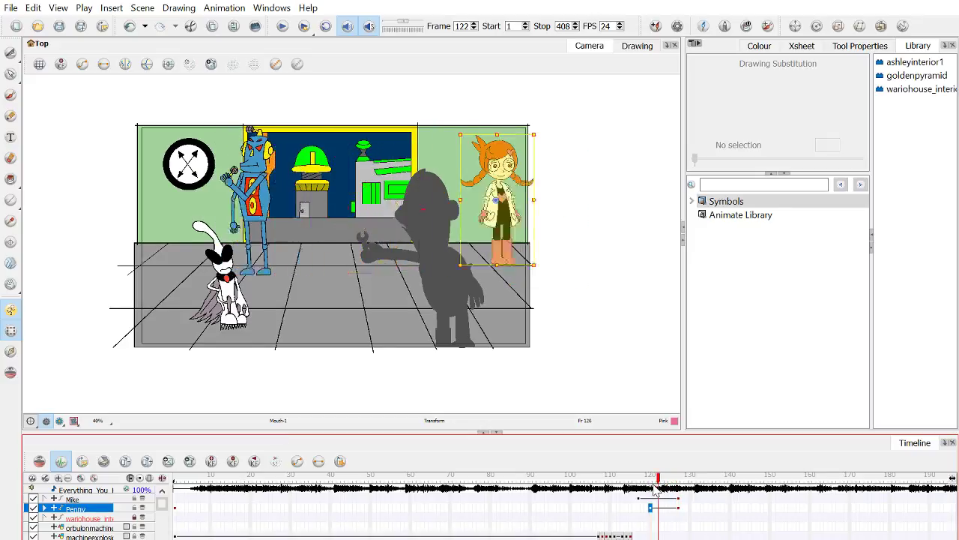
{"action": "left_click", "coordinate": [679, 510]}
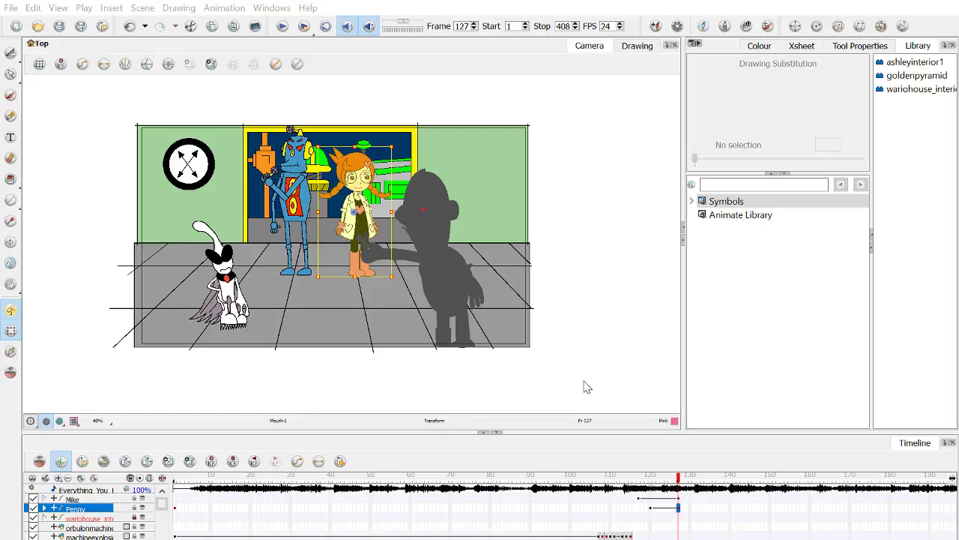
{"action": "left_click_drag", "start_coordinate": [679, 477], "coordinate": [654, 482]}
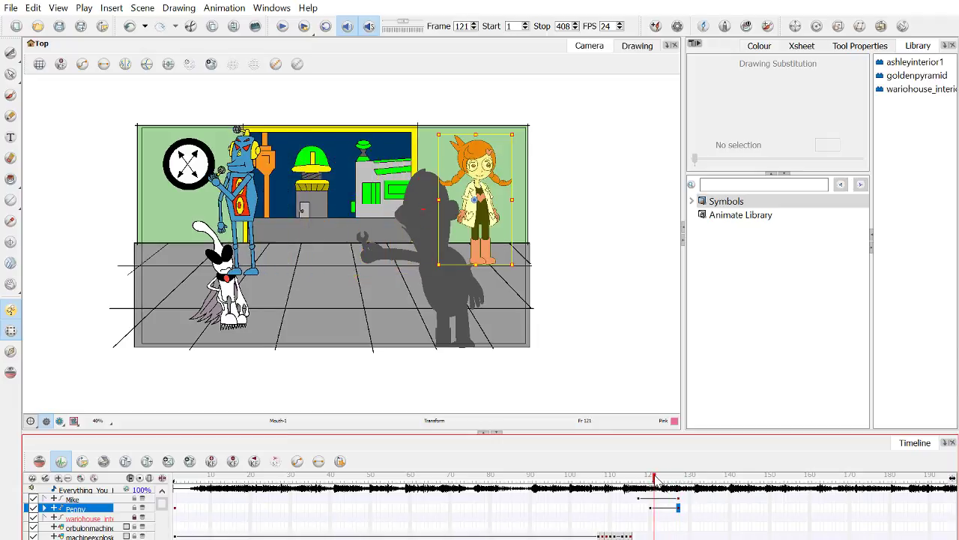
{"action": "left_click", "coordinate": [282, 27]}
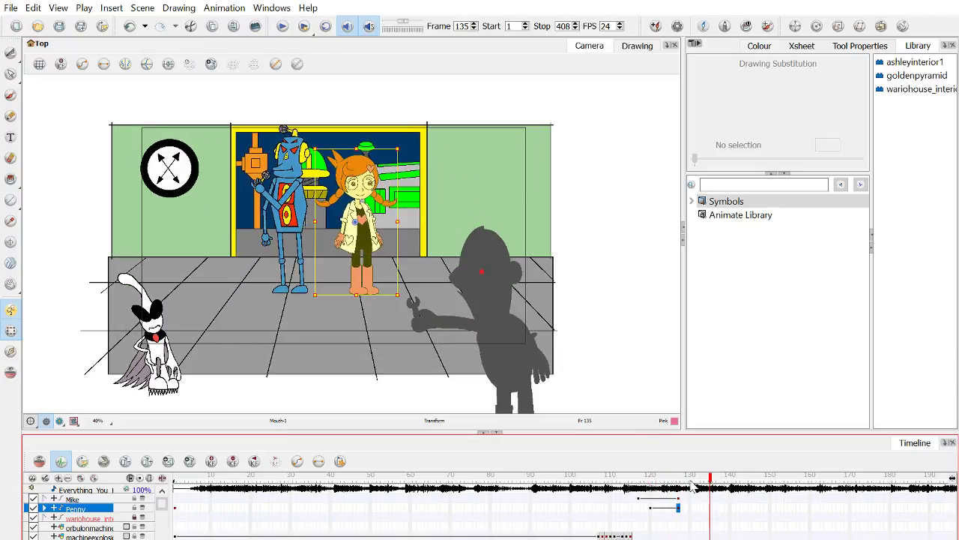
Step: Move the starting keyframe of Penny's slide-in to frame 118
{"action": "left_click_drag", "start_coordinate": [694, 483], "coordinate": [662, 517]}
{"action": "left_click", "coordinate": [643, 508]}
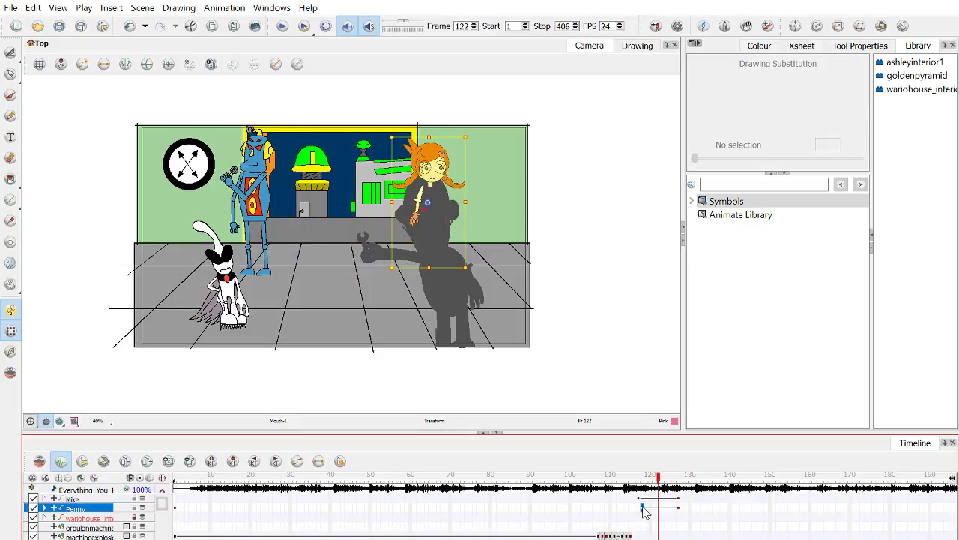
{"action": "left_click", "coordinate": [643, 508]}
Step: Try to select Penny's neck, coat, legs and upper-body parts as separate pieces at frame 118
{"action": "left_click", "coordinate": [601, 260]}
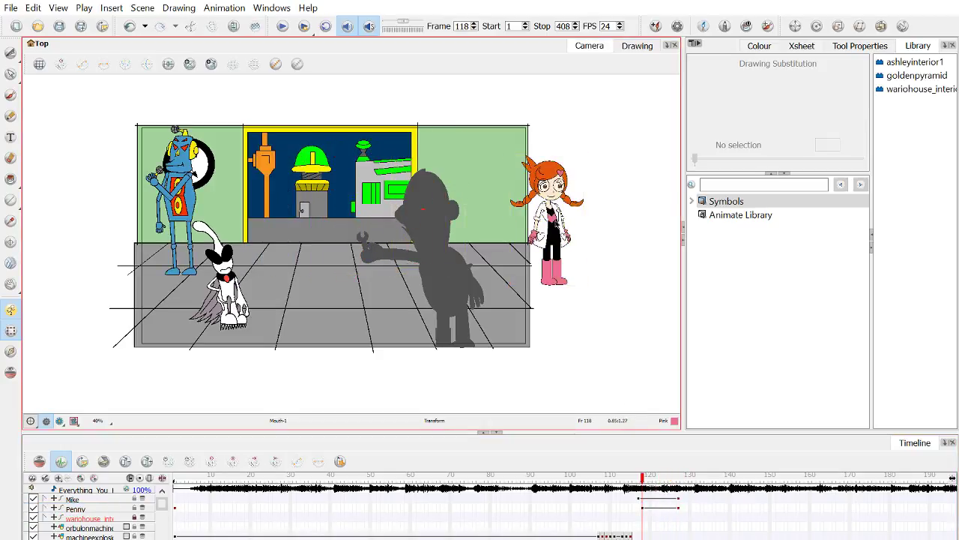
{"action": "scroll", "coordinate": [575, 203], "scroll_direction": "up", "scroll_amount": 2}
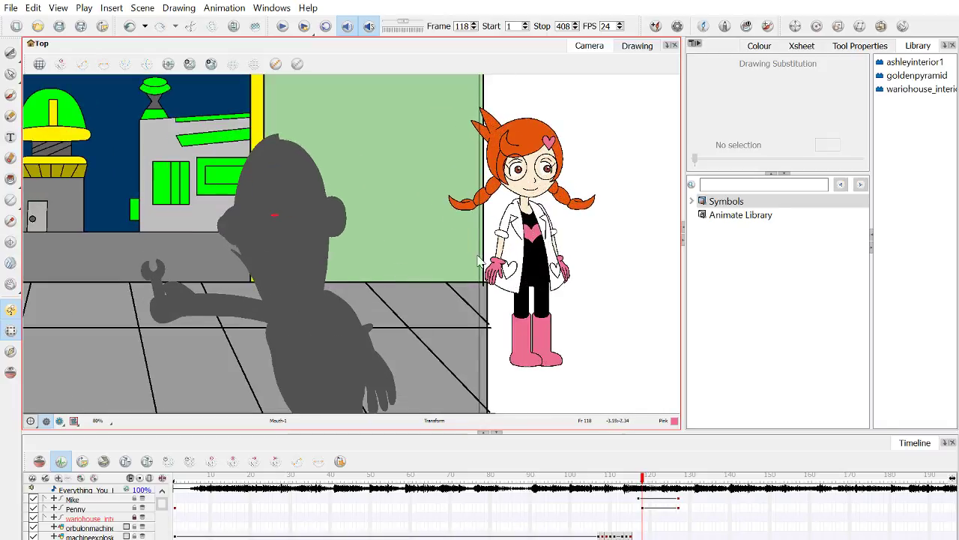
{"action": "left_click", "coordinate": [524, 204]}
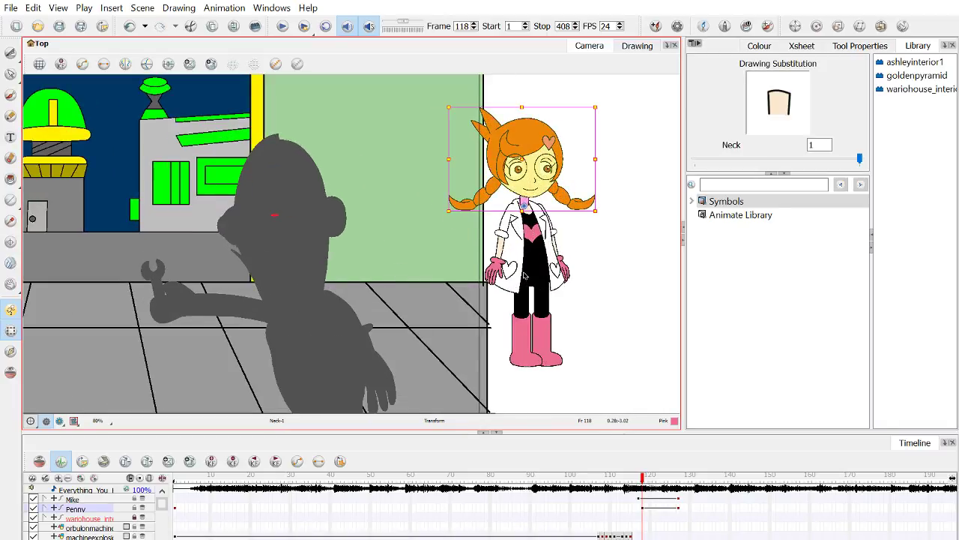
{"action": "mouse_move", "coordinate": [442, 131]}
{"action": "left_mouse_down"}
{"action": "mouse_move", "coordinate": [433, 118]}
{"action": "mouse_move", "coordinate": [599, 209]}
{"action": "mouse_move", "coordinate": [494, 239]}
{"action": "mouse_move", "coordinate": [508, 236]}
{"action": "left_mouse_up"}
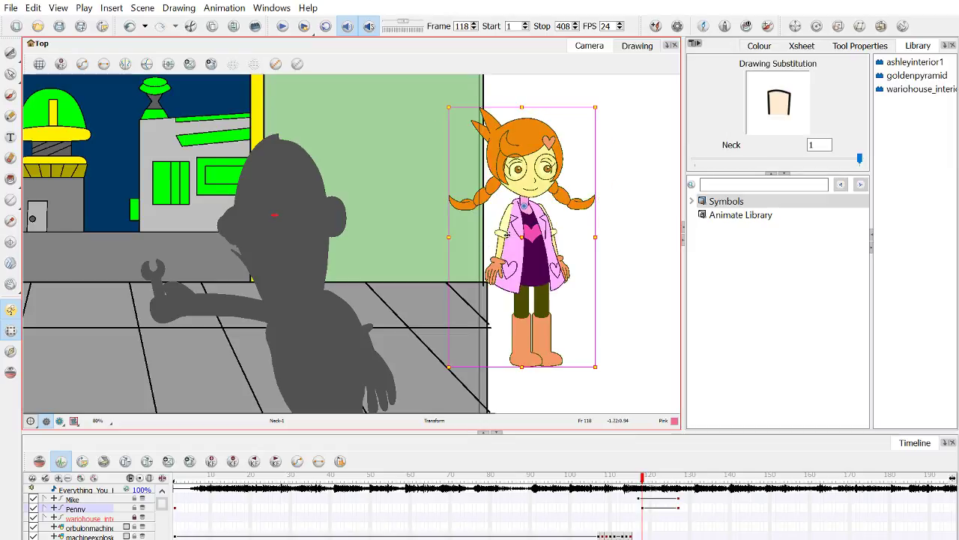
{"action": "left_click", "coordinate": [521, 304]}
{"action": "left_click", "coordinate": [541, 298]}
{"action": "left_click", "coordinate": [522, 341]}
{"action": "left_click", "coordinate": [545, 341]}
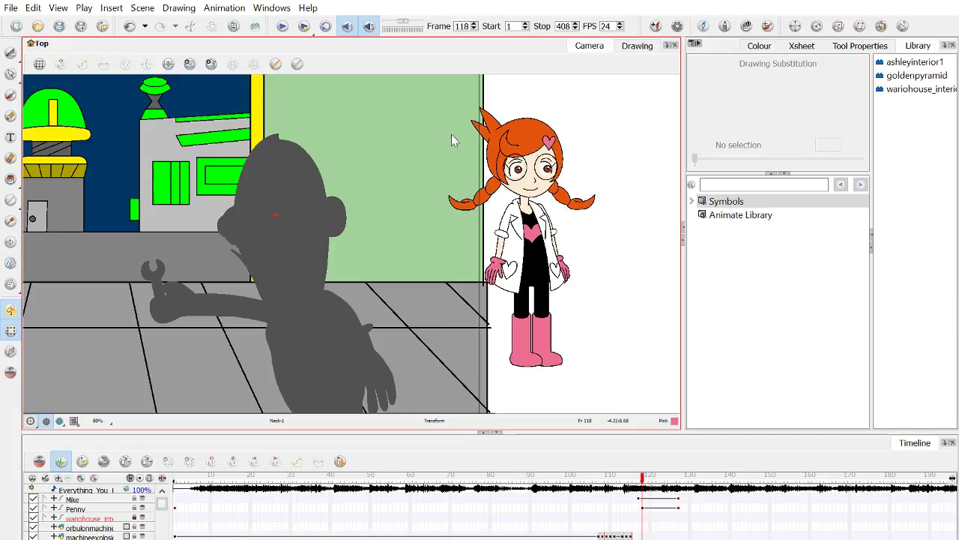
{"action": "mouse_move", "coordinate": [456, 133]}
{"action": "left_mouse_down"}
{"action": "mouse_move", "coordinate": [510, 110]}
{"action": "mouse_move", "coordinate": [606, 181]}
{"action": "mouse_move", "coordinate": [531, 223]}
{"action": "mouse_move", "coordinate": [498, 225]}
{"action": "left_mouse_up"}
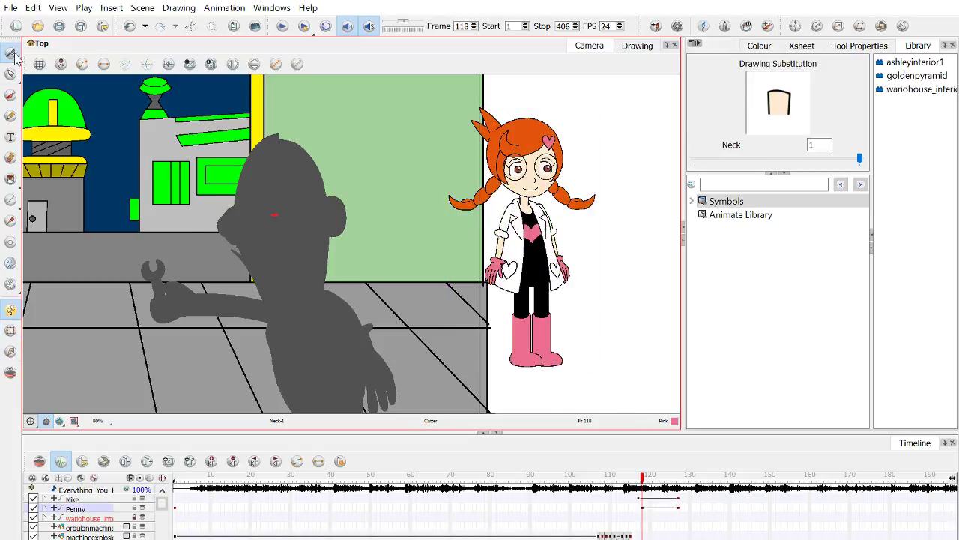
{"action": "left_click", "coordinate": [10, 52]}
{"action": "left_click_drag", "start_coordinate": [424, 116], "coordinate": [598, 205]}
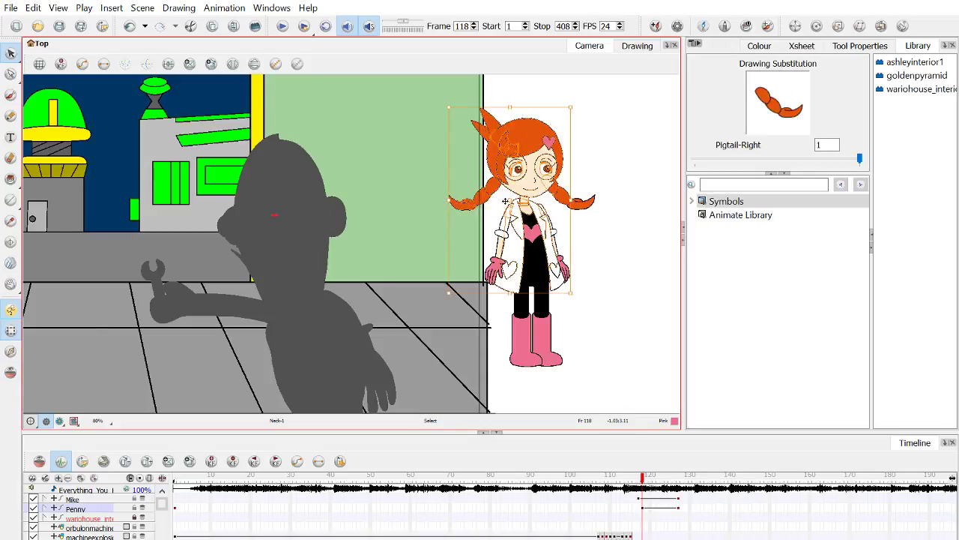
Step: Expand Penny's group in the timeline and select her Neck and Torso_1 layers together at frame 118
{"action": "key", "text": "shift+t"}
{"action": "left_click", "coordinate": [90, 527]}
{"action": "left_click", "coordinate": [58, 512]}
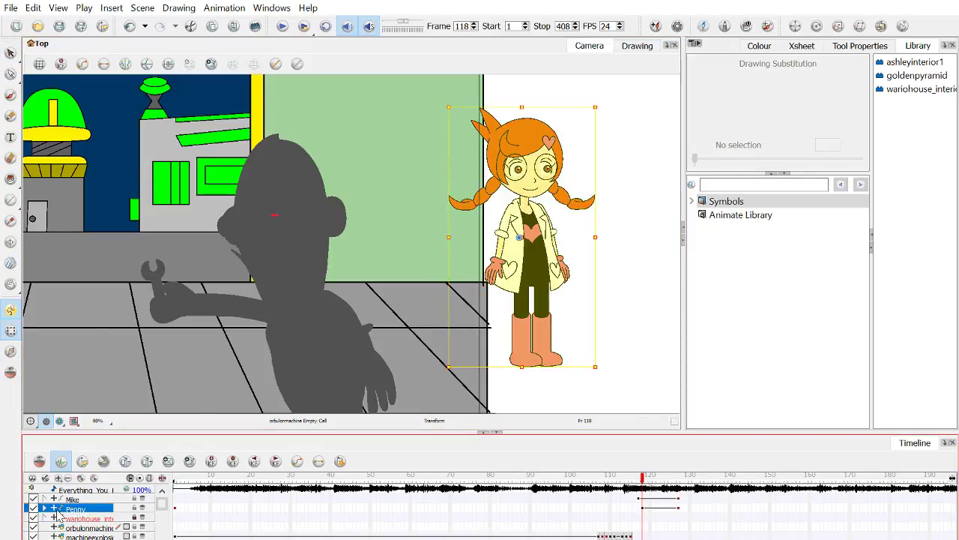
{"action": "left_click", "coordinate": [45, 509]}
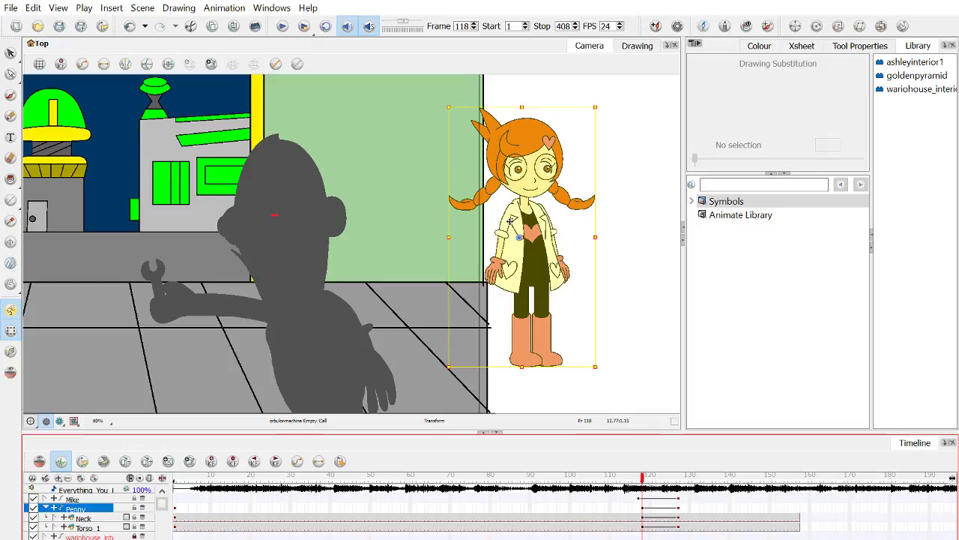
{"action": "left_click", "coordinate": [516, 158]}
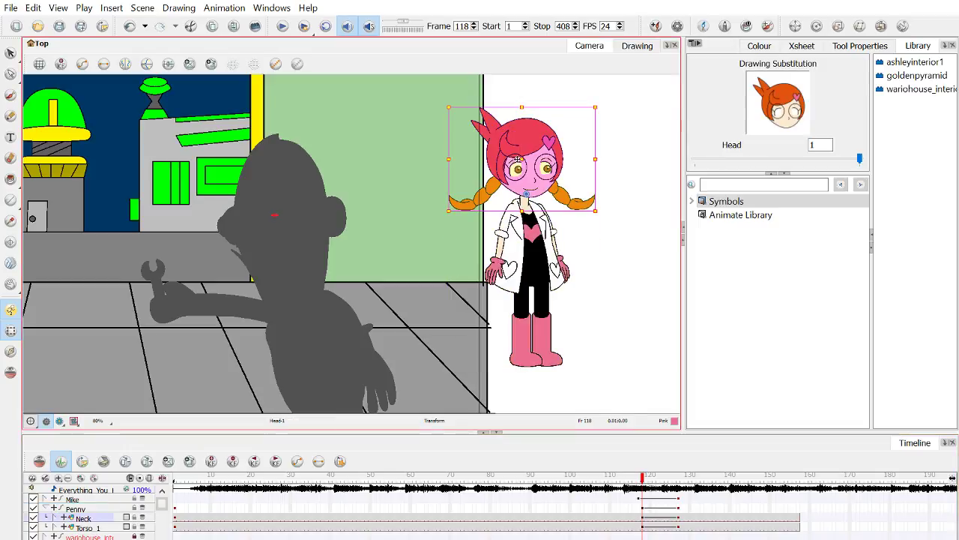
{"action": "left_click", "coordinate": [82, 518]}
{"action": "left_click", "coordinate": [87, 527]}
{"action": "left_click", "coordinate": [82, 518]}
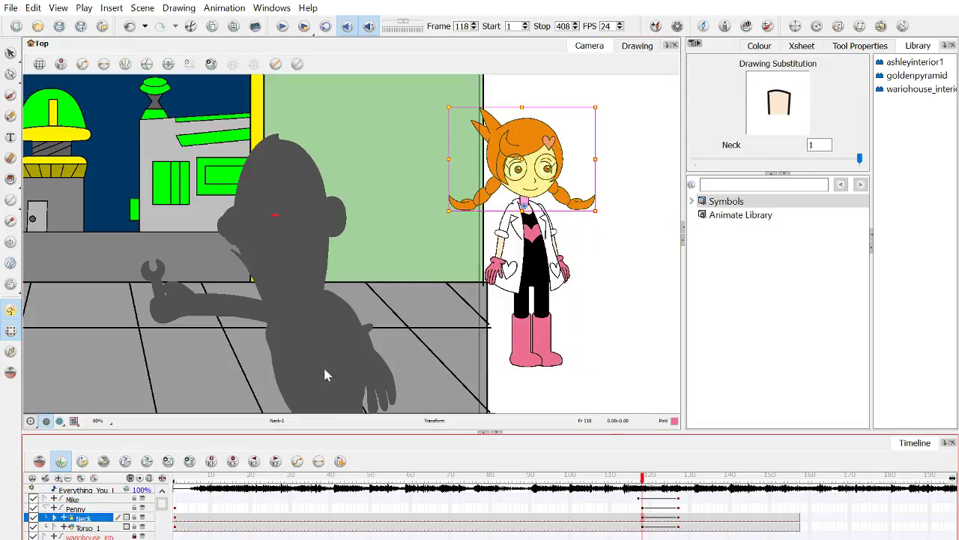
{"action": "left_click", "coordinate": [88, 528], "text": "ctrl"}
Step: Examine which of Penny's body parts belong to the Neck and Torso_1 selection, and isolate Torso_1 with its attached limbs
{"action": "scroll", "coordinate": [516, 344], "scroll_direction": "up", "scroll_amount": 3}
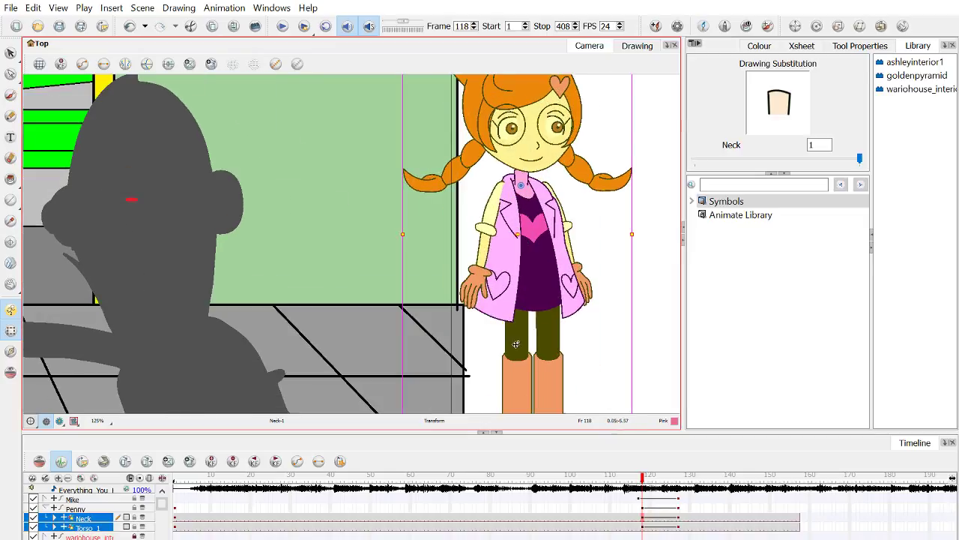
{"action": "left_click", "coordinate": [515, 352]}
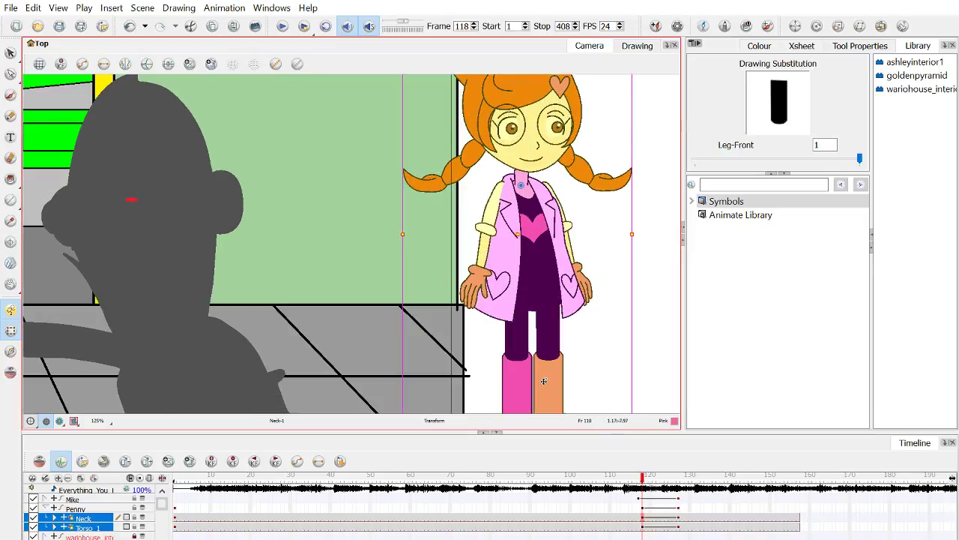
{"action": "scroll", "coordinate": [524, 277], "scroll_direction": "down", "scroll_amount": 3}
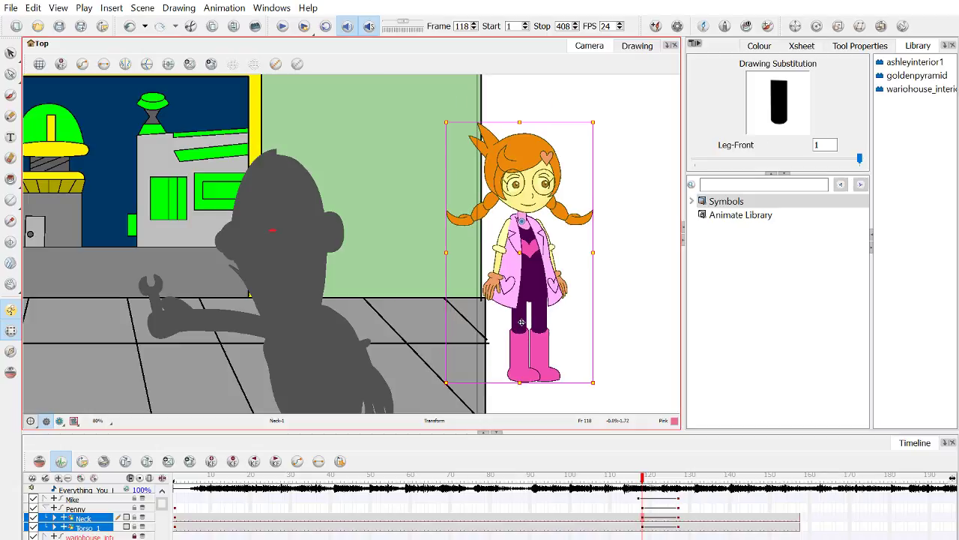
{"action": "left_click", "coordinate": [523, 345]}
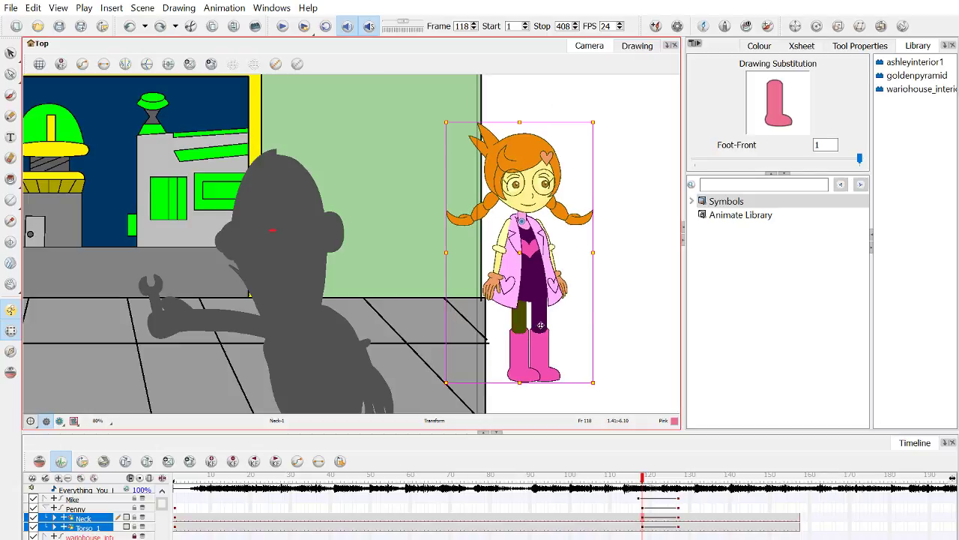
{"action": "left_click", "coordinate": [528, 289]}
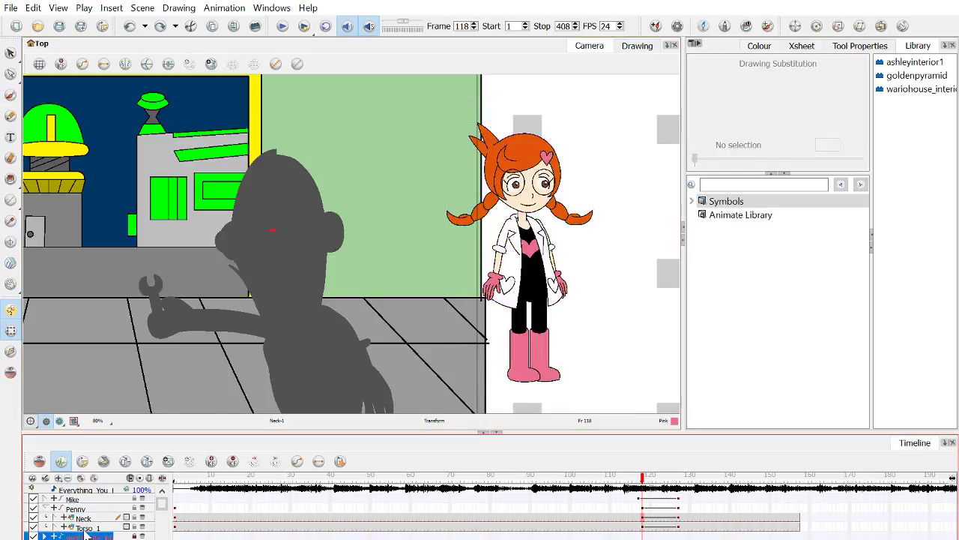
{"action": "left_click", "coordinate": [54, 529]}
{"action": "left_click", "coordinate": [655, 293]}
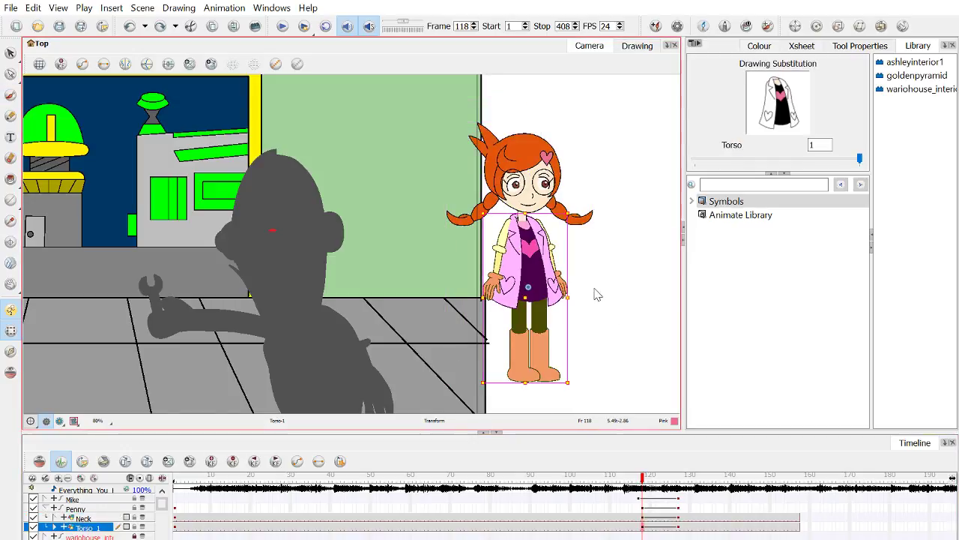
{"action": "left_click", "coordinate": [529, 276]}
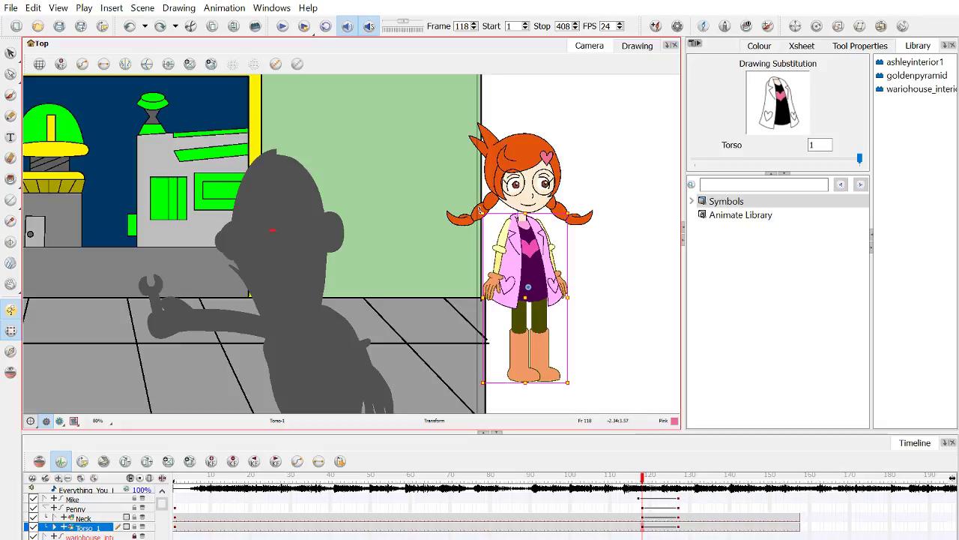
{"action": "mouse_move", "coordinate": [475, 207]}
{"action": "left_mouse_down"}
{"action": "mouse_move", "coordinate": [479, 225]}
{"action": "mouse_move", "coordinate": [467, 216]}
{"action": "left_mouse_up"}
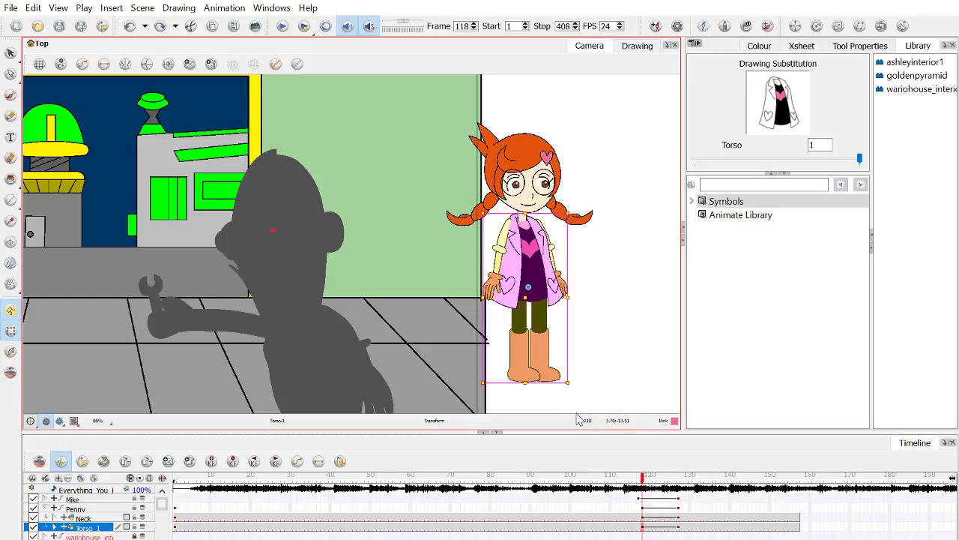
Step: Rotate Penny's back leg outward from the hip, away from Mike, at frame 118
{"action": "left_click", "coordinate": [500, 235]}
{"action": "left_click", "coordinate": [543, 328]}
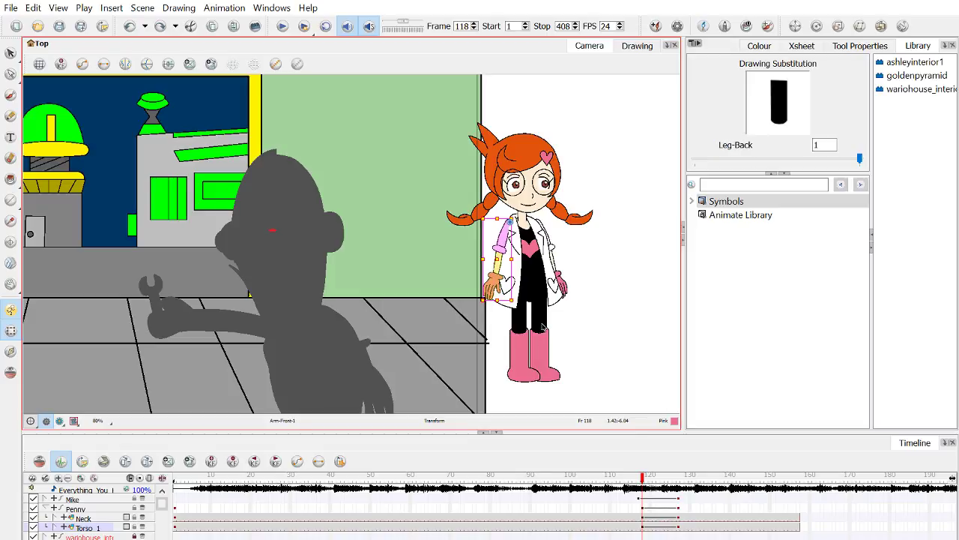
{"action": "left_click_drag", "start_coordinate": [565, 388], "coordinate": [610, 377]}
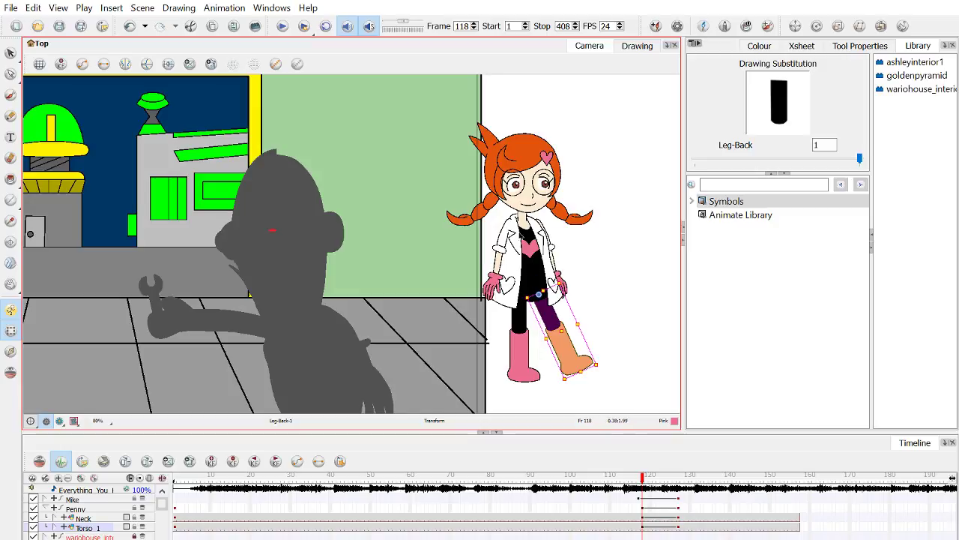
Step: Tilt Penny's torso with its attached arms and legs so her shoulders lean toward Mike
{"action": "left_click", "coordinate": [522, 236]}
{"action": "scroll", "coordinate": [510, 255], "scroll_direction": "up", "scroll_amount": 1}
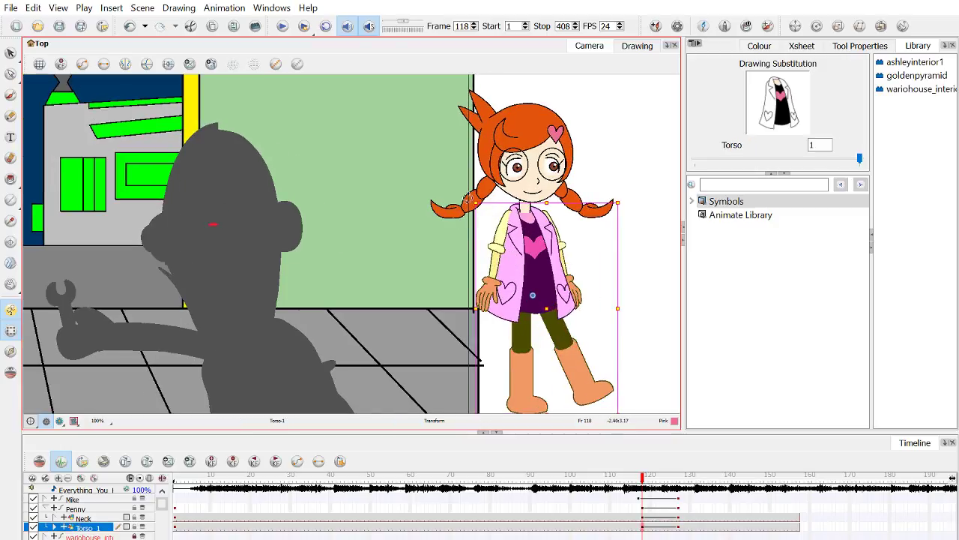
{"action": "left_click_drag", "start_coordinate": [470, 200], "coordinate": [448, 203]}
{"action": "key", "text": "ctrl+z"}
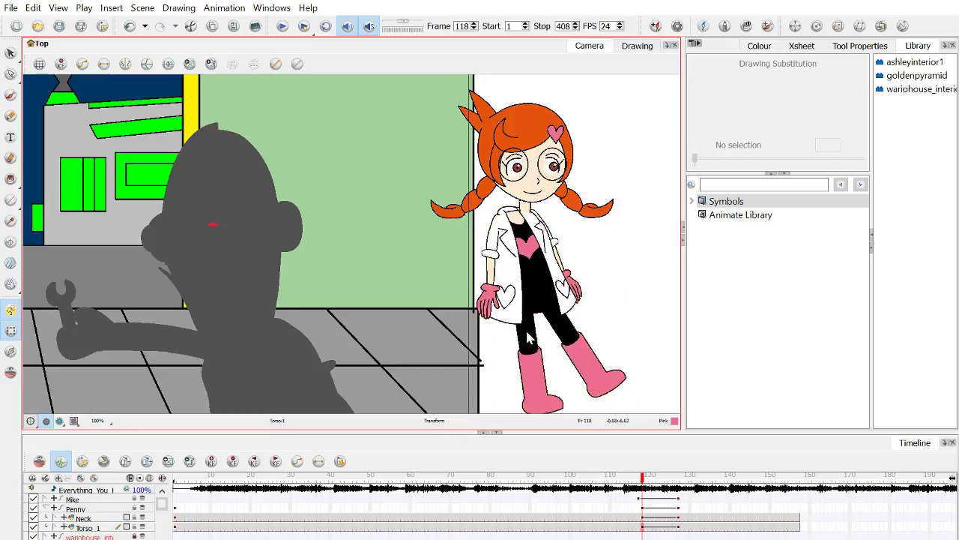
Step: Adjust Penny's front leg and rotate its boot clockwise so the foot sits flat on the floor
{"action": "left_click", "coordinate": [530, 338]}
{"action": "mouse_move", "coordinate": [572, 301]}
{"action": "left_mouse_down"}
{"action": "mouse_move", "coordinate": [573, 315]}
{"action": "mouse_move", "coordinate": [577, 298]}
{"action": "left_mouse_up"}
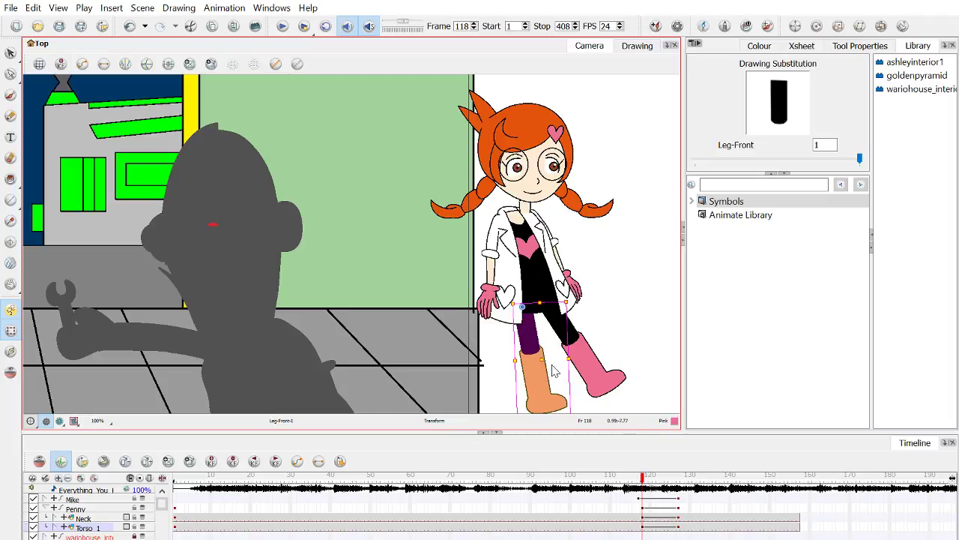
{"action": "key", "text": "Escape"}
{"action": "left_click", "coordinate": [525, 360]}
{"action": "left_click_drag", "start_coordinate": [517, 339], "coordinate": [502, 271]}
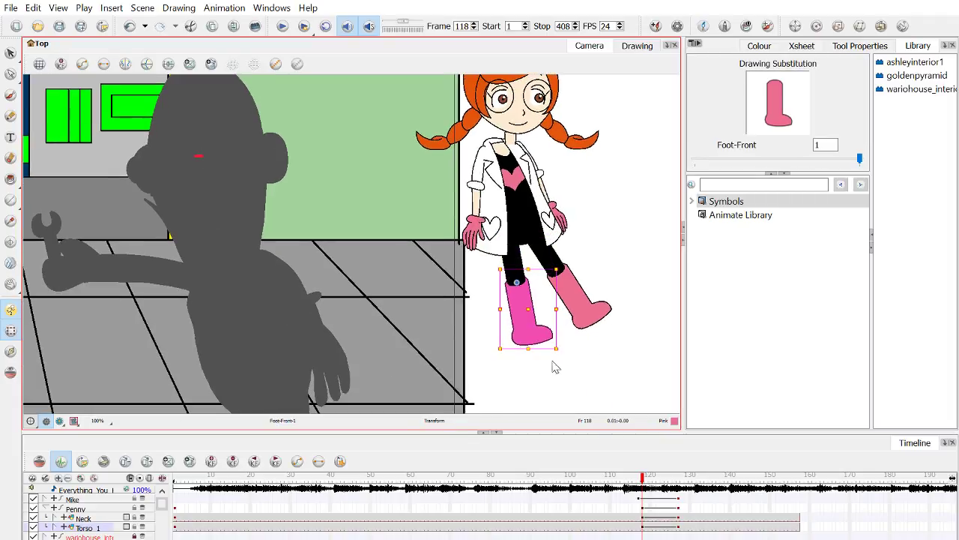
{"action": "left_click_drag", "start_coordinate": [556, 353], "coordinate": [545, 357]}
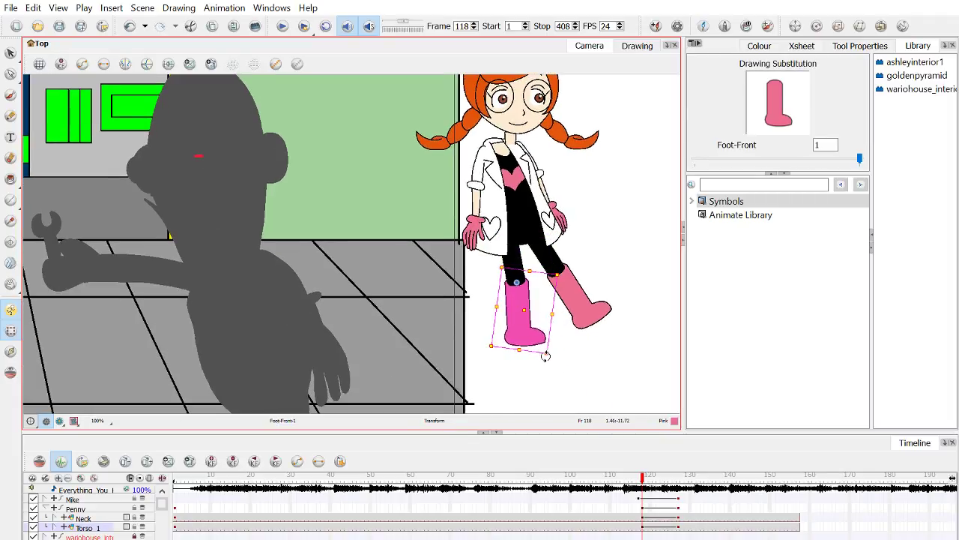
Step: Rotate Penny's neck and head clockwise to counter the lean of her torso
{"action": "left_click_drag", "start_coordinate": [505, 141], "coordinate": [499, 200]}
{"action": "left_click", "coordinate": [508, 202]}
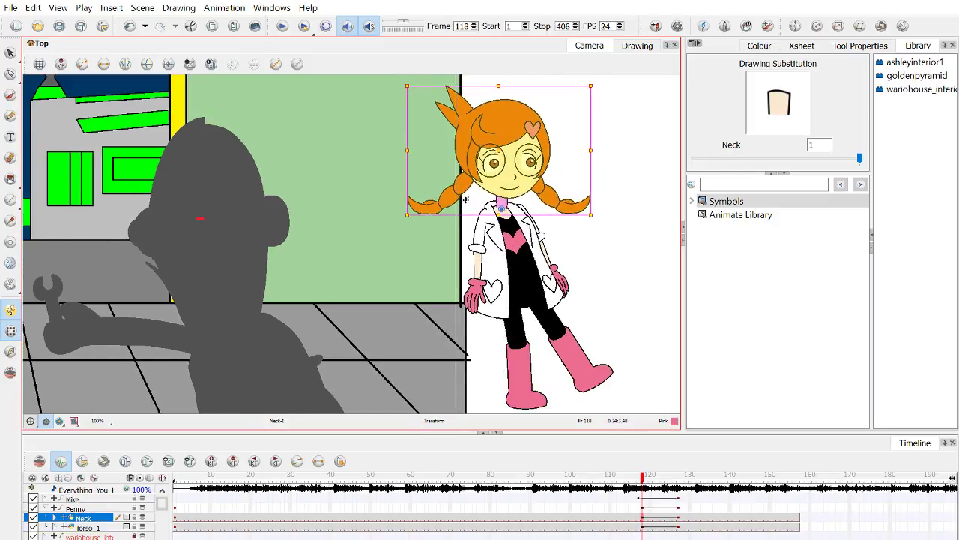
{"action": "left_click_drag", "start_coordinate": [407, 215], "coordinate": [407, 206]}
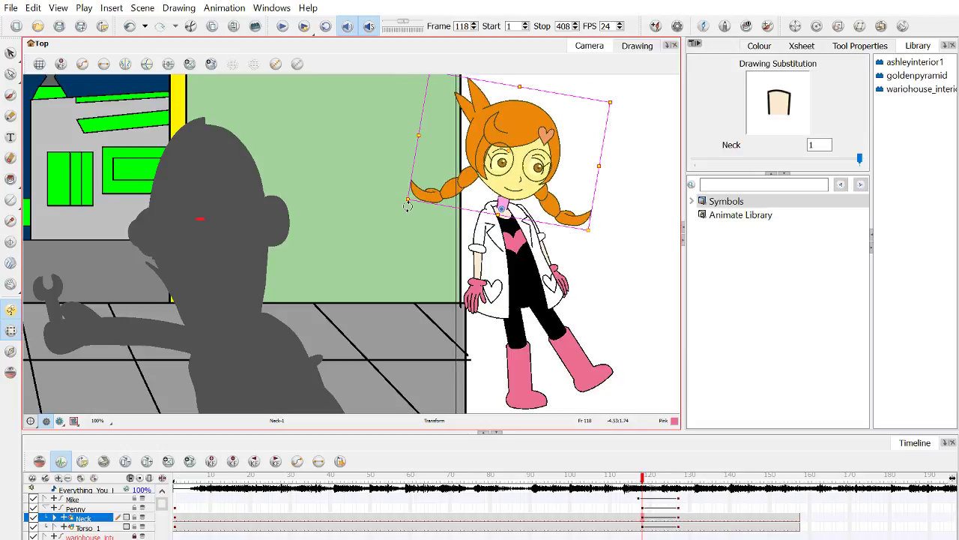
{"action": "left_click", "coordinate": [404, 191]}
Step: Move the rotation pivot of the pigtail nearest Mike to where it joins her head
{"action": "left_click", "coordinate": [456, 184]}
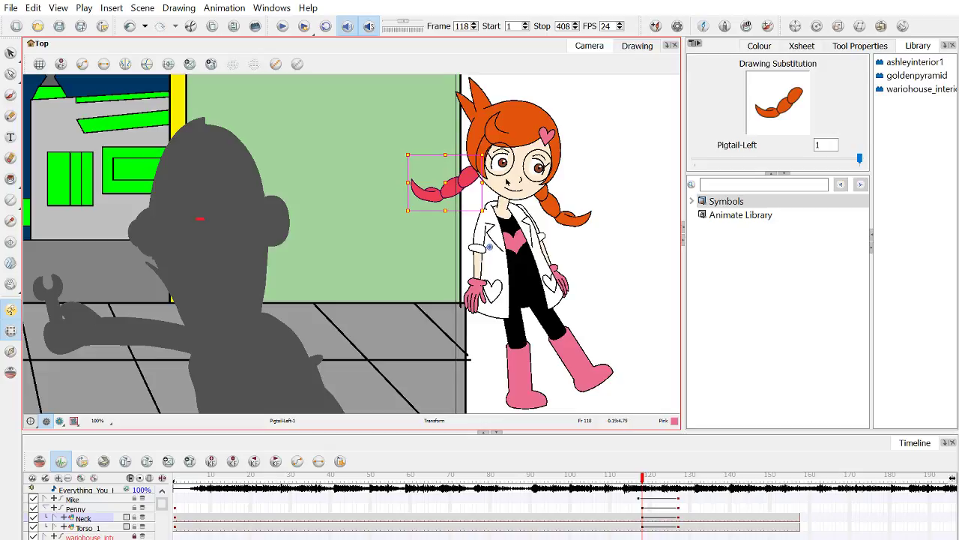
{"action": "key", "text": "b"}
{"action": "key", "text": "shift+b"}
{"action": "left_click", "coordinate": [816, 26]}
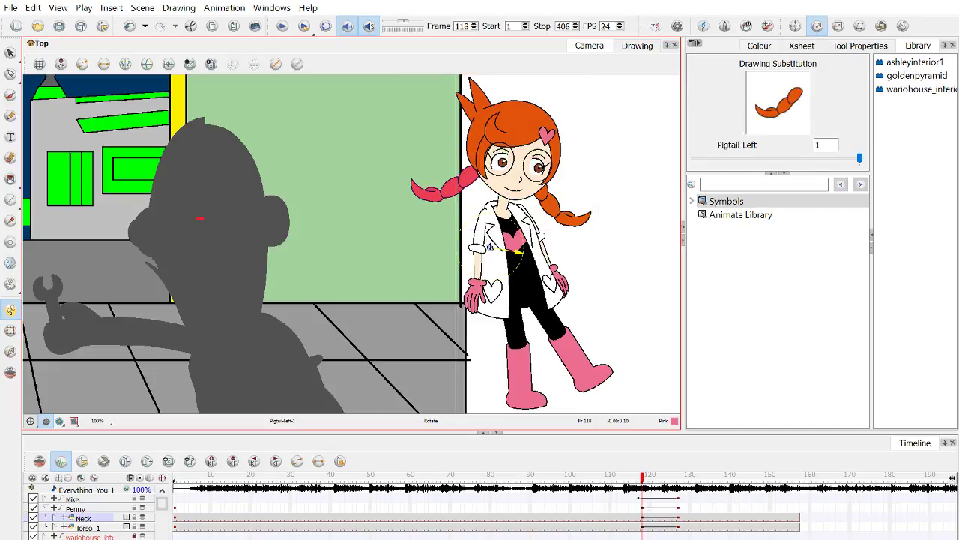
{"action": "left_click_drag", "start_coordinate": [490, 244], "coordinate": [472, 171]}
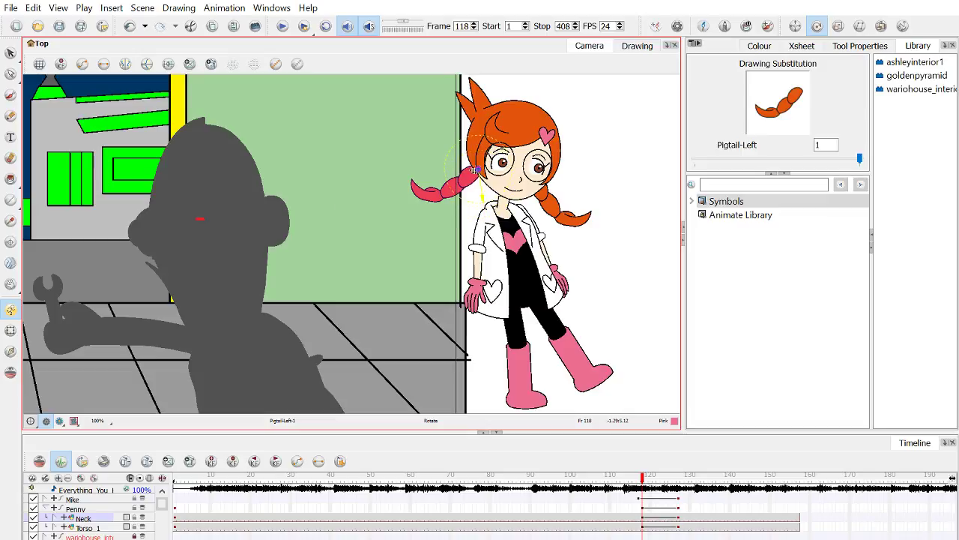
Step: Move the rotation pivot of Penny's far pigtail, Pigtail-Right, up to its base near her cheek
{"action": "left_click", "coordinate": [10, 330]}
{"action": "left_click", "coordinate": [556, 204]}
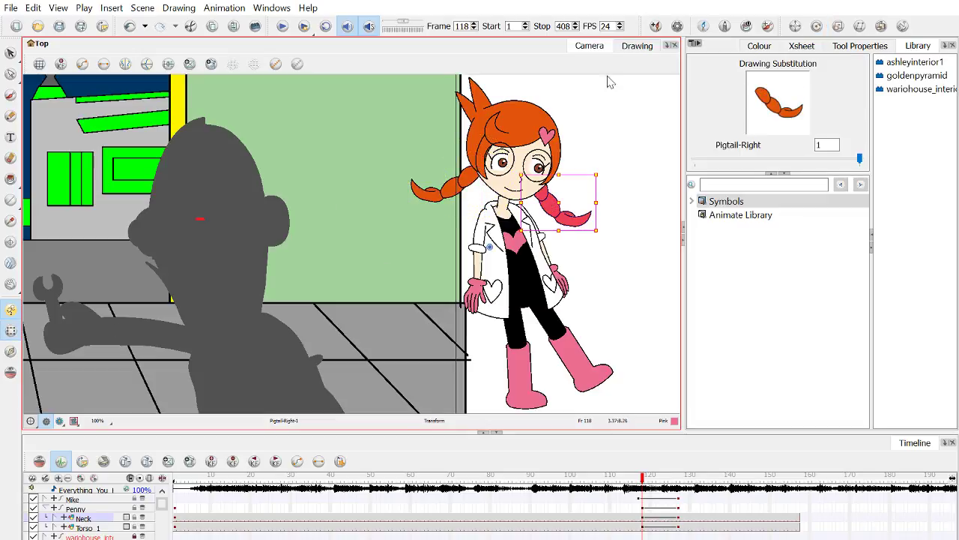
{"action": "left_click", "coordinate": [816, 27]}
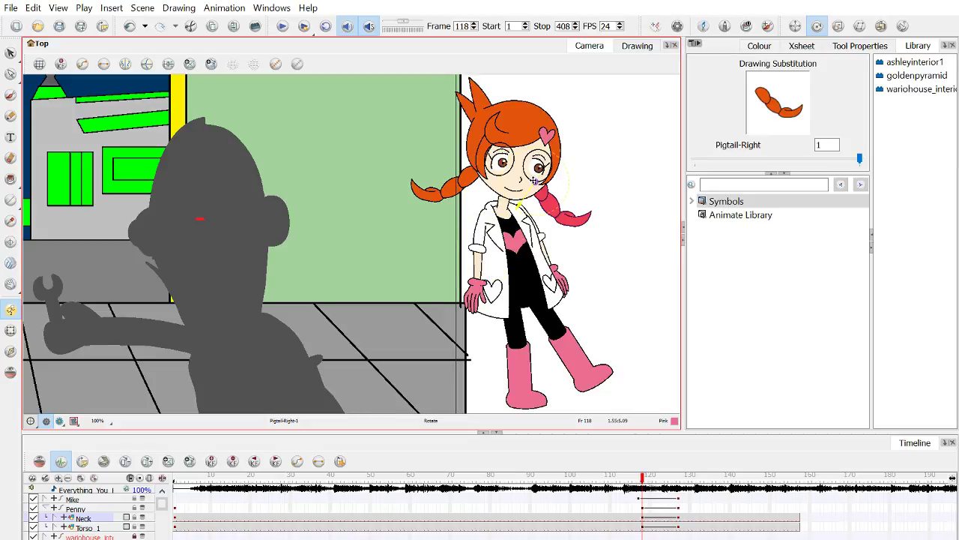
{"action": "left_click", "coordinate": [11, 310]}
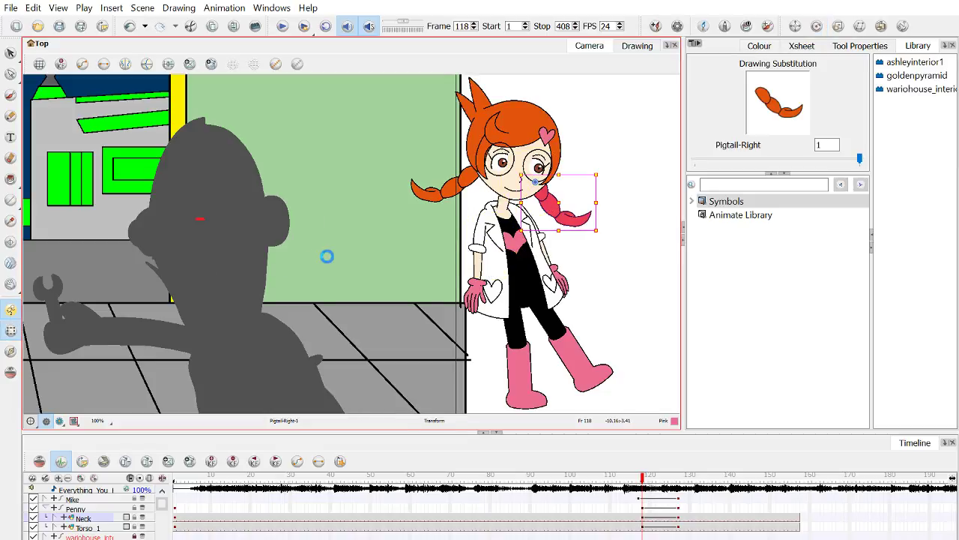
Step: Swing the pigtail nearest Mike downward toward Penny's body and lift the far pigtail outward
{"action": "left_click", "coordinate": [457, 189]}
{"action": "left_click", "coordinate": [427, 202]}
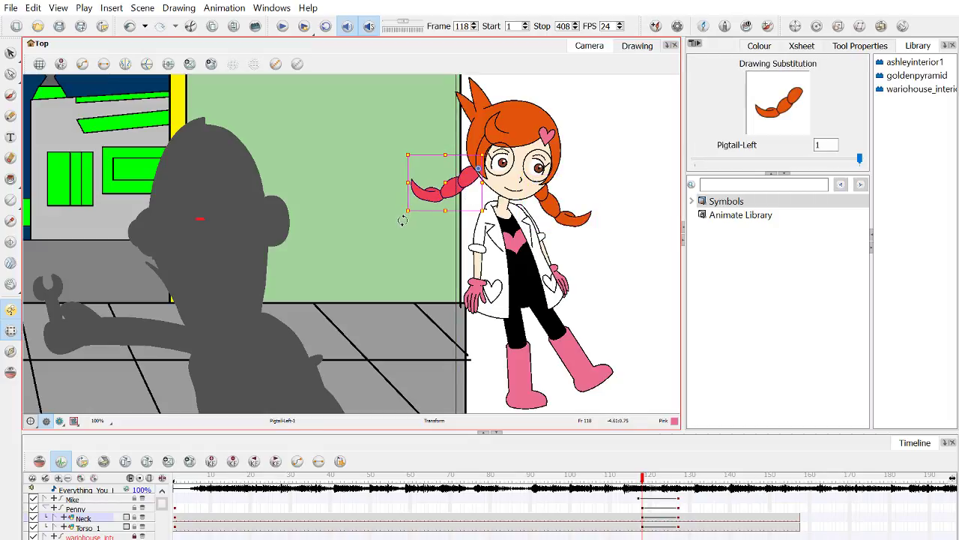
{"action": "left_click_drag", "start_coordinate": [403, 220], "coordinate": [438, 254]}
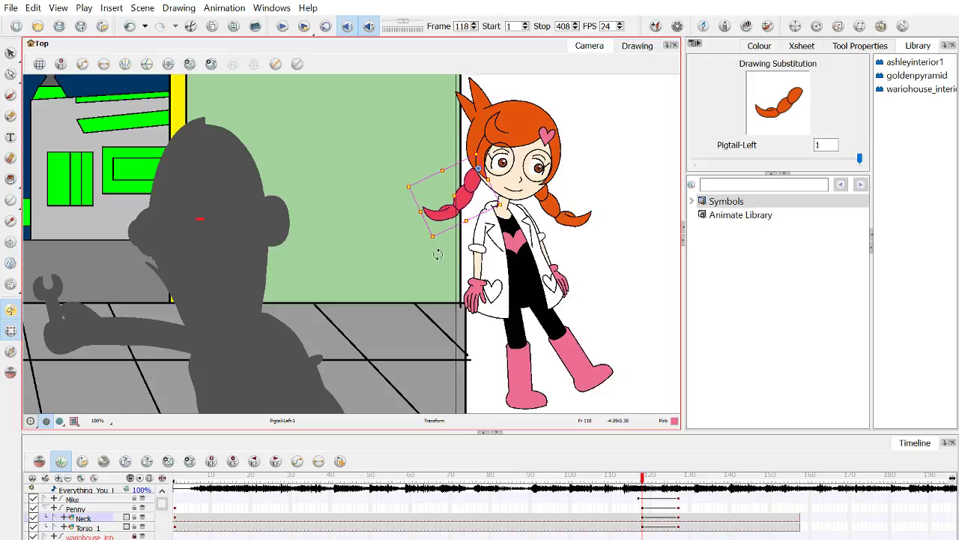
{"action": "left_click", "coordinate": [560, 217]}
{"action": "left_click_drag", "start_coordinate": [605, 238], "coordinate": [631, 225]}
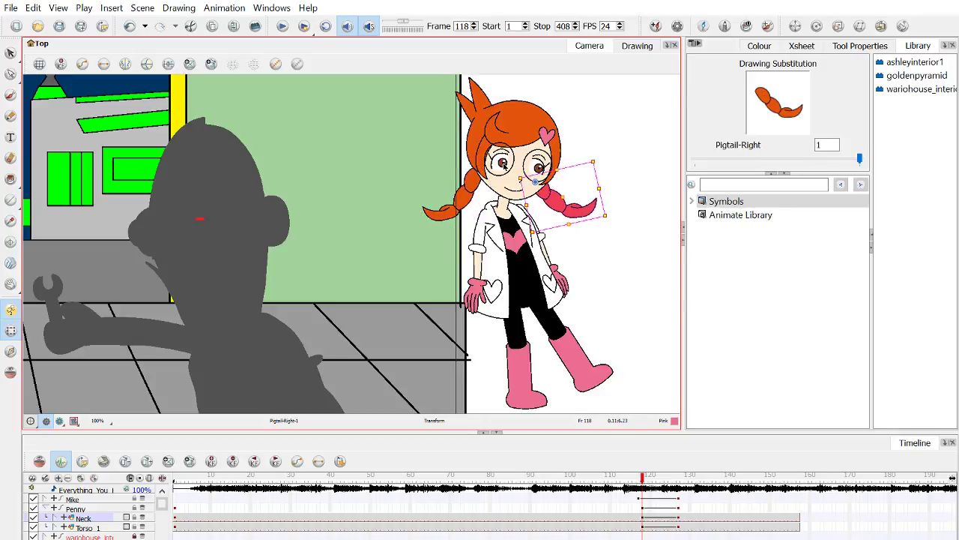
Step: Shift both of Penny's irises toward Mike so she looks in his direction at frame 118
{"action": "left_click", "coordinate": [503, 163]}
{"action": "scroll", "coordinate": [506, 164], "scroll_direction": "up", "scroll_amount": 6}
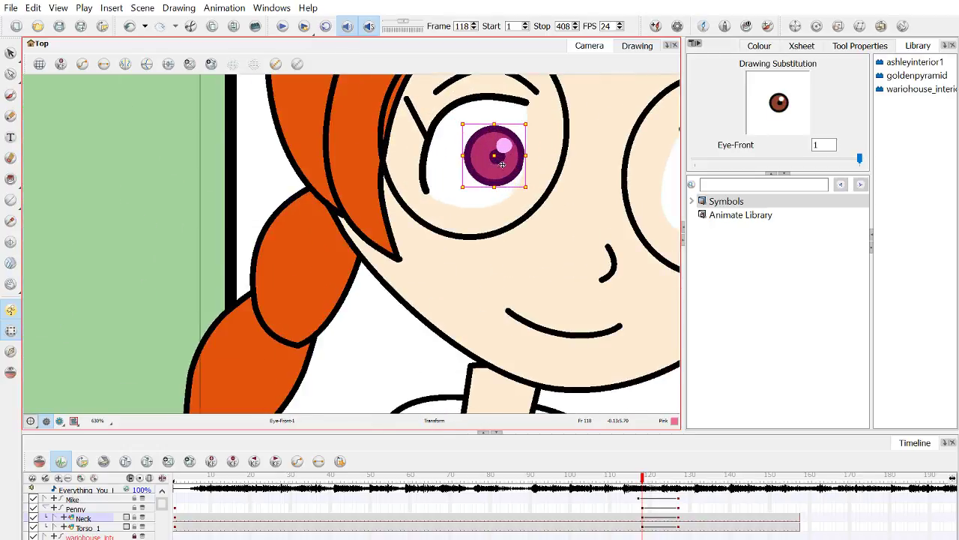
{"action": "mouse_move", "coordinate": [502, 164]}
{"action": "left_mouse_down"}
{"action": "mouse_move", "coordinate": [461, 164]}
{"action": "mouse_move", "coordinate": [418, 225]}
{"action": "left_mouse_up"}
{"action": "key", "text": "/"}
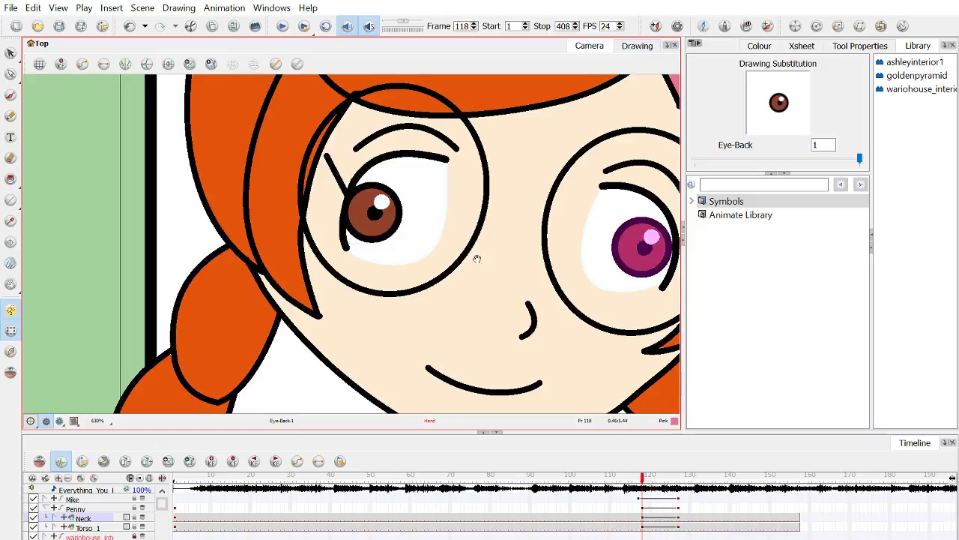
{"action": "left_click_drag", "start_coordinate": [476, 259], "coordinate": [418, 255]}
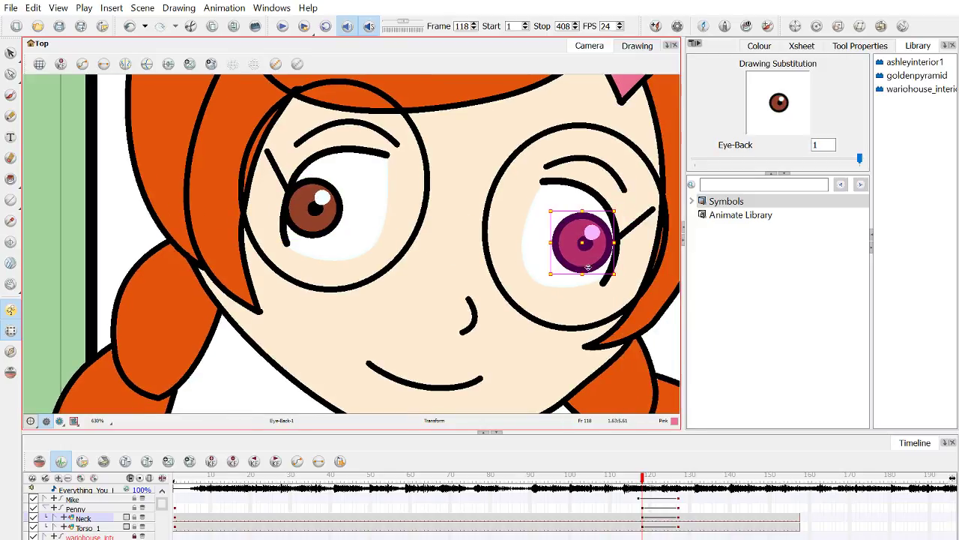
{"action": "mouse_move", "coordinate": [586, 259]}
{"action": "left_mouse_down"}
{"action": "mouse_move", "coordinate": [548, 256]}
{"action": "mouse_move", "coordinate": [561, 256]}
{"action": "left_mouse_up"}
{"action": "scroll", "coordinate": [562, 255], "scroll_direction": "down", "scroll_amount": 6}
{"action": "left_click", "coordinate": [640, 240]}
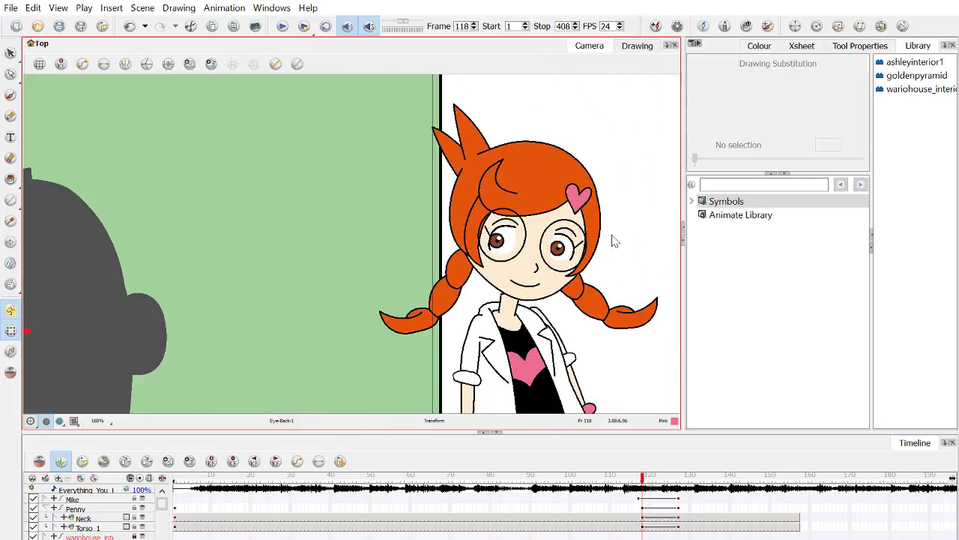
{"action": "scroll", "coordinate": [521, 242], "scroll_direction": "down", "scroll_amount": 4}
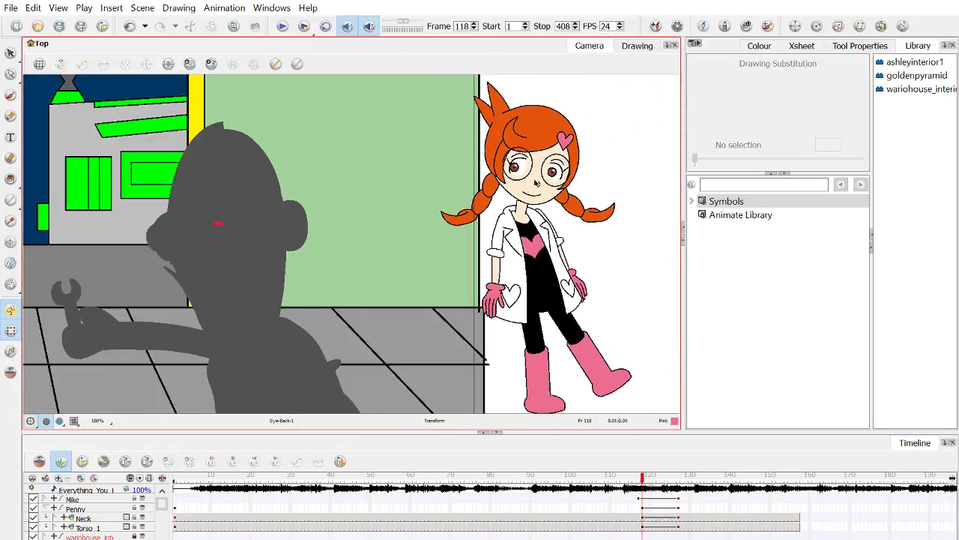
Step: Rotate Penny's far arm, Arm-Back, outward at the shoulder so it reaches away from her coat at frame 118
{"action": "left_click", "coordinate": [558, 241]}
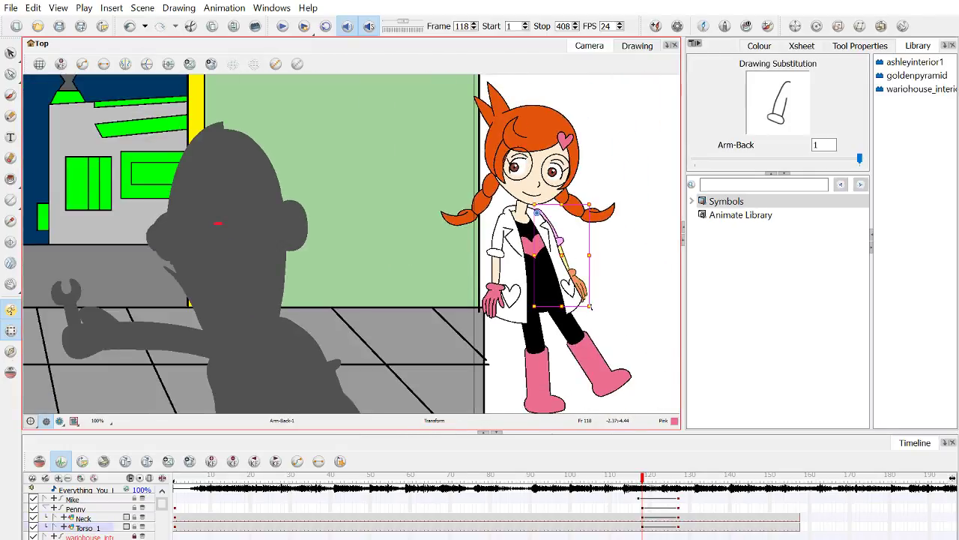
{"action": "left_click", "coordinate": [504, 276]}
{"action": "scroll", "coordinate": [606, 265], "scroll_direction": "up", "scroll_amount": 3}
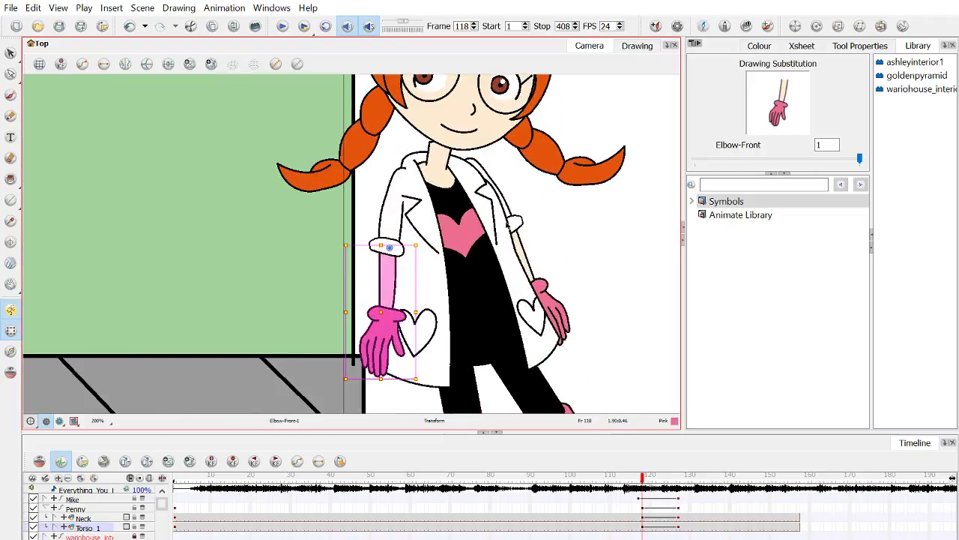
{"action": "left_click", "coordinate": [554, 229]}
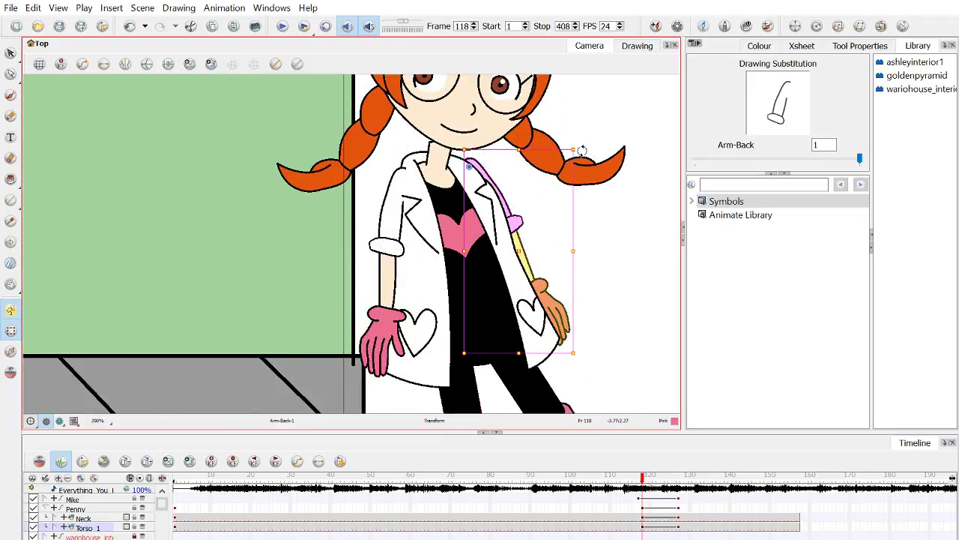
{"action": "left_click_drag", "start_coordinate": [582, 151], "coordinate": [658, 66]}
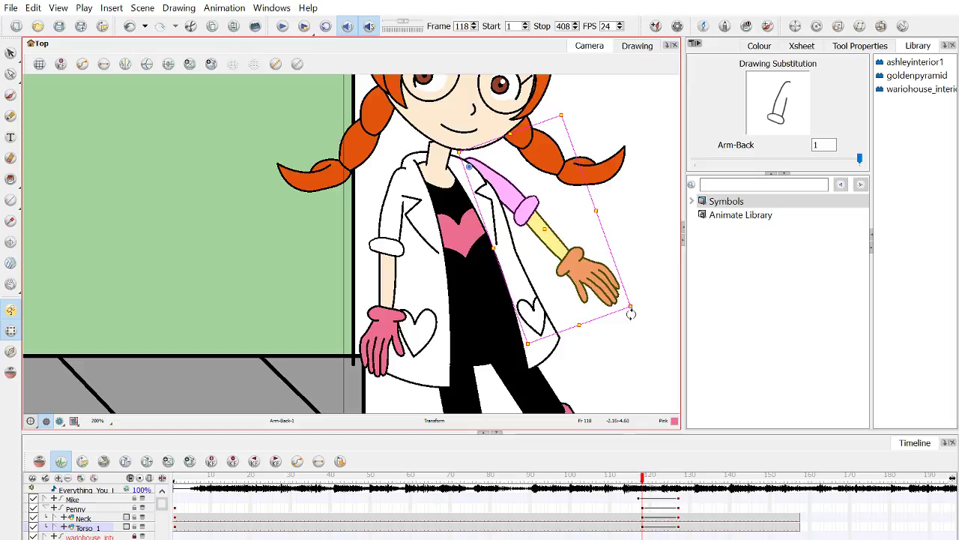
{"action": "mouse_move", "coordinate": [634, 314]}
{"action": "left_mouse_down"}
{"action": "mouse_move", "coordinate": [673, 242]}
{"action": "mouse_move", "coordinate": [664, 275]}
{"action": "mouse_move", "coordinate": [630, 301]}
{"action": "left_mouse_up"}
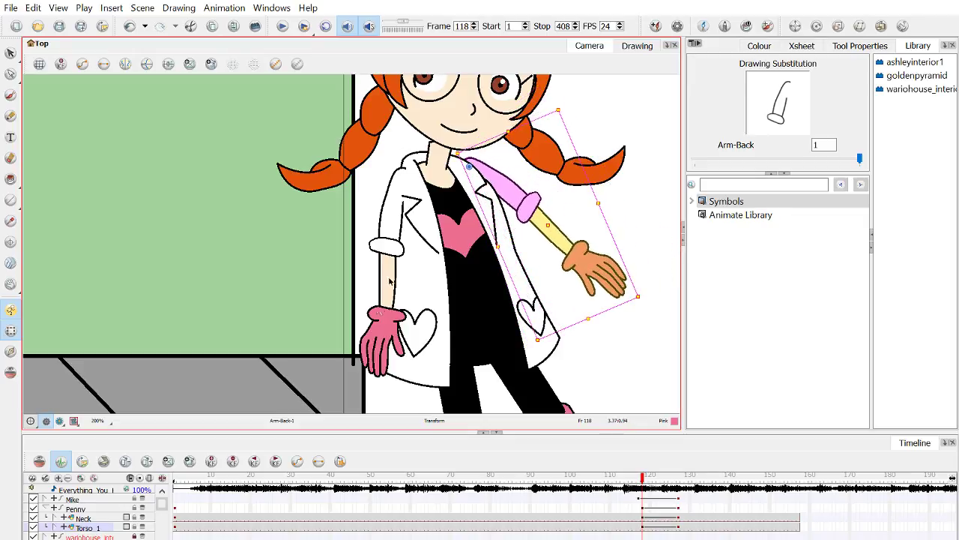
Step: Swing Penny's near arm, Arm-Front, inward across her coat pocket and nudge it slightly at the shoulder
{"action": "left_click", "coordinate": [398, 233]}
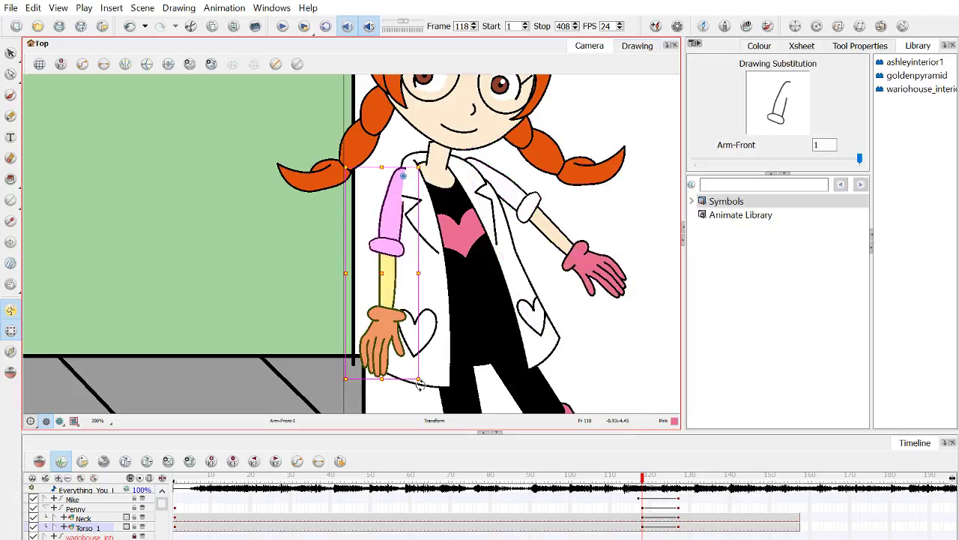
{"action": "left_click_drag", "start_coordinate": [432, 383], "coordinate": [466, 374]}
{"action": "left_click_drag", "start_coordinate": [390, 238], "coordinate": [388, 237]}
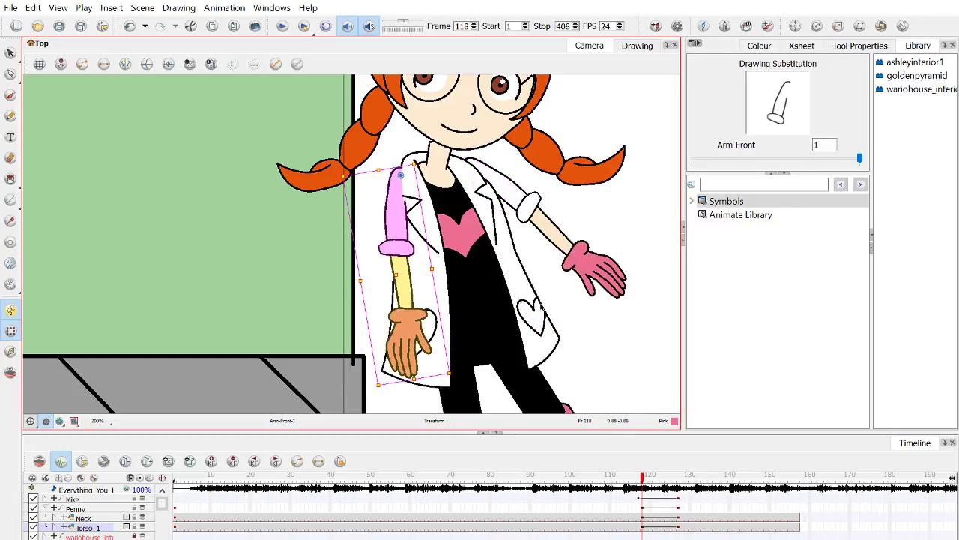
{"action": "left_click", "coordinate": [607, 325]}
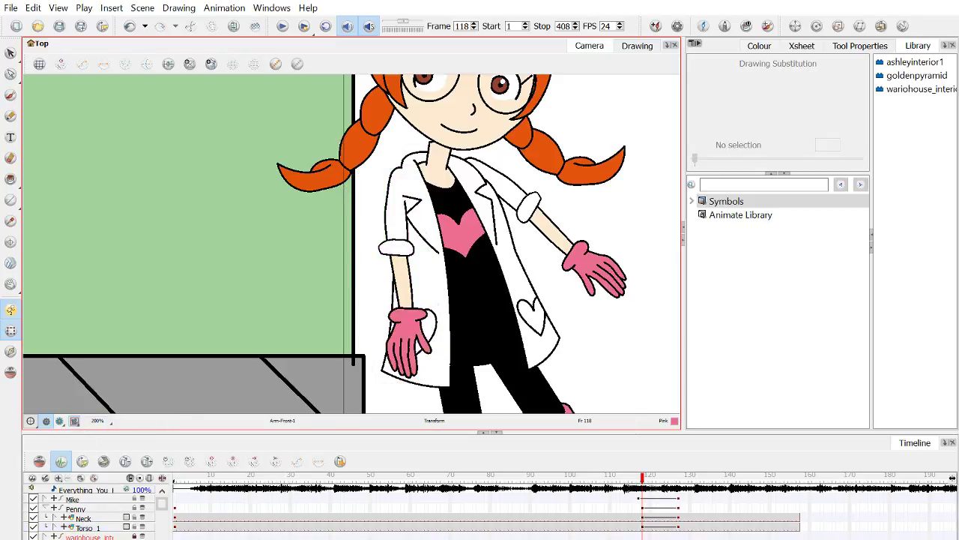
Step: Compare Penny's pose at frame 127 with her leaning entrance pose at frame 118
{"action": "key", "text": "shift+m"}
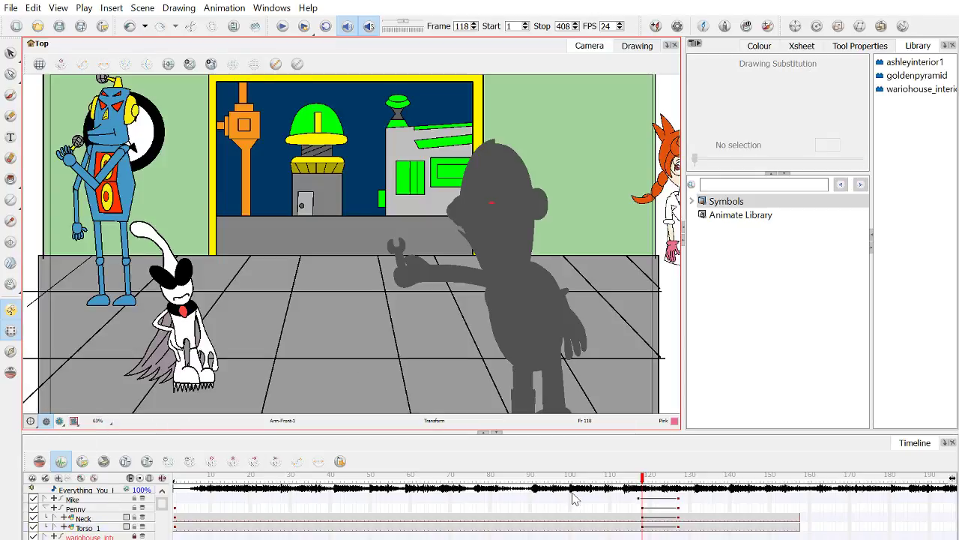
{"action": "left_click", "coordinate": [650, 479]}
{"action": "left_click_drag", "start_coordinate": [650, 478], "coordinate": [678, 478]}
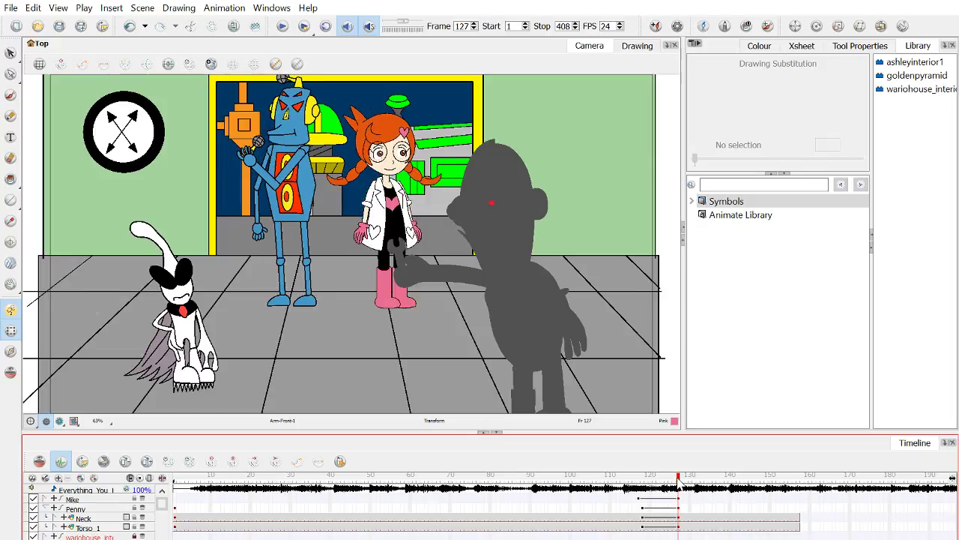
{"action": "left_click", "coordinate": [642, 509]}
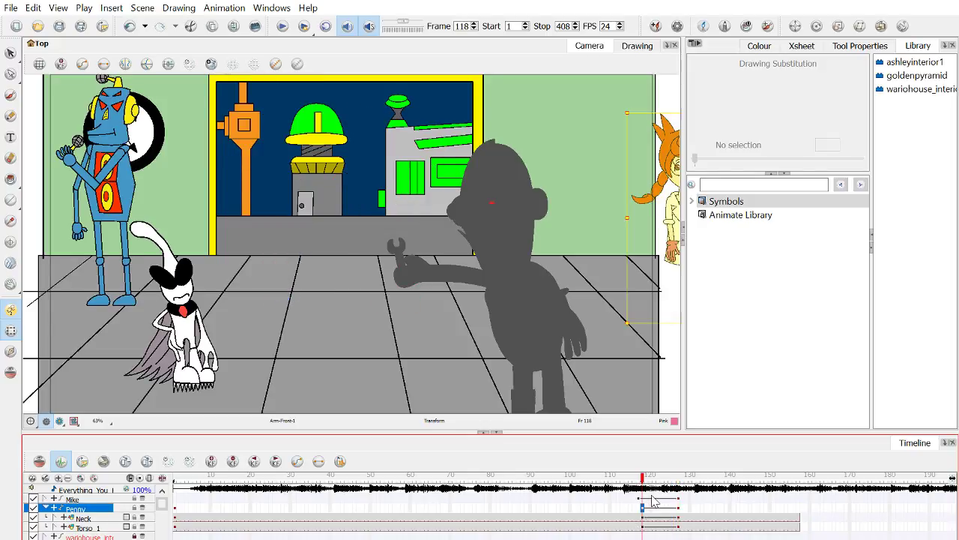
{"action": "left_click_drag", "start_coordinate": [587, 303], "coordinate": [407, 276]}
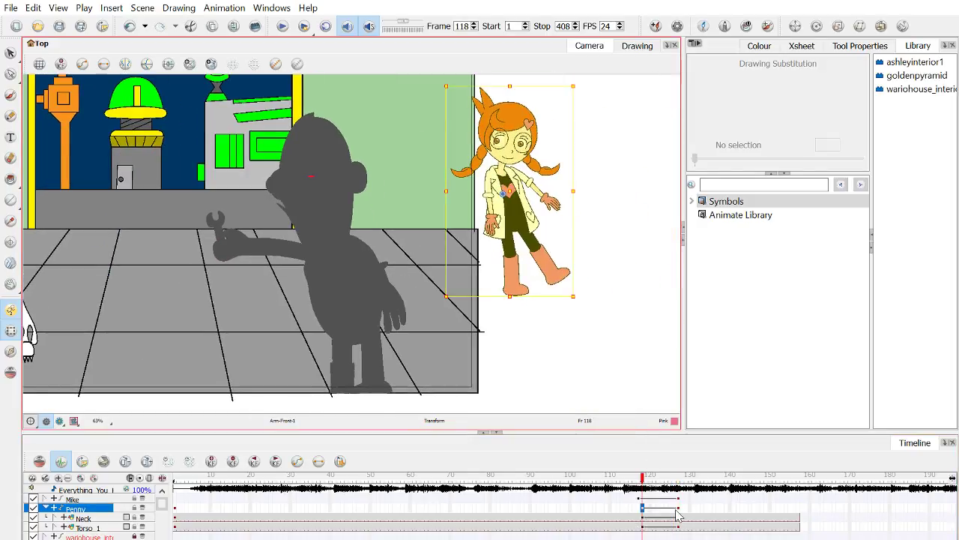
{"action": "left_click", "coordinate": [675, 509]}
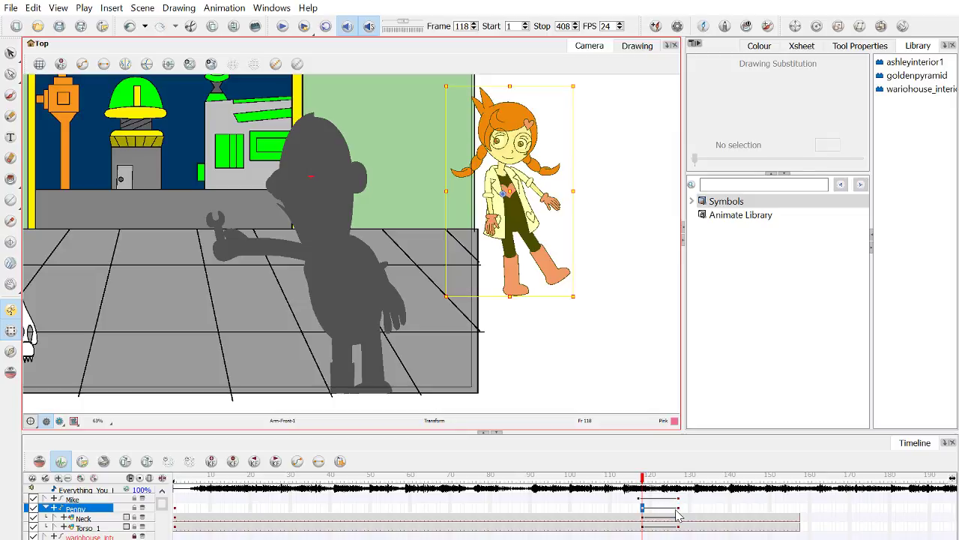